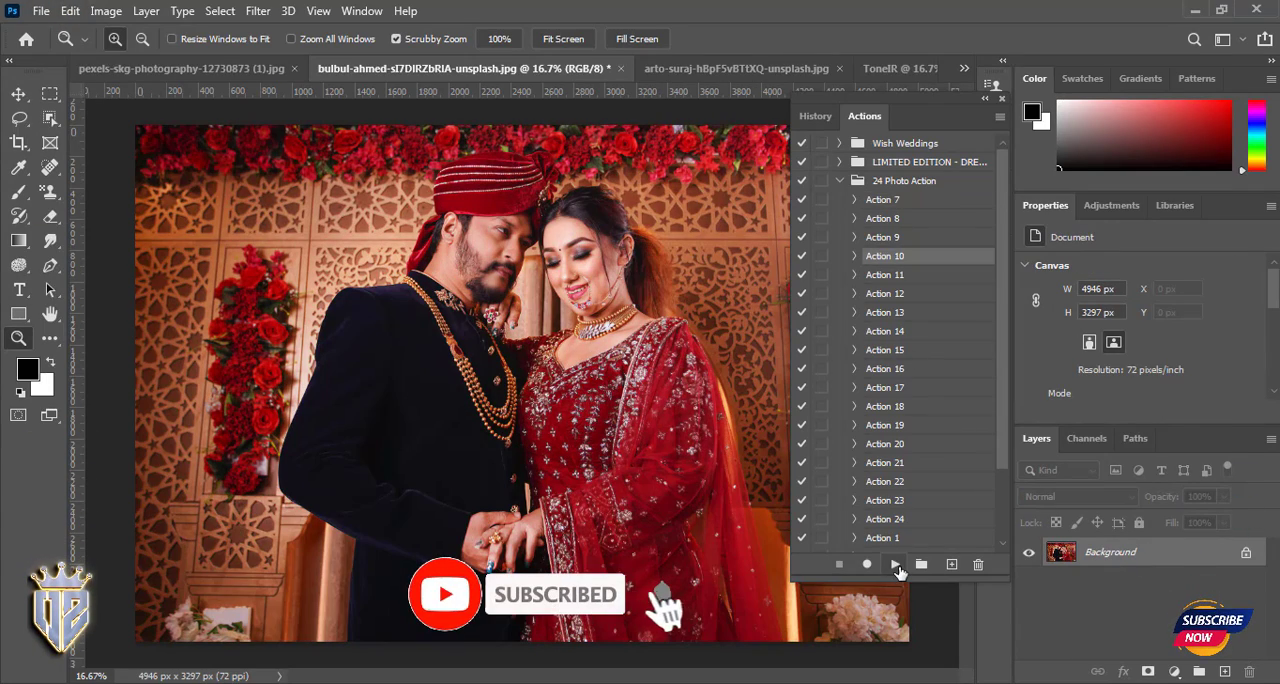
# - Play Action 10 from the 24 Photo Action set on the wedding photo and examine the couple's faces up close
pyautogui.click(895, 564)
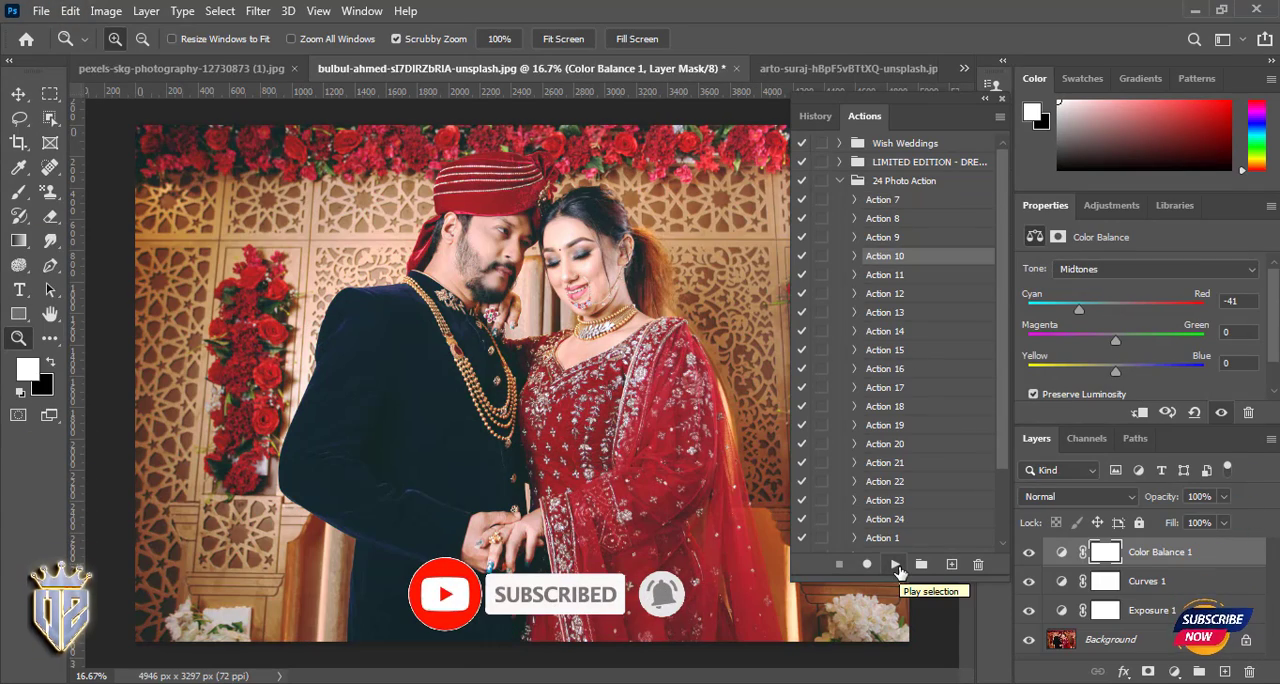
pyautogui.click(584, 238)
pyautogui.click(572, 275)
pyautogui.click(570, 278)
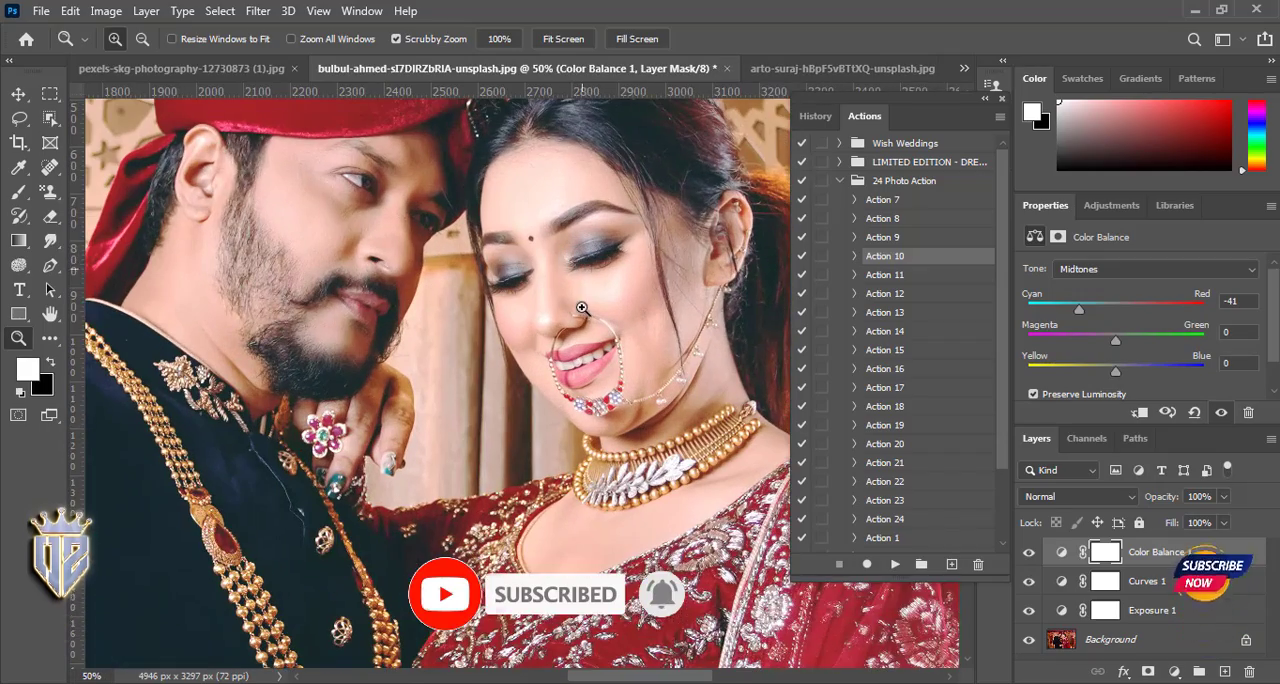
pyautogui.moveTo(567, 278); pyautogui.dragTo(660, 430)
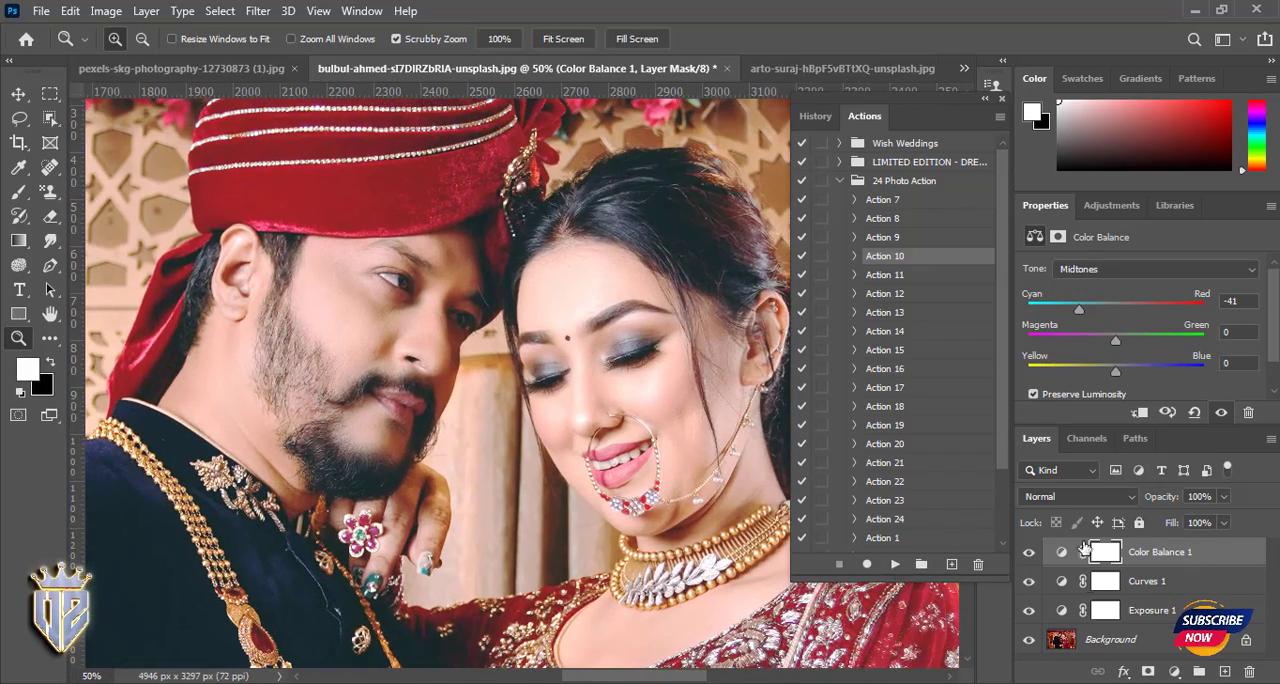
# - Group the Color Balance, Curves and Exposure adjustment layers
pyautogui.moveTo(1029, 553)
pyautogui.mouseDown()
pyautogui.moveTo(1030, 582)
pyautogui.moveTo(1030, 556)
pyautogui.mouseUp()
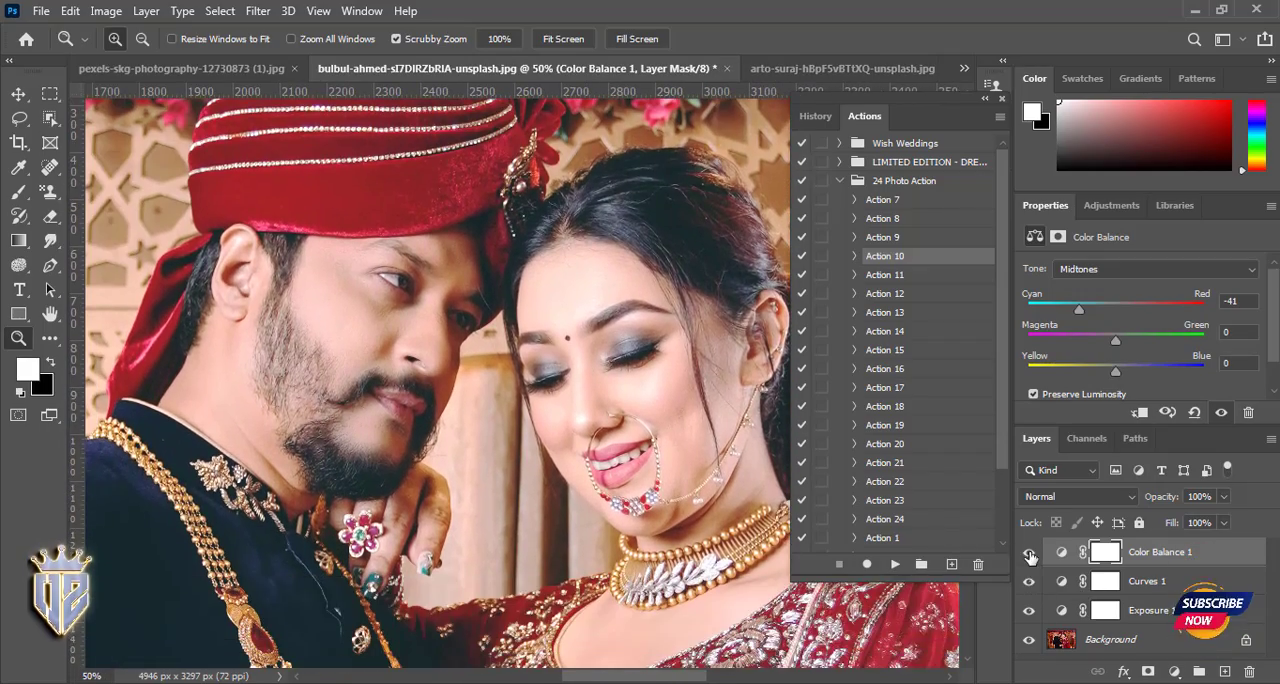
pyautogui.keyDown('shift'); pyautogui.click(1118, 612); pyautogui.keyUp('shift')
pyautogui.hotkey('ctrl', 'g')
# - Compare the photo with and without the adjustment group by toggling its visibility, and delete the group
pyautogui.click(1028, 552)
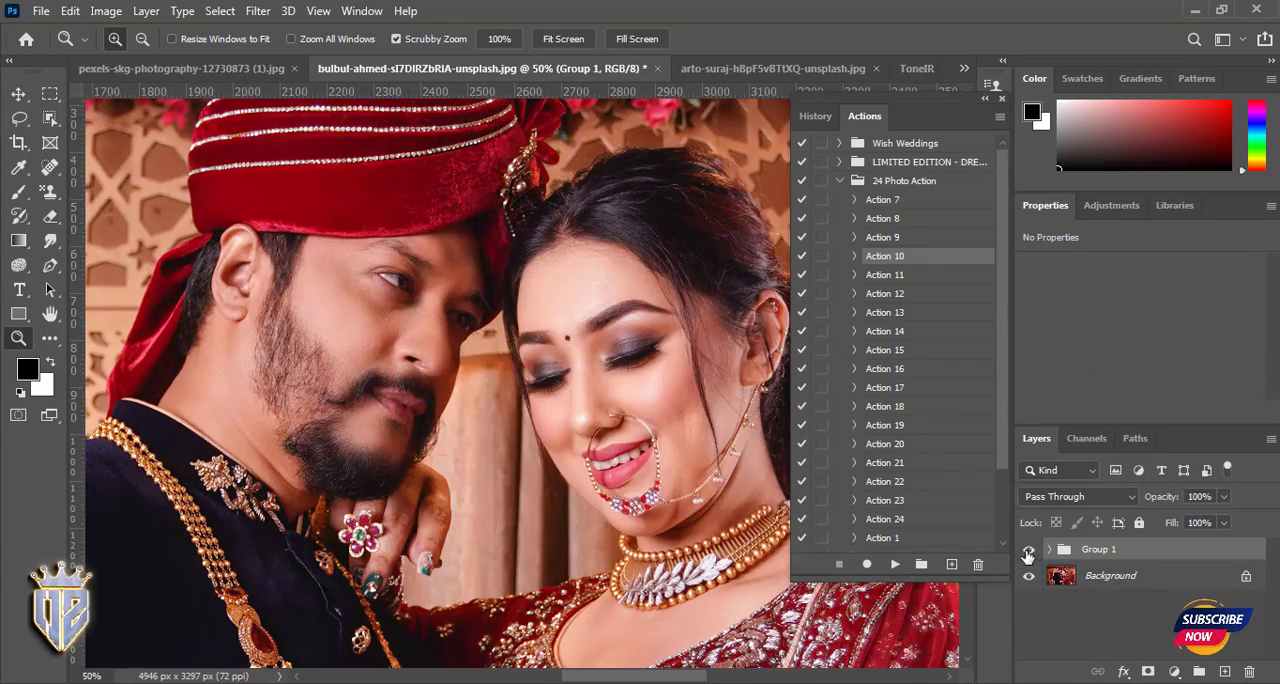
pyautogui.click(1028, 552)
pyautogui.click(1028, 552)
pyautogui.click(1028, 552)
pyautogui.click(1028, 552)
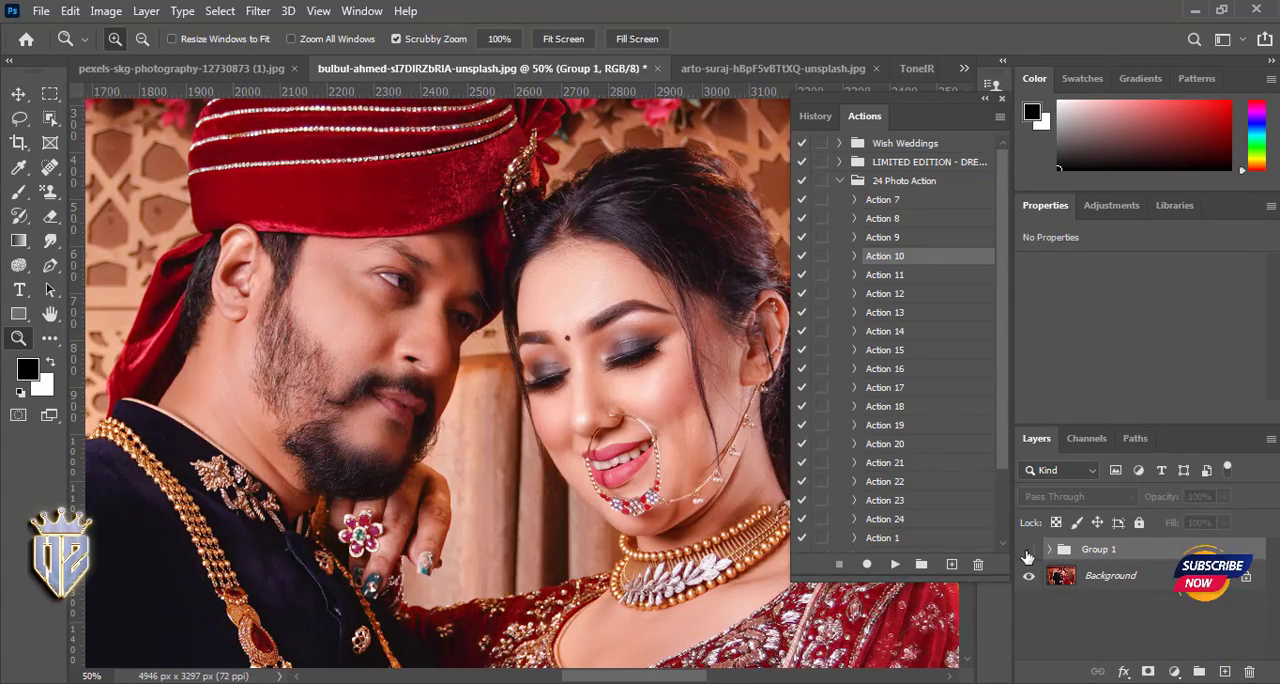
pyautogui.click(1028, 552)
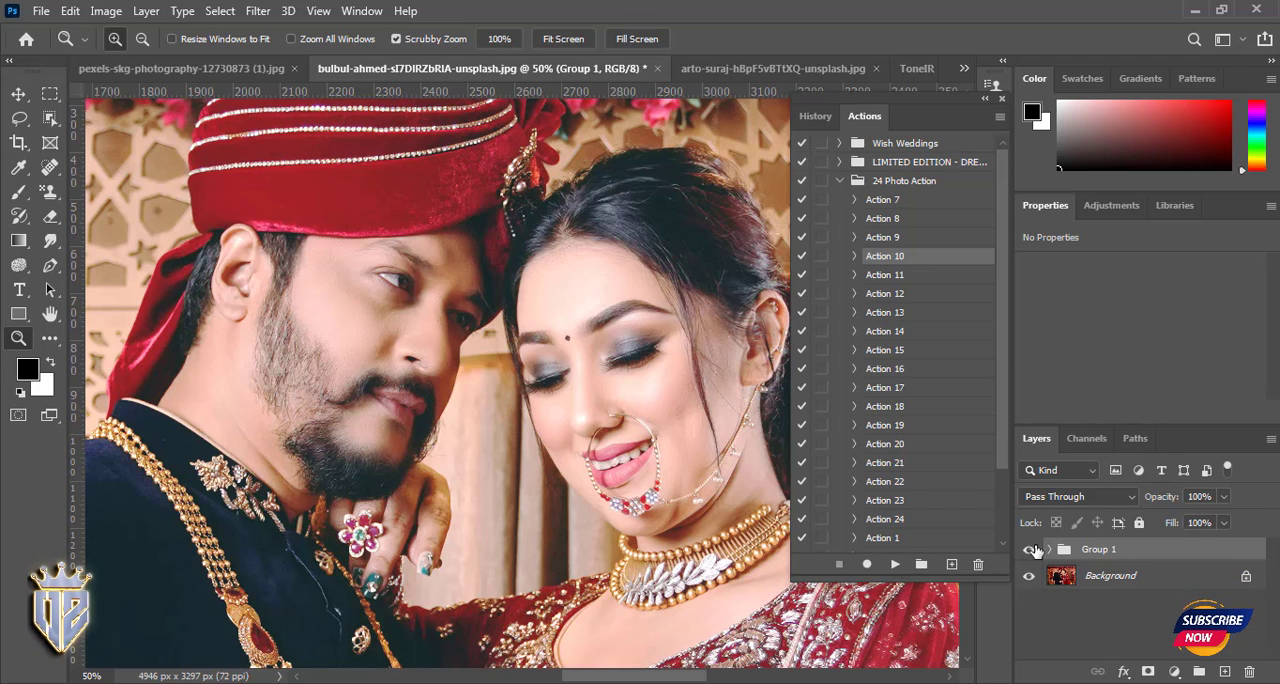
pyautogui.click(1031, 550)
pyautogui.click(1031, 550)
pyautogui.press('Delete')
# - Play Action 16 from the 24 Photo Action set on the wedding photo
pyautogui.click(879, 277)
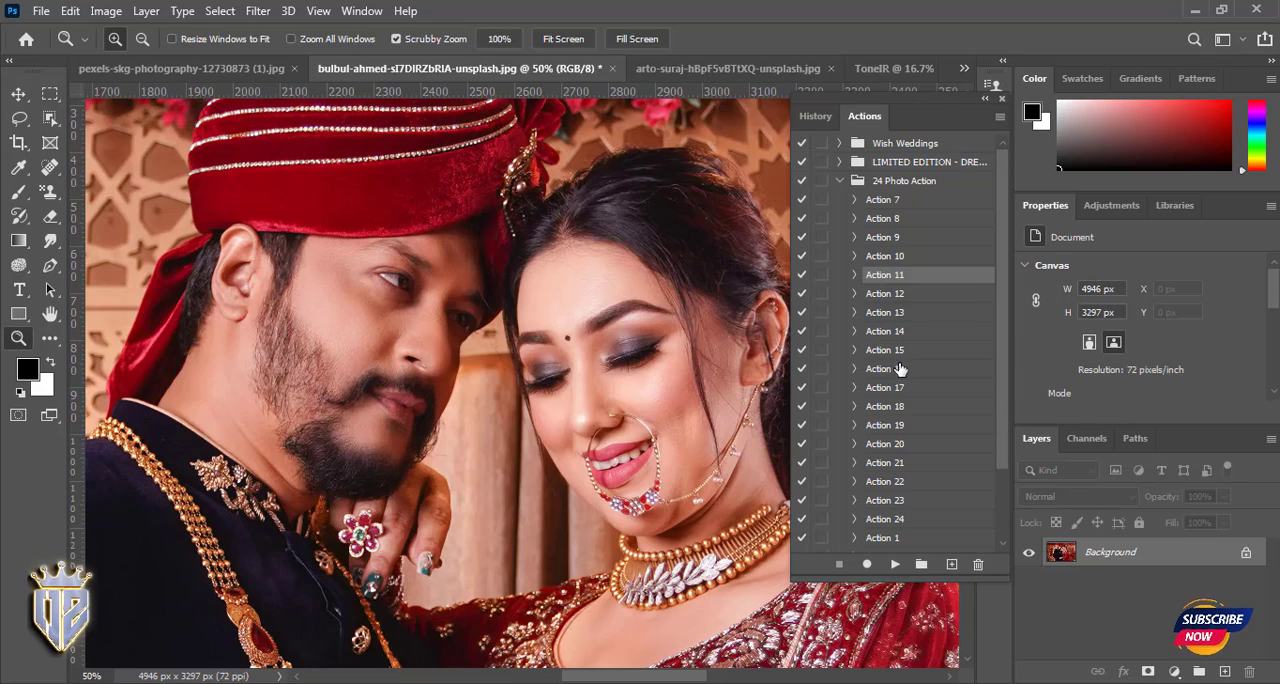
pyautogui.click(884, 369)
pyautogui.click(895, 564)
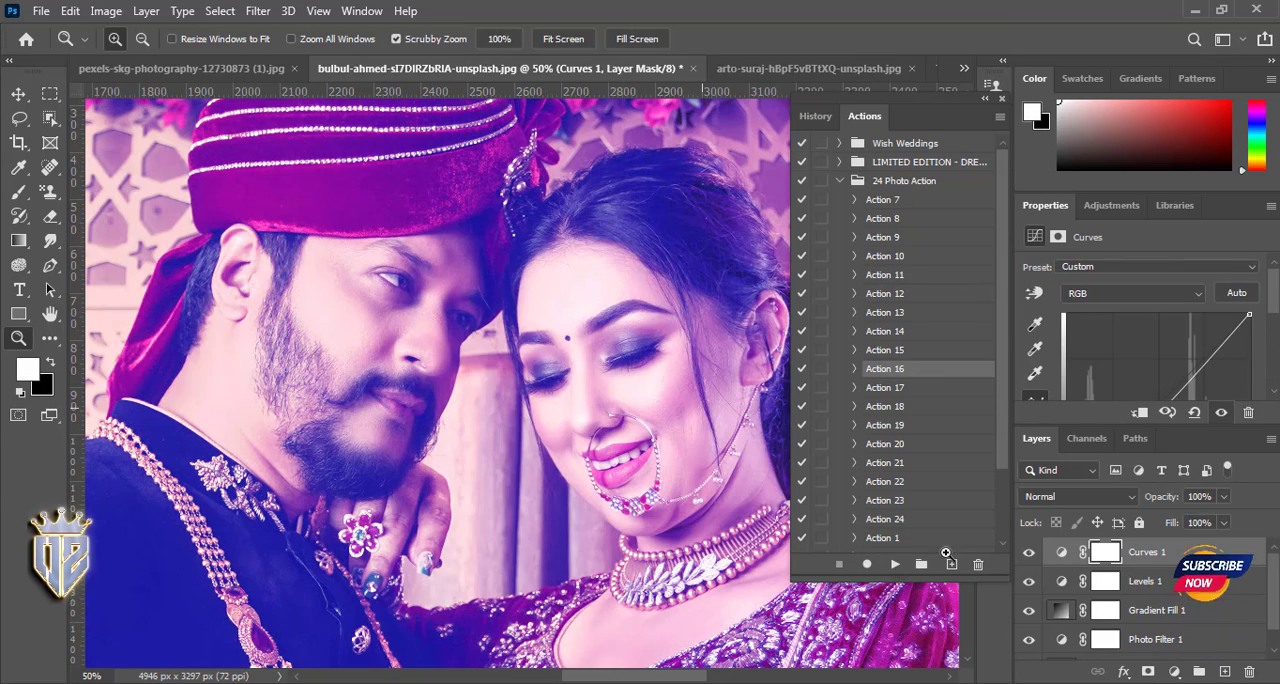
# - Hide the Curves, Levels, Gradient Fill and Photo Filter layers one by one to compare their effects on the photo
pyautogui.click(1030, 555)
pyautogui.click(1031, 583)
pyautogui.click(1030, 556)
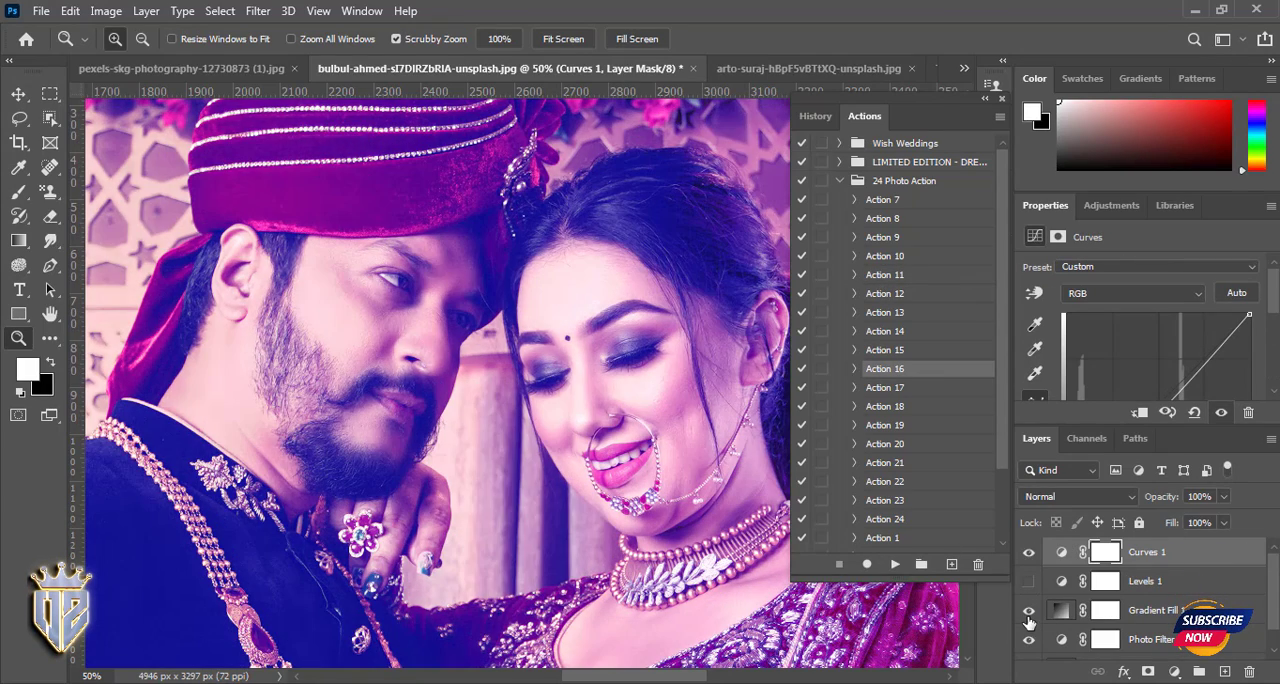
pyautogui.click(1030, 612)
pyautogui.click(1030, 612)
pyautogui.click(1030, 612)
pyautogui.click(1027, 643)
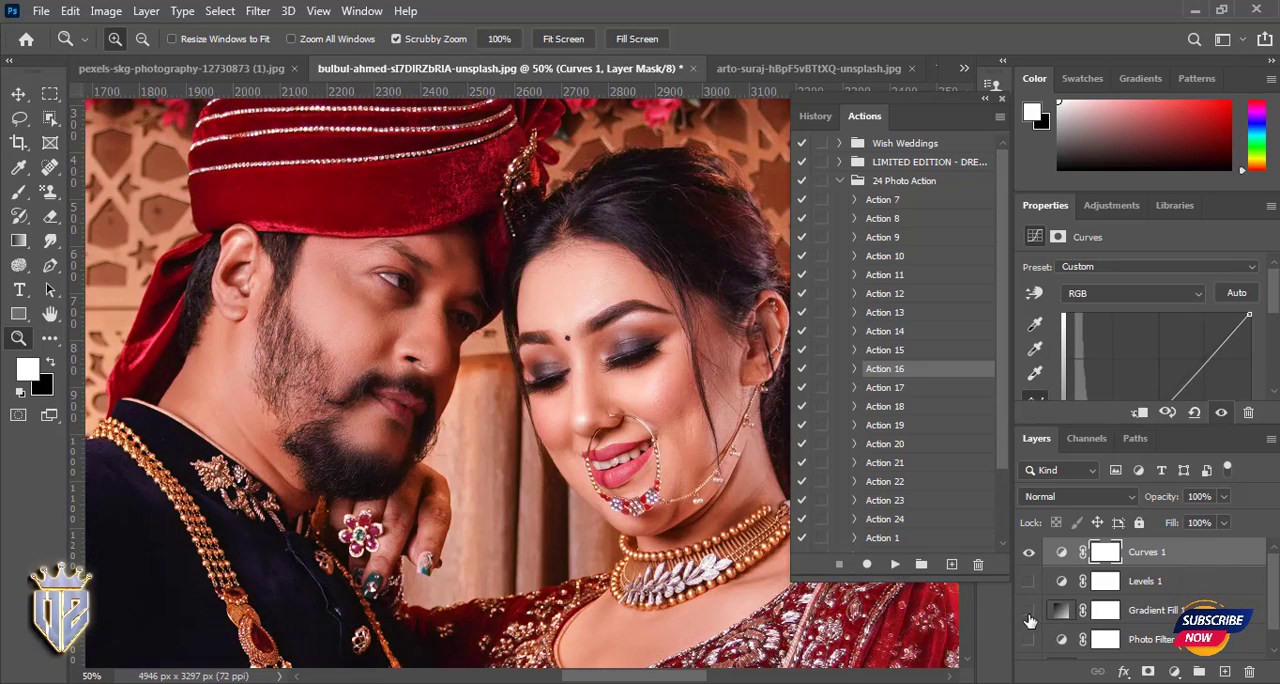
pyautogui.click(1030, 614)
pyautogui.click(1030, 614)
pyautogui.click(1030, 554)
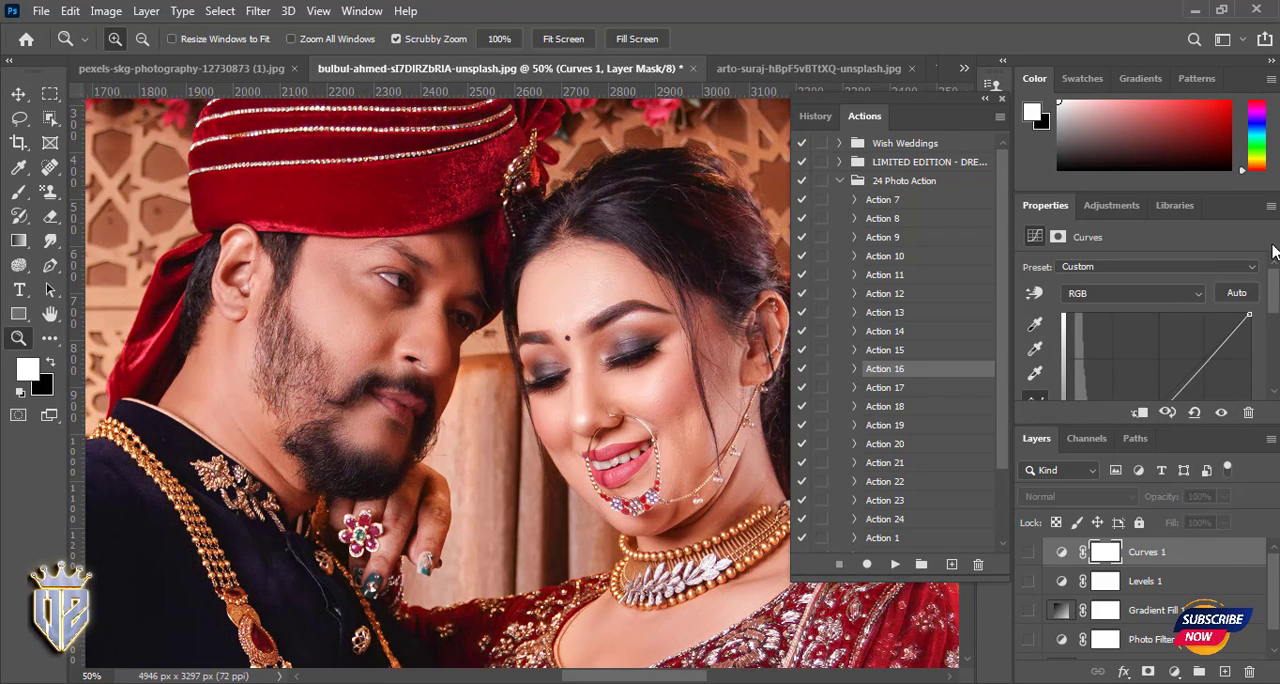
# - Collapse the adjustment properties and delete the four hidden adjustment layers above the Background
pyautogui.click(1271, 205)
pyautogui.click(1110, 523)
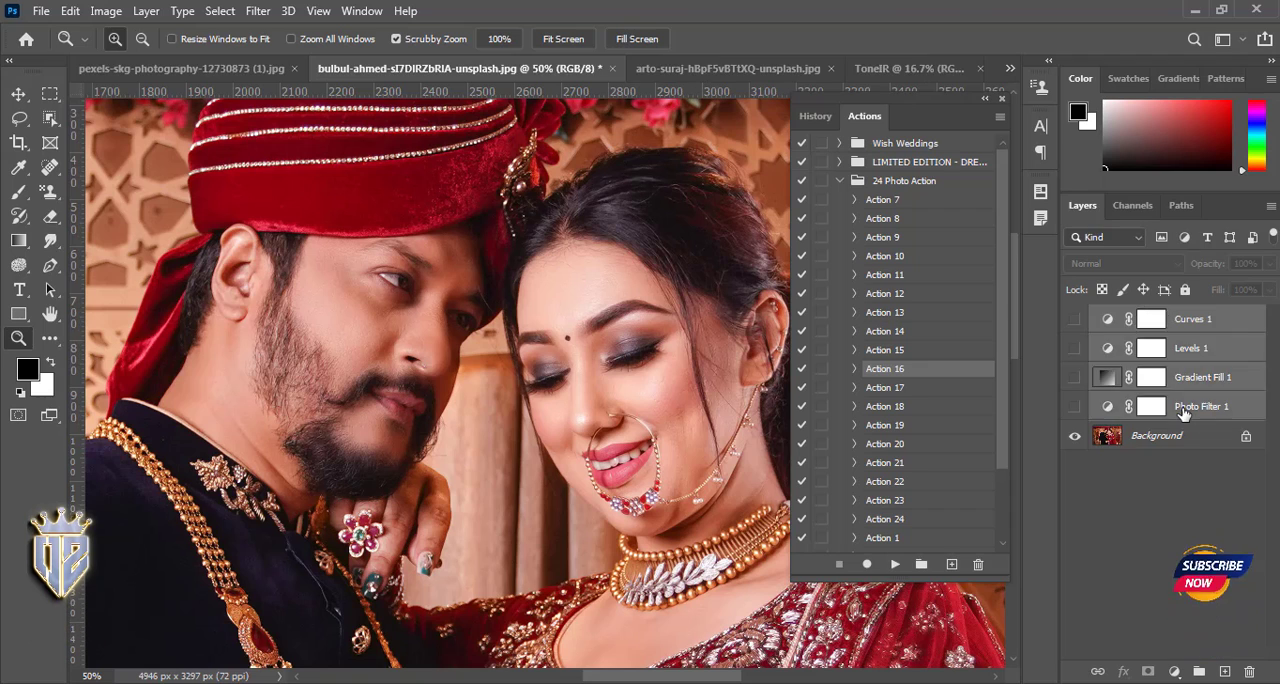
pyautogui.press('Delete')
# - Try Action 2 on the wedding photo and delete the adjustment layers it adds
pyautogui.scroll(-3, 912, 470)
pyautogui.click(912, 468)
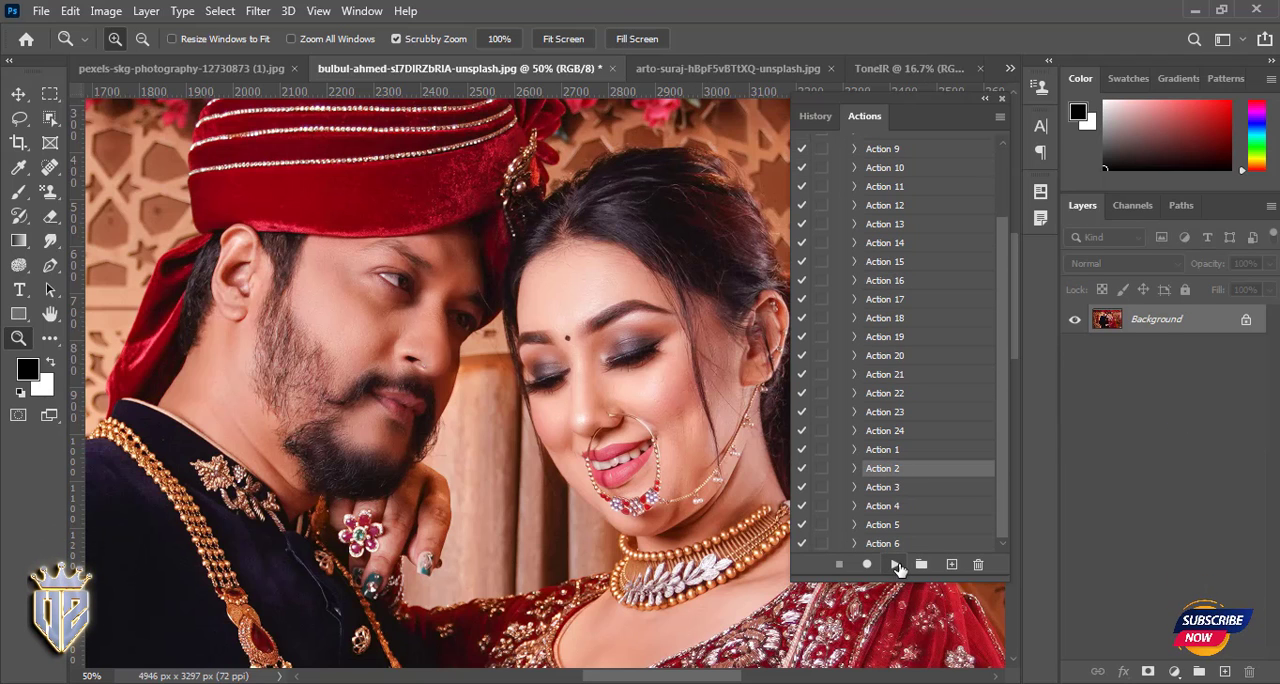
pyautogui.click(896, 565)
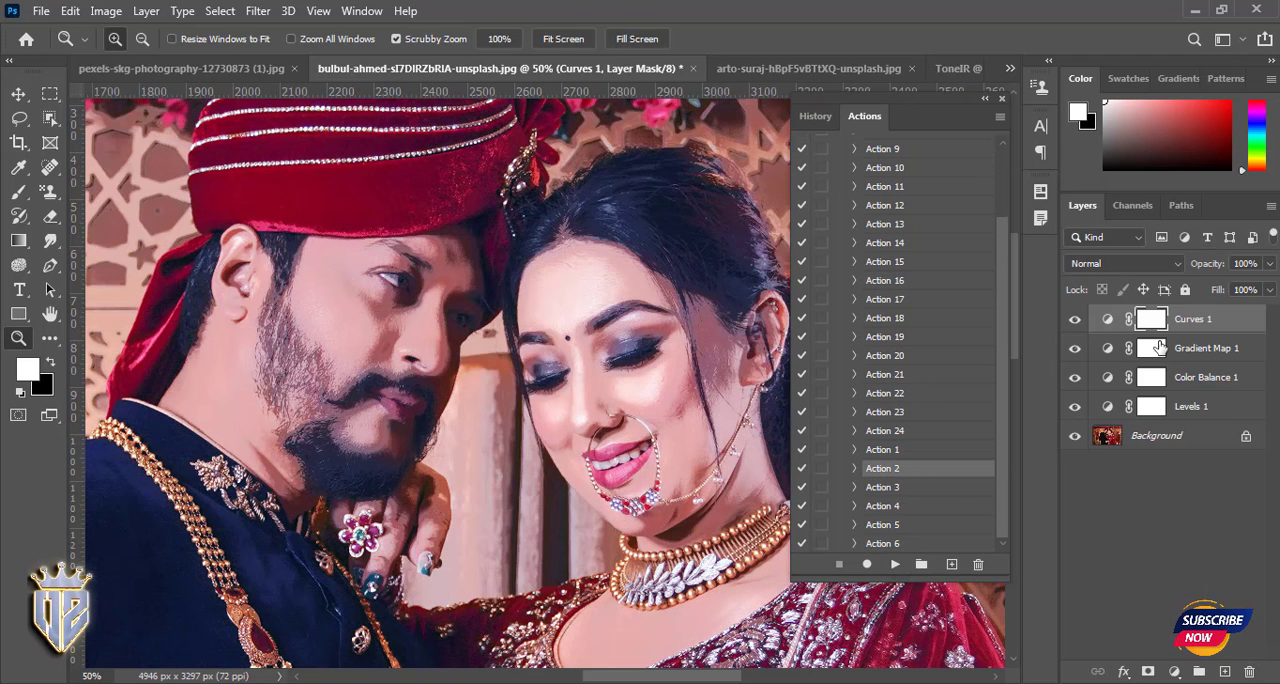
pyautogui.keyDown('shift'); pyautogui.click(1187, 409); pyautogui.keyUp('shift')
pyautogui.press('Delete')
# - Play Action 5 on the wedding photo and group its Exposure, Gradient Map and Levels layers
pyautogui.click(884, 524)
pyautogui.click(896, 565)
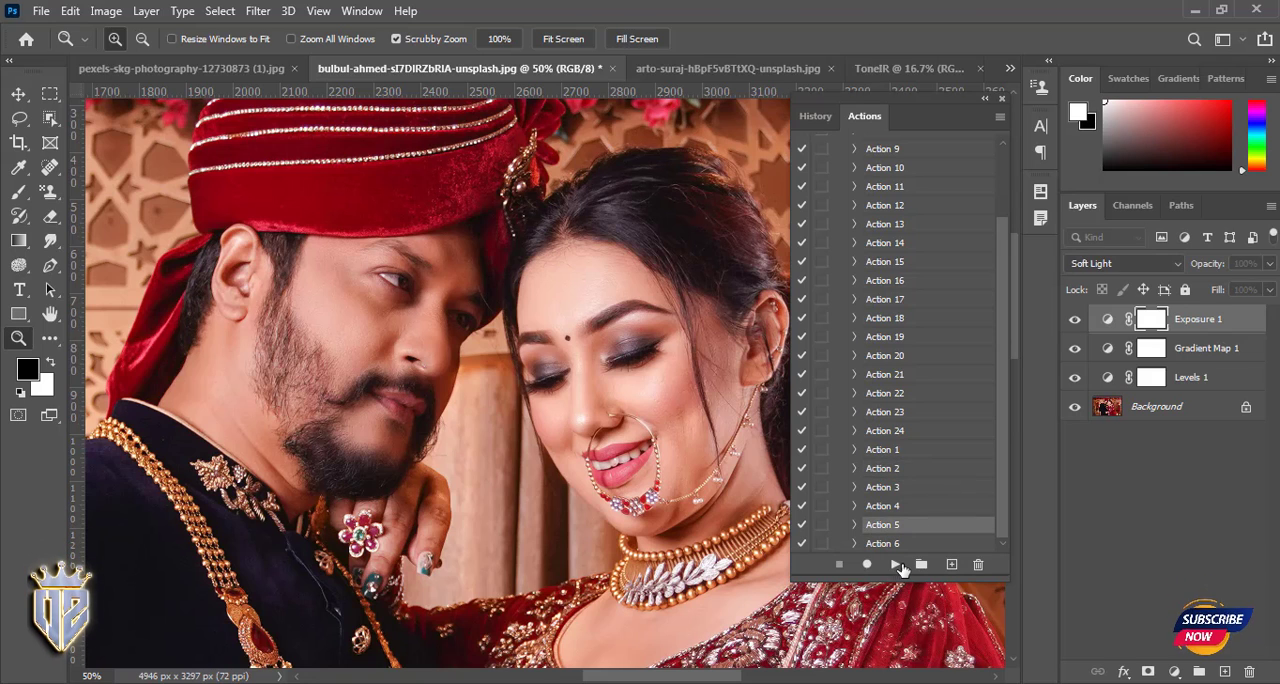
pyautogui.keyDown('shift'); pyautogui.click(1152, 378); pyautogui.keyUp('shift')
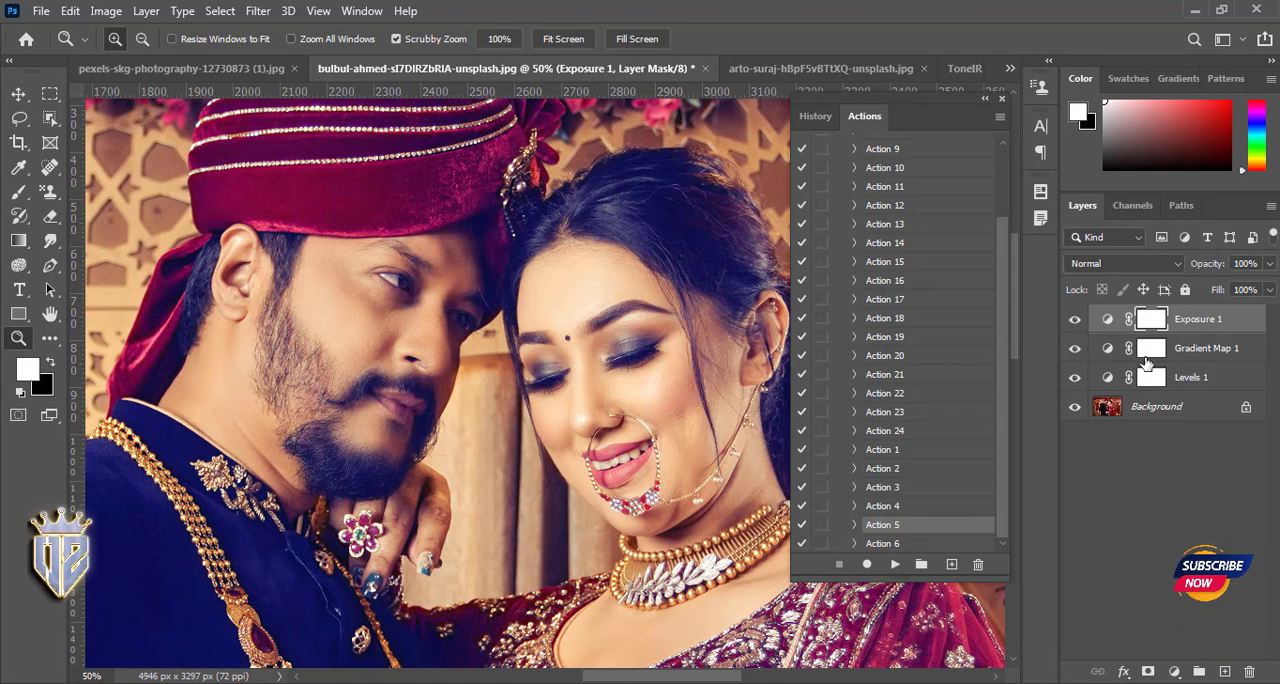
pyautogui.keyDown('shift'); pyautogui.click(1187, 383); pyautogui.keyUp('shift')
pyautogui.hotkey('ctrl', 'g')
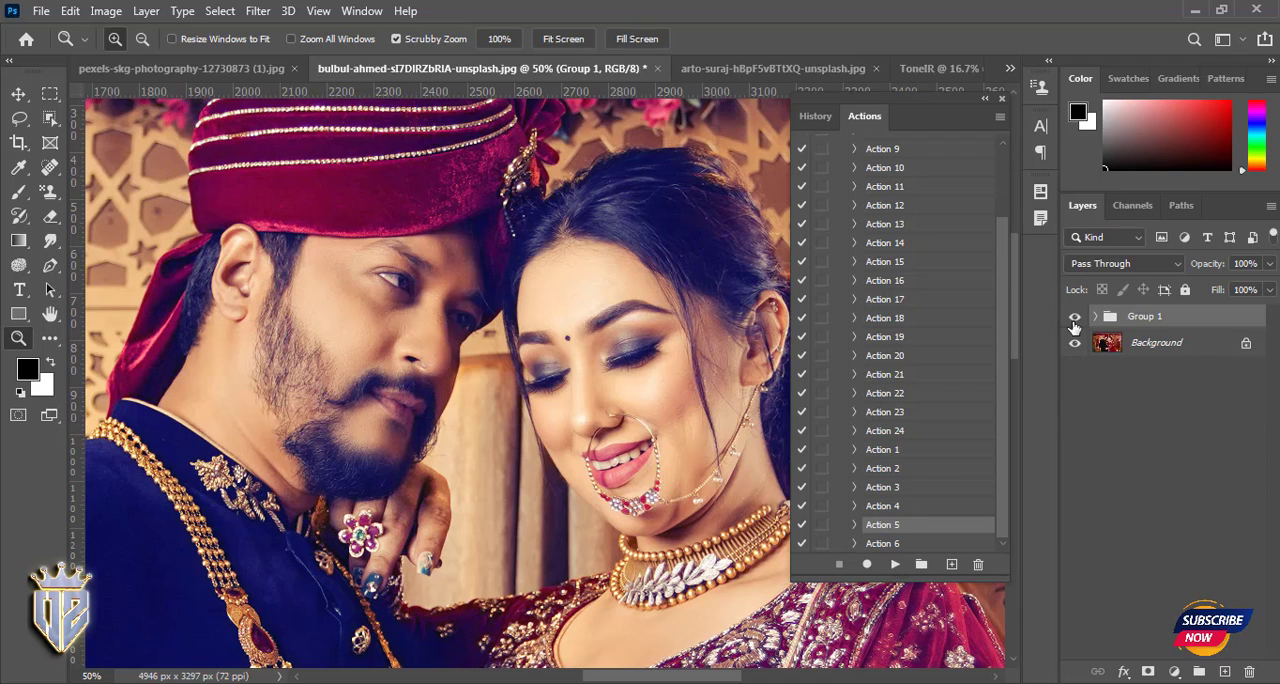
# - Compare the photo with and without the Action 5 group, and delete the group
pyautogui.click(1075, 318)
pyautogui.click(1075, 318)
pyautogui.press('Delete')
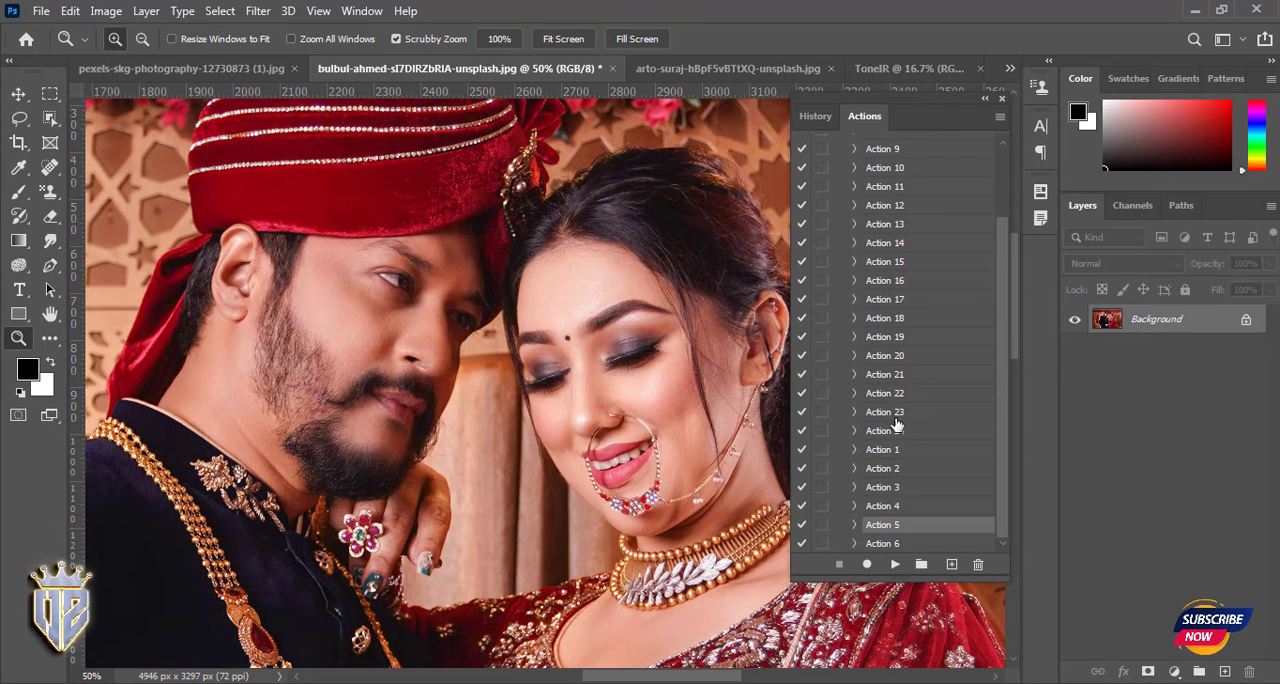
# - Try Action 20 on the wedding photo and delete the adjustment layers it adds
pyautogui.click(884, 357)
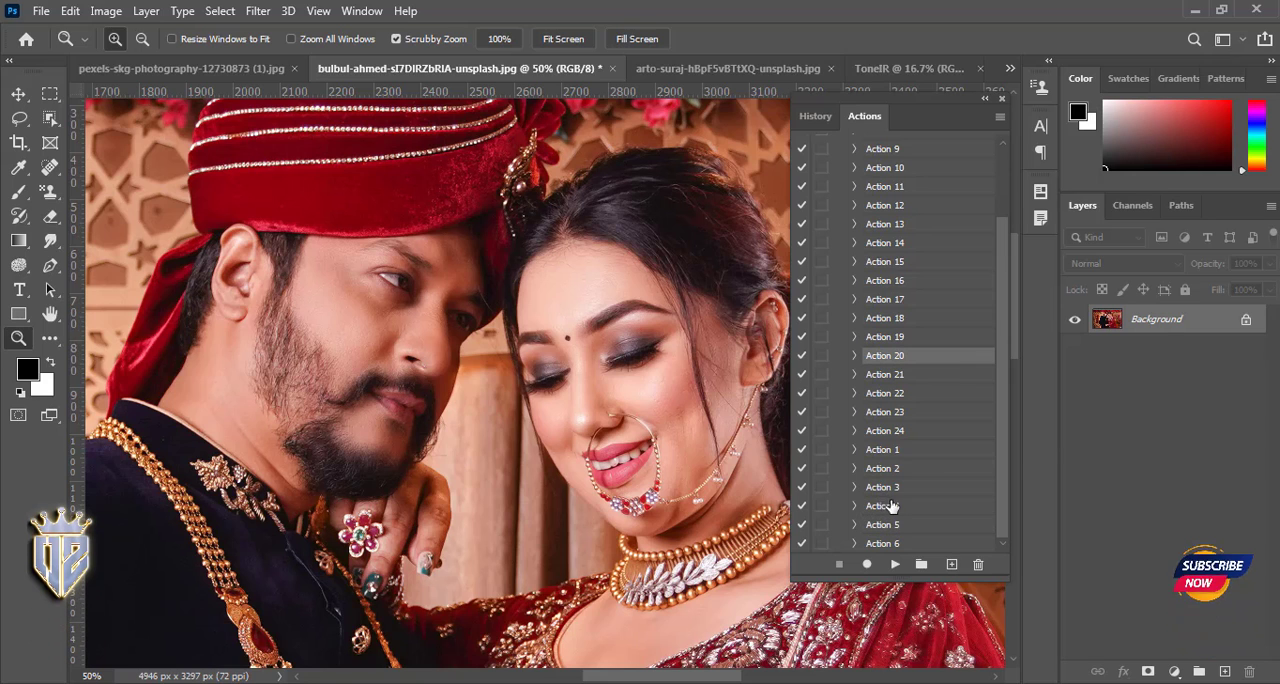
pyautogui.click(895, 564)
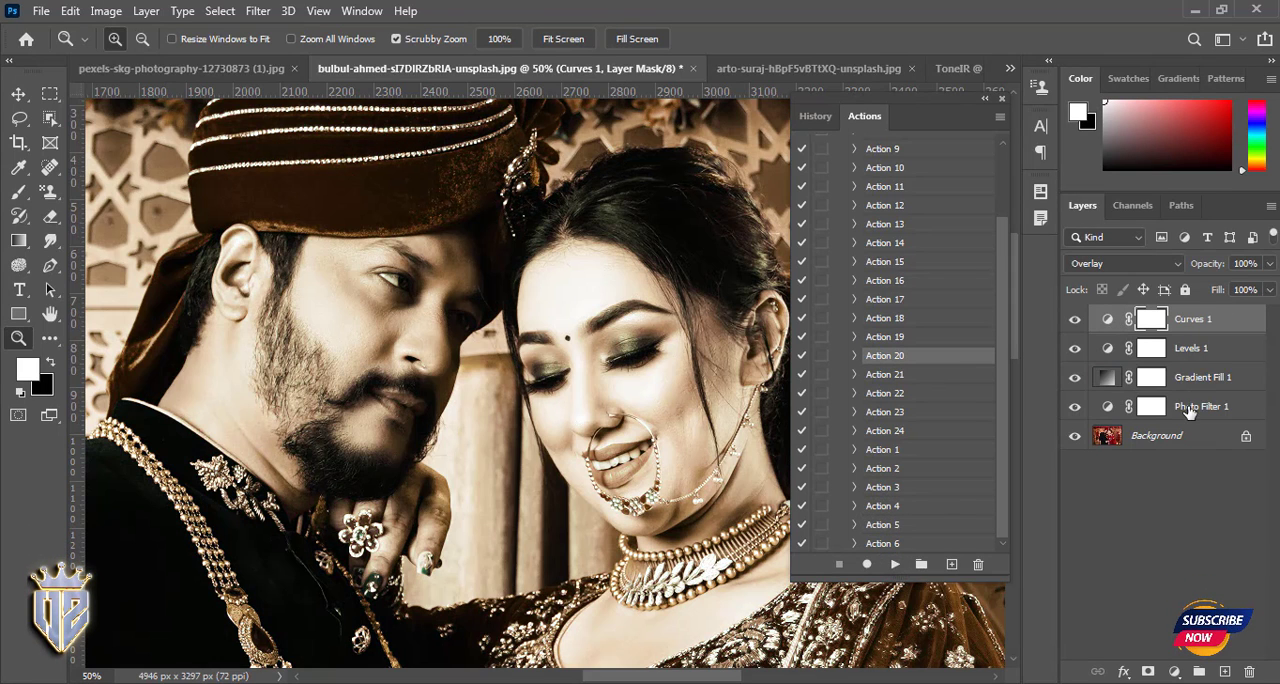
pyautogui.keyDown('shift'); pyautogui.click(1189, 406); pyautogui.keyUp('shift')
pyautogui.press('Delete')
# - Try Action 18 on the wedding photo and delete the adjustment layers it adds
pyautogui.click(884, 318)
pyautogui.click(895, 564)
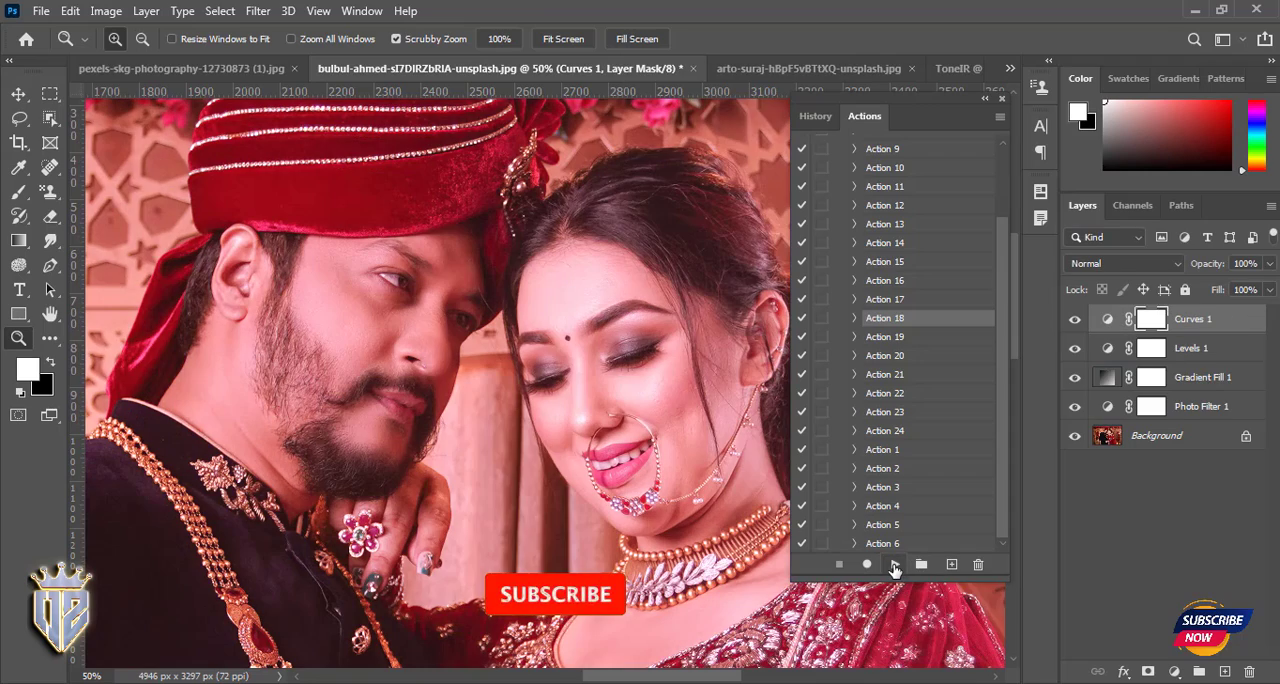
pyautogui.keyDown('shift'); pyautogui.click(1190, 408); pyautogui.keyUp('shift')
pyautogui.press('Delete')
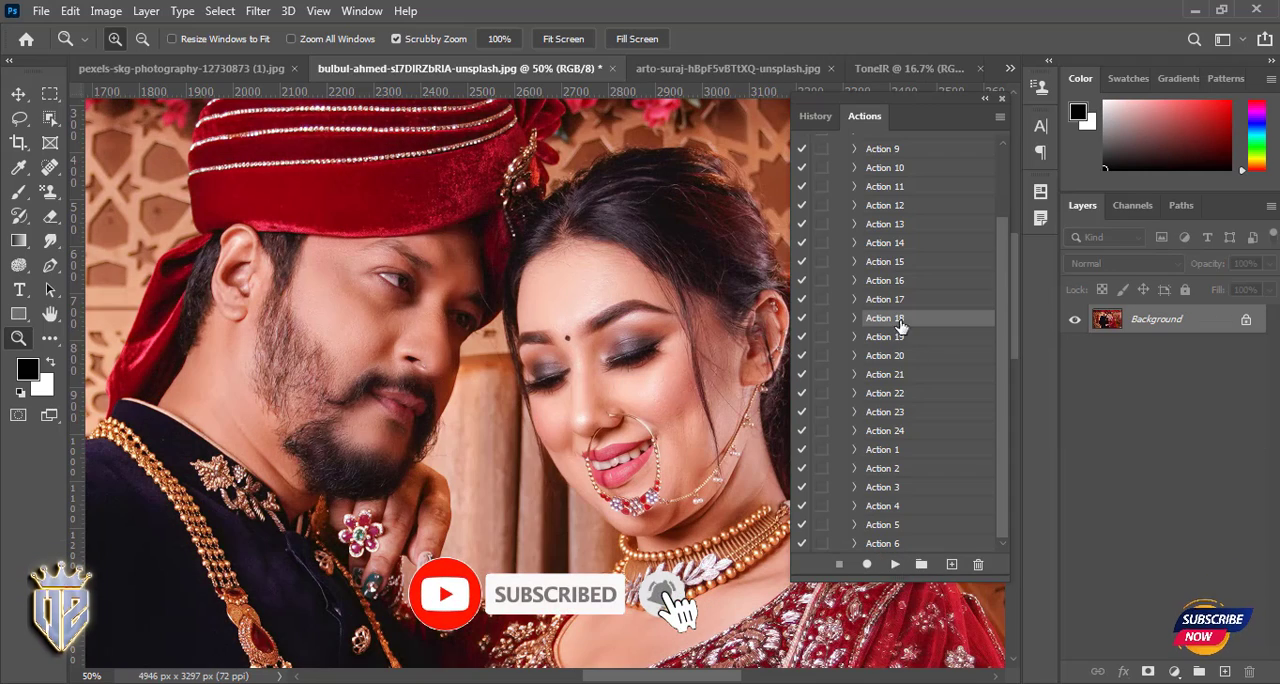
# - Play Action 6 from the 24 Photo Action set on the wedding photo
pyautogui.scroll(1, 905, 340)
pyautogui.scroll(-1, 907, 456)
pyautogui.click(885, 543)
pyautogui.click(895, 564)
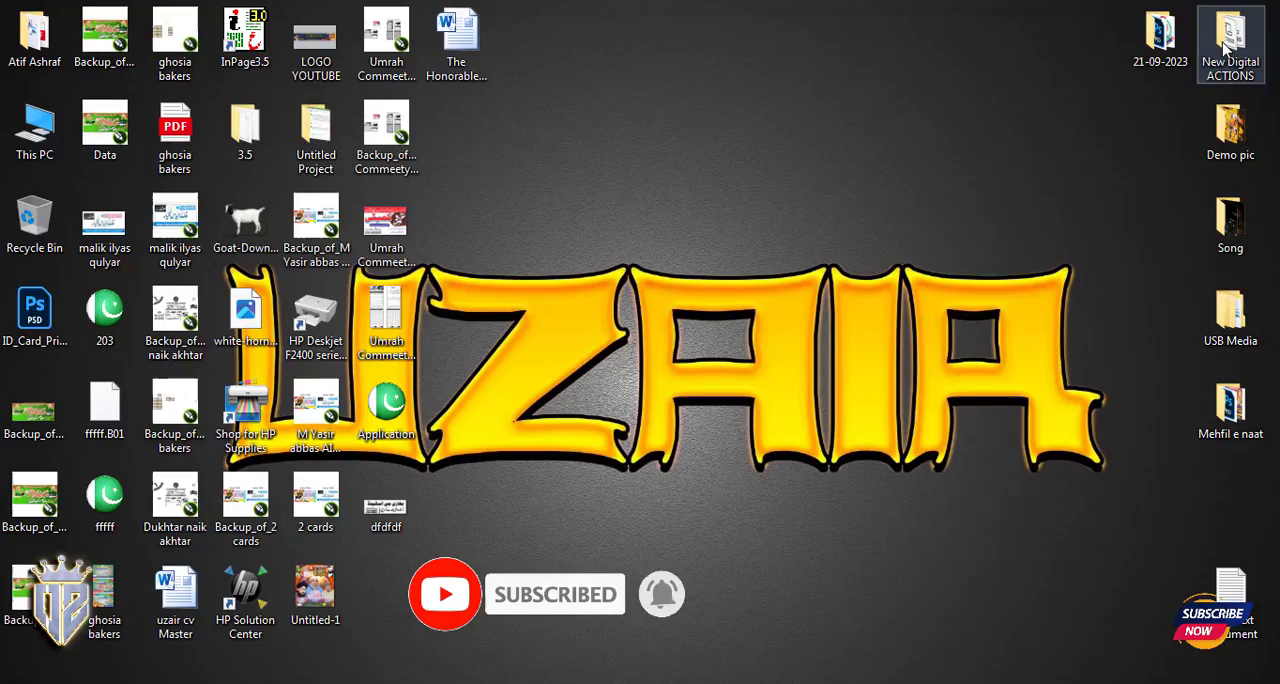
# - Switch to the New Digital ACTIONS folder in File Explorer, browse its action files and select them all to check how many there are
pyautogui.doubleClick(1228, 40)
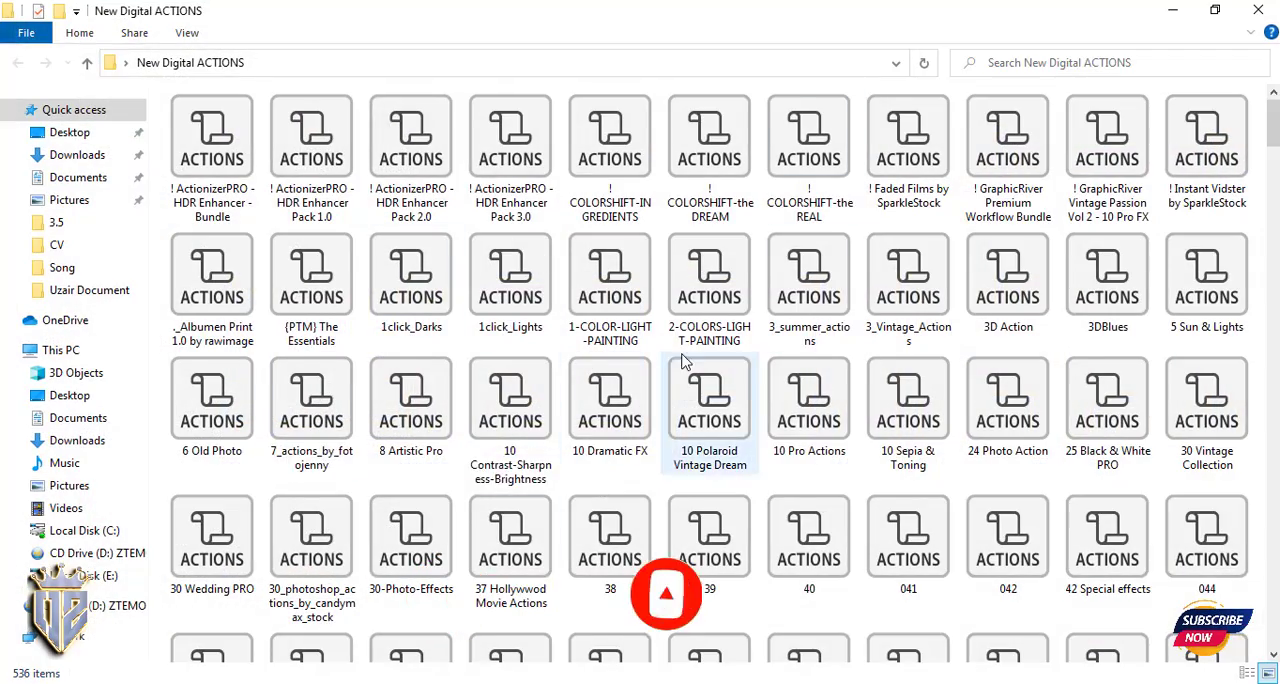
pyautogui.scroll(-10, 688, 362)
pyautogui.scroll(-15, 688, 362)
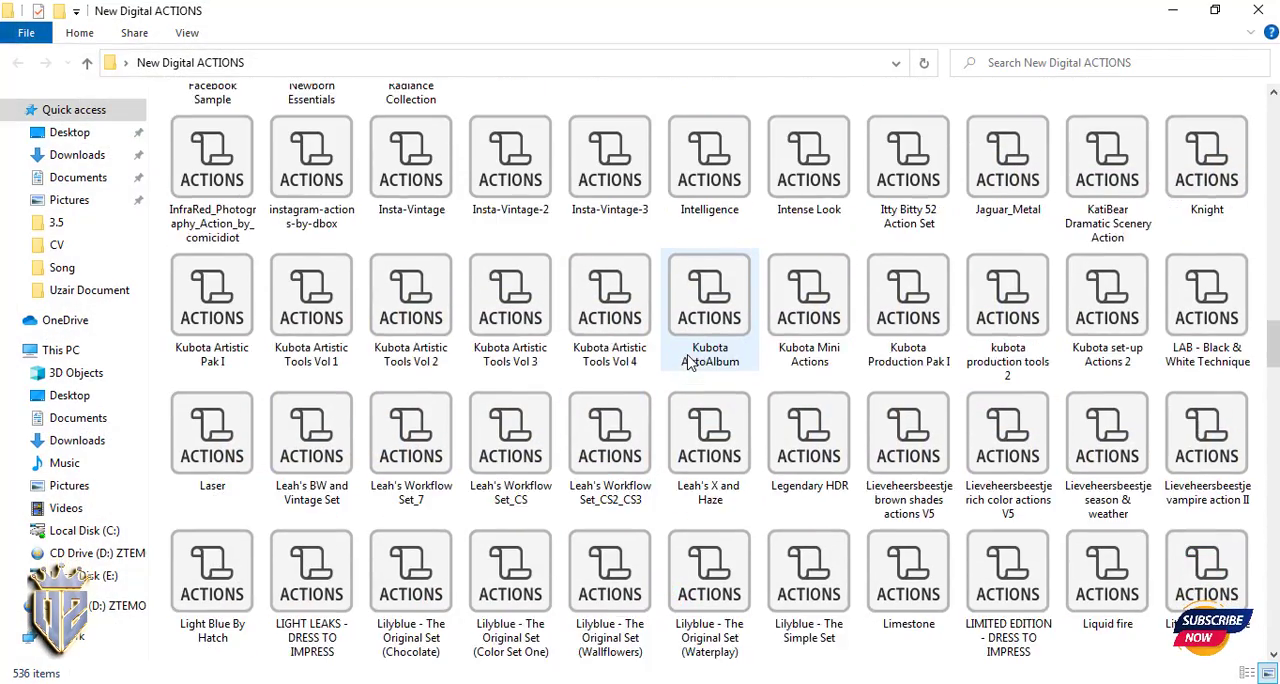
pyautogui.scroll(-15, 688, 362)
pyautogui.moveTo(1057, 637); pyautogui.dragTo(160, 86)
pyautogui.hotkey('ctrl', 'a')
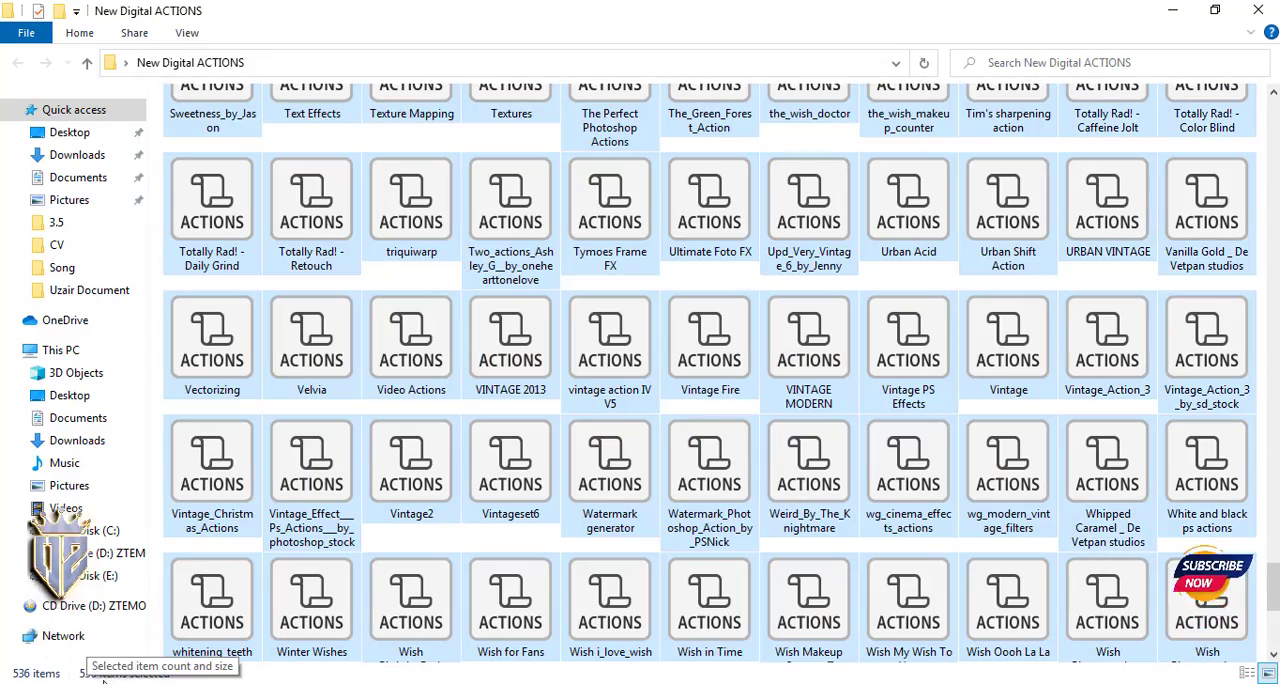
pyautogui.click(689, 286)
pyautogui.scroll(20, 700, 280)
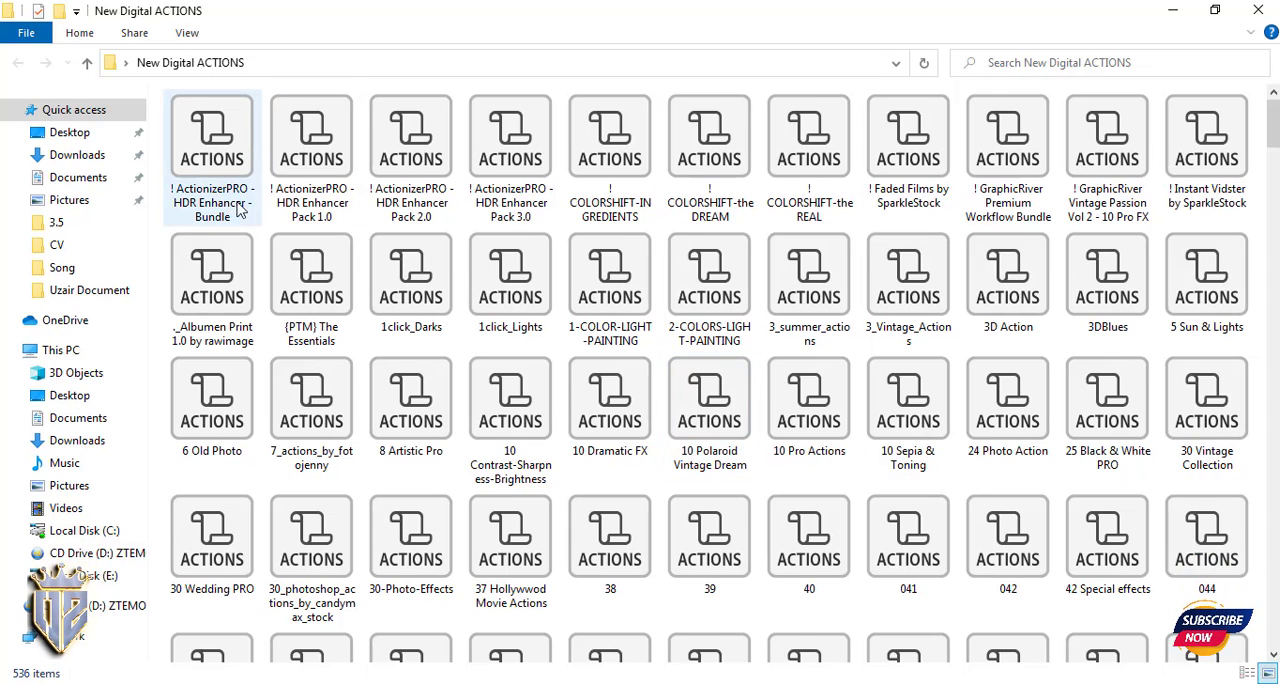
# - Look through the first action files in the folder, from the ActionizerPRO HDR Enhancer packs to 10 Contrast-Sharpness-Brightness
pyautogui.click(337, 214)
pyautogui.click(437, 214)
pyautogui.click(534, 214)
pyautogui.click(631, 211)
pyautogui.click(731, 211)
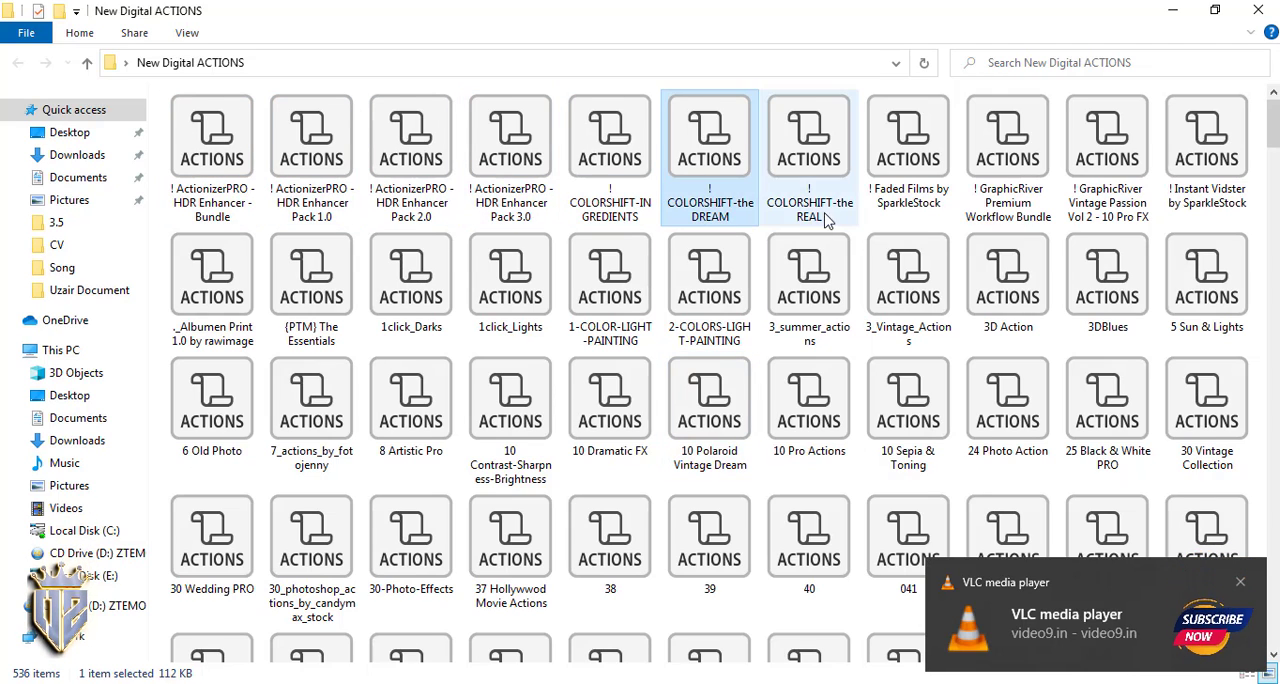
pyautogui.click(830, 211)
pyautogui.click(886, 205)
pyautogui.click(1008, 200)
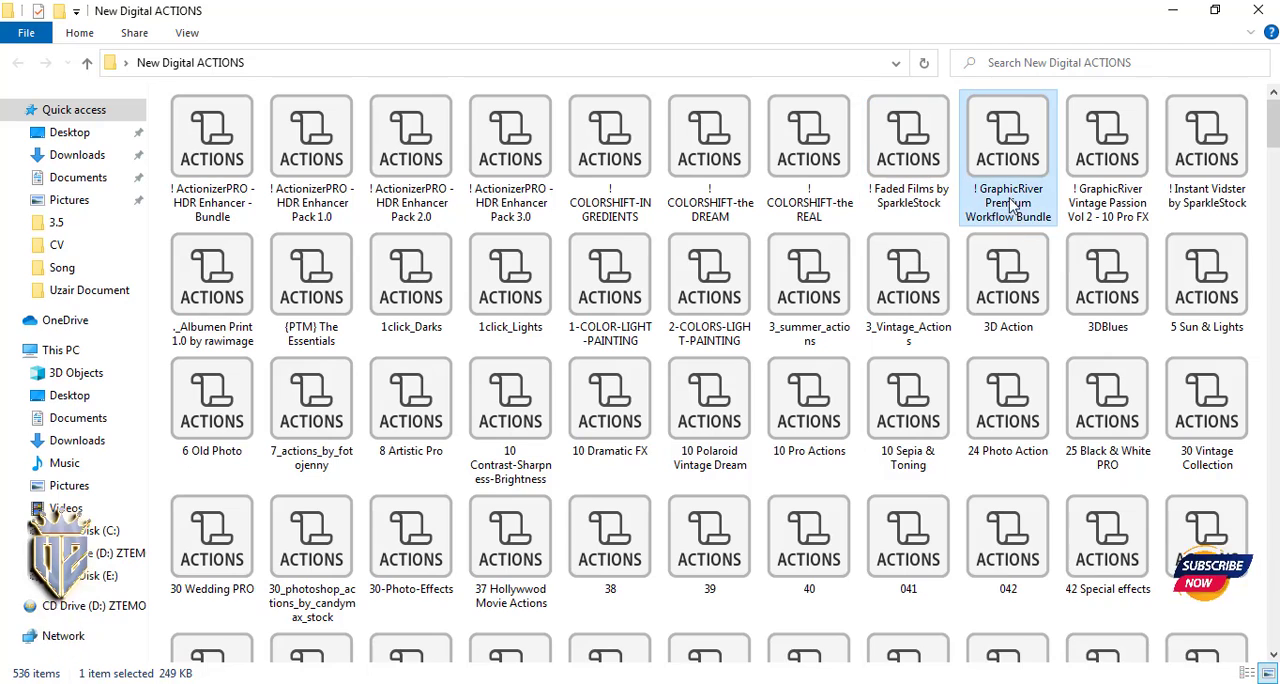
pyautogui.click(1108, 200)
pyautogui.click(1010, 318)
pyautogui.click(1110, 318)
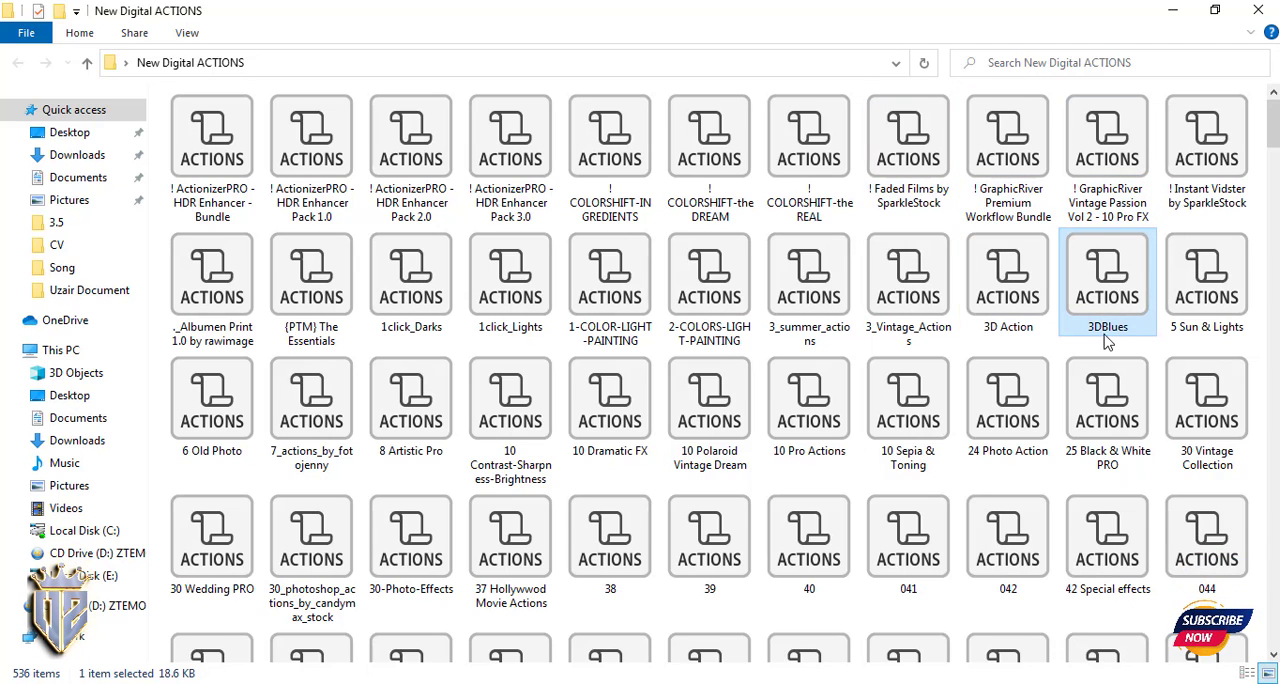
pyautogui.click(1207, 320)
pyautogui.click(197, 461)
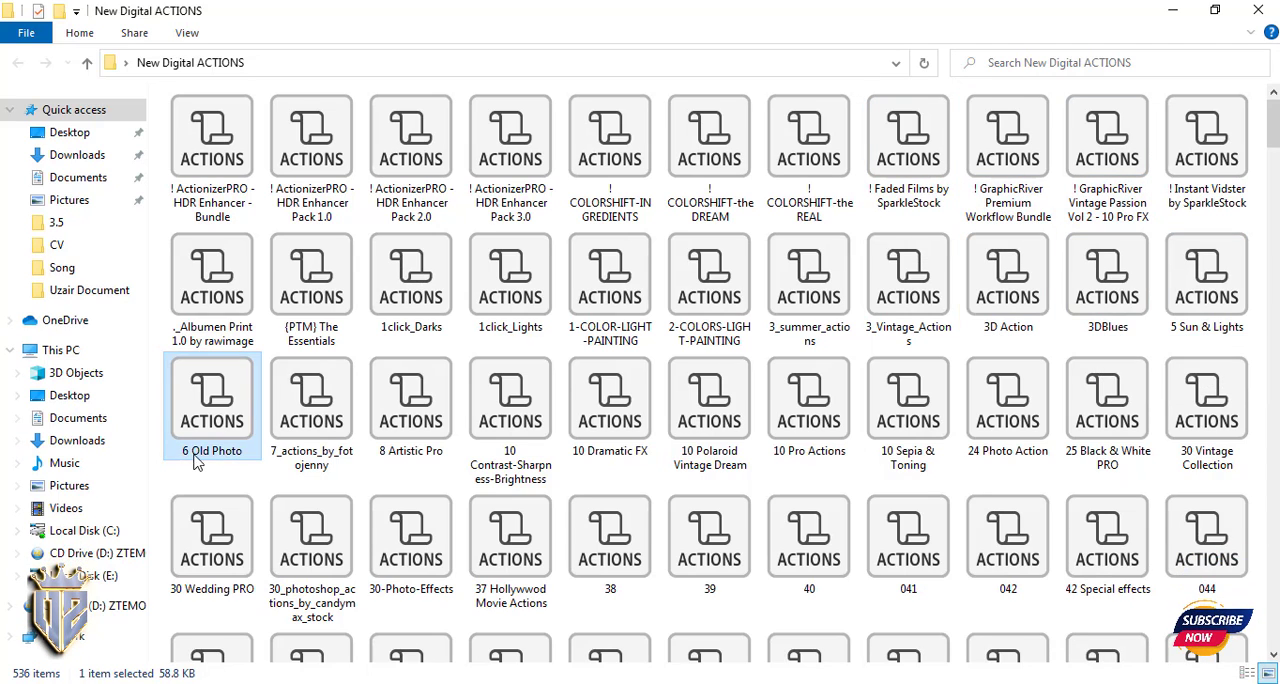
pyautogui.click(311, 452)
pyautogui.click(508, 468)
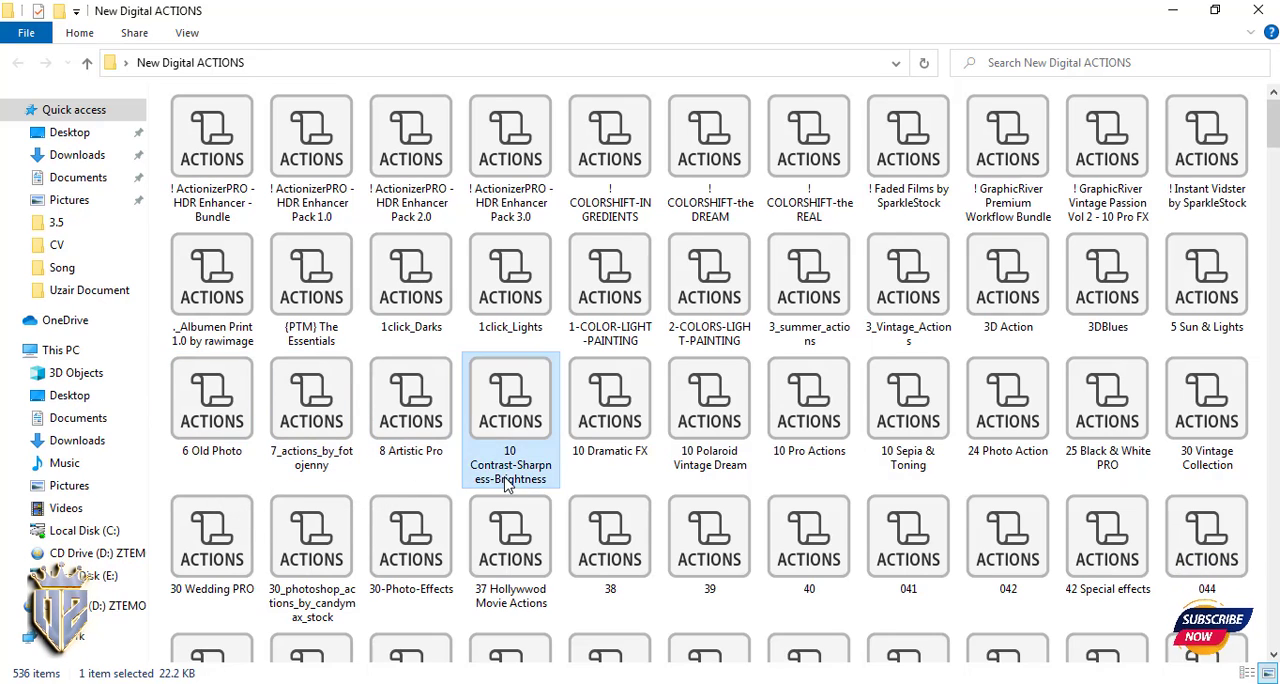
# - Examine action files further down the folder, including BLUE, blue back ground, blow_hard and Blazing_Blur background
pyautogui.scroll(-5, 670, 455)
pyautogui.scroll(-3, 670, 455)
pyautogui.click(510, 330)
pyautogui.click(427, 395)
pyautogui.click(334, 377)
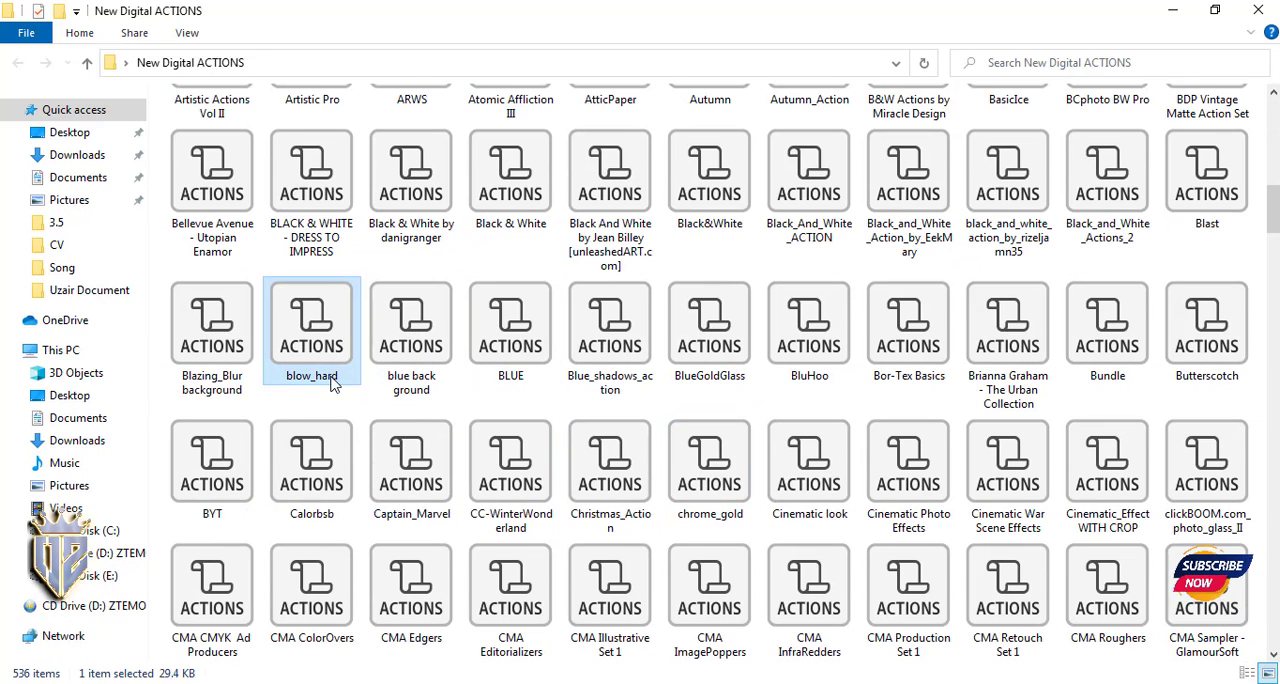
pyautogui.click(205, 395)
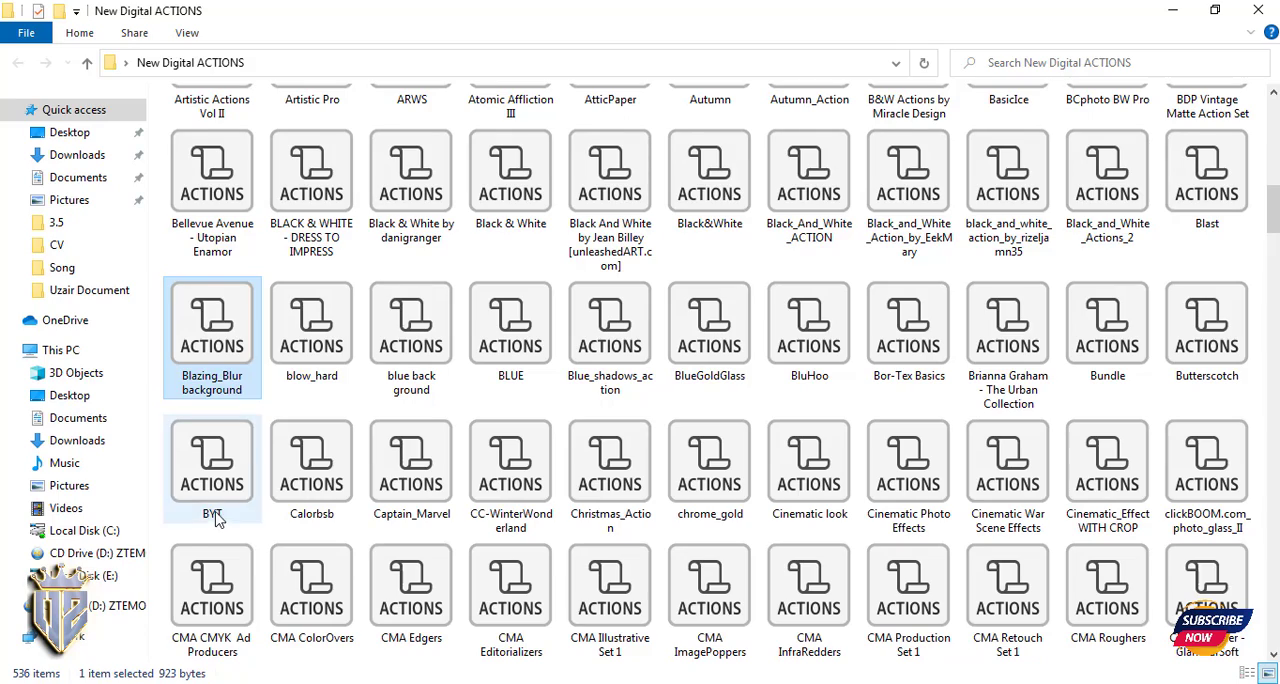
pyautogui.scroll(8, 420, 450)
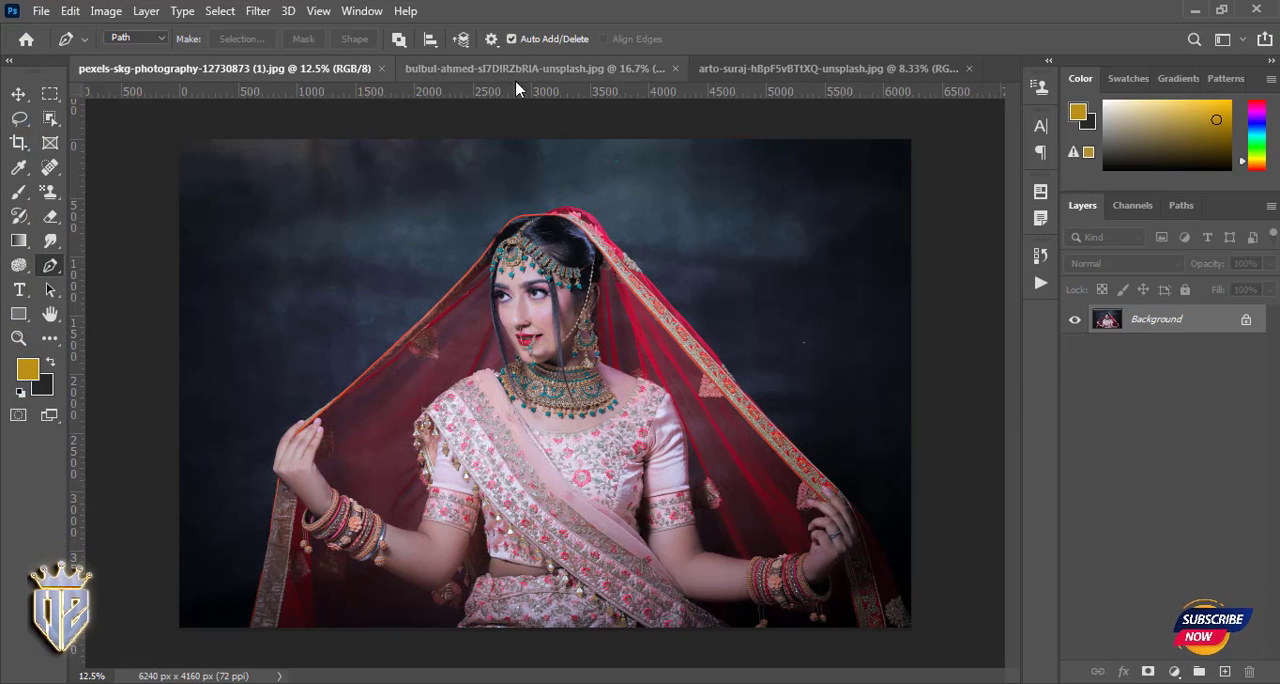
# - Load ! ActionizerPRO - HDR Enhancer - Bundle from the desktop's New Digital ACTIONS folder, and add another HDR Enhancer action file from File Explorer
pyautogui.click(370, 12)
pyautogui.click(460, 140)
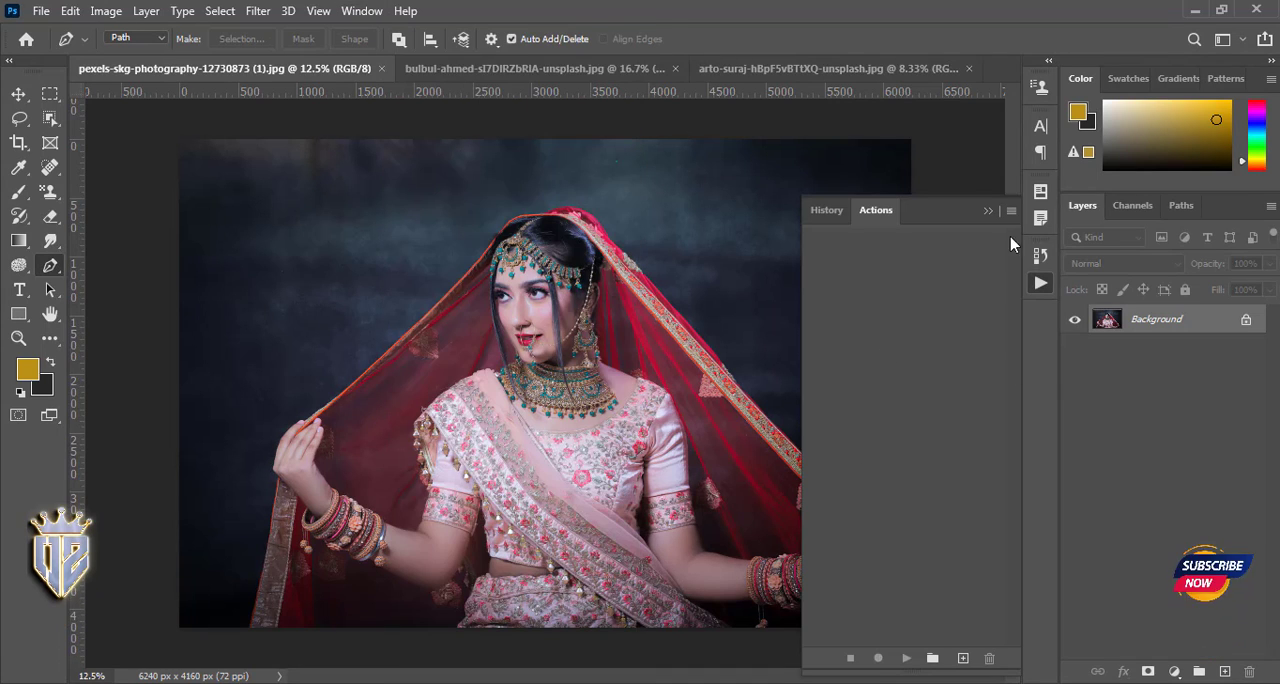
pyautogui.click(1011, 210)
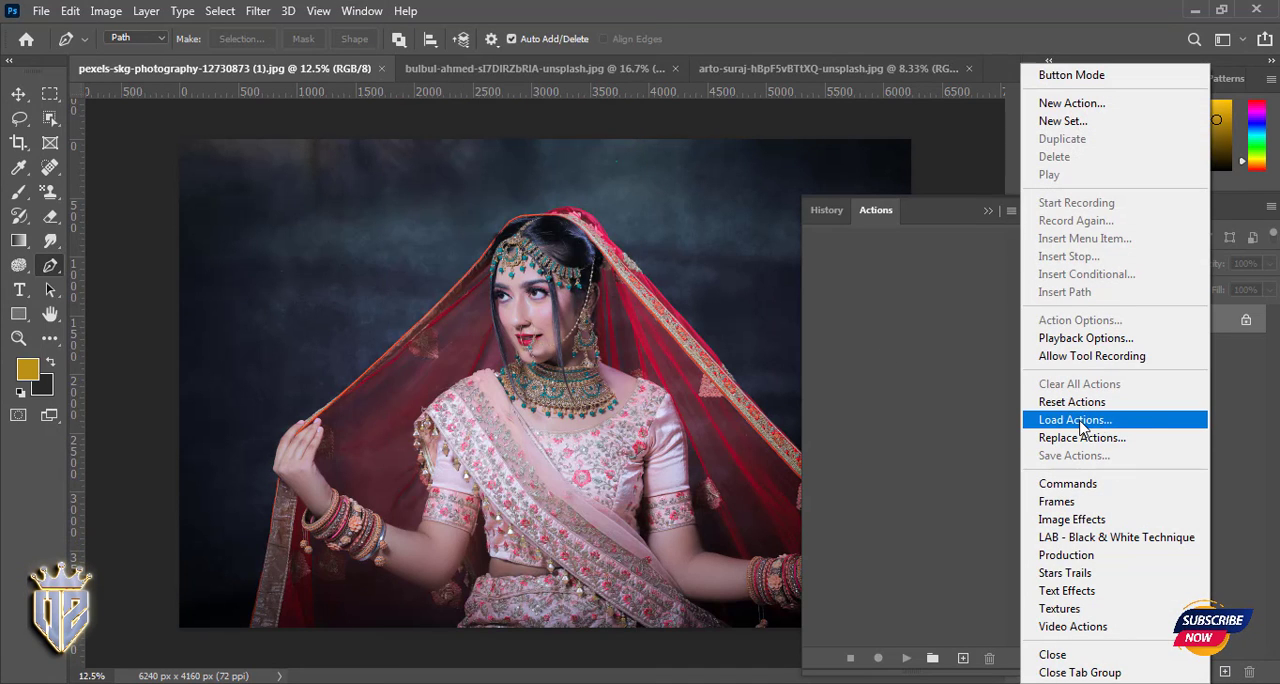
pyautogui.click(1081, 424)
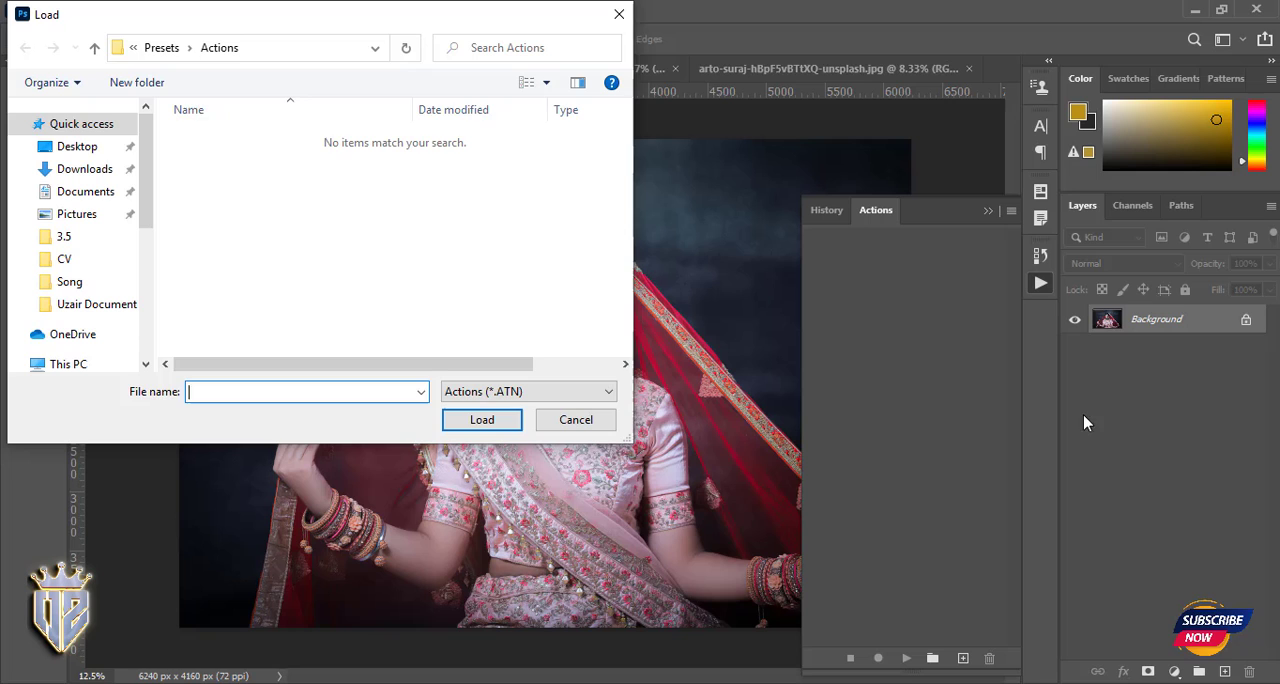
pyautogui.click(79, 148)
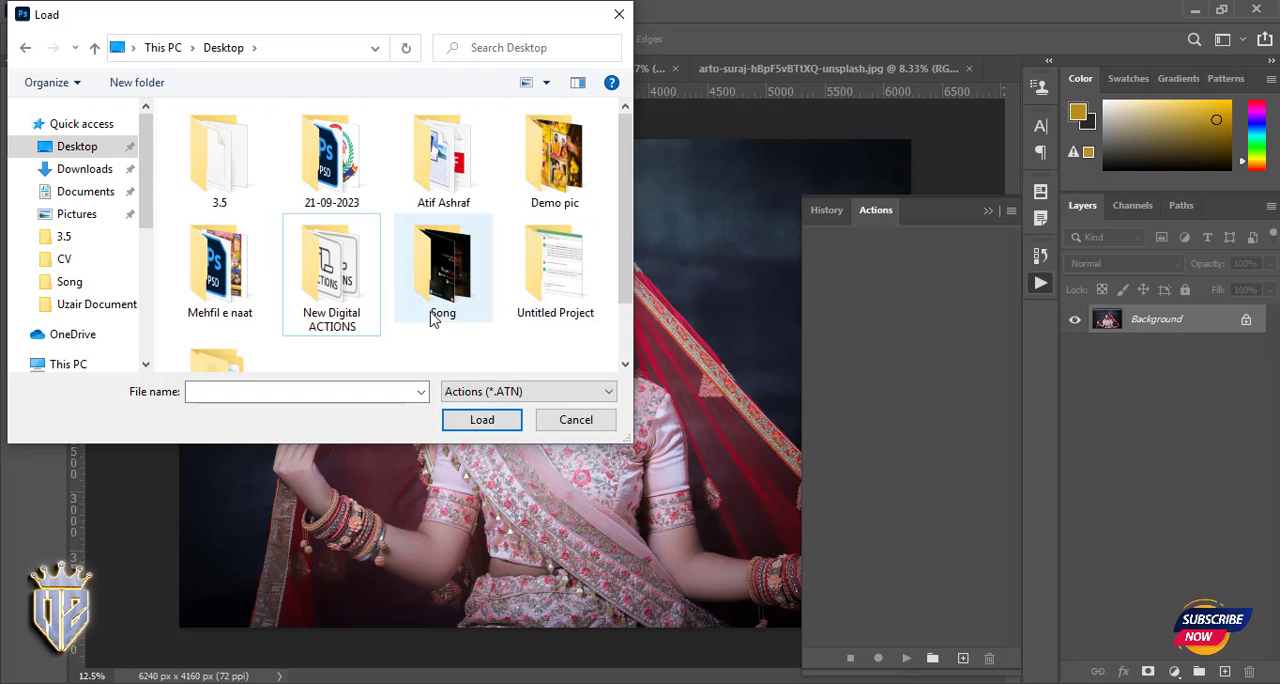
pyautogui.doubleClick(331, 268)
pyautogui.click(238, 143)
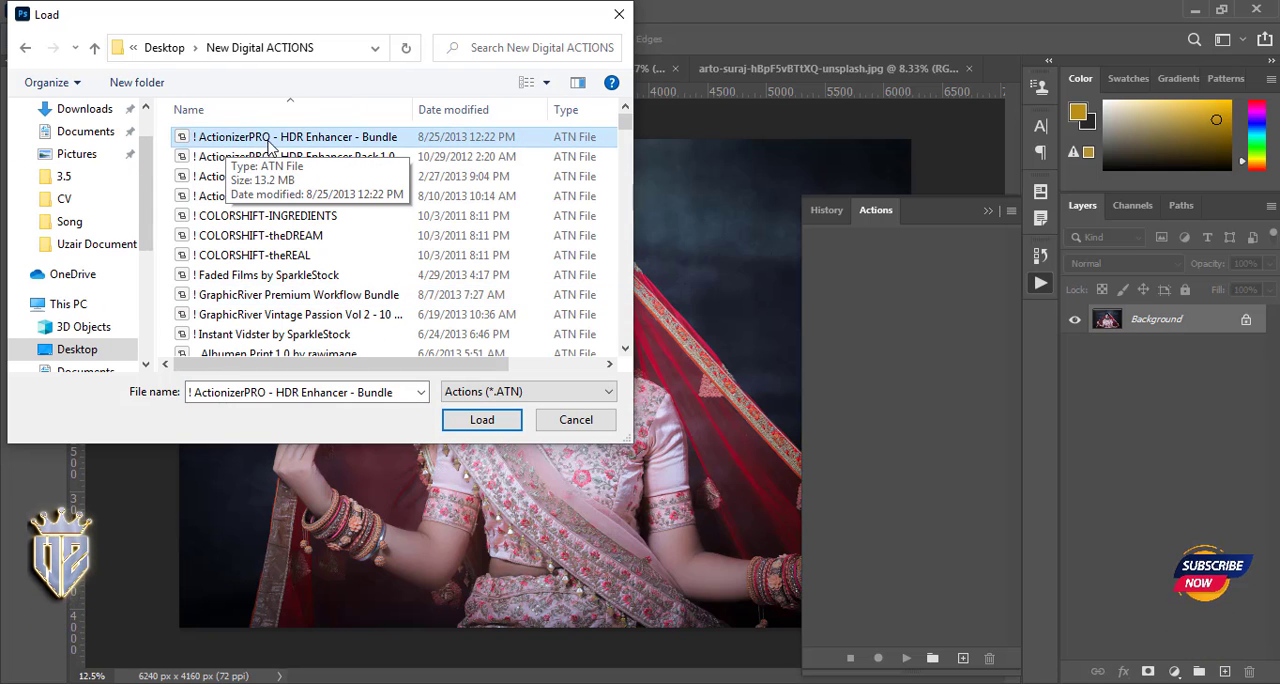
pyautogui.click(482, 419)
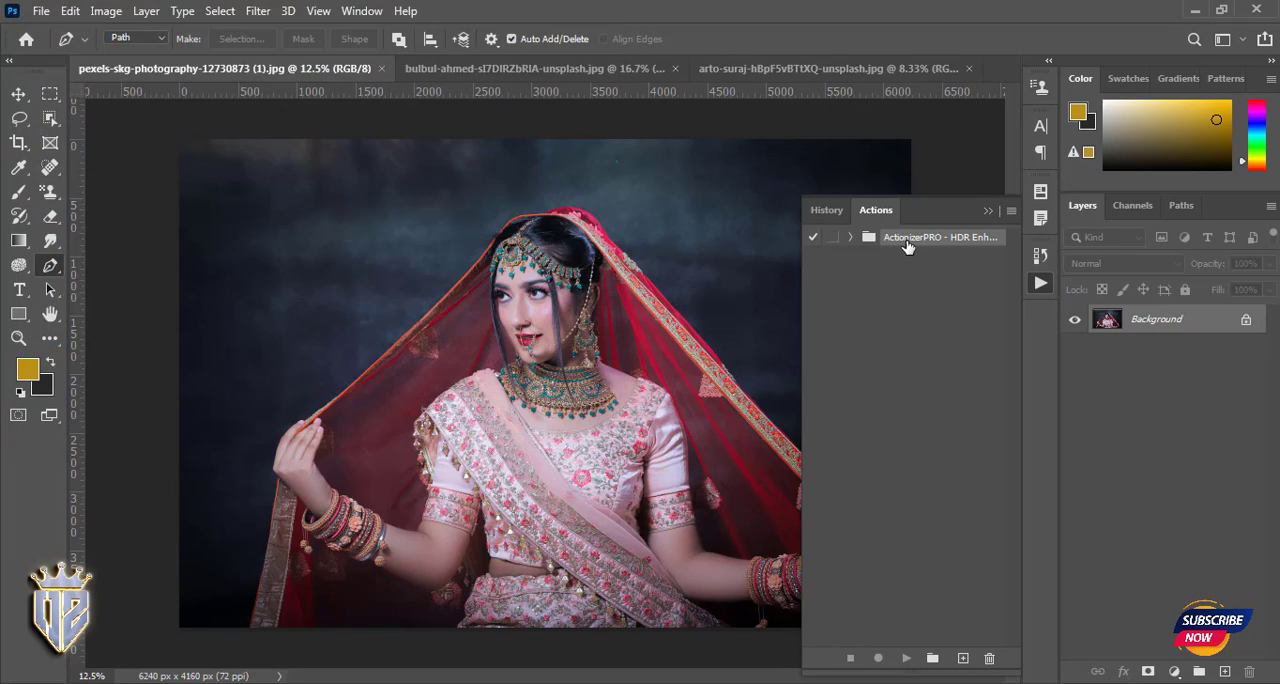
pyautogui.moveTo(312, 182); pyautogui.dragTo(485, 682)
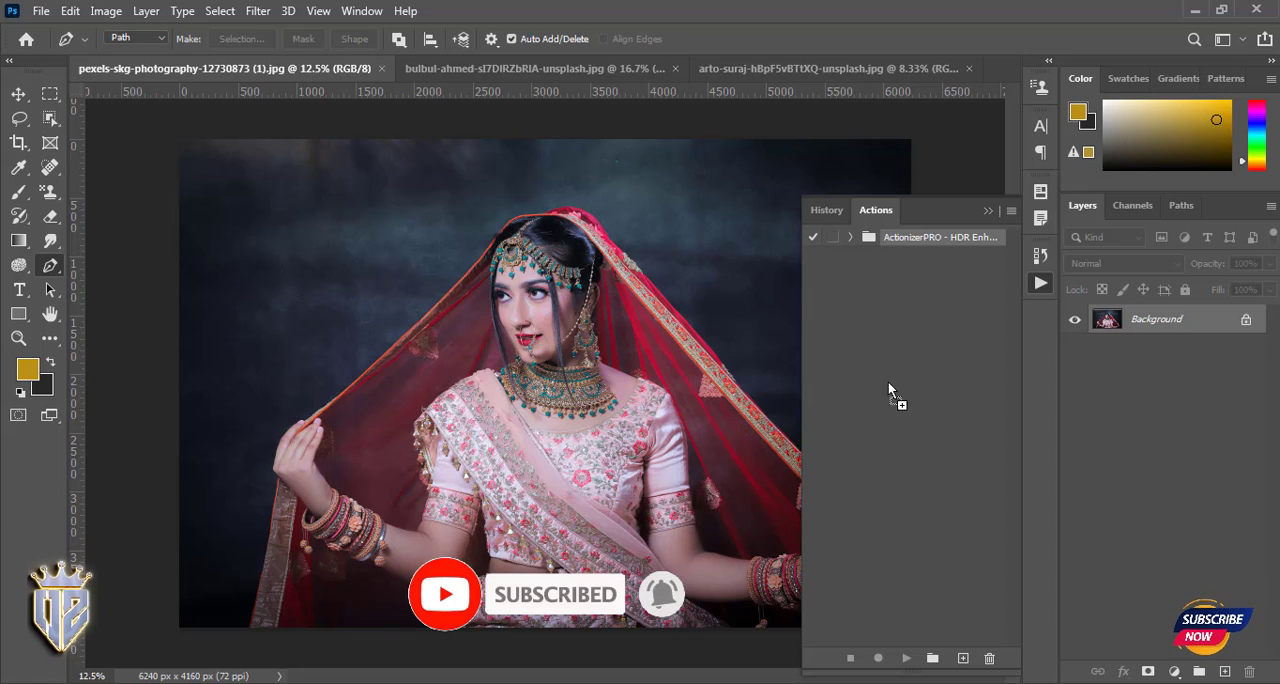
pyautogui.moveTo(888, 382); pyautogui.dragTo(904, 380)
# - Expand the first ActionizerPRO HDR Enhancer set, look through its HDR actions, and undock the Actions panel so it floats over the photo
pyautogui.click(850, 237)
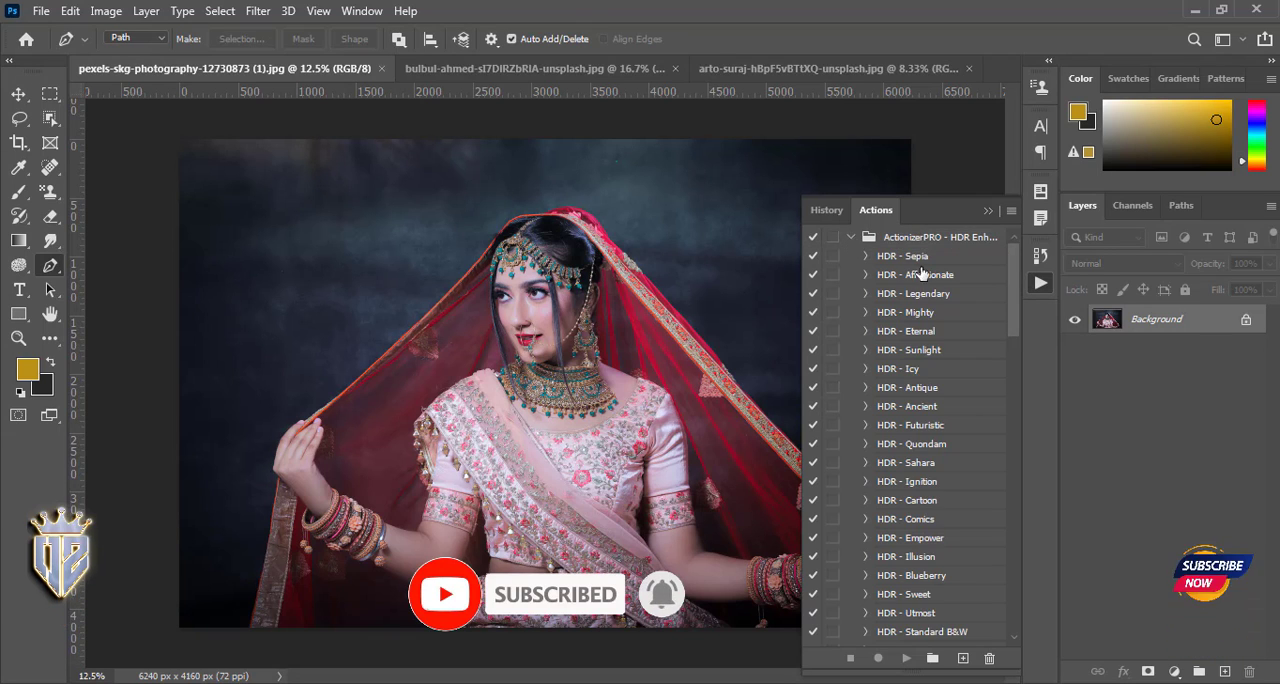
pyautogui.scroll(-15, 921, 400)
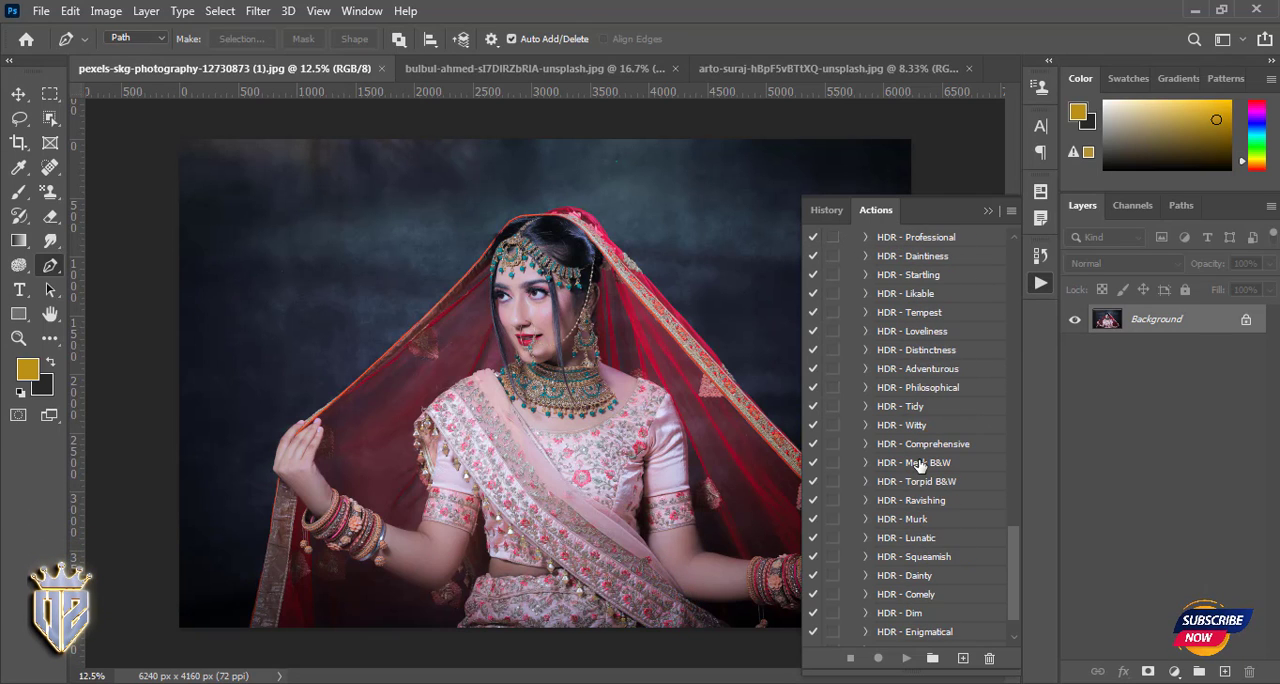
pyautogui.scroll(-1, 919, 465)
pyautogui.scroll(4, 922, 500)
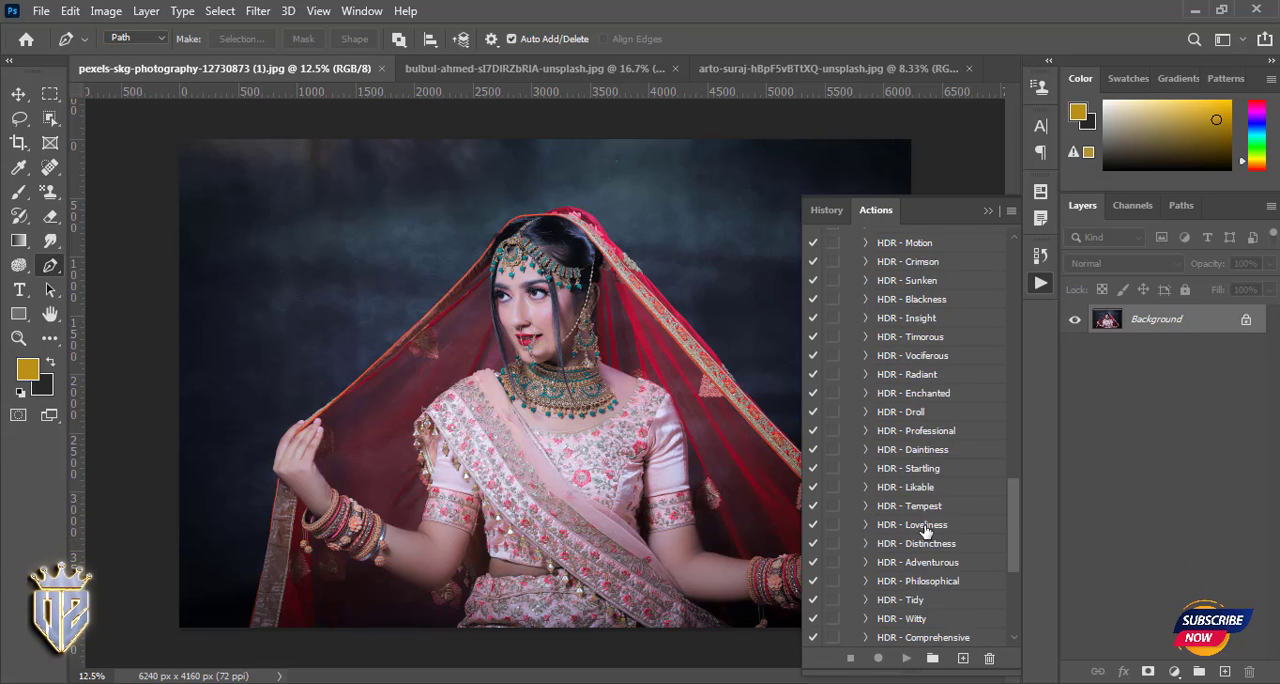
pyautogui.scroll(8, 925, 530)
pyautogui.scroll(5, 924, 530)
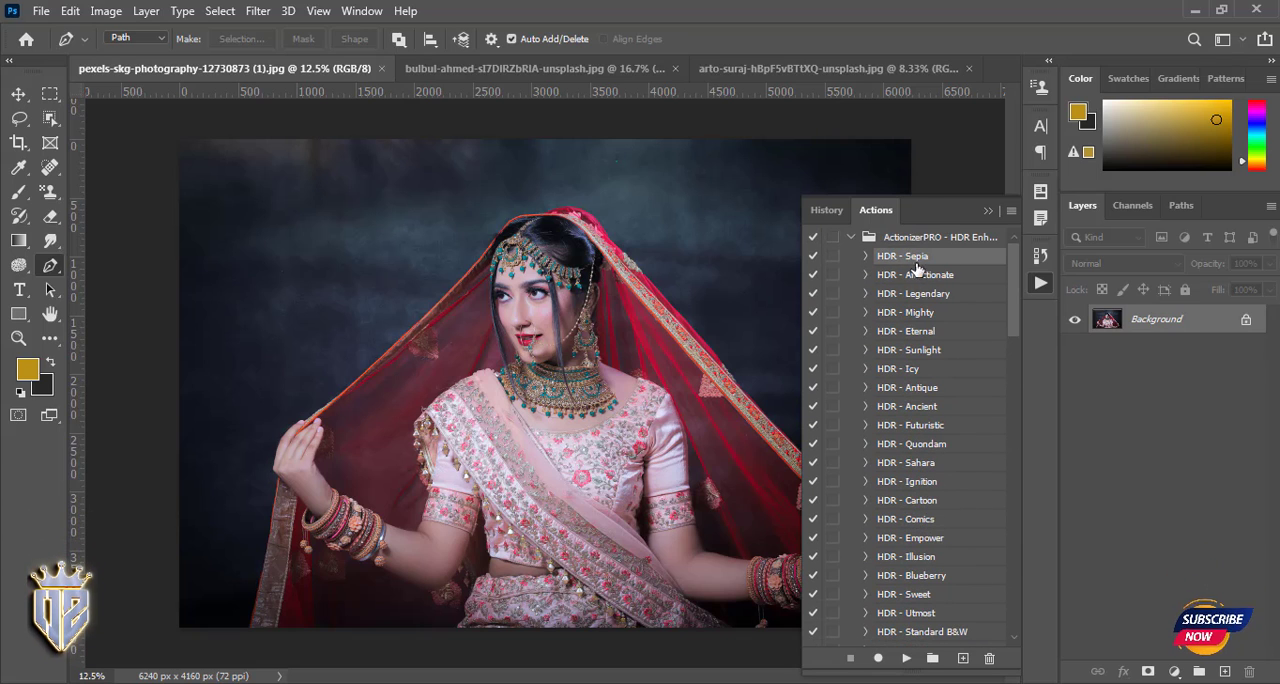
pyautogui.moveTo(940, 212); pyautogui.dragTo(928, 118)
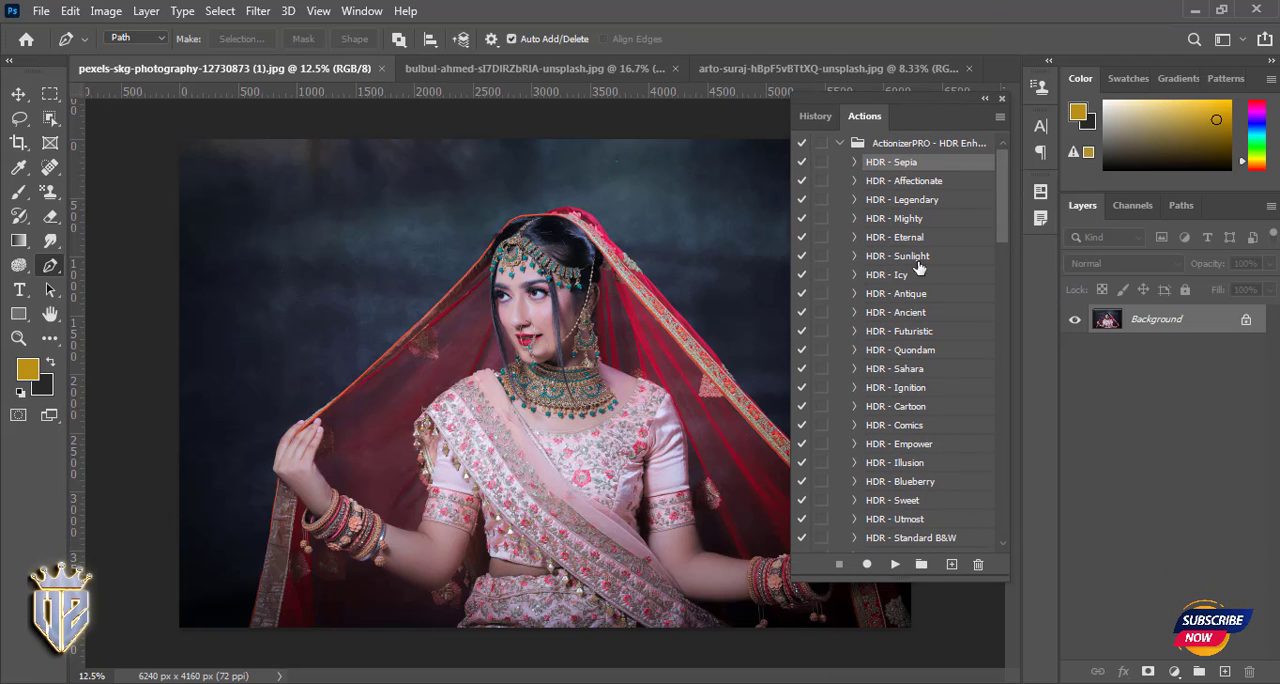
# - Play the HDR - Sepia action on the wedding photo and delete the layer group it produces
pyautogui.click(895, 564)
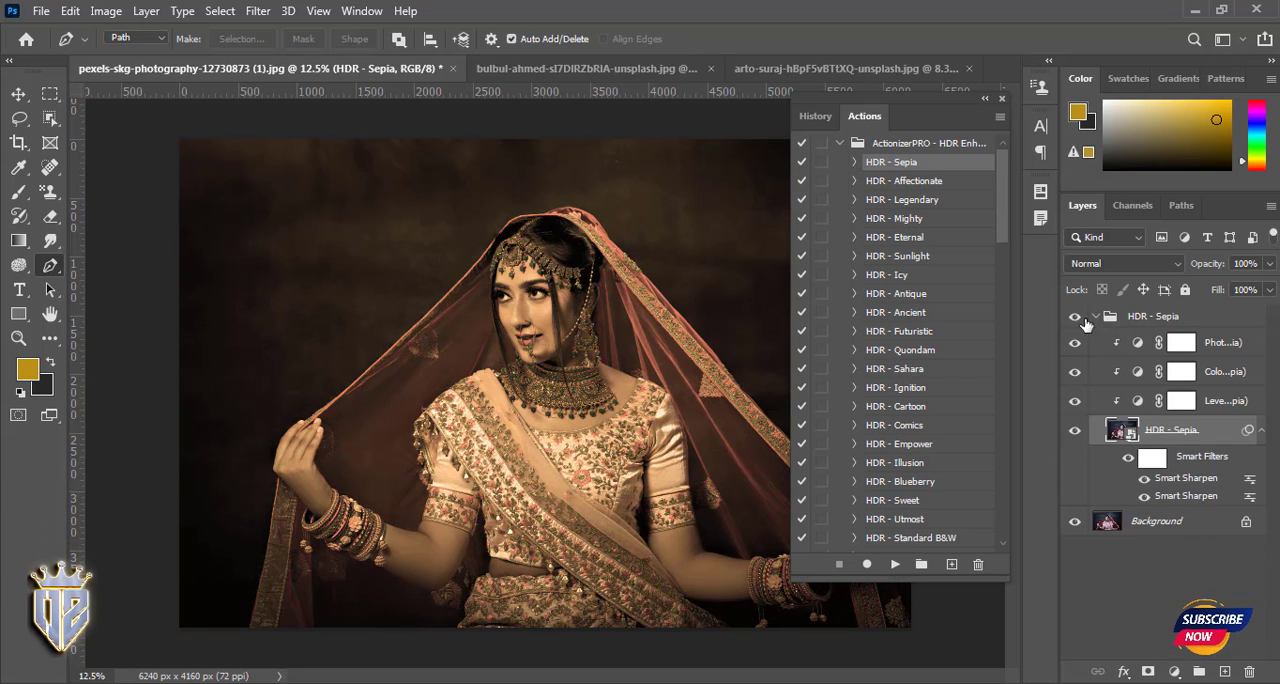
pyautogui.click(1096, 316)
pyautogui.press('Delete')
# - Play the HDR - Affectionate action on the photo, inspect the layers in its group, and delete the group
pyautogui.click(895, 564)
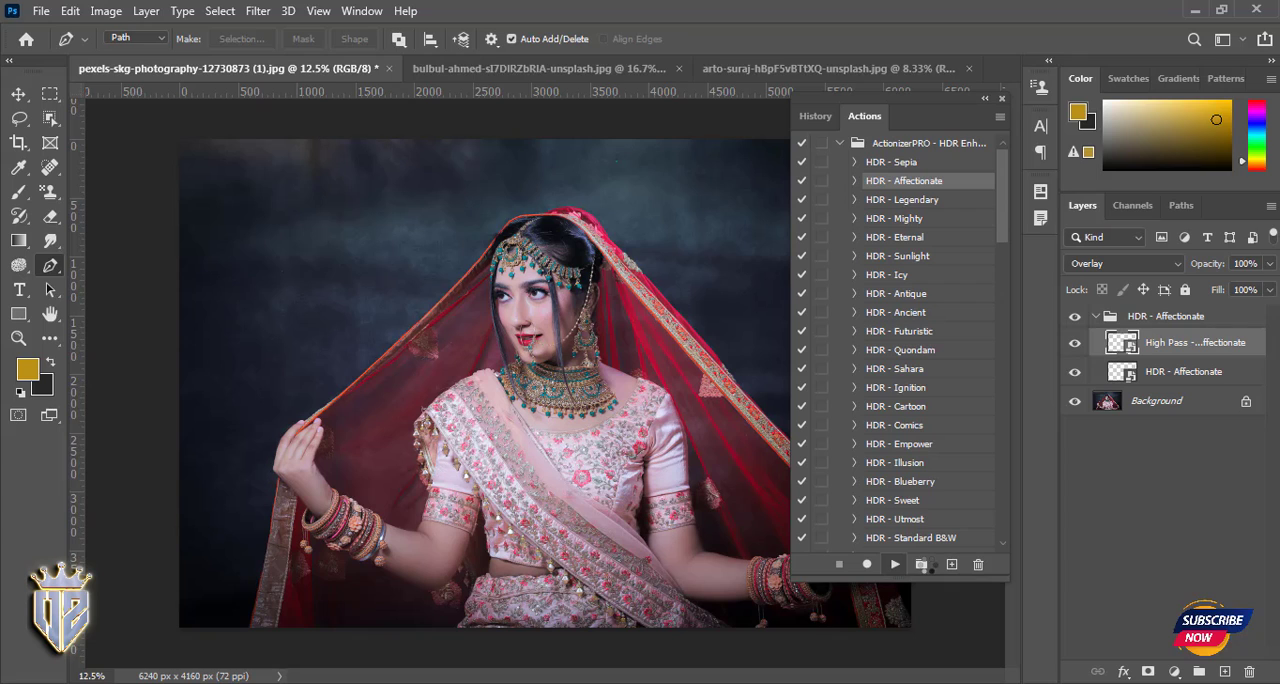
pyautogui.click(1096, 316)
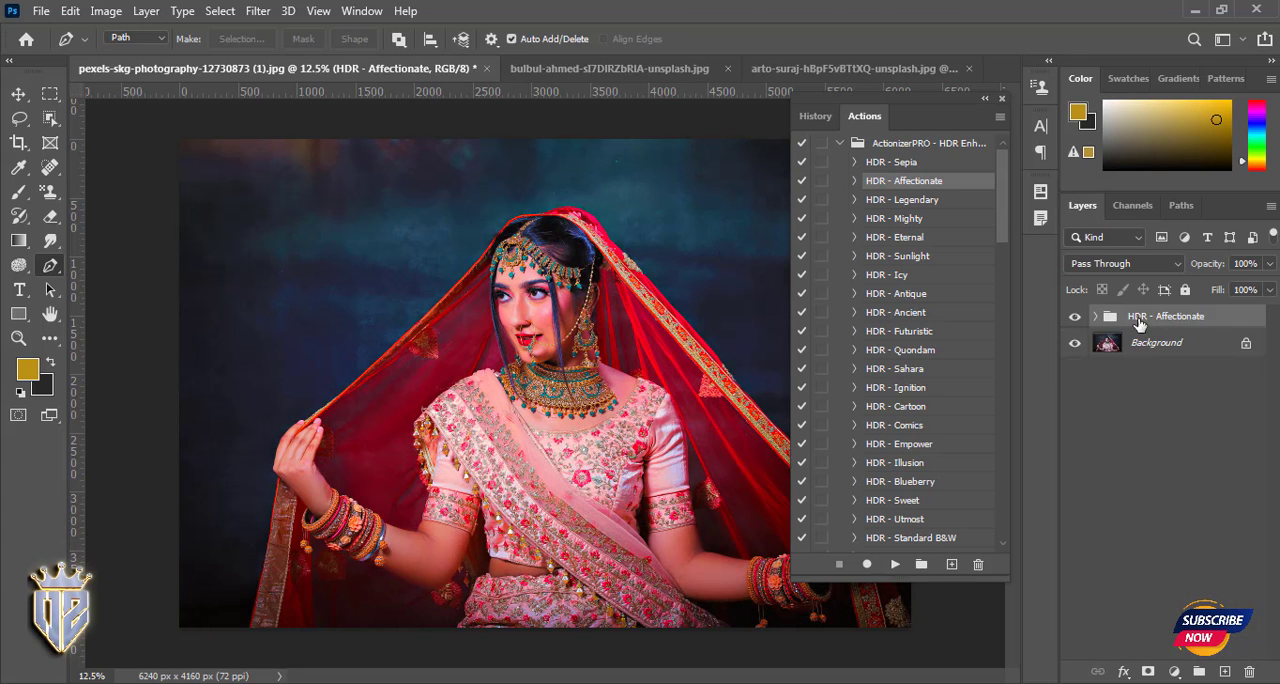
pyautogui.click(1095, 316)
pyautogui.click(1164, 571)
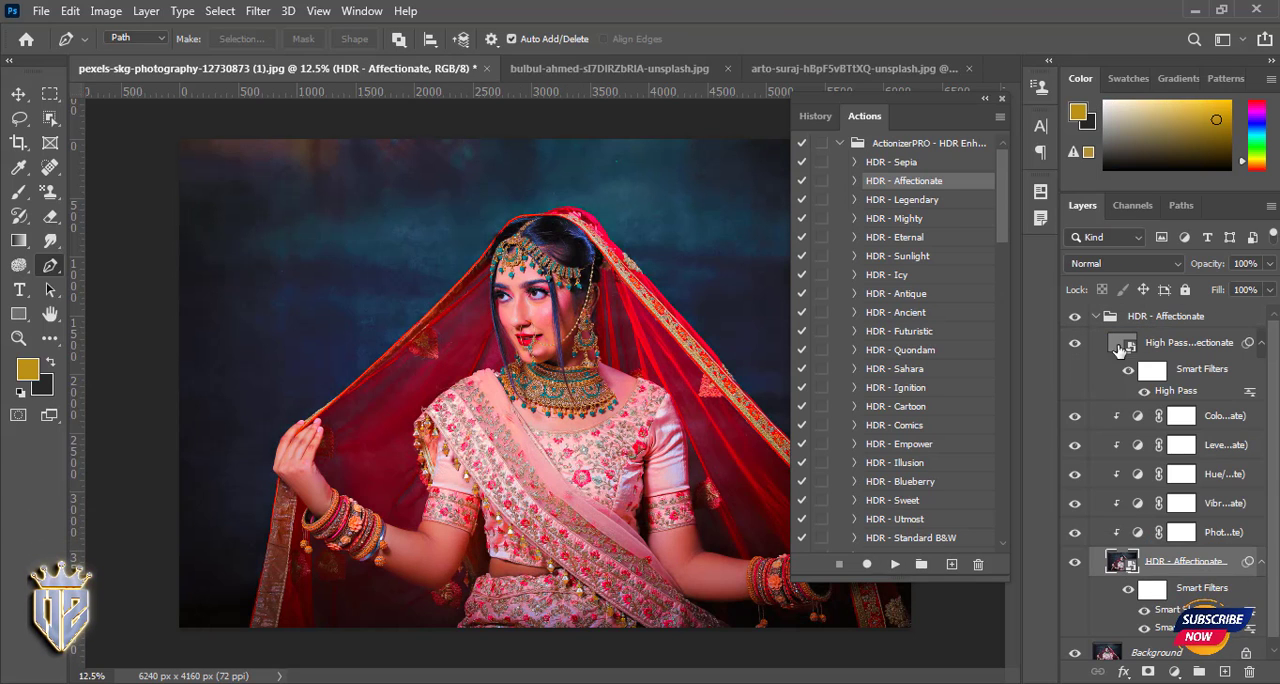
pyautogui.click(1096, 316)
pyautogui.press('Delete')
# - Play the HDR - Sunlight action on the wedding photo and inspect the bride's face and jewellery up close
pyautogui.click(889, 204)
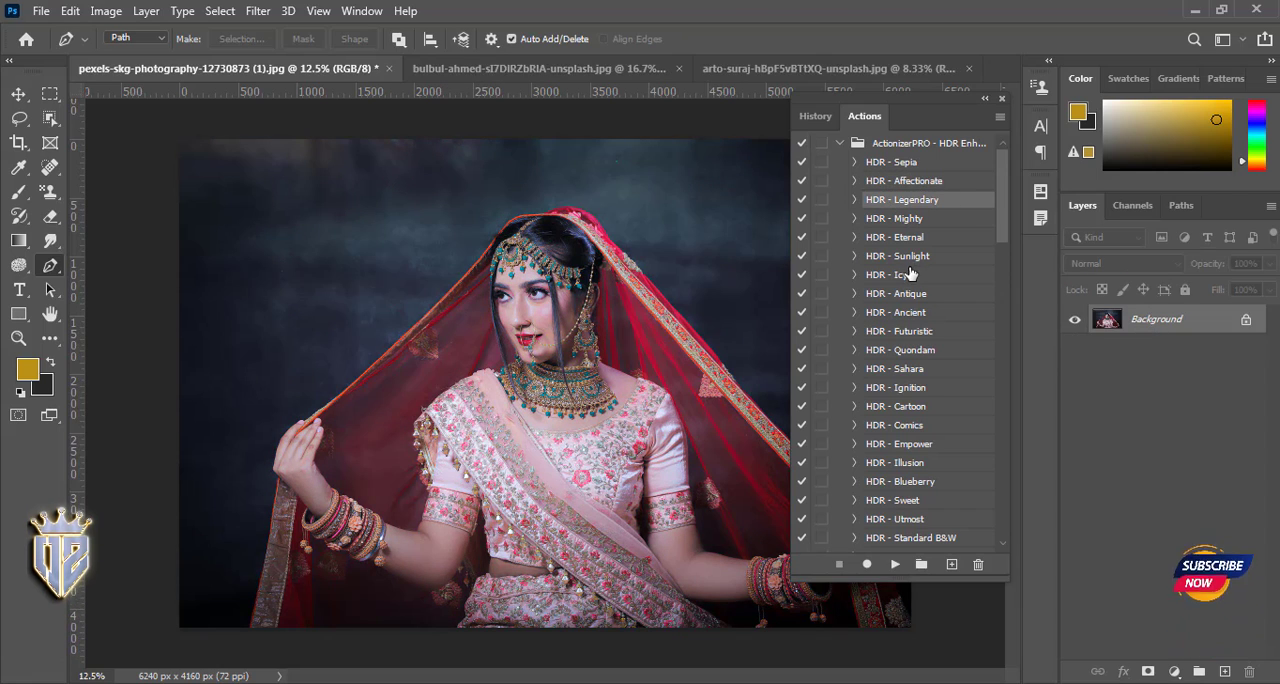
pyautogui.click(888, 258)
pyautogui.click(896, 566)
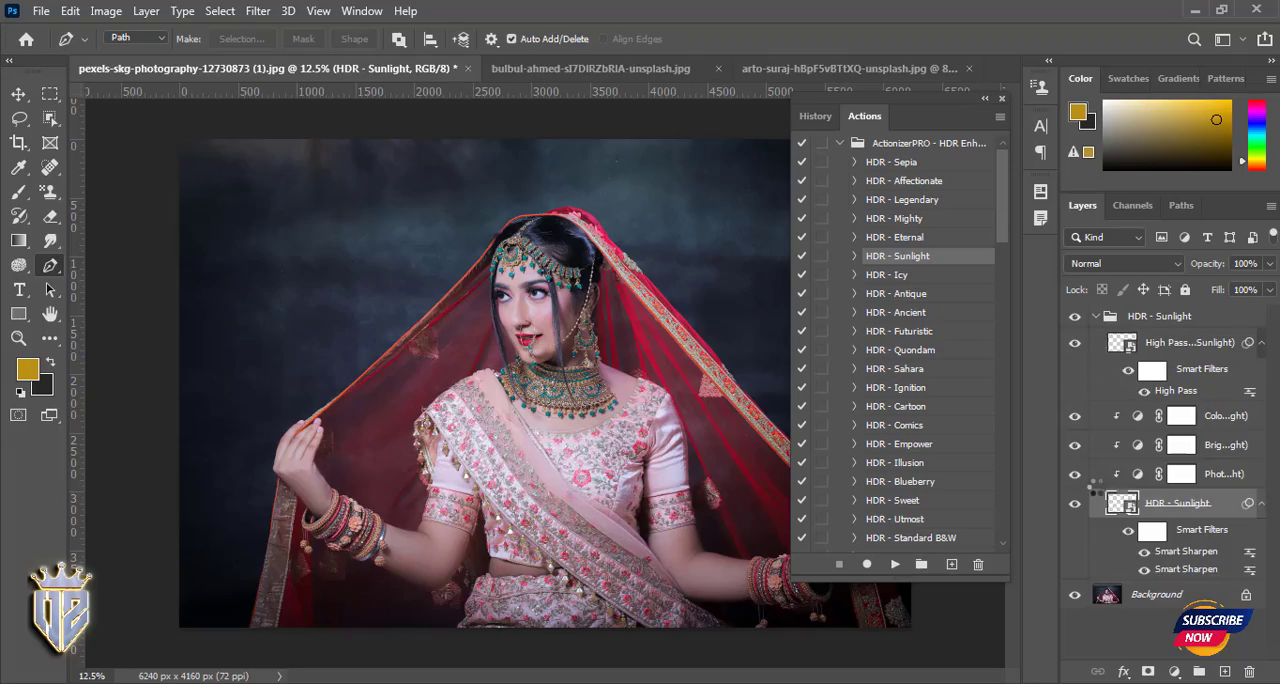
pyautogui.hotkey('ctrl', '+')
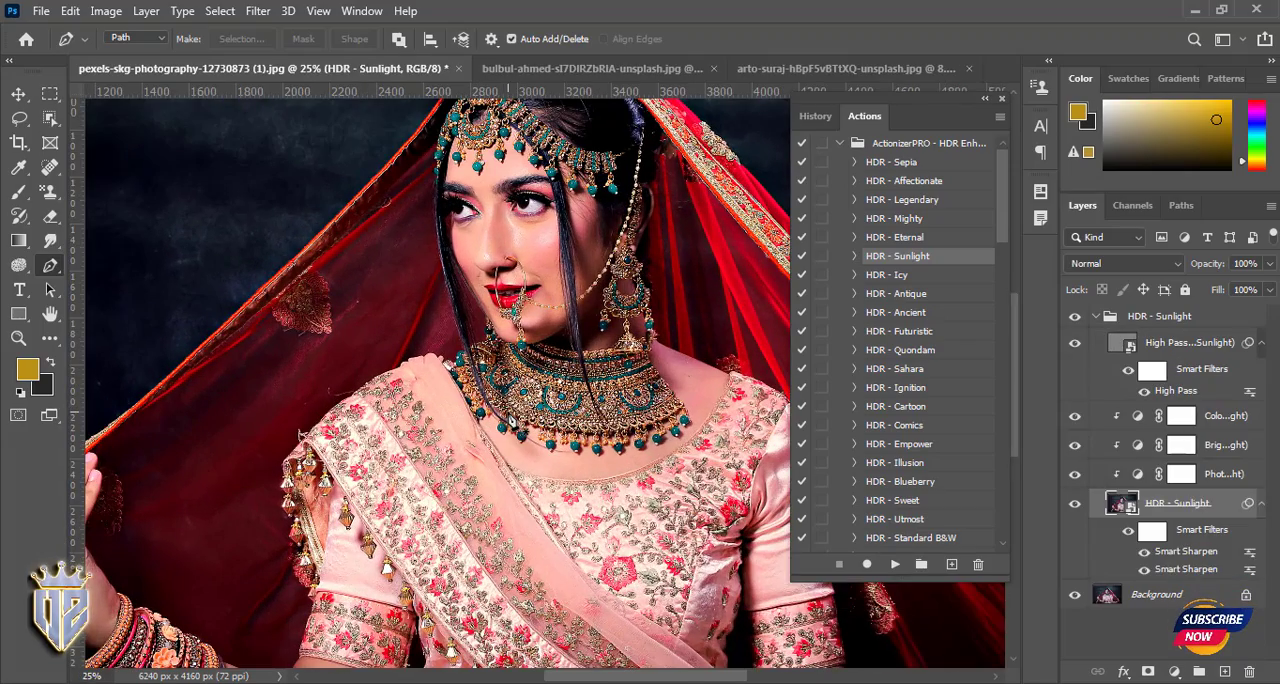
pyautogui.moveTo(560, 232); pyautogui.dragTo(478, 337)
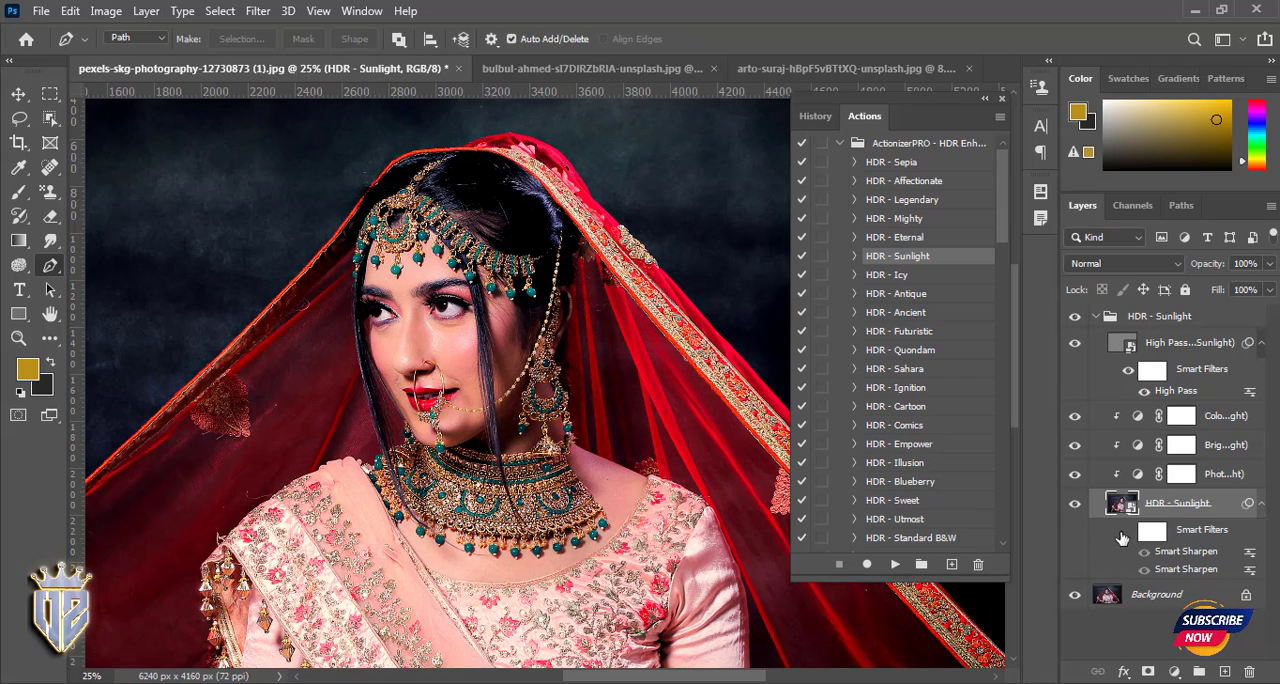
# - Toggle the smart filters in the HDR - Sunlight group to compare their effect, and delete the whole group
pyautogui.click(1129, 372)
pyautogui.click(1129, 372)
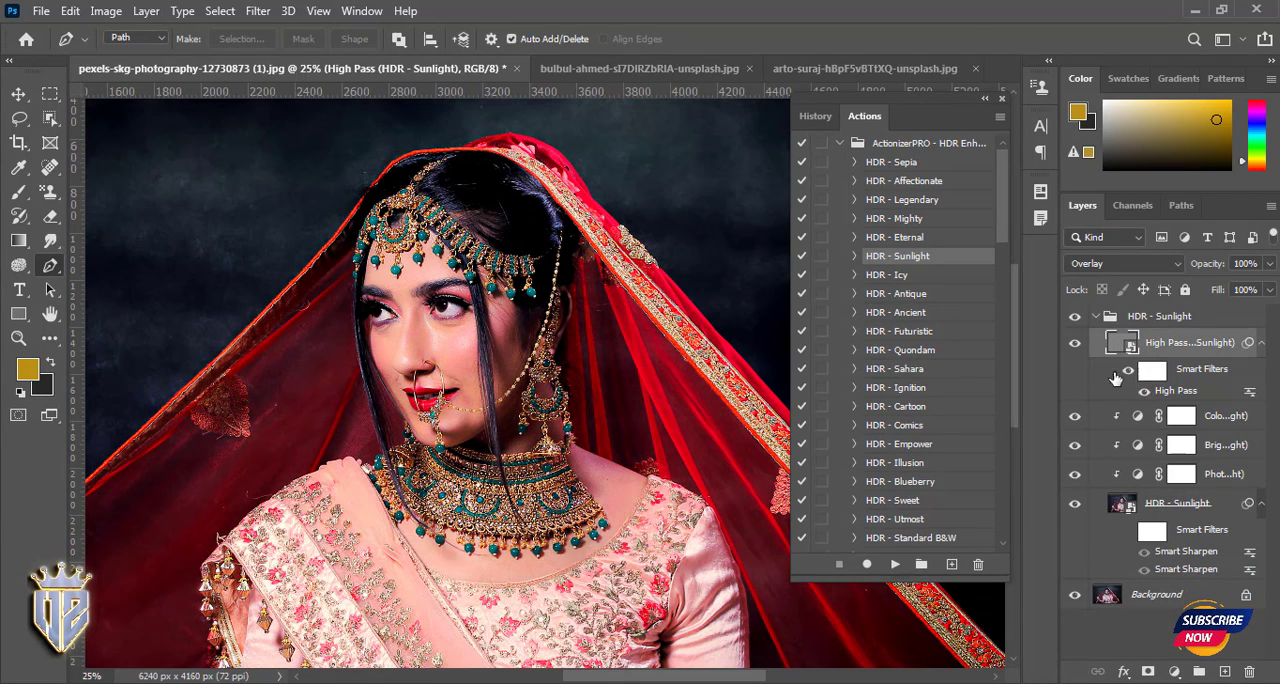
pyautogui.click(1096, 316)
pyautogui.press('Delete')
# - Play the HDR - Monotonous action on the photo and delete the layer group it produces
pyautogui.scroll(-10, 900, 370)
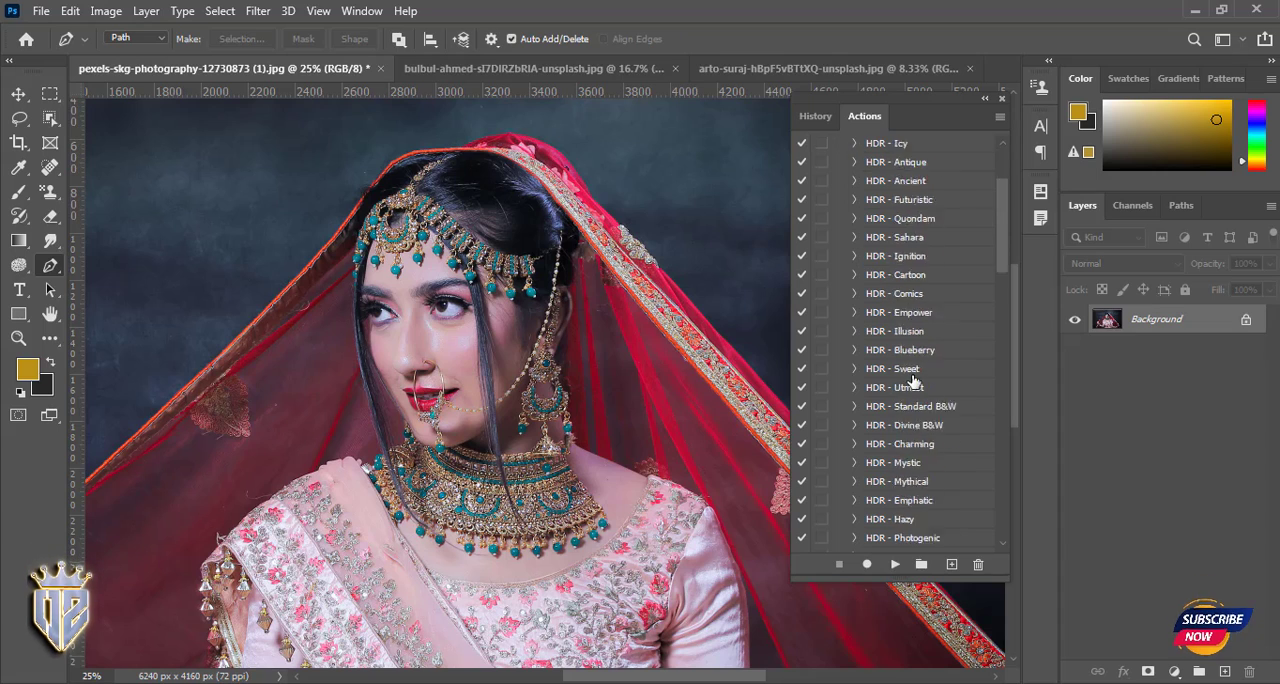
pyautogui.click(898, 392)
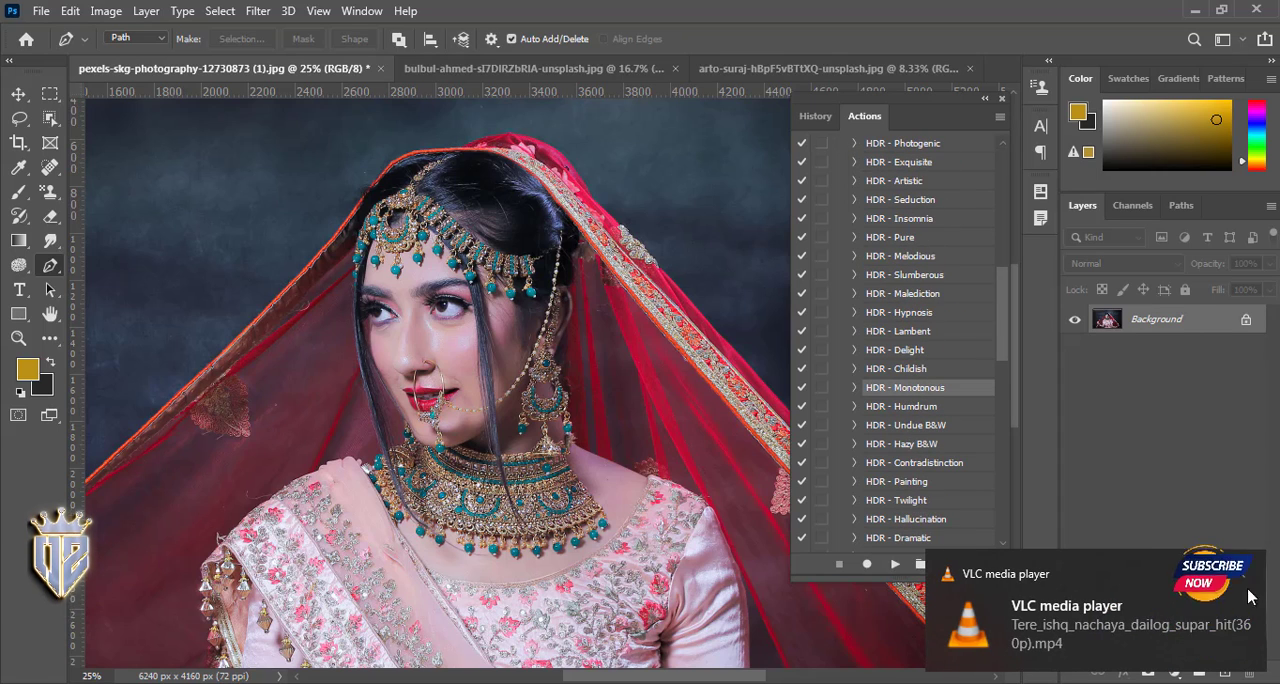
pyautogui.click(892, 566)
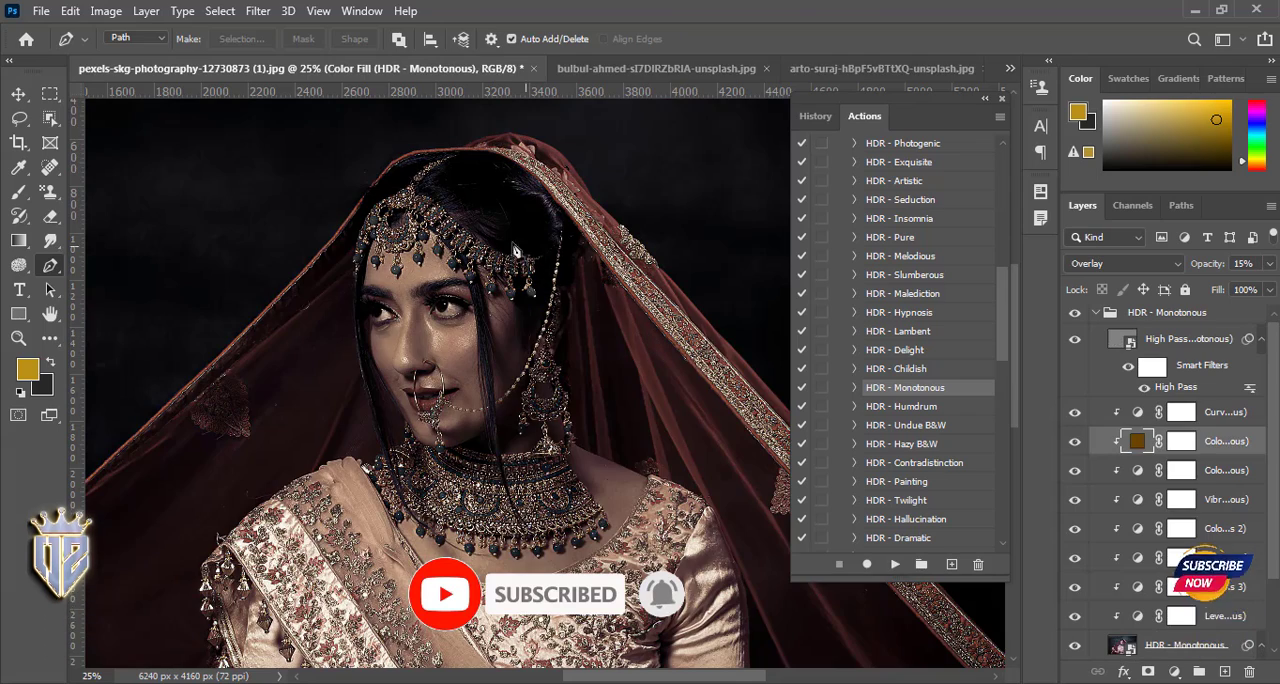
pyautogui.click(1096, 313)
pyautogui.click(1168, 318)
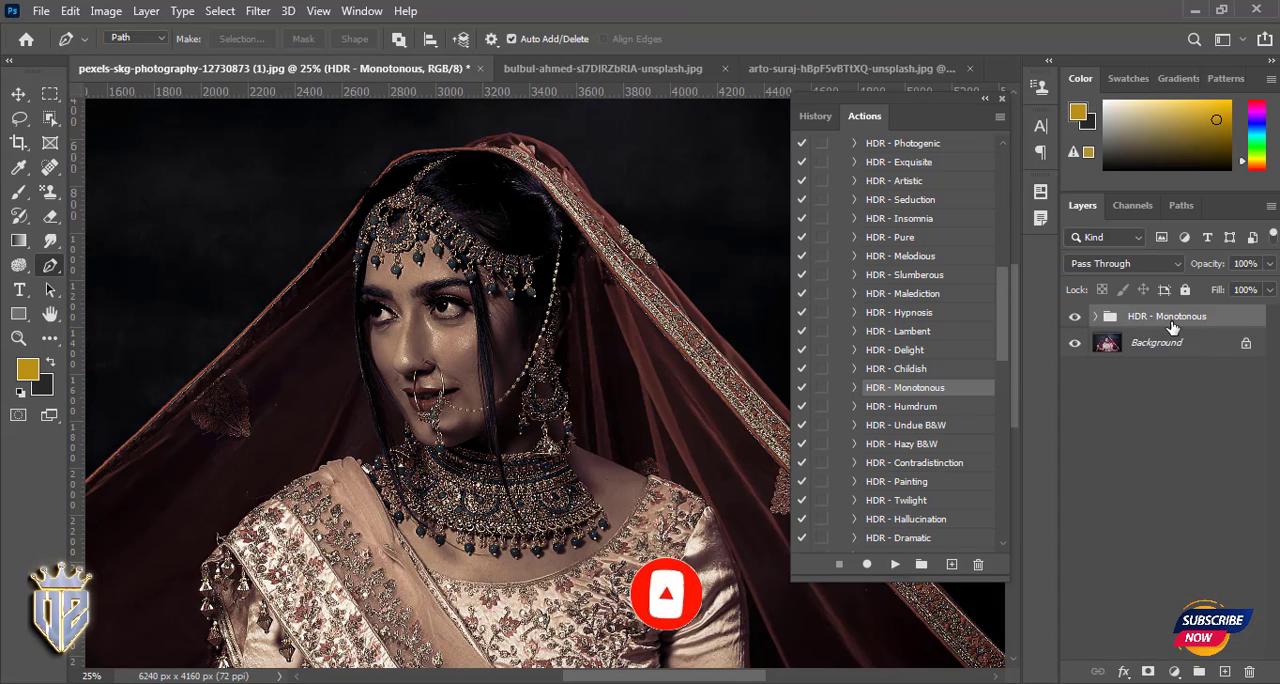
pyautogui.press('Delete')
# - Play the HDR - Startling action on the photo and delete the layer group it produces
pyautogui.scroll(-9, 914, 434)
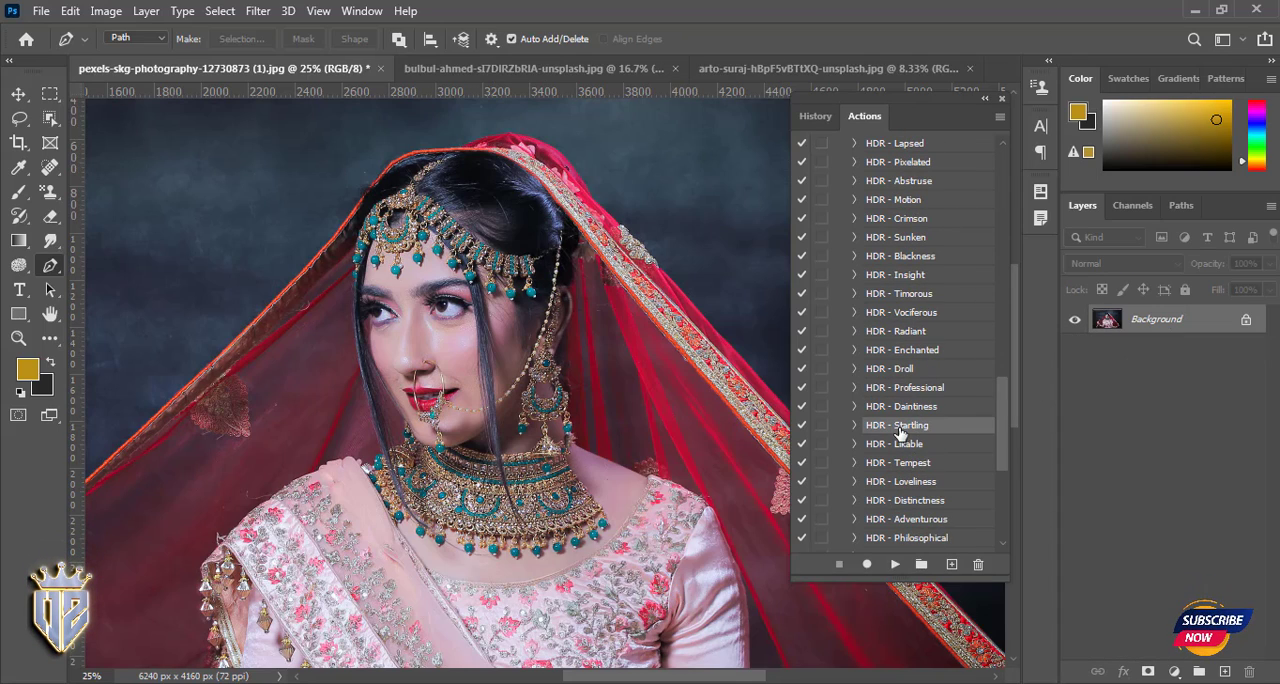
pyautogui.click(895, 564)
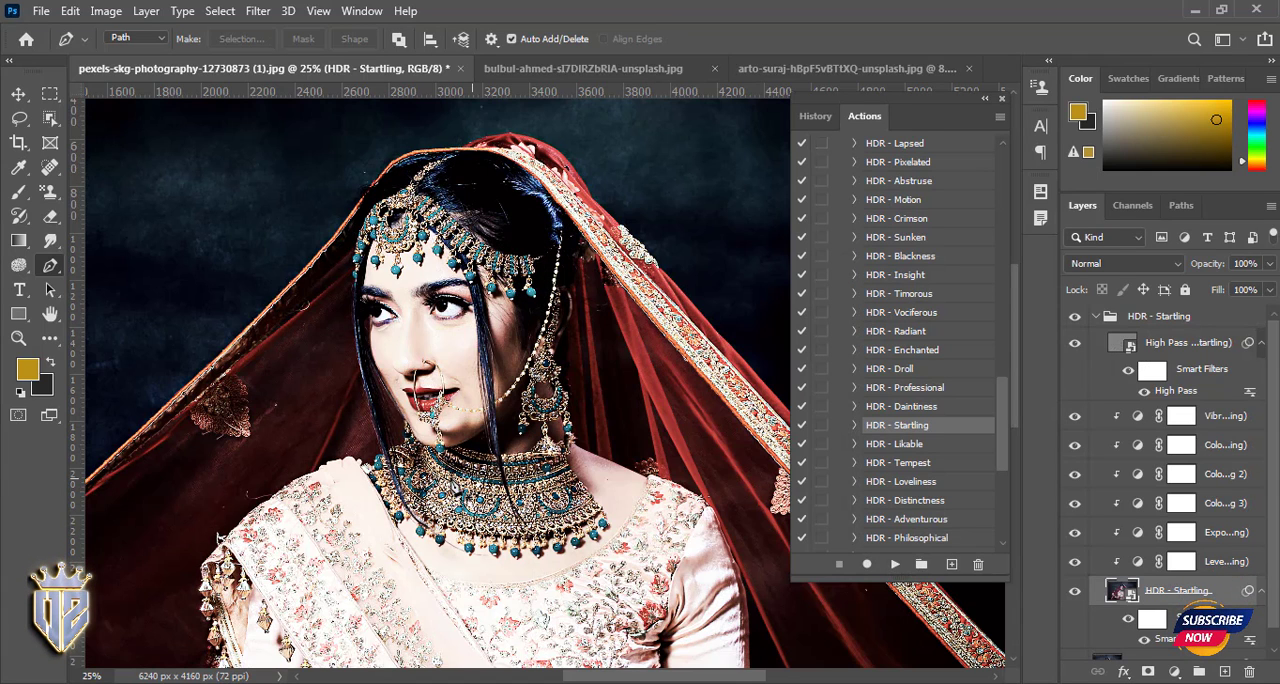
pyautogui.click(1096, 317)
pyautogui.press('Delete')
pyautogui.click(1242, 543)
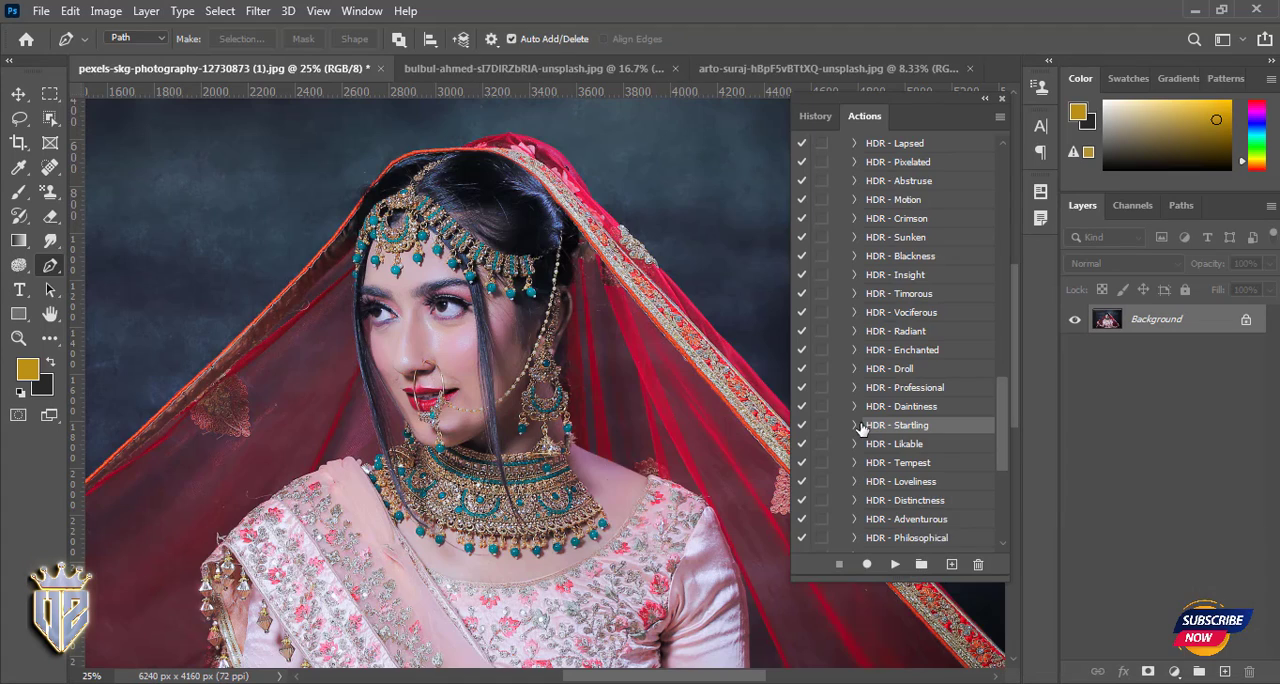
# - Play the HDR - Grandiose action on the photo and delete the layer group it produces
pyautogui.scroll(-5, 862, 428)
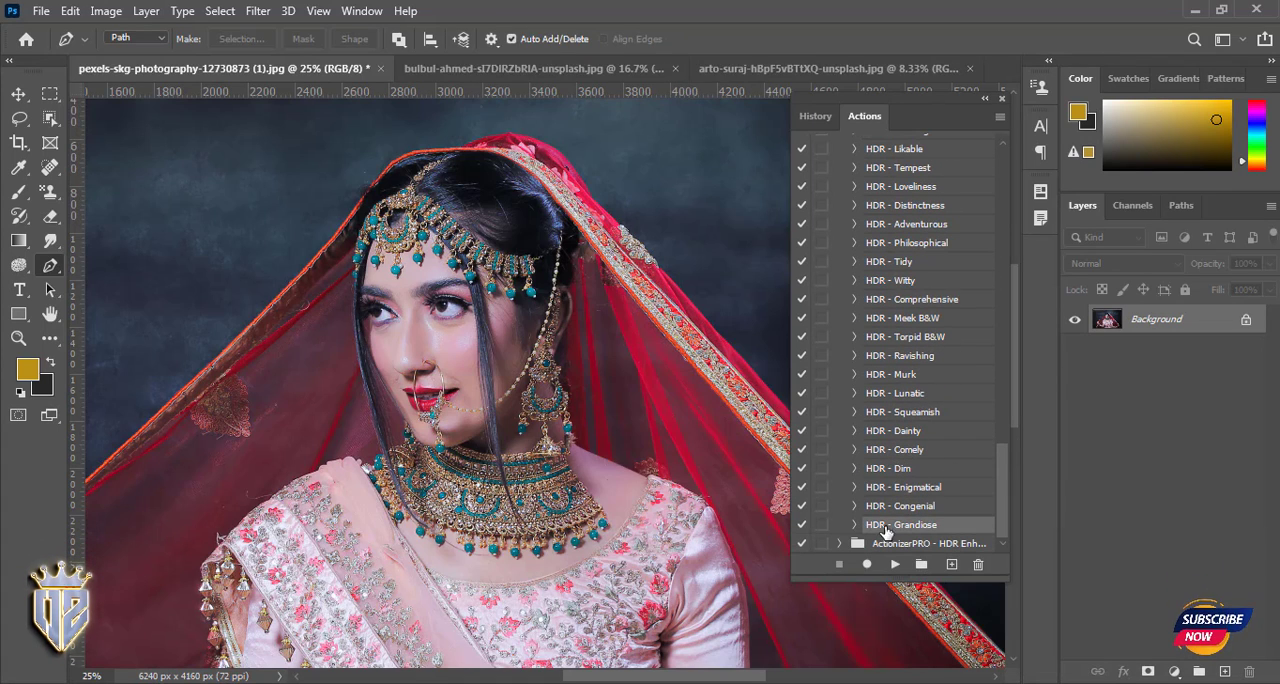
pyautogui.click(895, 564)
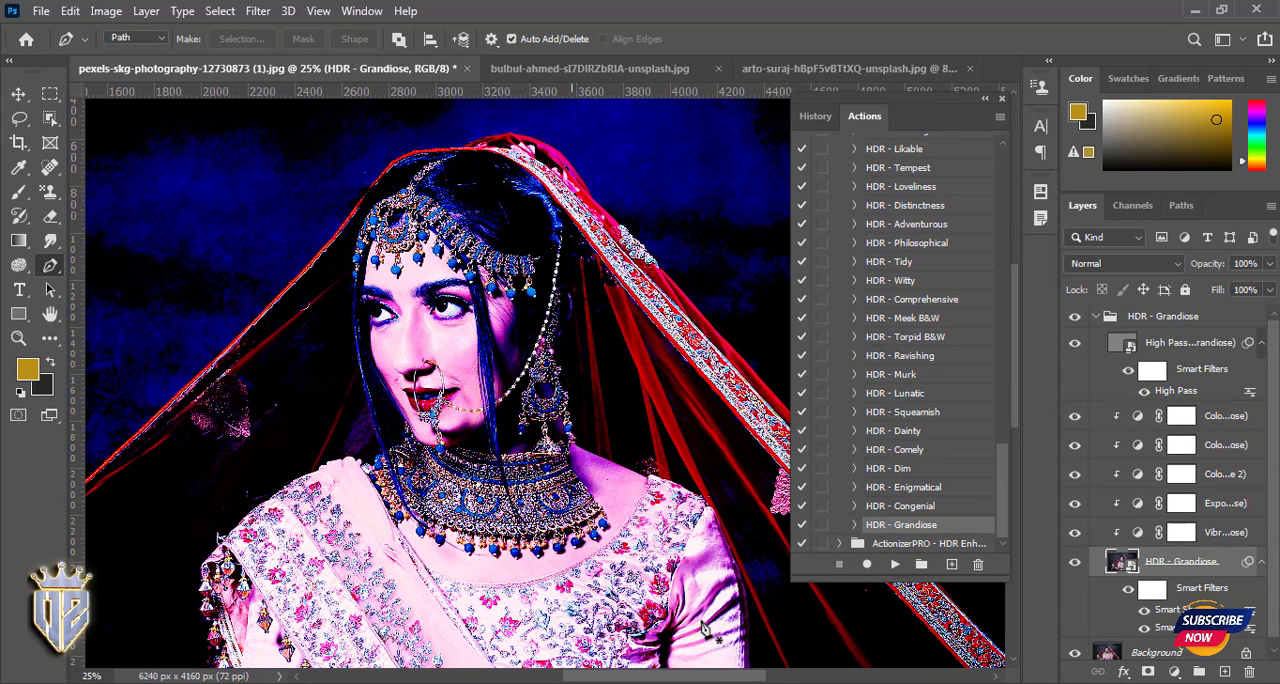
pyautogui.click(1171, 319)
pyautogui.press('Delete')
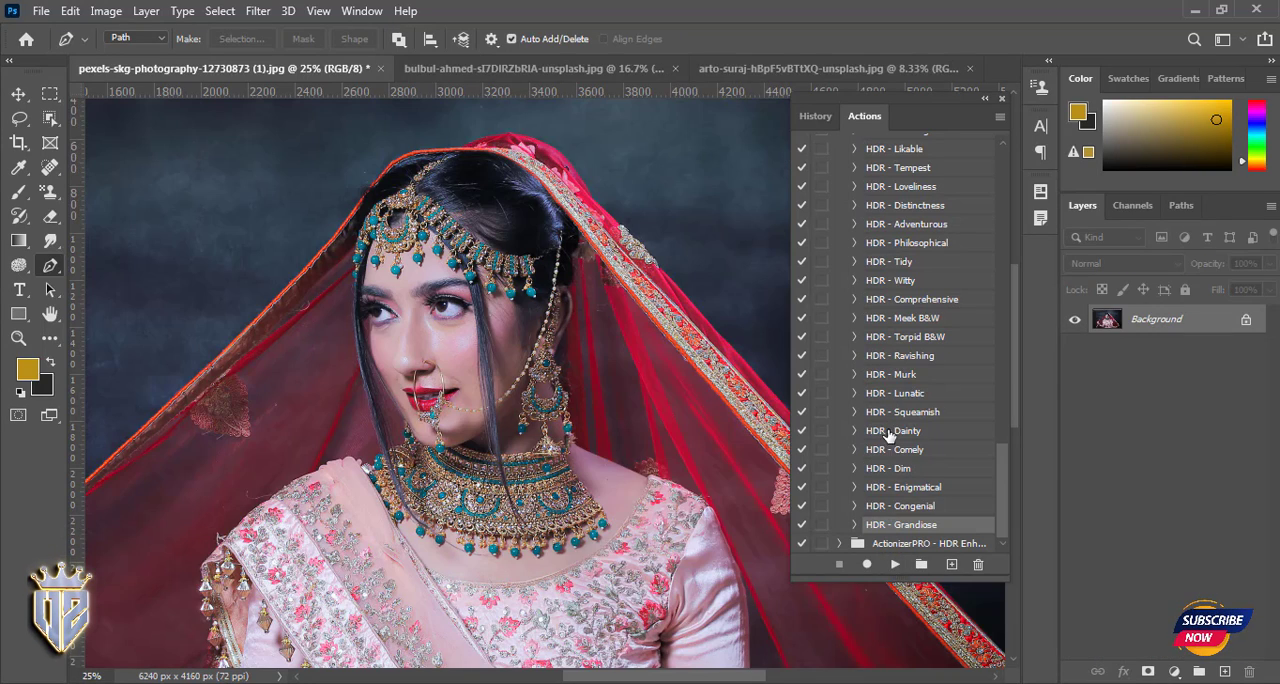
# - Play the HDR - Dainty action, toggle its layer group's visibility to compare with the original photo, and delete the group
pyautogui.click(895, 564)
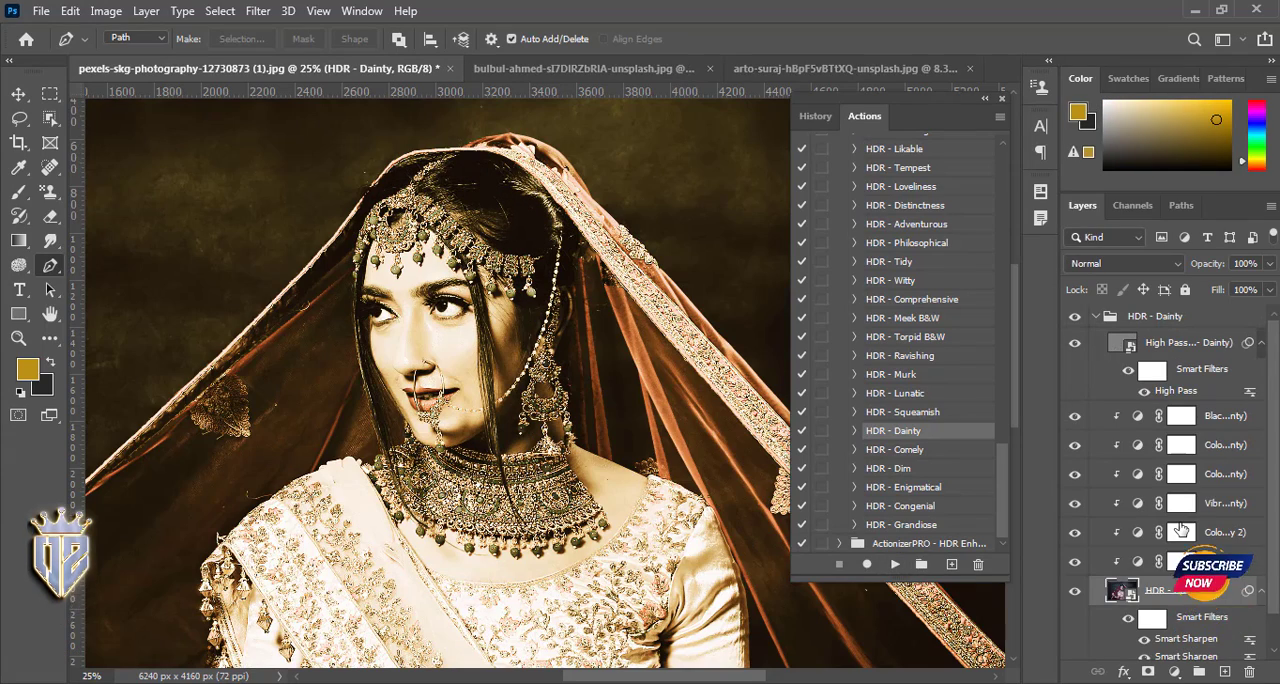
pyautogui.click(1075, 317)
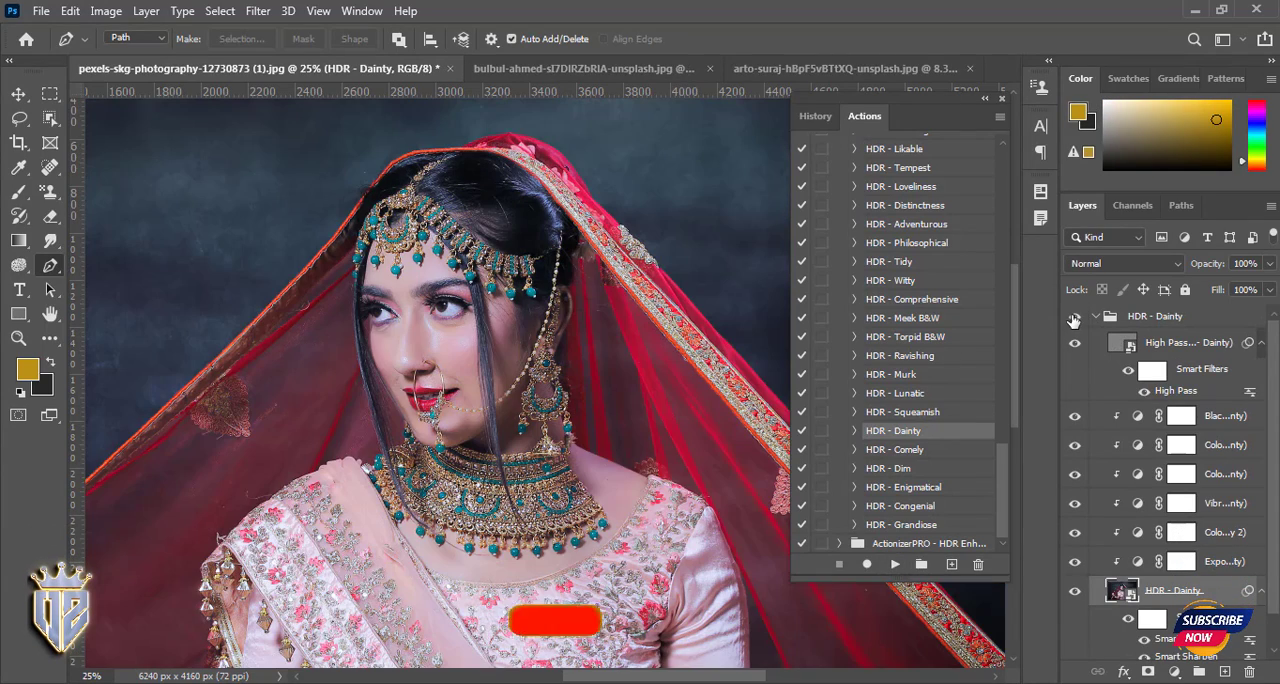
pyautogui.click(1135, 317)
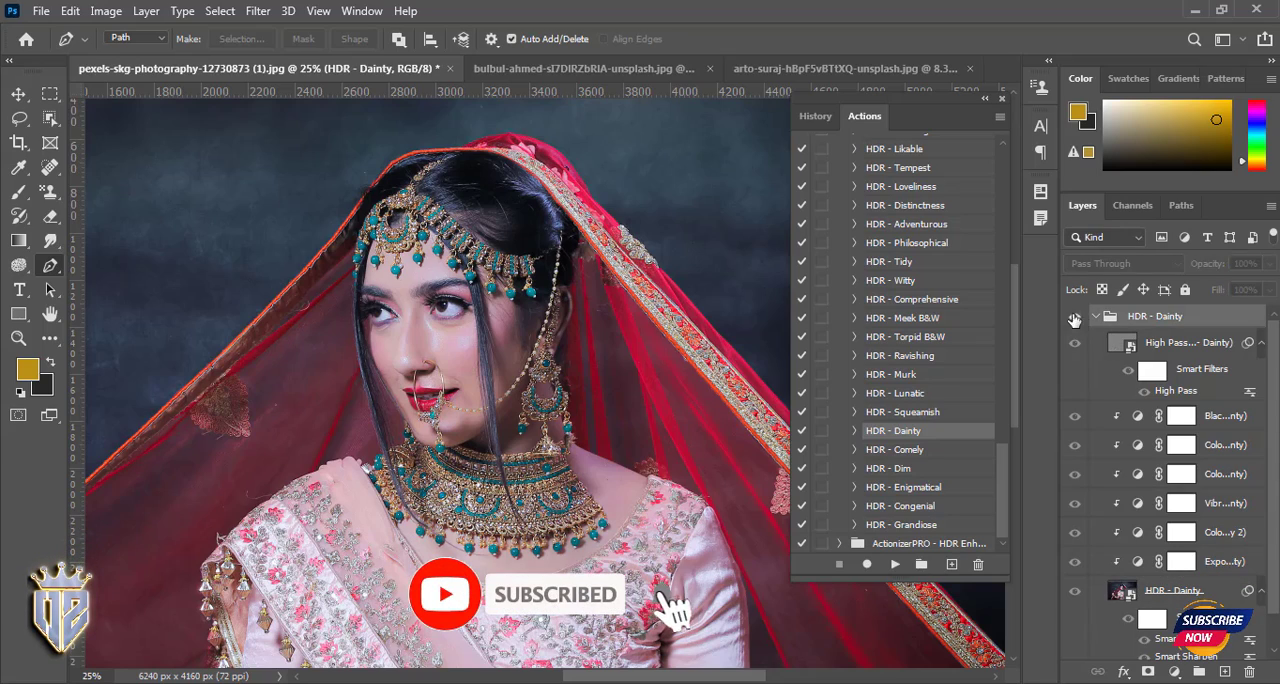
pyautogui.click(1099, 317)
pyautogui.press('Delete')
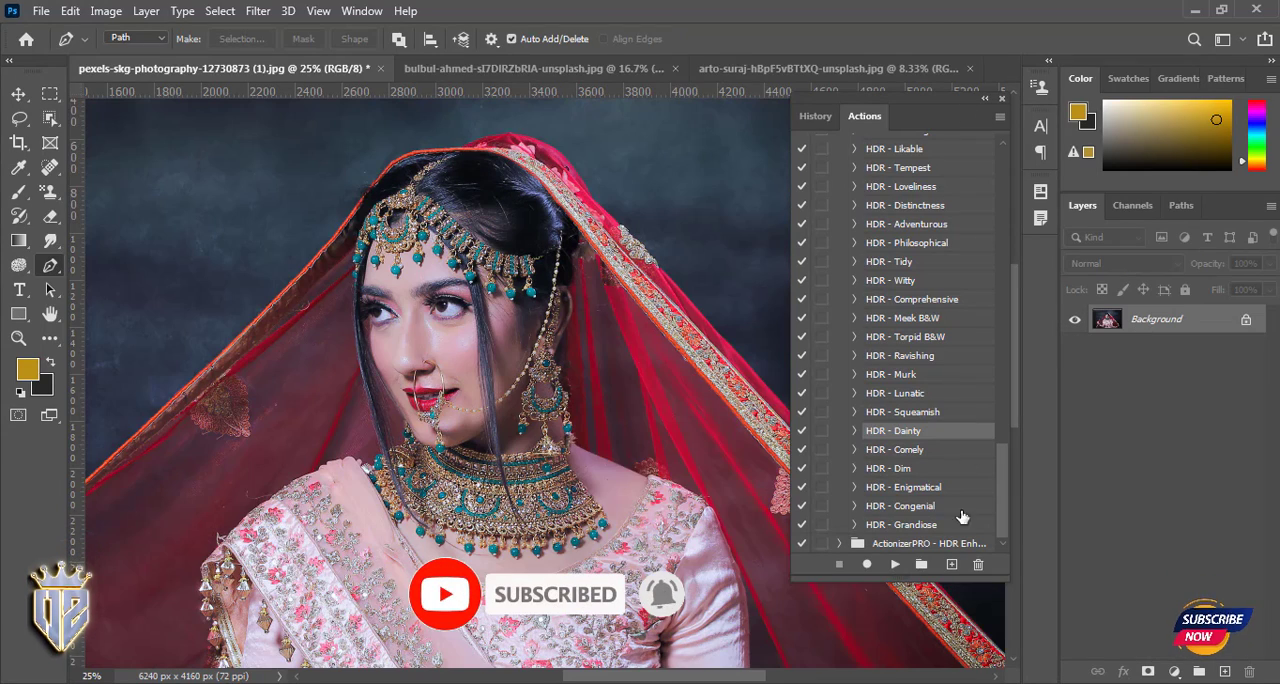
# - Play the HDR - Blueberry action from the second HDR Enhancer set on the photo and delete the layer group it produces
pyautogui.scroll(15, 903, 295)
pyautogui.click(839, 143)
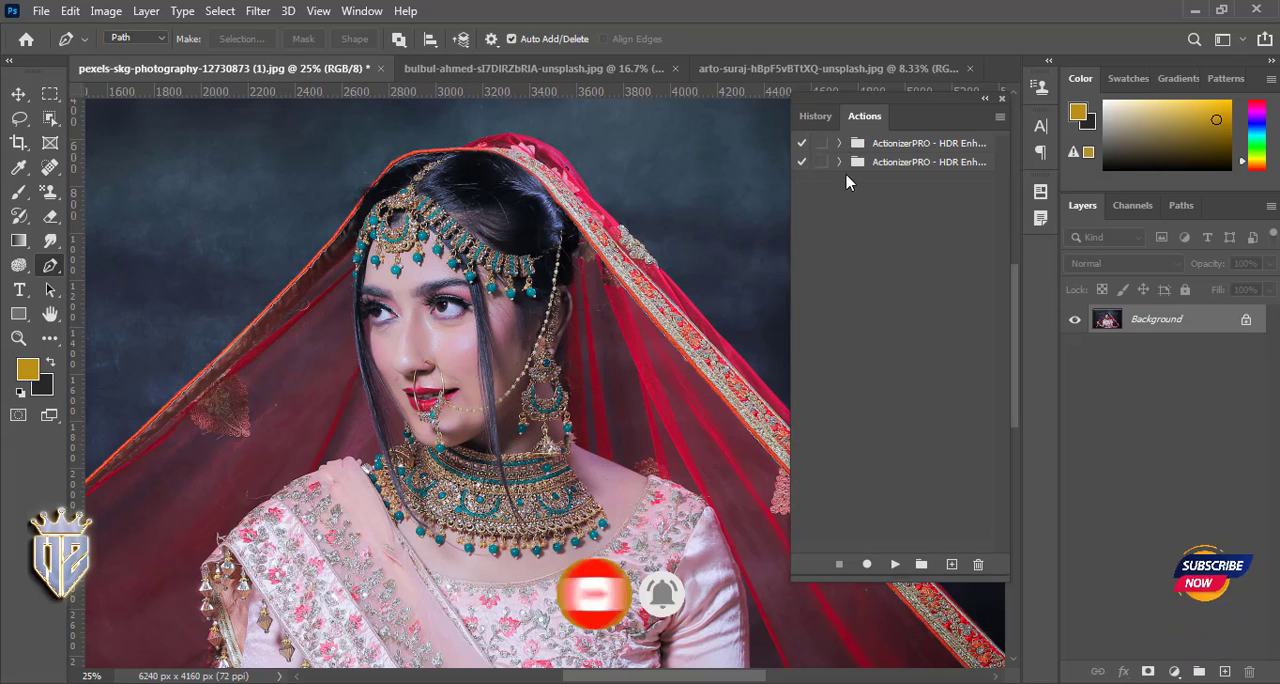
pyautogui.click(839, 161)
pyautogui.scroll(-8, 900, 400)
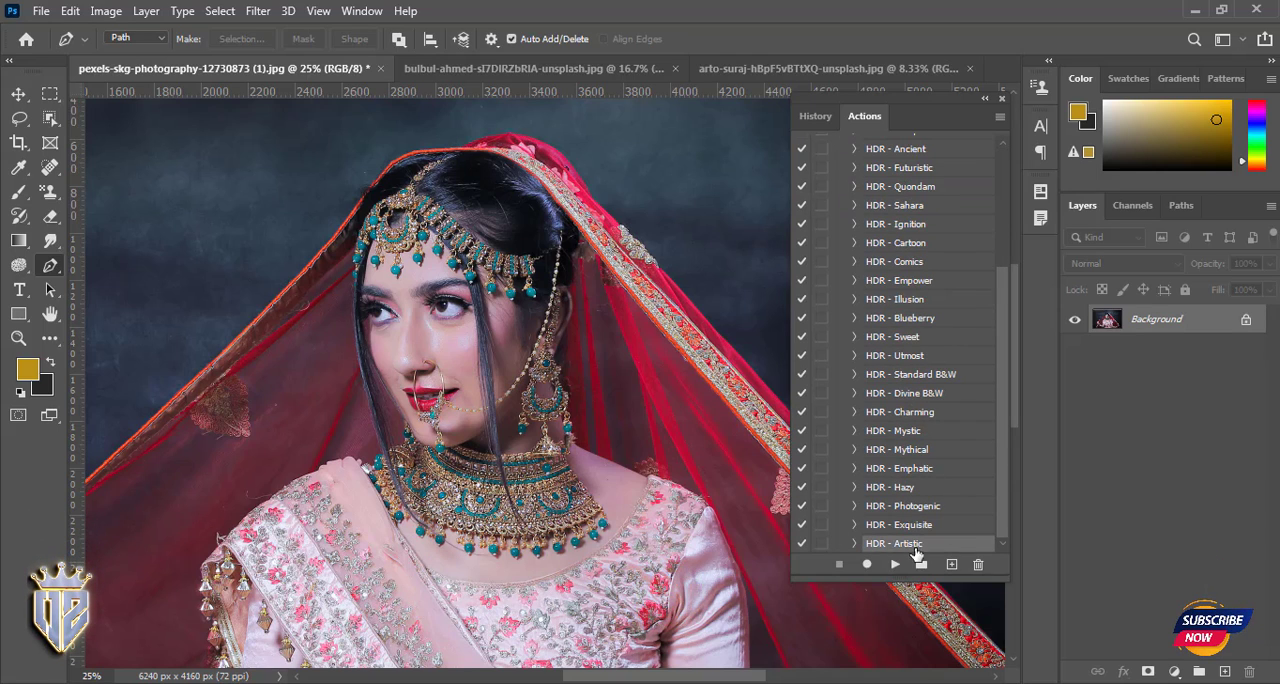
pyautogui.click(905, 468)
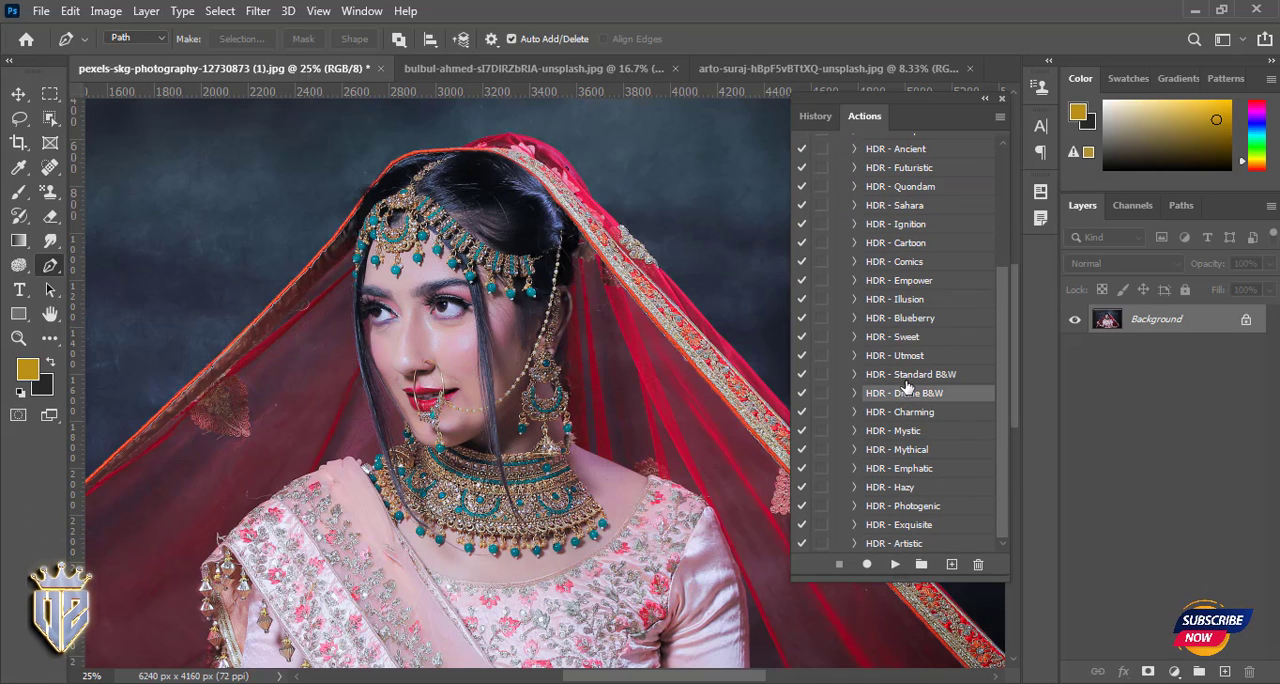
pyautogui.click(895, 564)
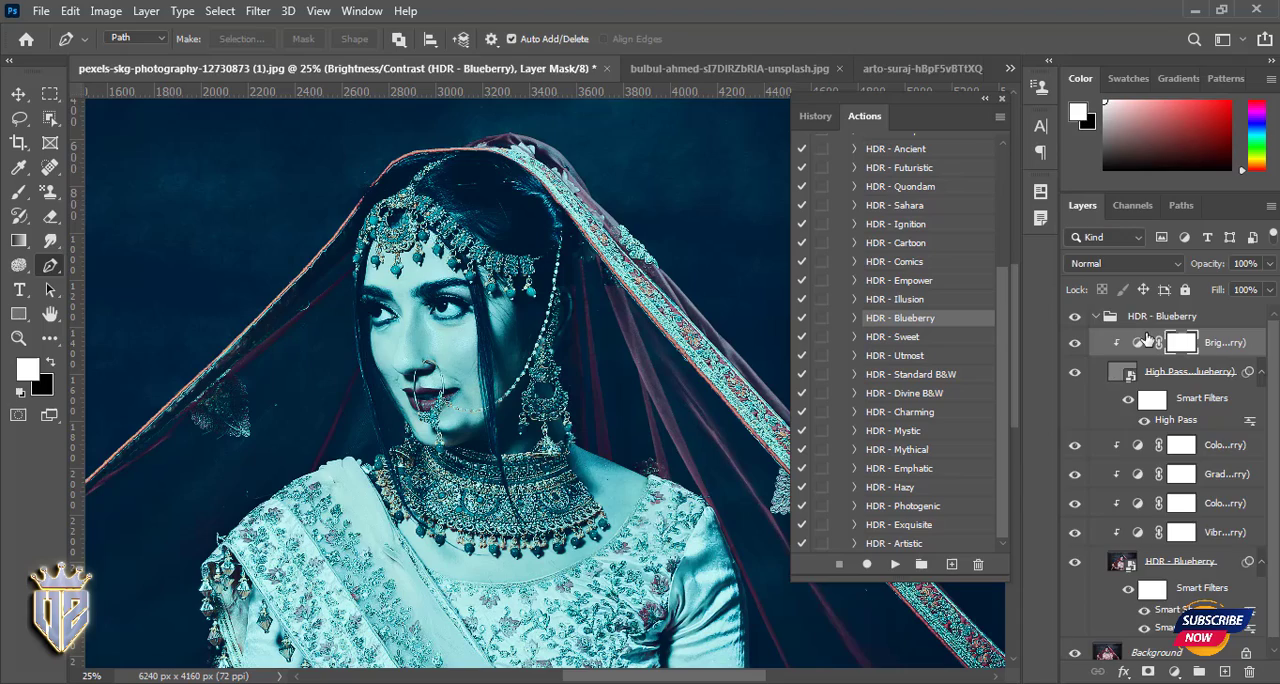
pyautogui.click(1096, 317)
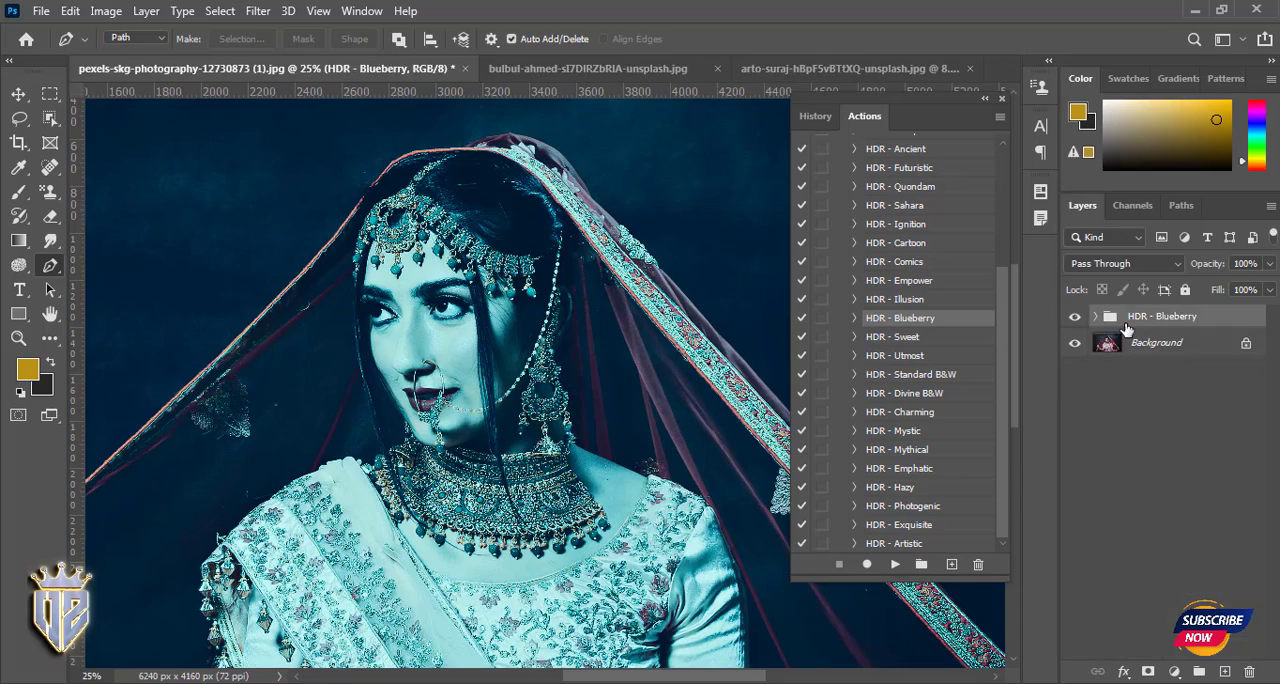
pyautogui.press('Delete')
# - Clear all the loaded actions and accept the deletion
pyautogui.click(1000, 117)
pyautogui.click(1068, 384)
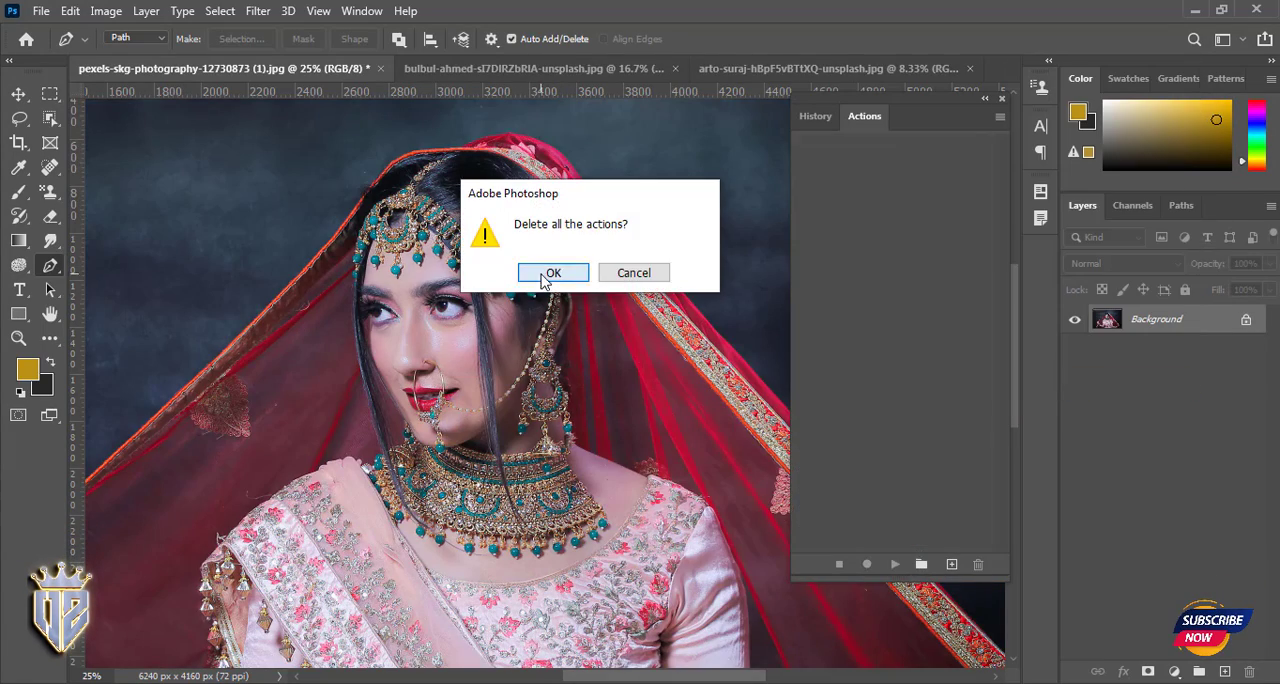
pyautogui.click(554, 277)
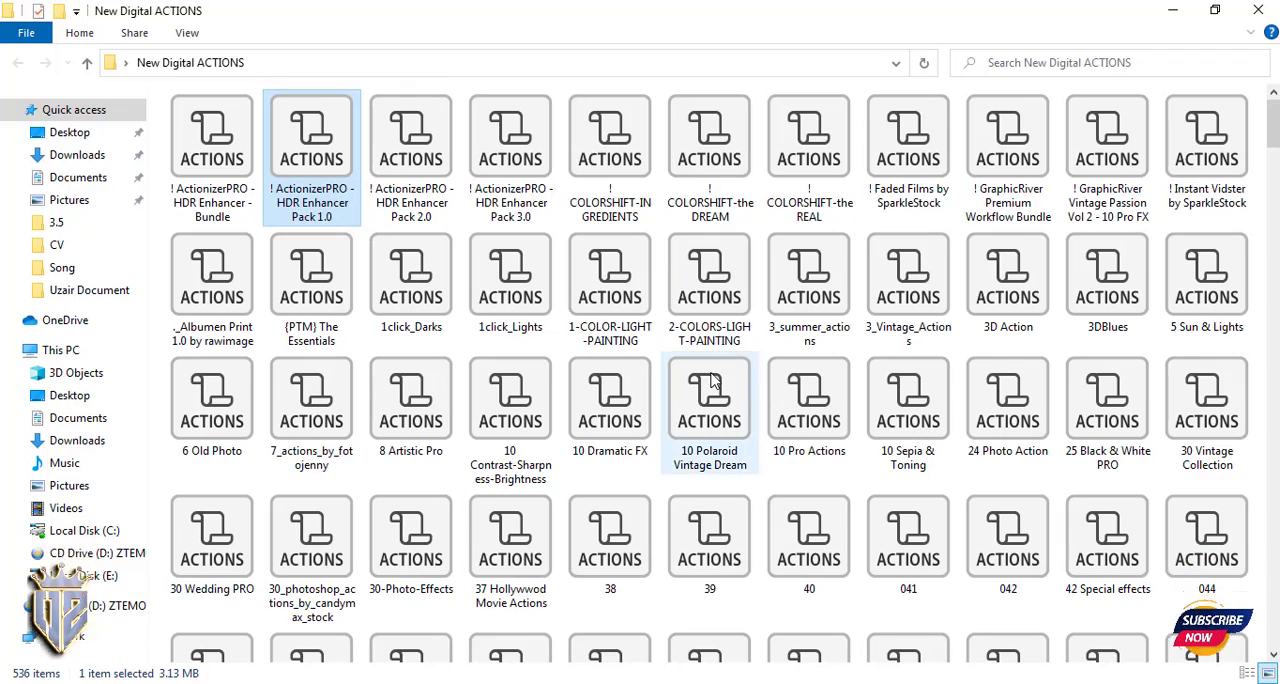
# - Load the 10 Dramatic FX action file from the New Digital ACTIONS folder and expand its set
pyautogui.click(712, 385)
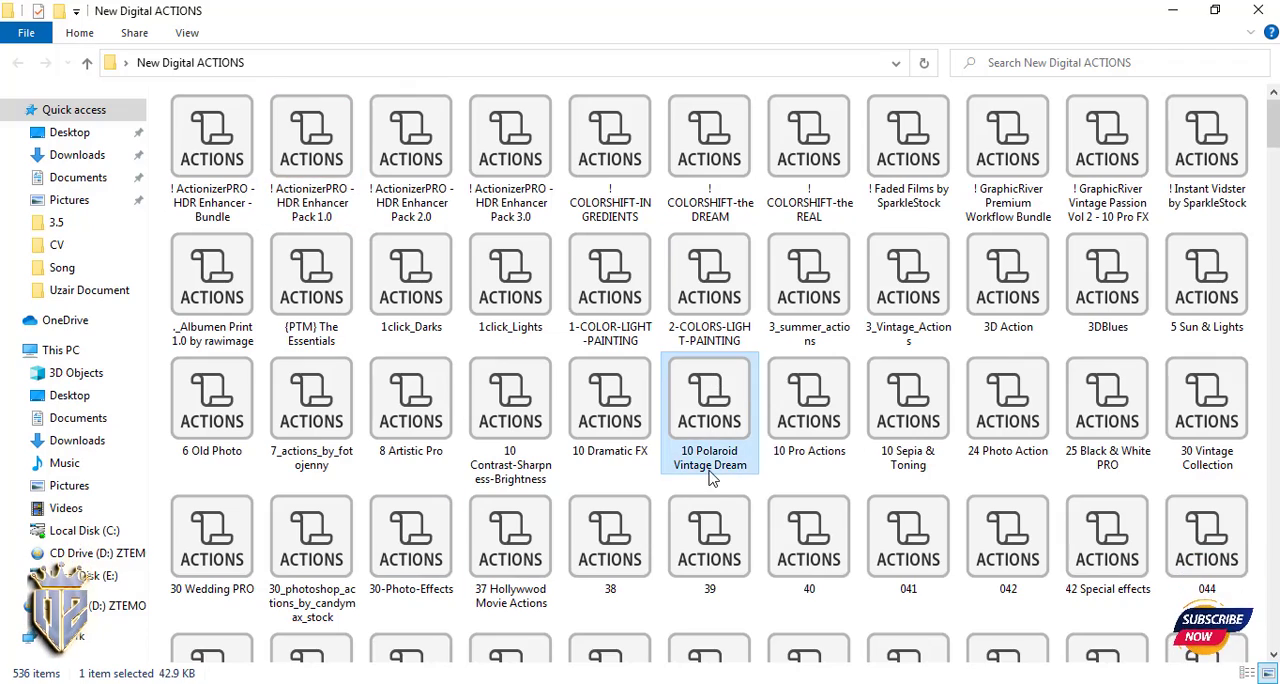
pyautogui.click(618, 440)
pyautogui.doubleClick(618, 425)
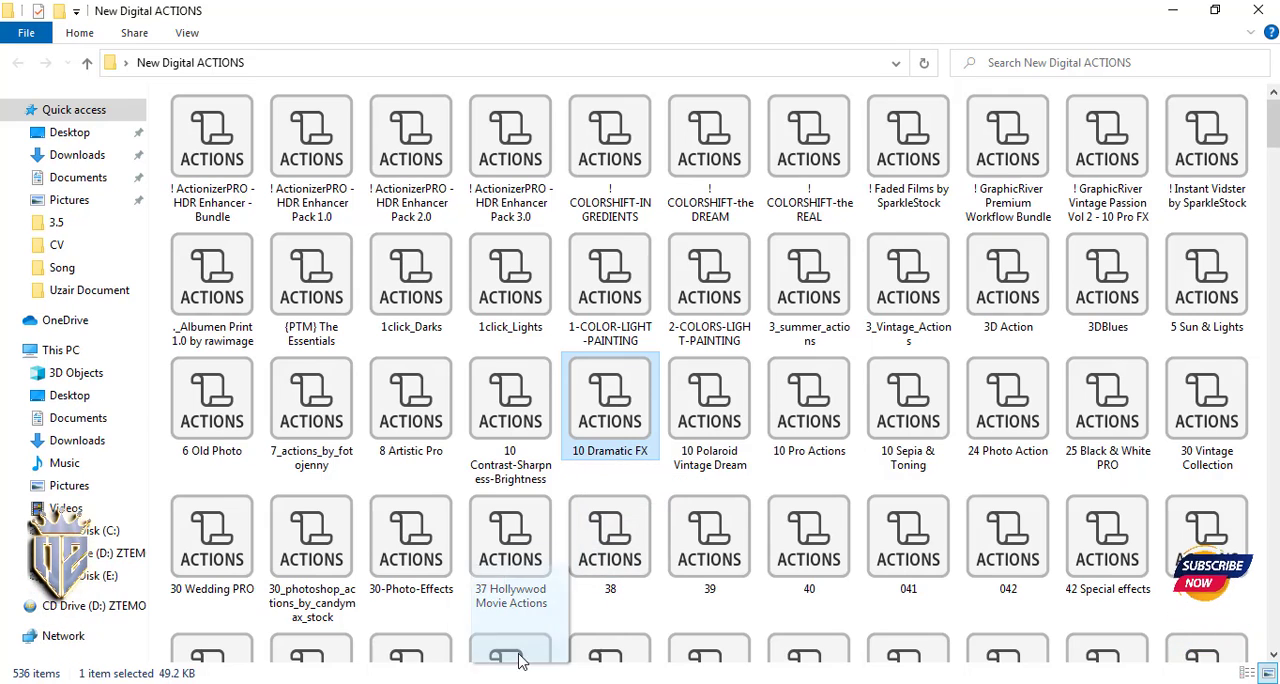
pyautogui.click(840, 143)
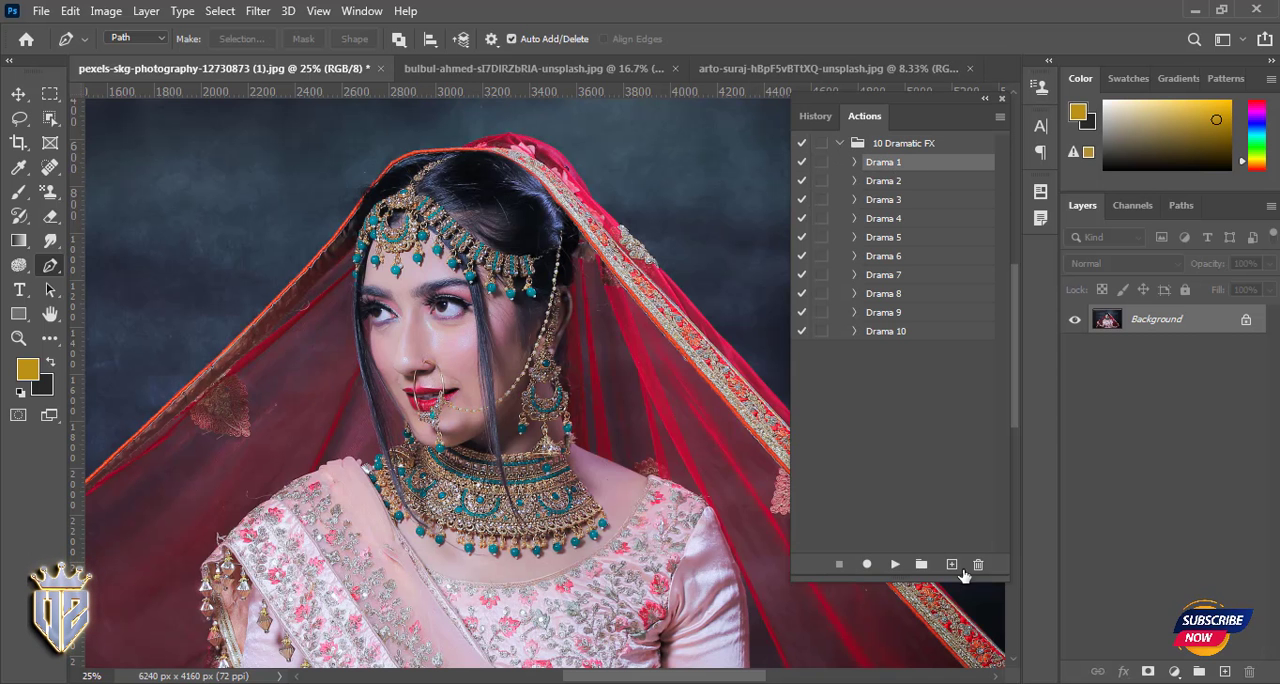
# - Play the Drama 1 action on the photo, delete its layer group, and play the Drama 9 action
pyautogui.click(895, 564)
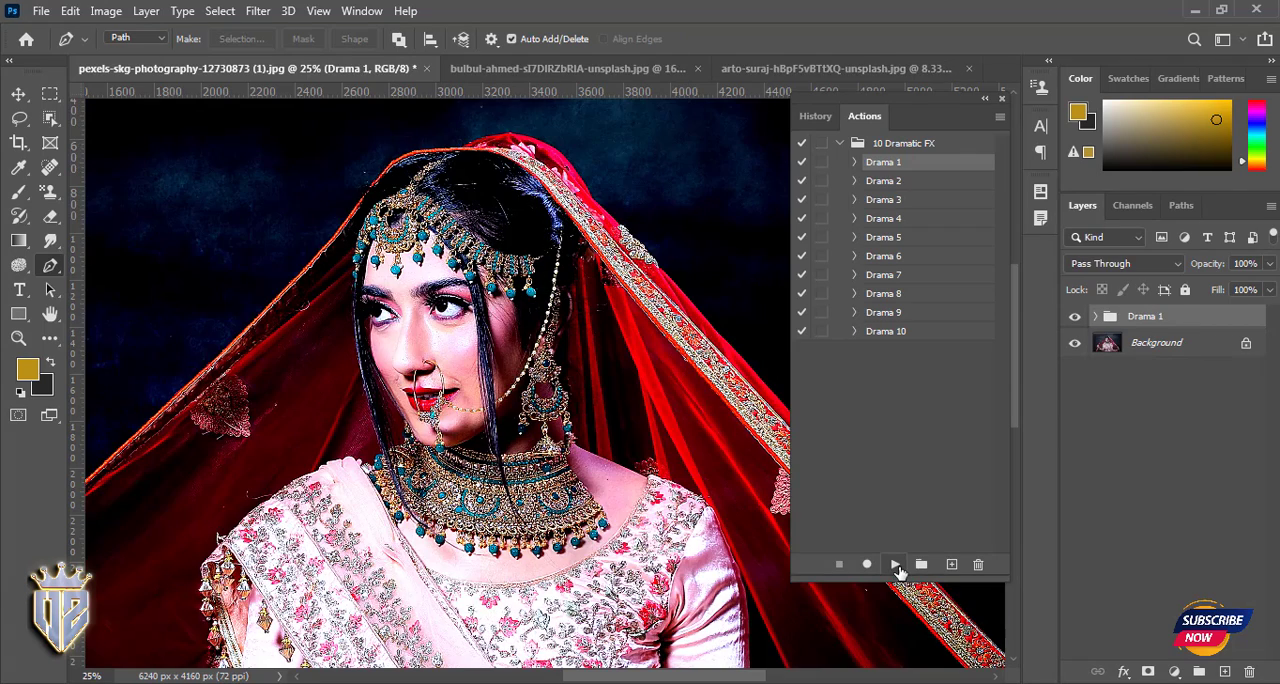
pyautogui.press('Delete')
pyautogui.click(895, 564)
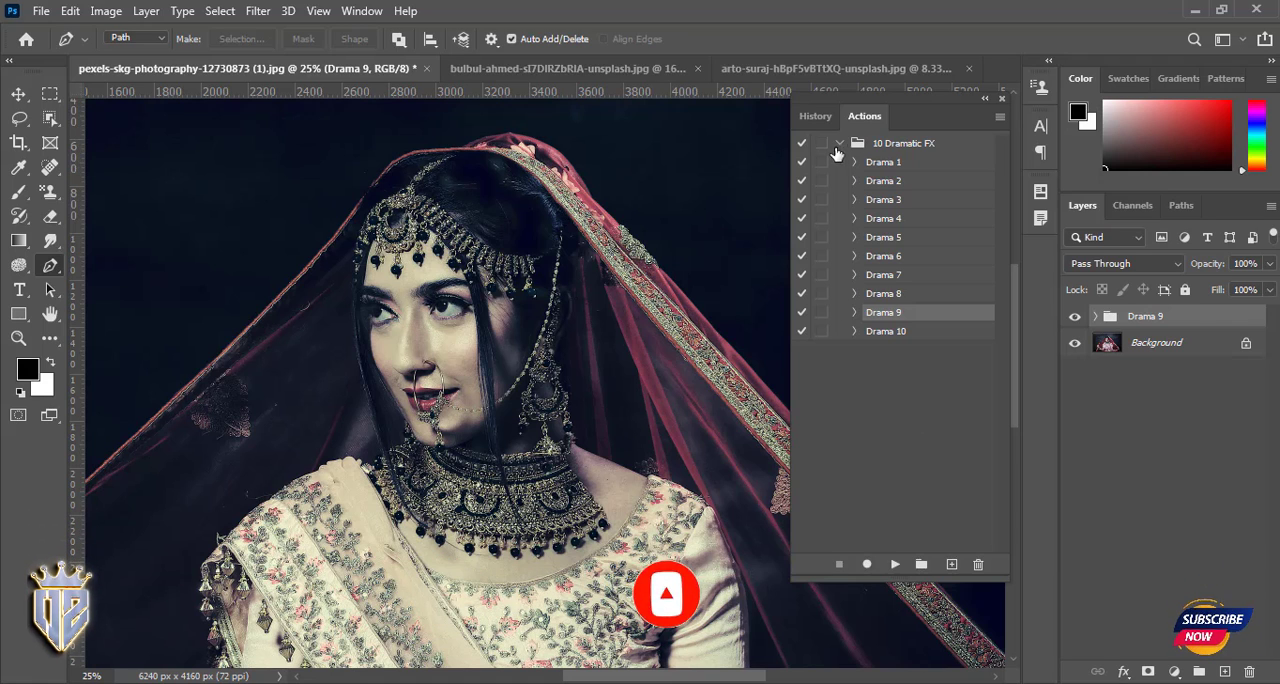
pyautogui.click(839, 144)
pyautogui.click(1000, 117)
pyautogui.click(867, 264)
pyautogui.click(1000, 117)
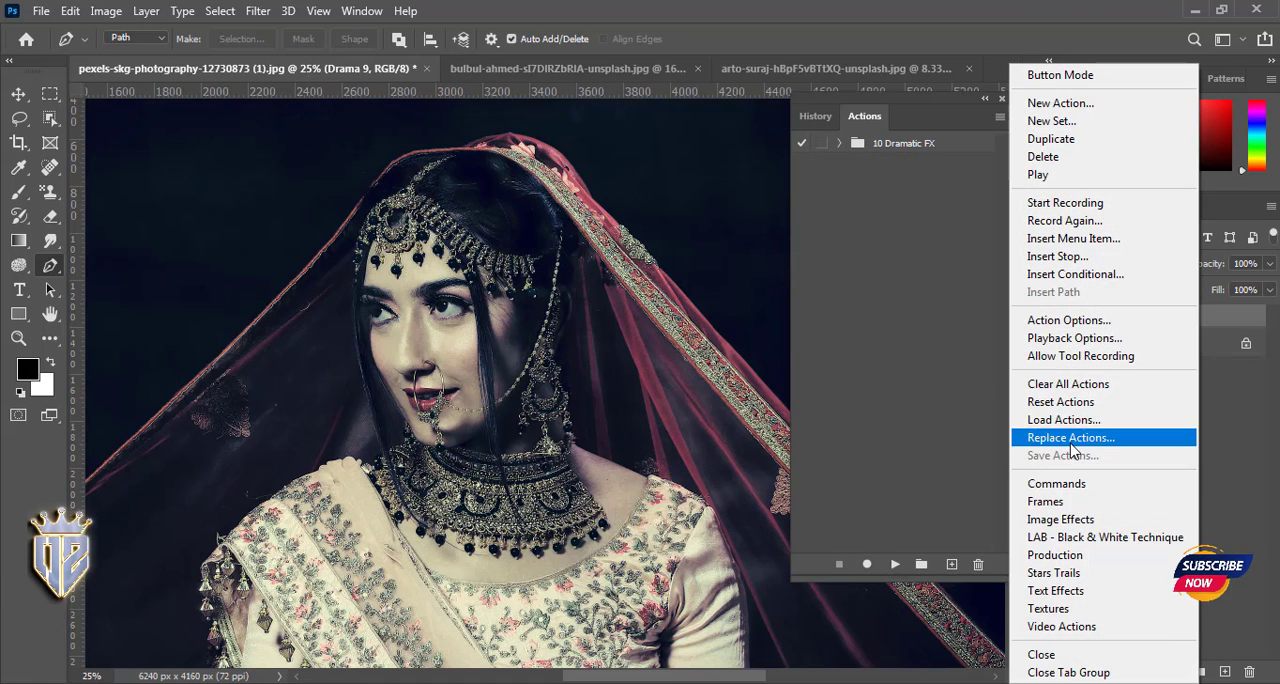
pyautogui.click(1063, 400)
pyautogui.click(727, 273)
# - Clear all the loaded actions and delete the Drama 9 layer group from the photo
pyautogui.click(1000, 117)
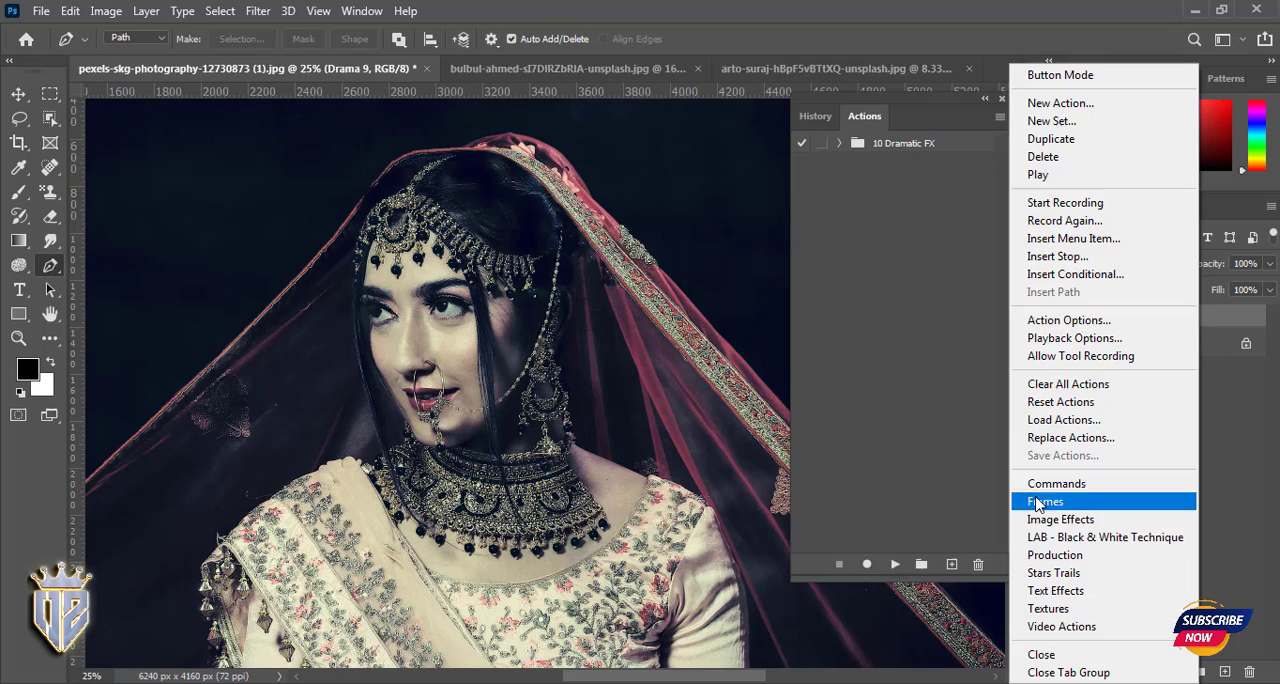
pyautogui.click(1050, 380)
pyautogui.click(560, 271)
pyautogui.press('Delete')
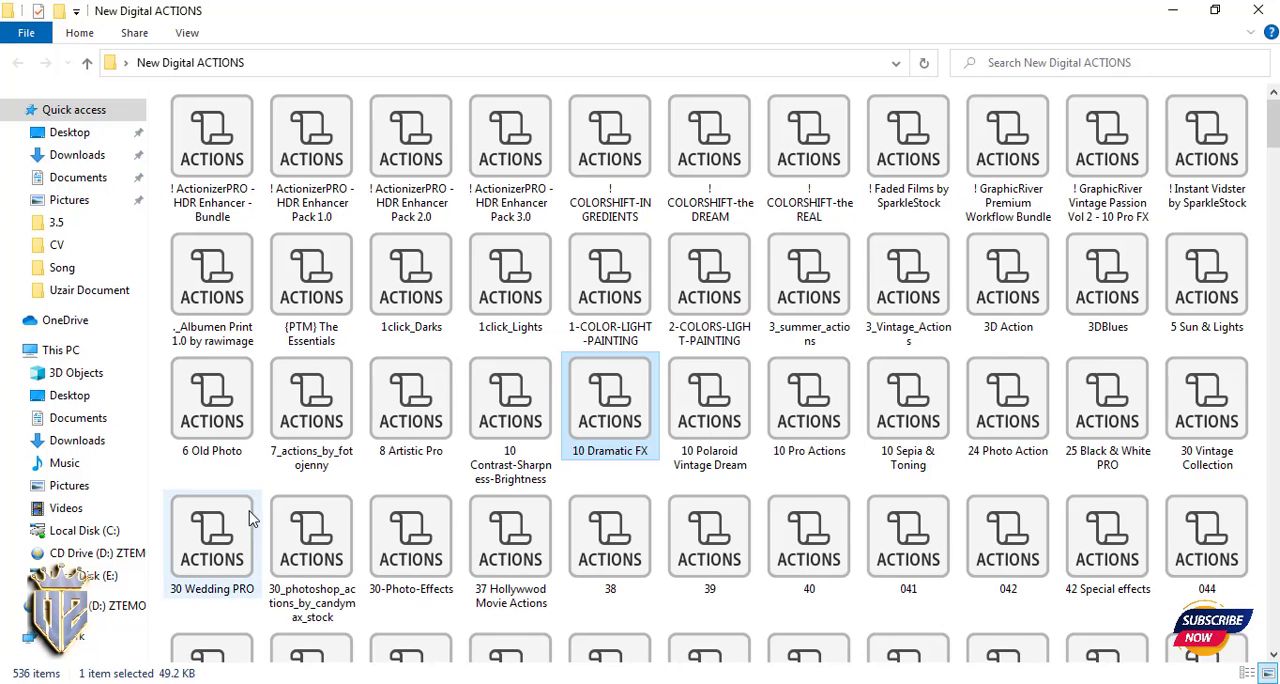
# - Try to load the ._Albumen Print 1.0 by rawimage action file into Photoshop
pyautogui.click(205, 440)
pyautogui.click(312, 448)
pyautogui.click(236, 325)
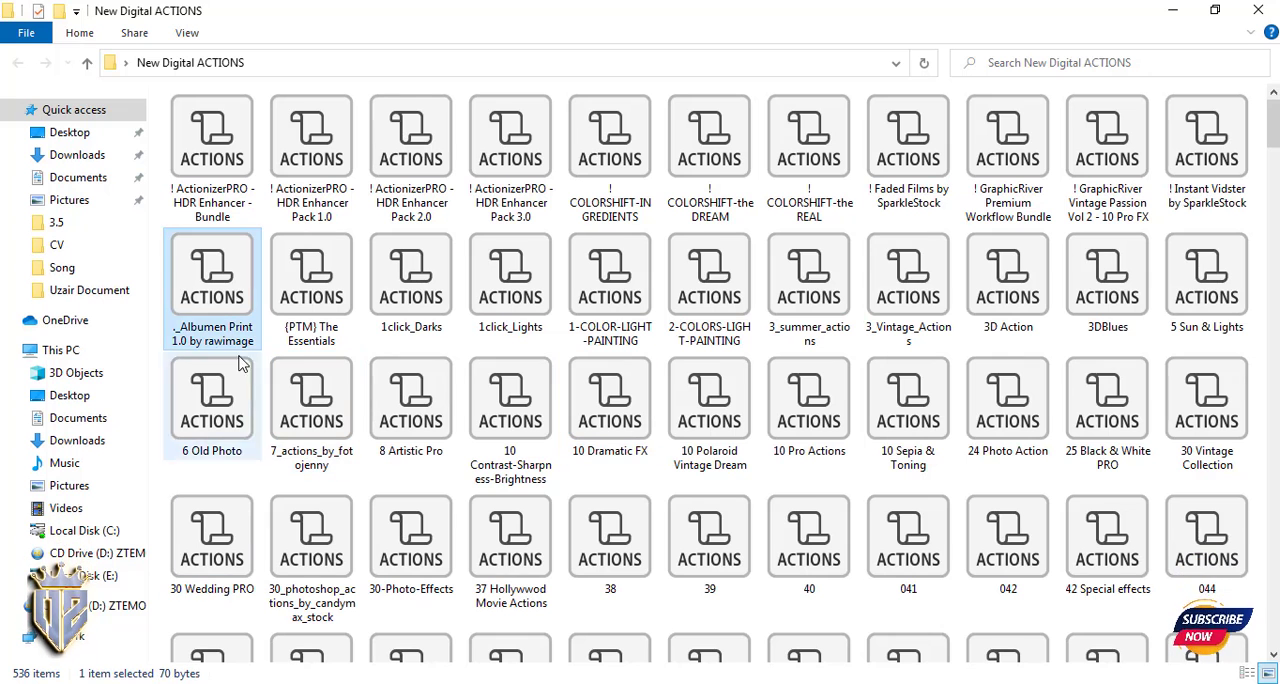
pyautogui.moveTo(197, 345); pyautogui.dragTo(909, 303)
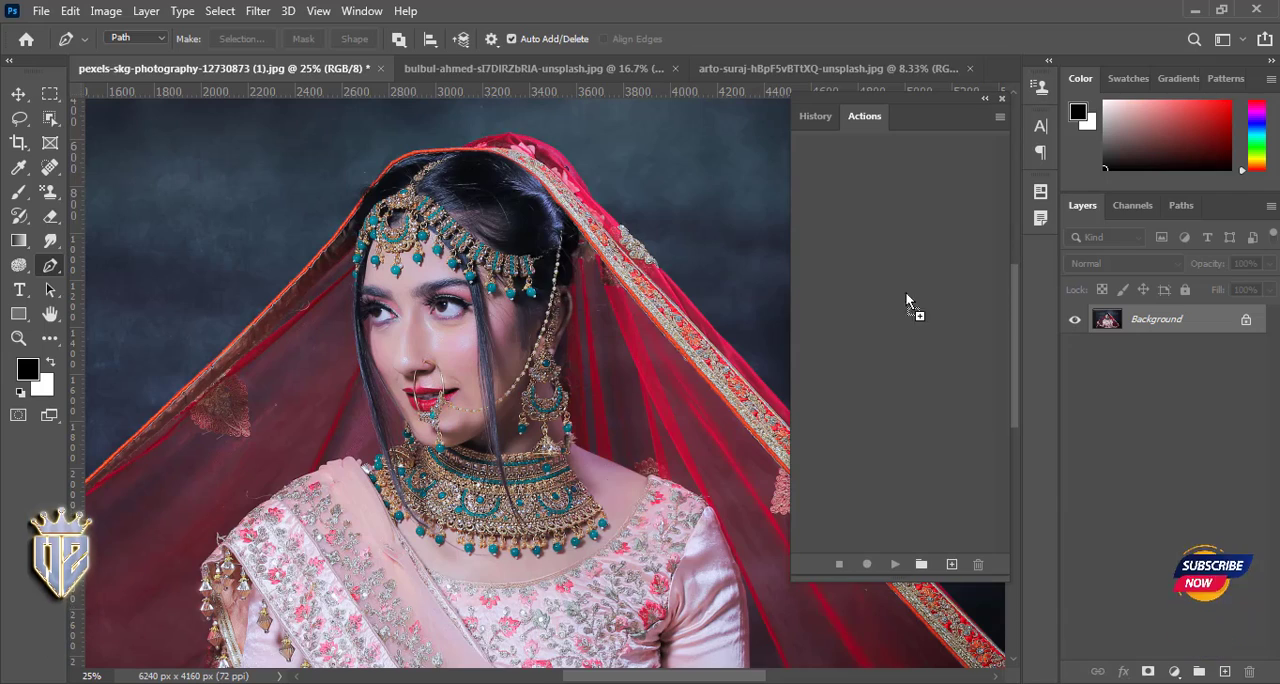
pyautogui.click(642, 272)
# - Load the 1click_Lights action file and play its SepiaIR action on the photo, accepting the custom quadtone settings
pyautogui.click(1194, 9)
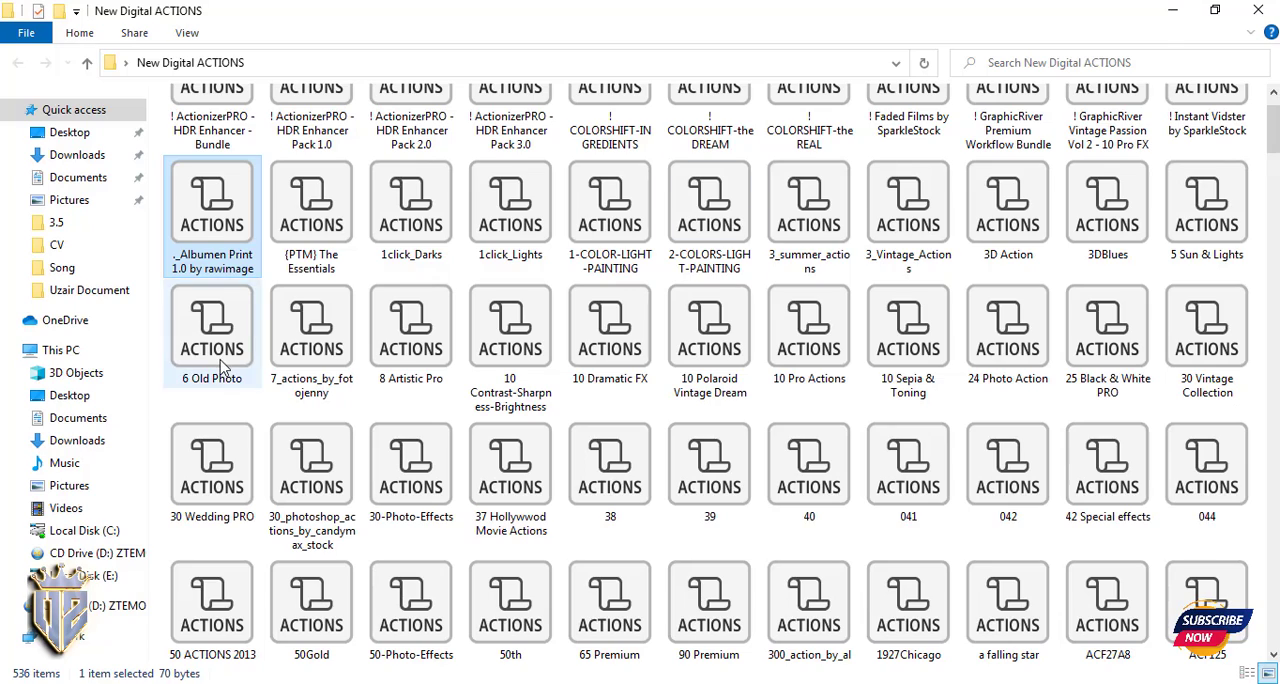
pyautogui.moveTo(510, 210); pyautogui.dragTo(850, 400)
pyautogui.click(875, 163)
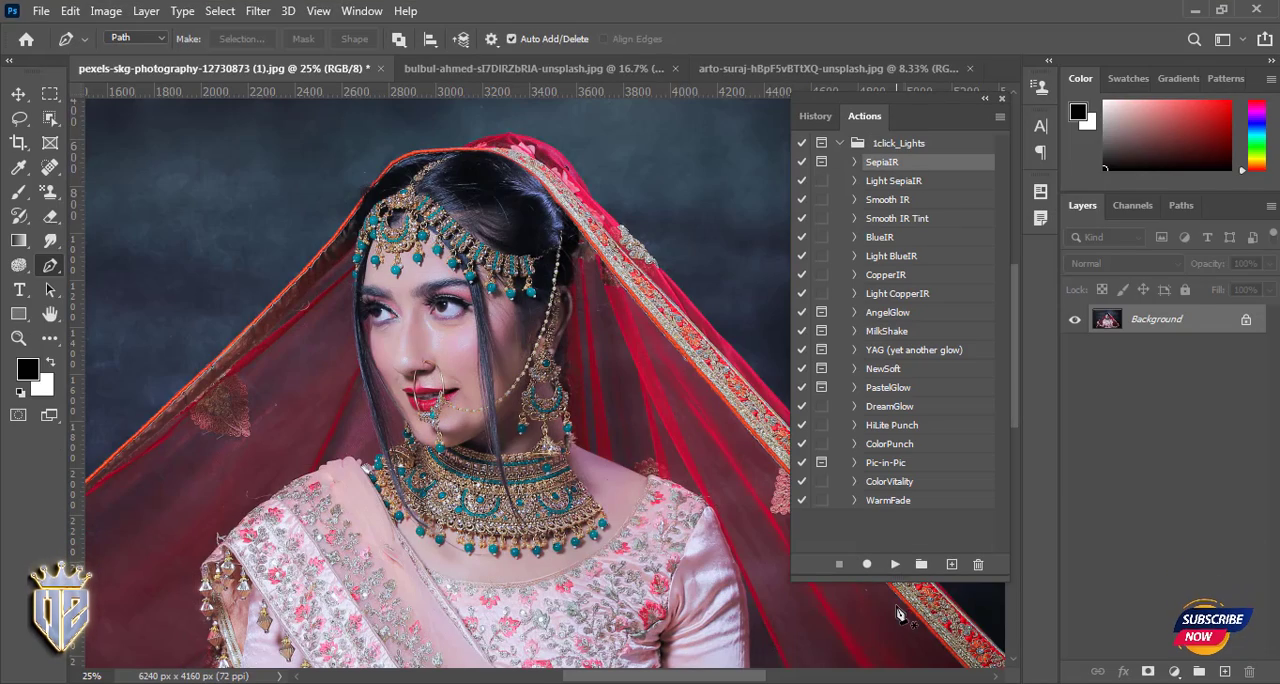
pyautogui.click(893, 565)
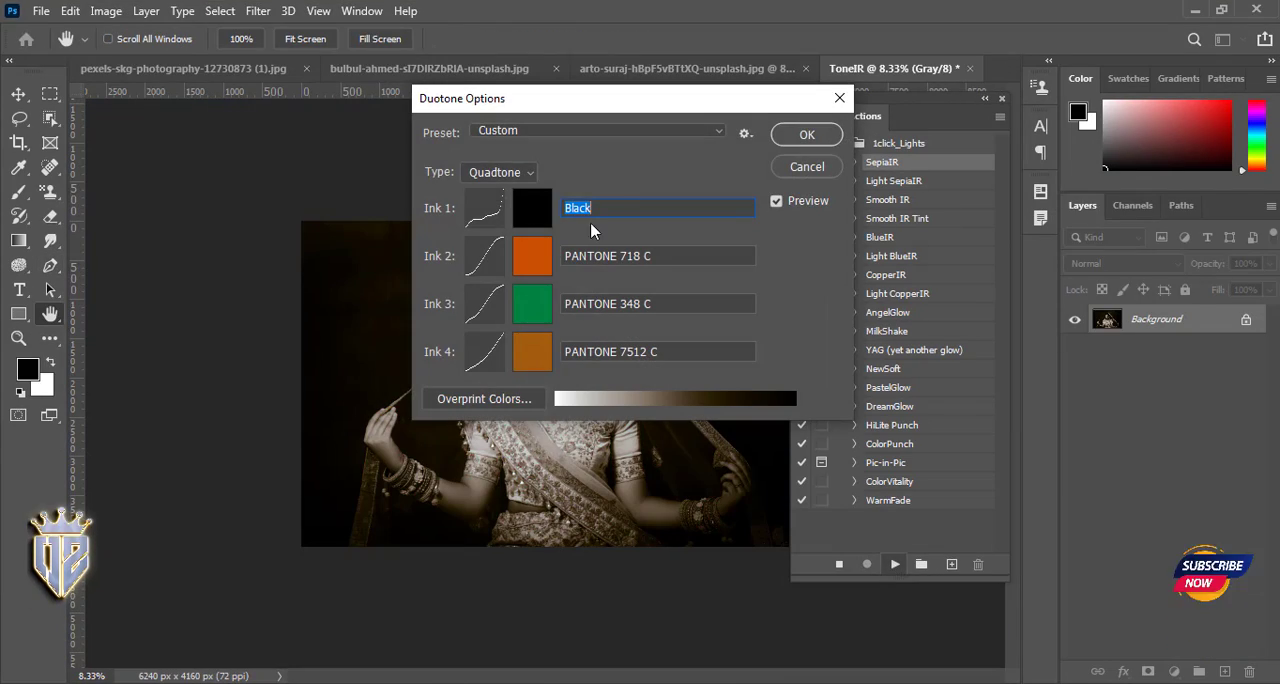
pyautogui.click(813, 137)
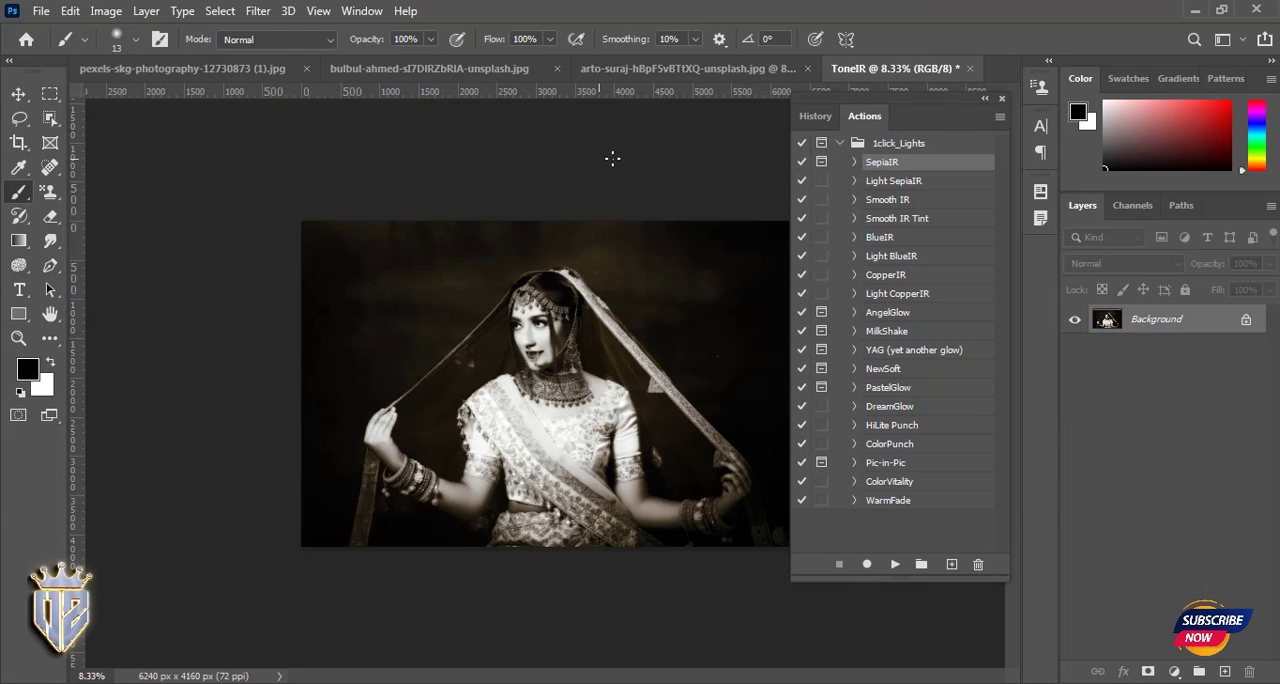
# - Play the Pic-in-Pic action from the 1click_Lights set and stop it at its area-selection message
pyautogui.click(840, 144)
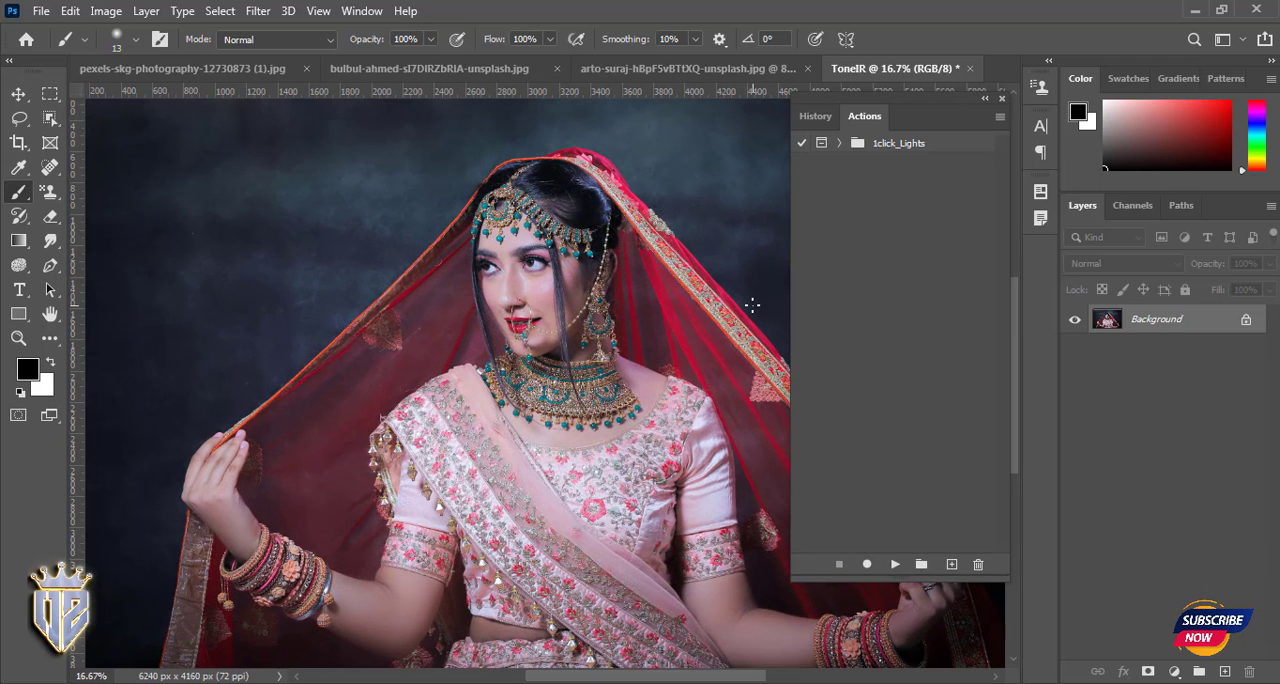
pyautogui.click(839, 143)
pyautogui.click(885, 462)
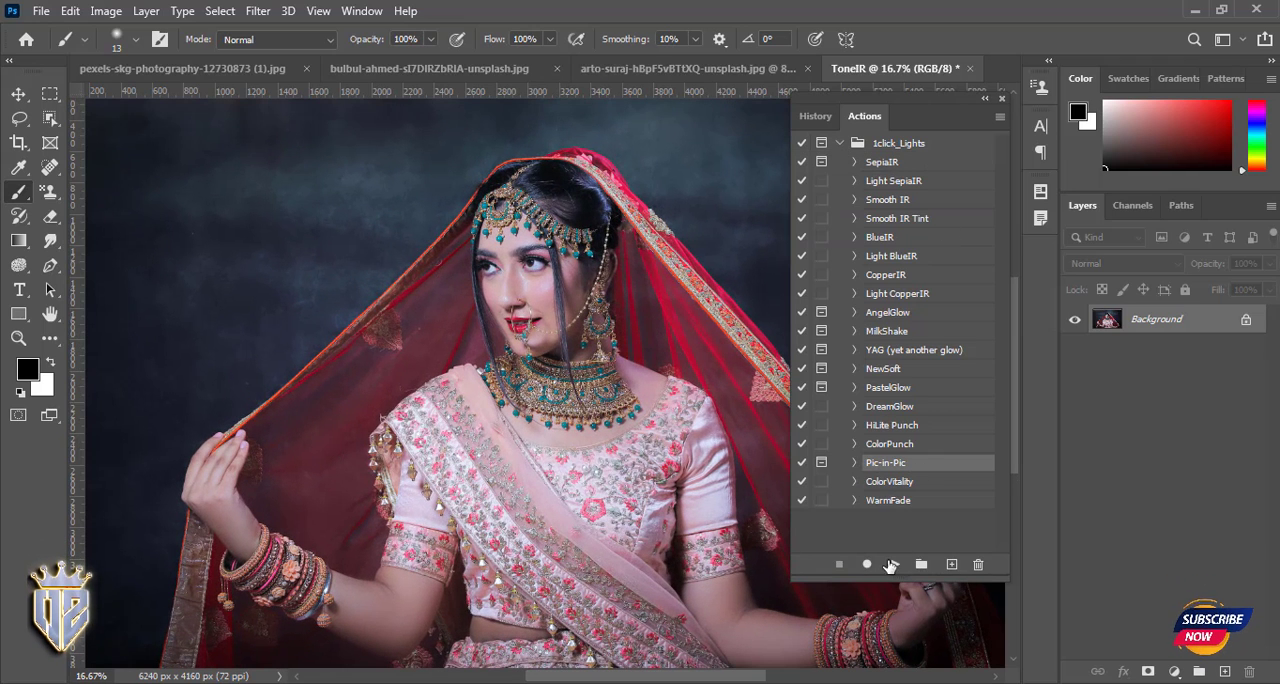
pyautogui.click(895, 564)
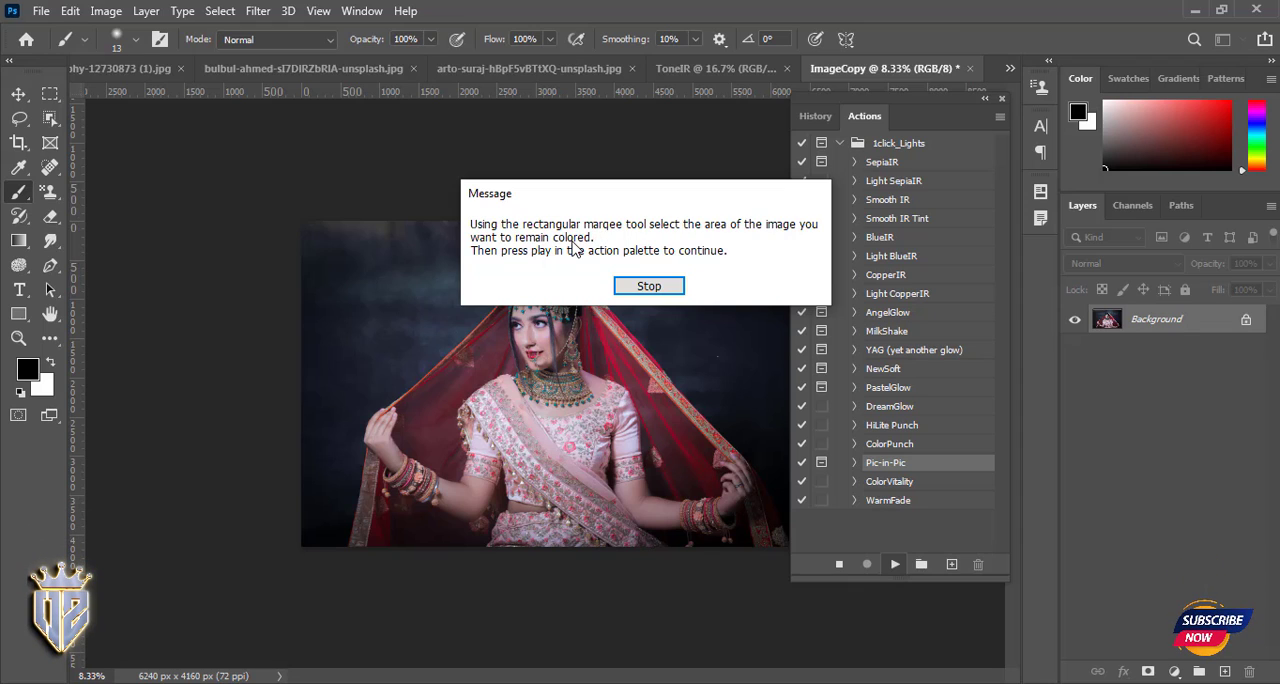
pyautogui.click(638, 287)
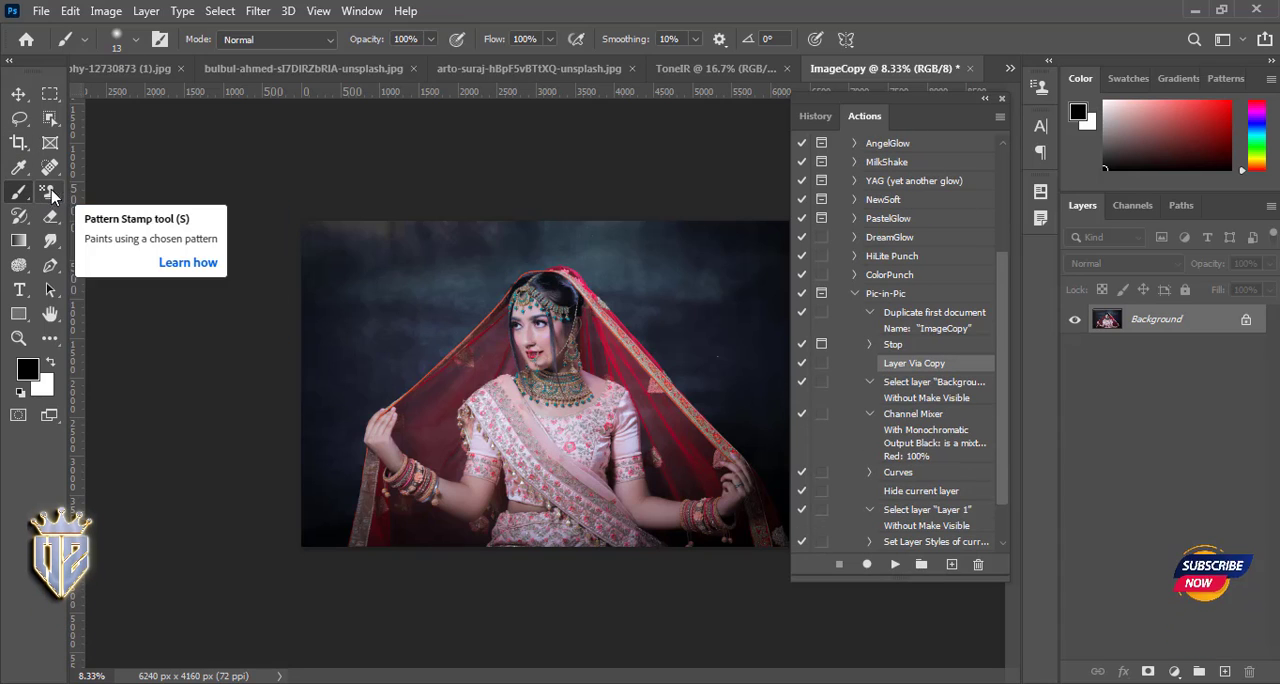
# - Examine the tool variants in the toolbox, including the selection, crop, eyedropper, brush, eraser, pen and shape groups
pyautogui.click(48, 96)
pyautogui.click(19, 118)
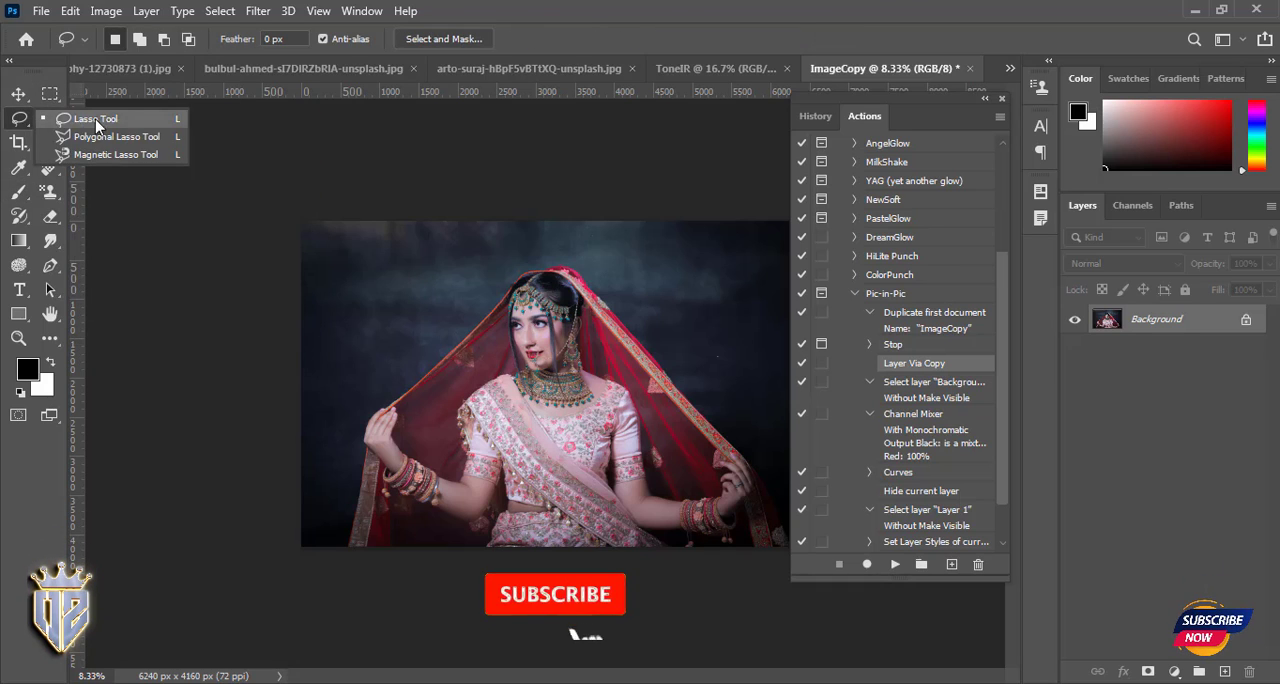
pyautogui.click(19, 142)
pyautogui.click(19, 167)
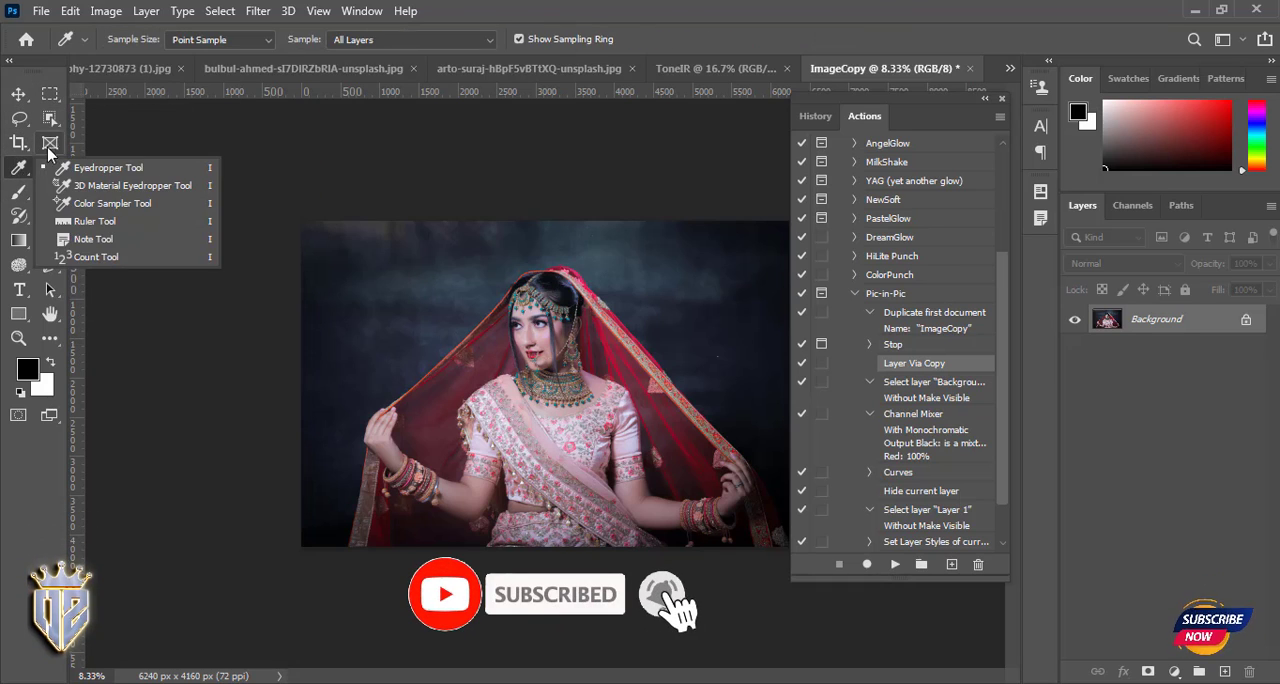
pyautogui.click(49, 143)
pyautogui.click(19, 167)
pyautogui.click(19, 191)
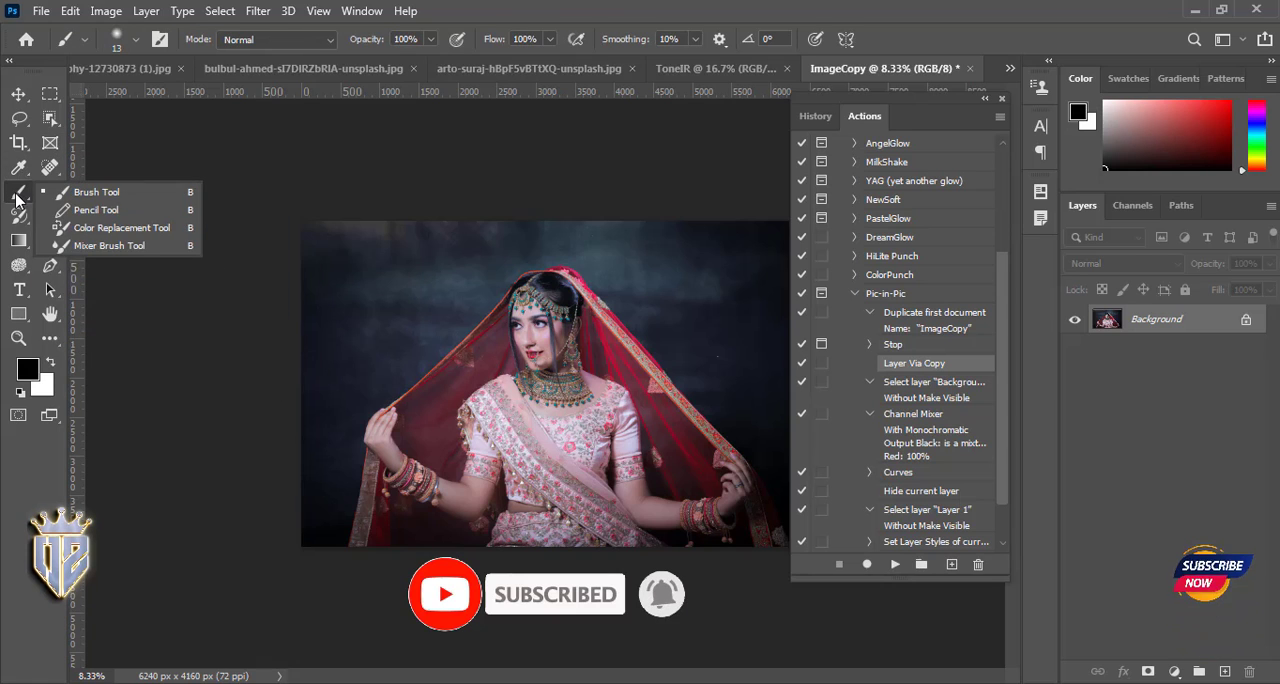
pyautogui.click(19, 215)
pyautogui.click(49, 191)
pyautogui.click(49, 216)
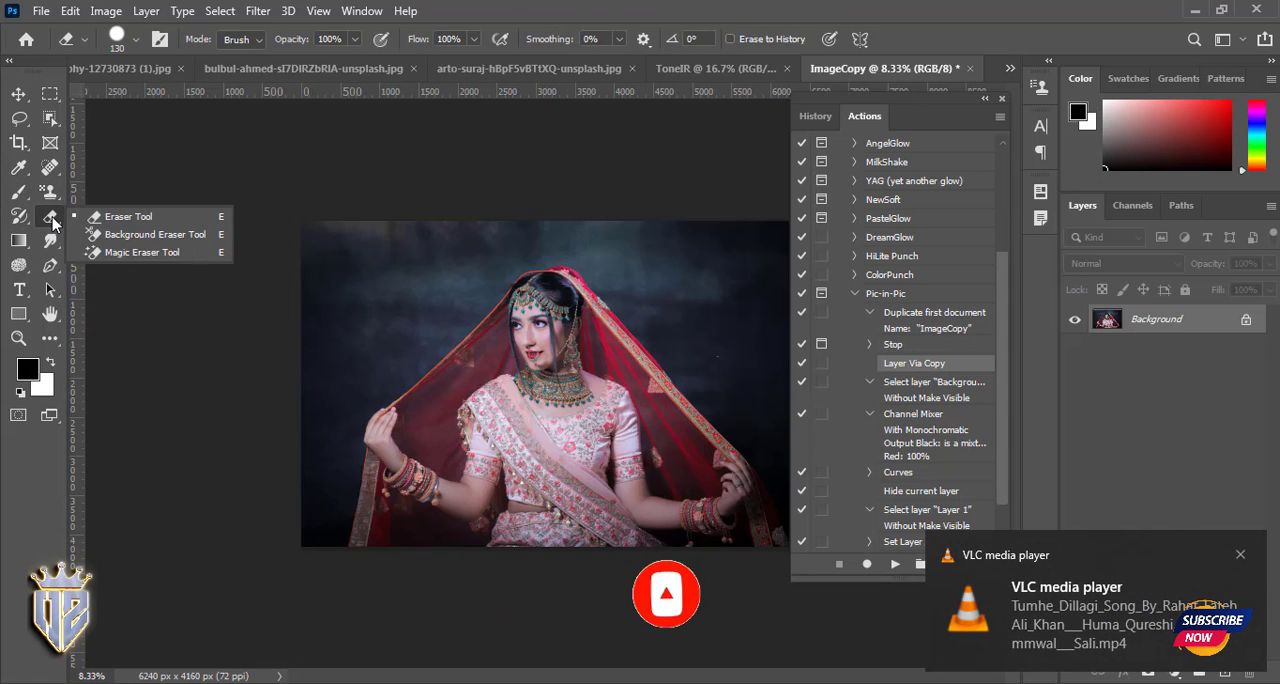
pyautogui.click(49, 241)
pyautogui.click(19, 267)
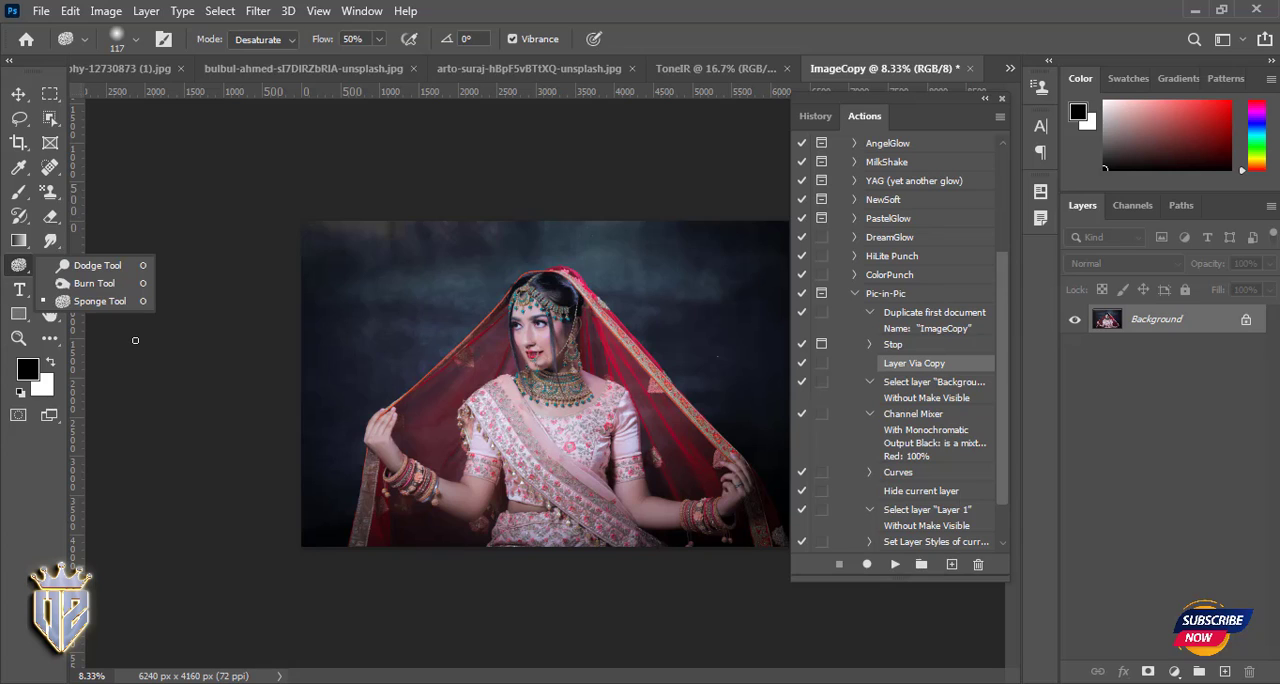
pyautogui.click(49, 265)
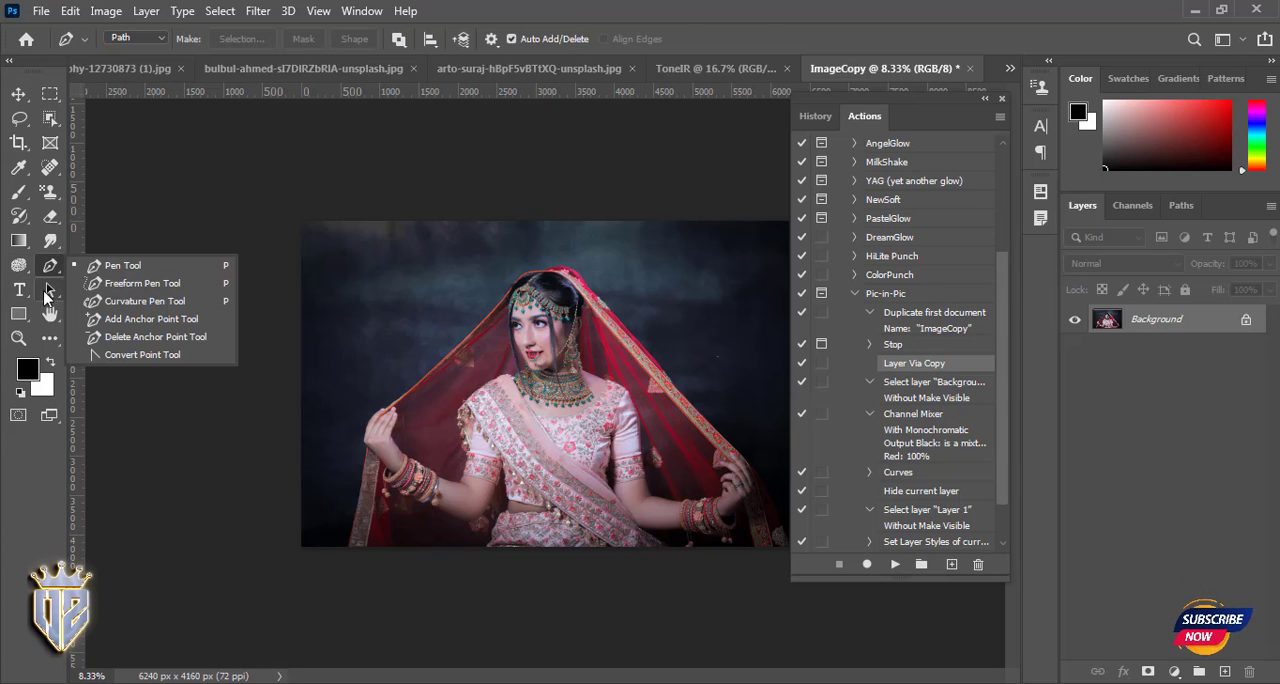
pyautogui.click(49, 290)
pyautogui.click(19, 314)
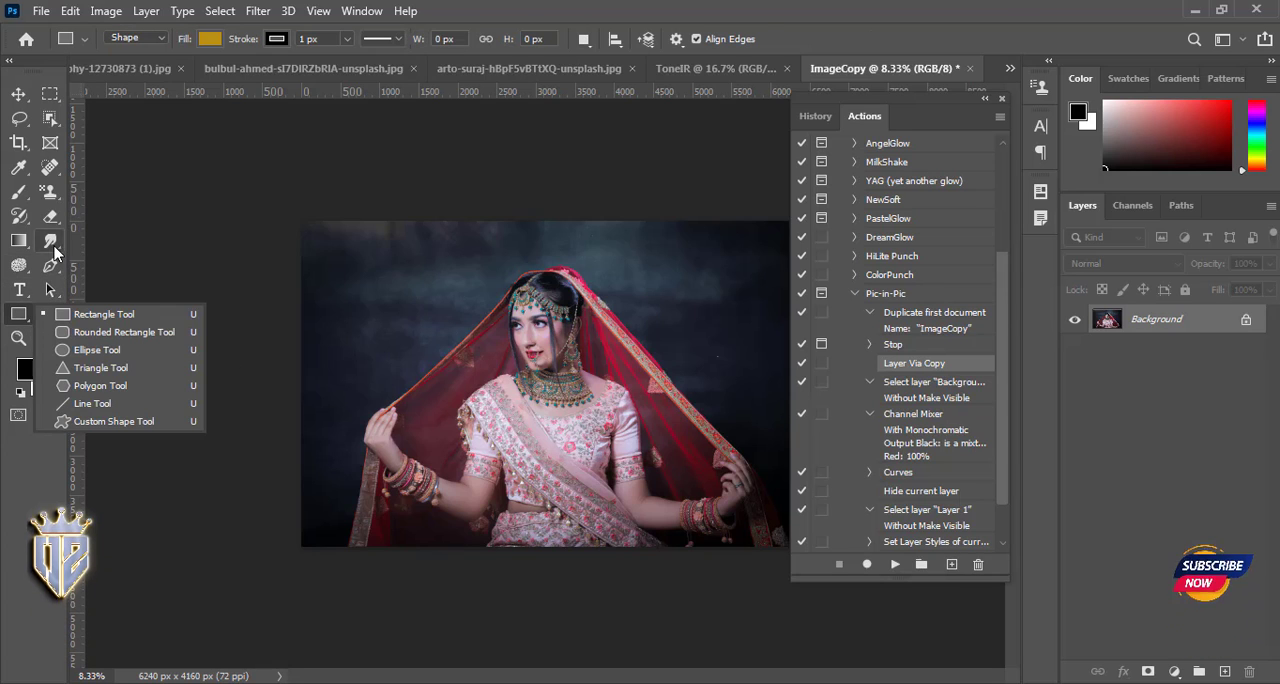
pyautogui.click(19, 120)
pyautogui.click(19, 145)
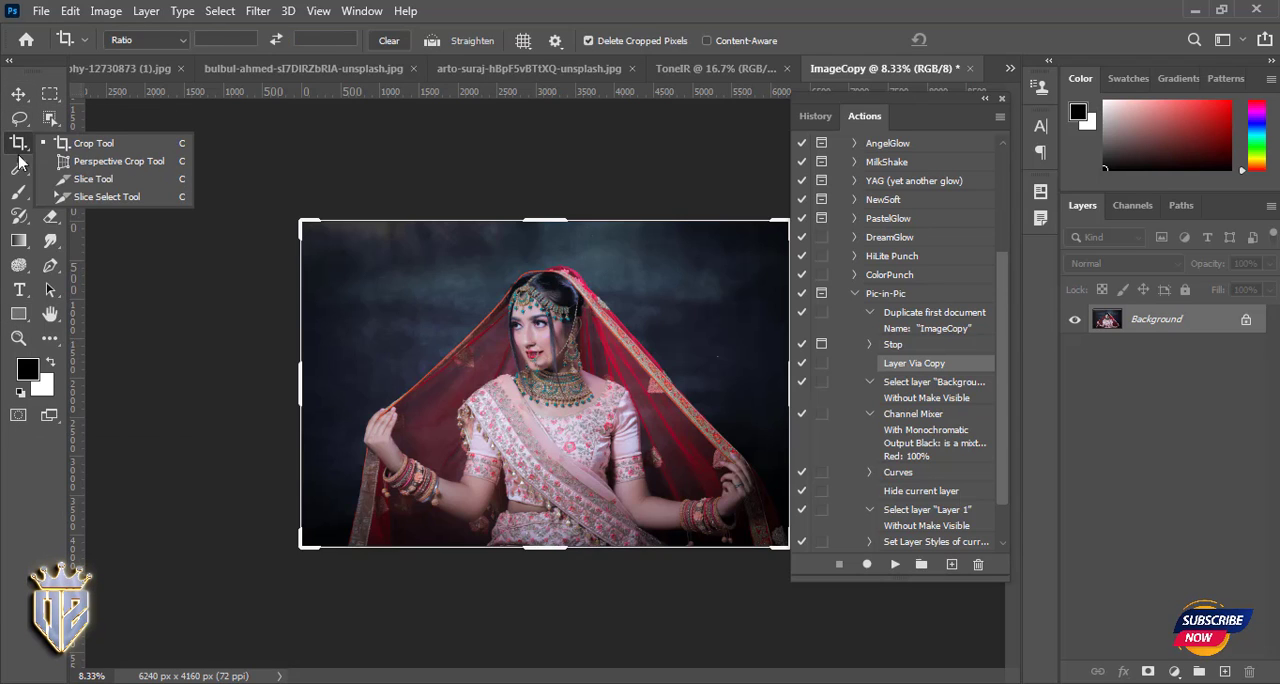
pyautogui.click(19, 167)
pyautogui.click(19, 191)
pyautogui.click(17, 216)
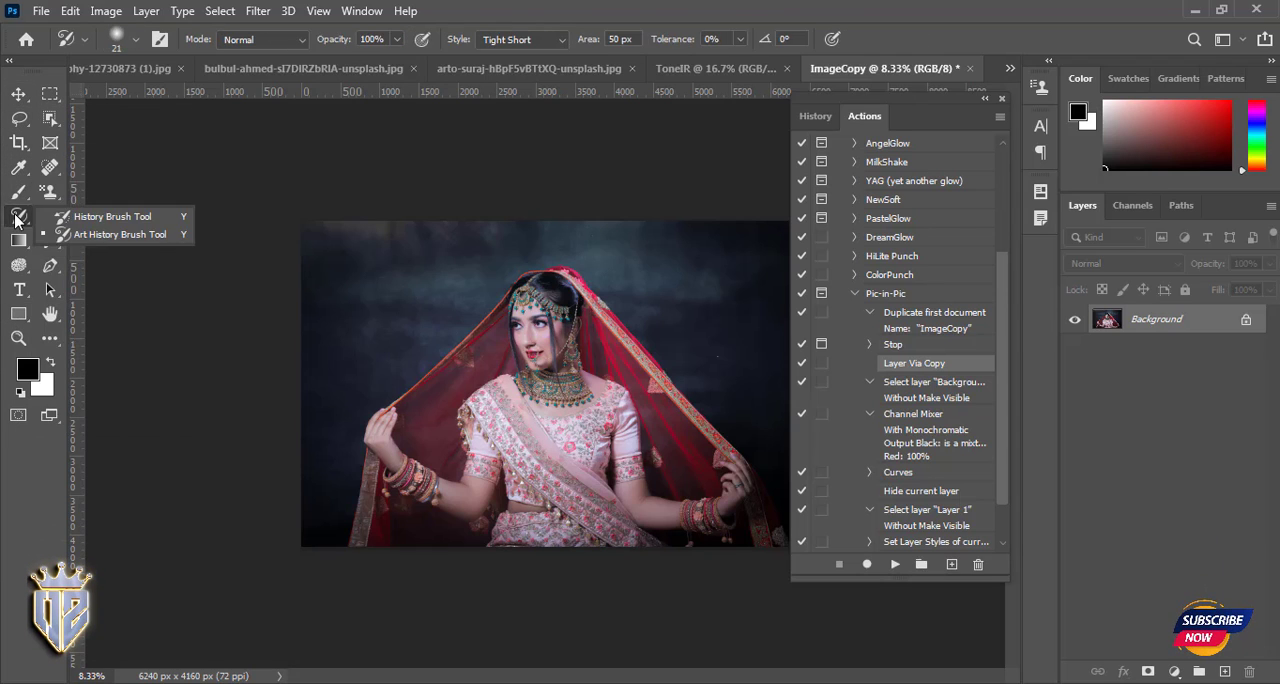
pyautogui.click(17, 240)
pyautogui.click(50, 94)
pyautogui.click(50, 118)
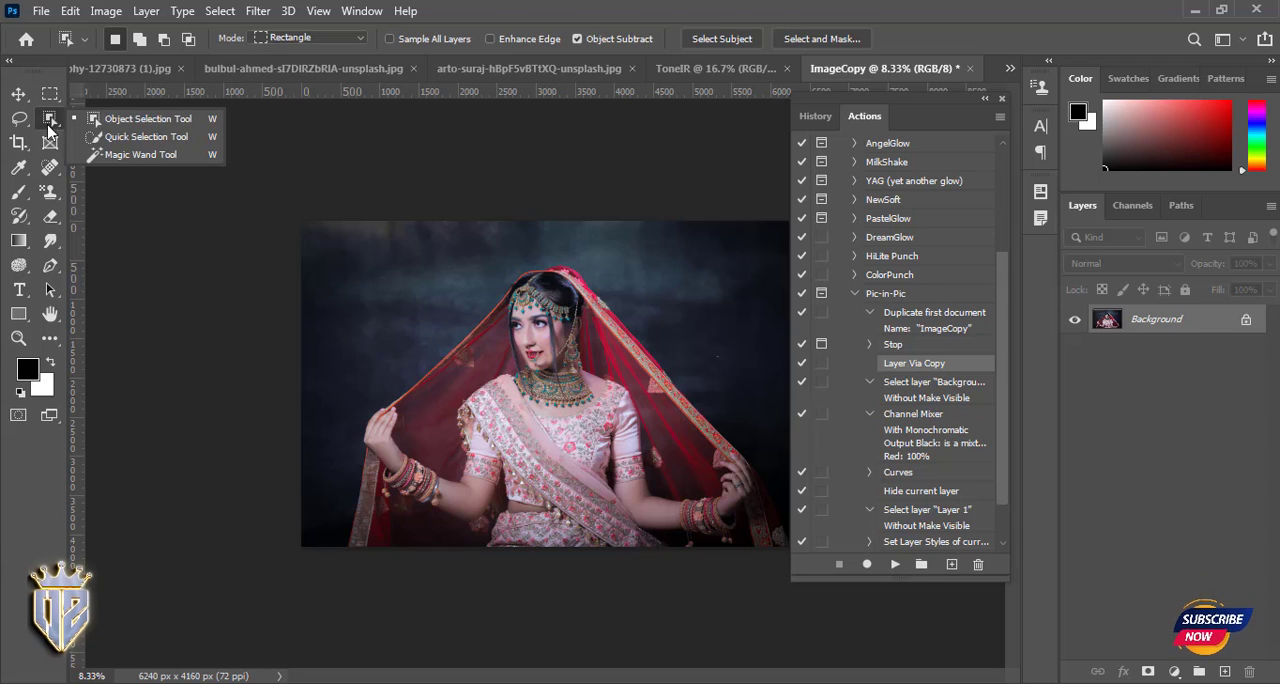
pyautogui.click(50, 143)
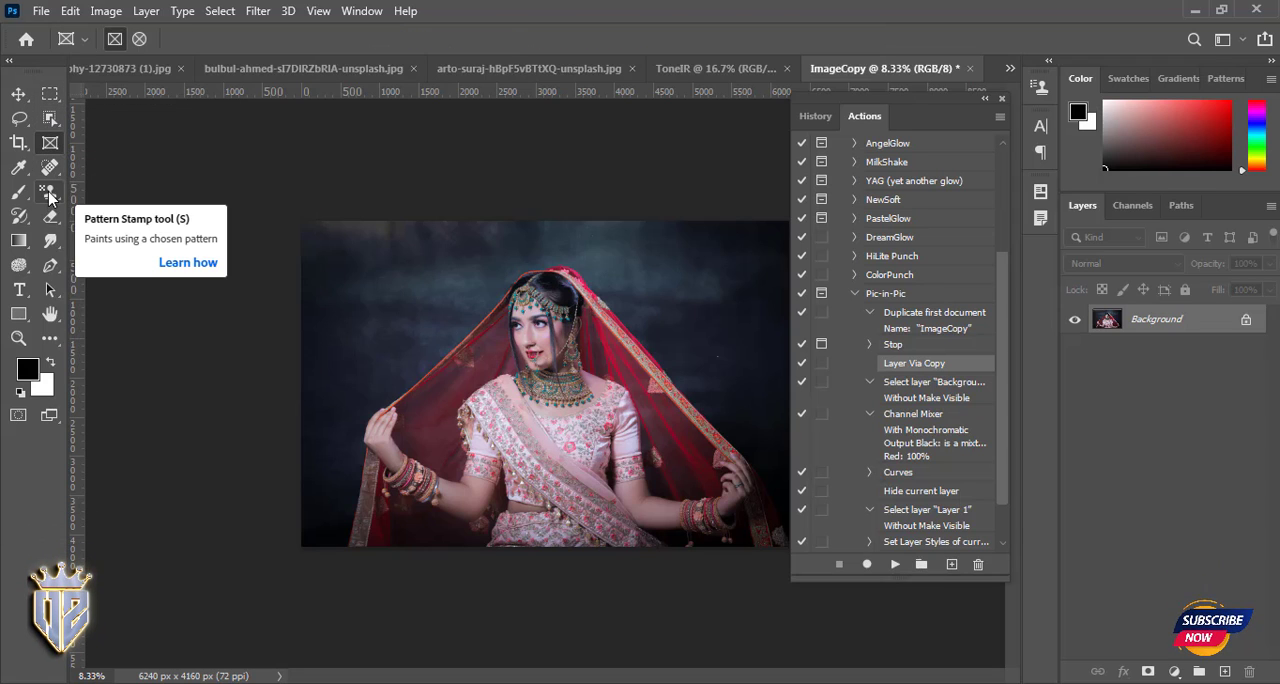
# - Examine the pen, path selection and hand tool groups in the toolbox
pyautogui.click(53, 266)
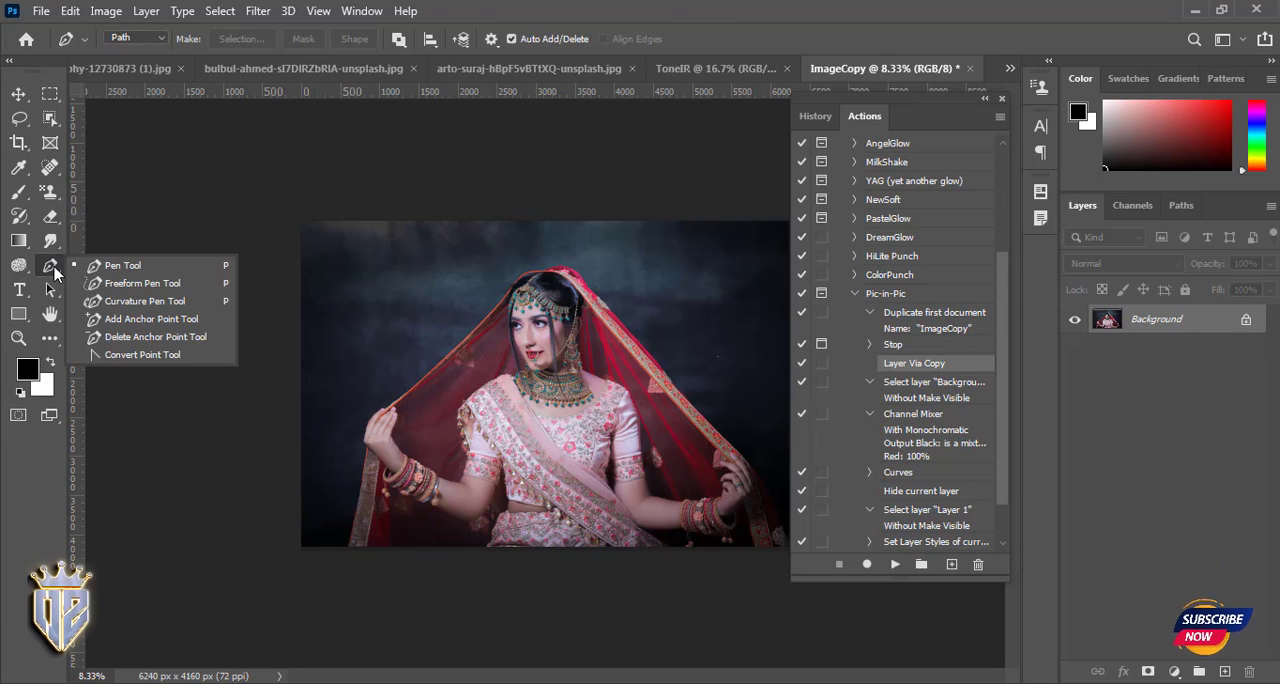
pyautogui.click(50, 290)
pyautogui.click(50, 314)
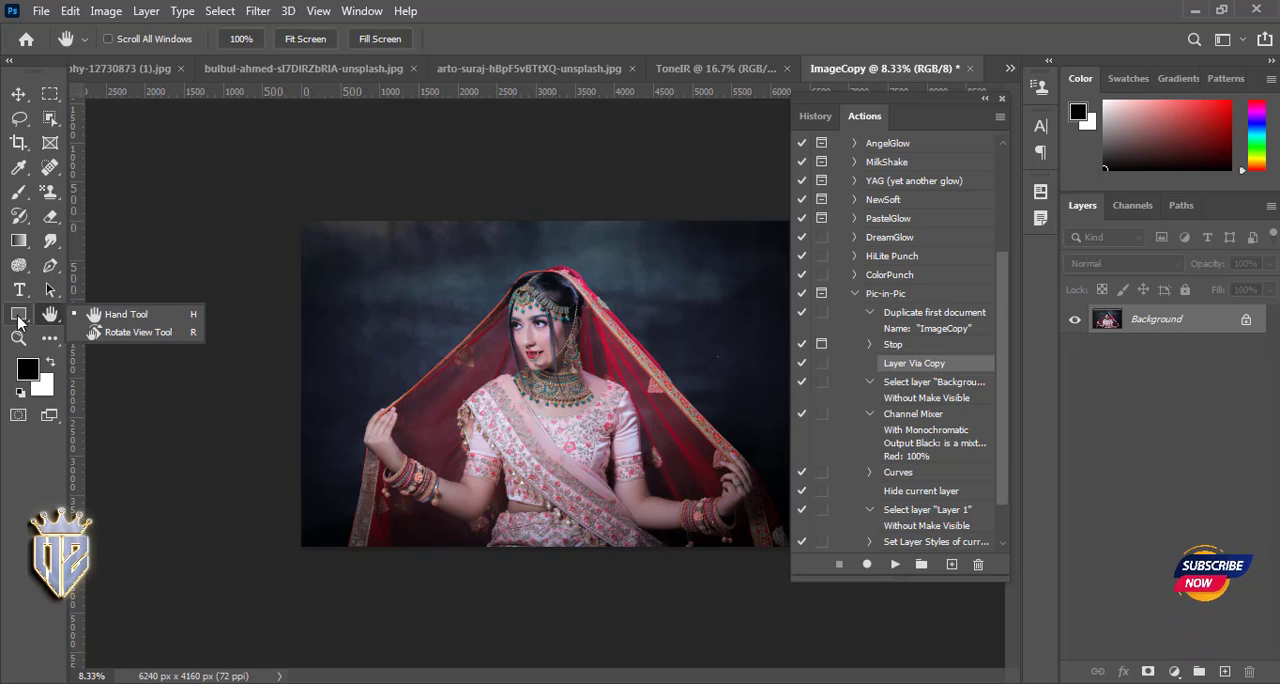
# - Place a 100 × 100 px rectangle shape outside the photo, near its upper-left corner
pyautogui.click(18, 316)
pyautogui.click(180, 221)
pyautogui.click(575, 268)
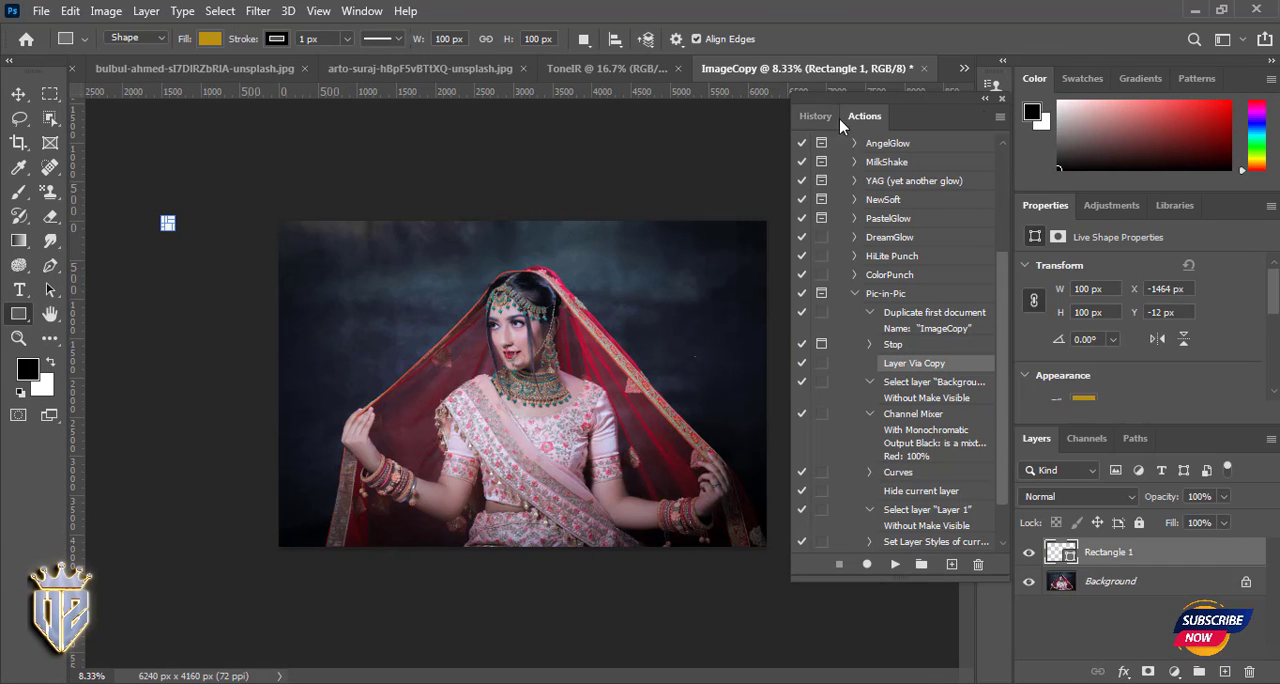
# - Clear all loaded actions from the Actions list
pyautogui.click(999, 116)
pyautogui.click(1075, 381)
pyautogui.click(552, 272)
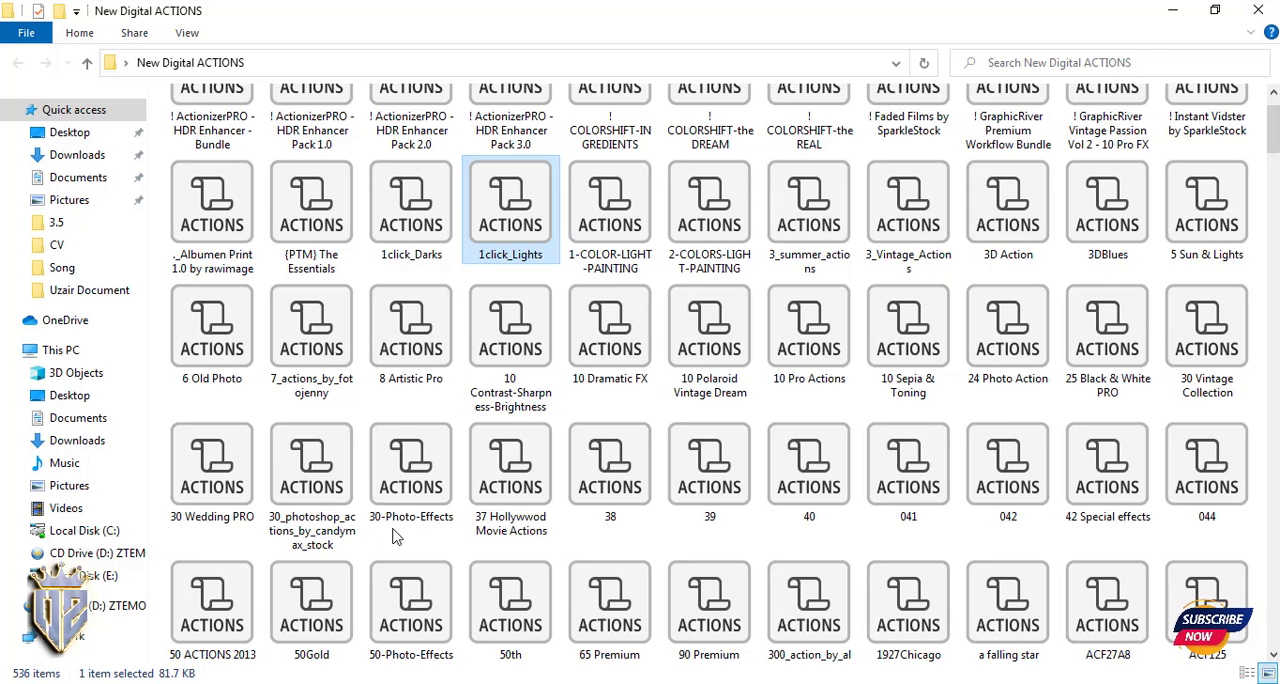
# - Find Watermark_Photoshop_Action_by_PSNick in the New Digital ACTIONS folder, load it into Photoshop and expand its set
pyautogui.scroll(-10, 409, 526)
pyautogui.click(511, 590)
pyautogui.click(403, 605)
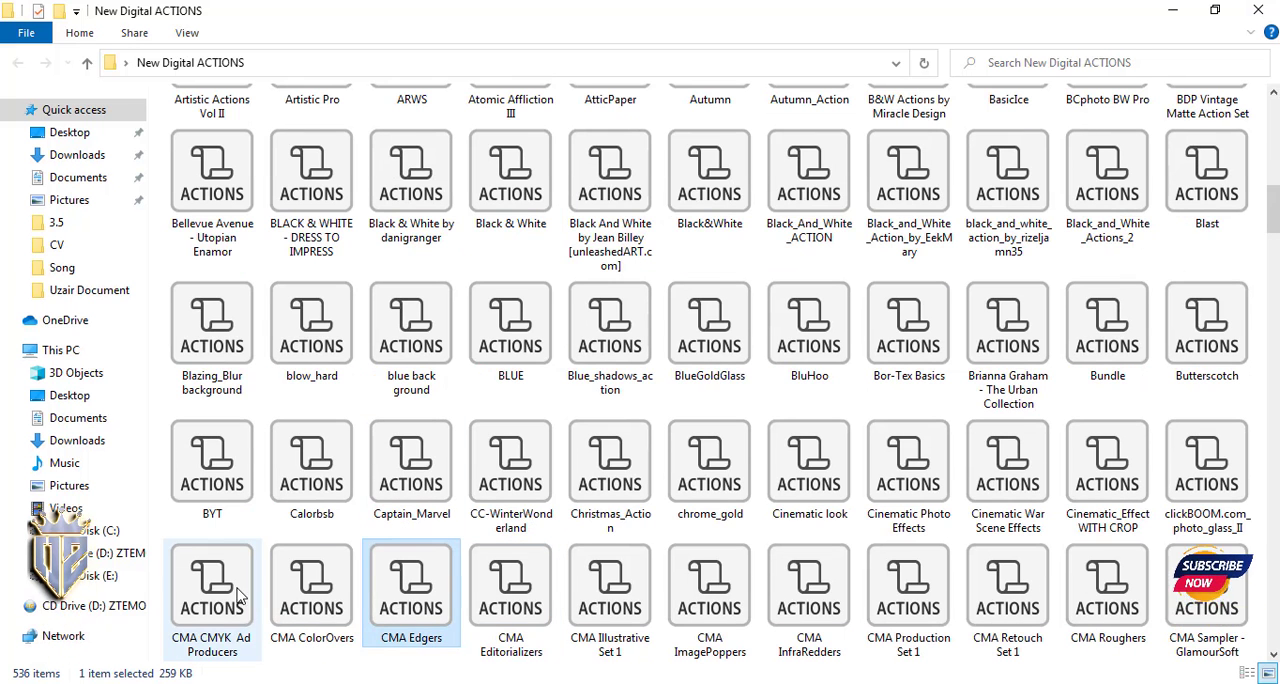
pyautogui.scroll(-20, 891, 523)
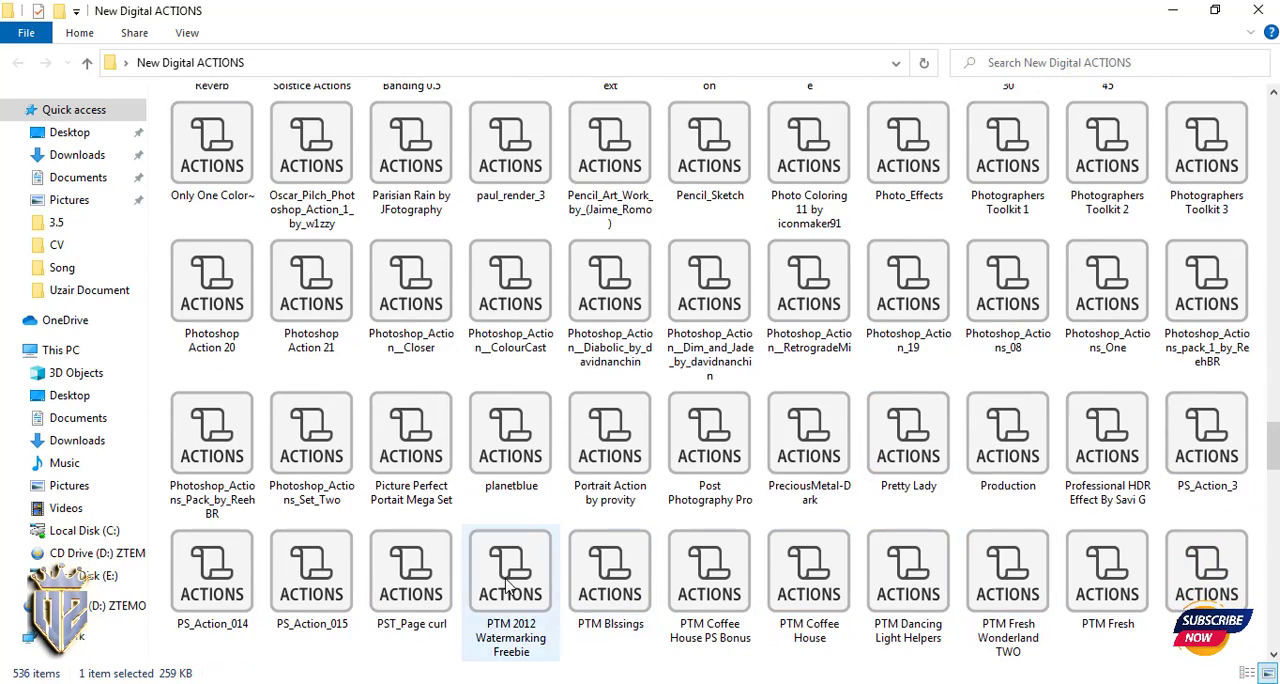
pyautogui.scroll(-5, 505, 590)
pyautogui.click(422, 597)
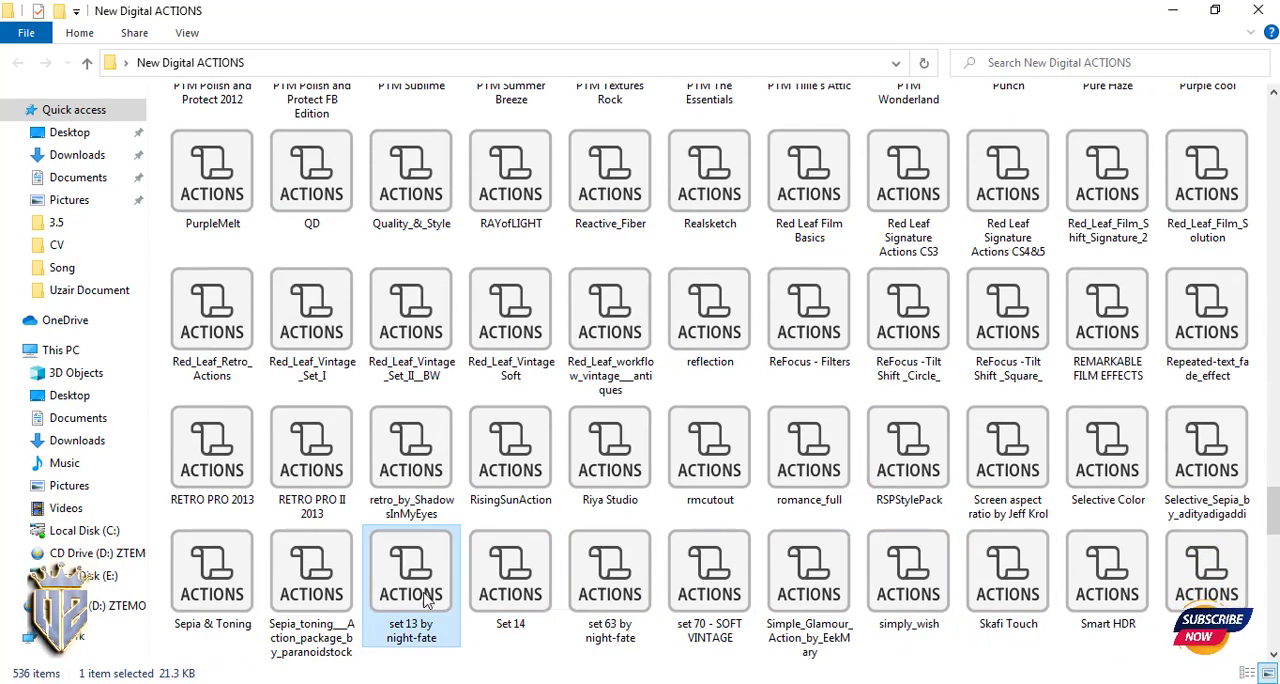
pyautogui.scroll(-6, 585, 583)
pyautogui.moveTo(712, 592); pyautogui.dragTo(478, 676)
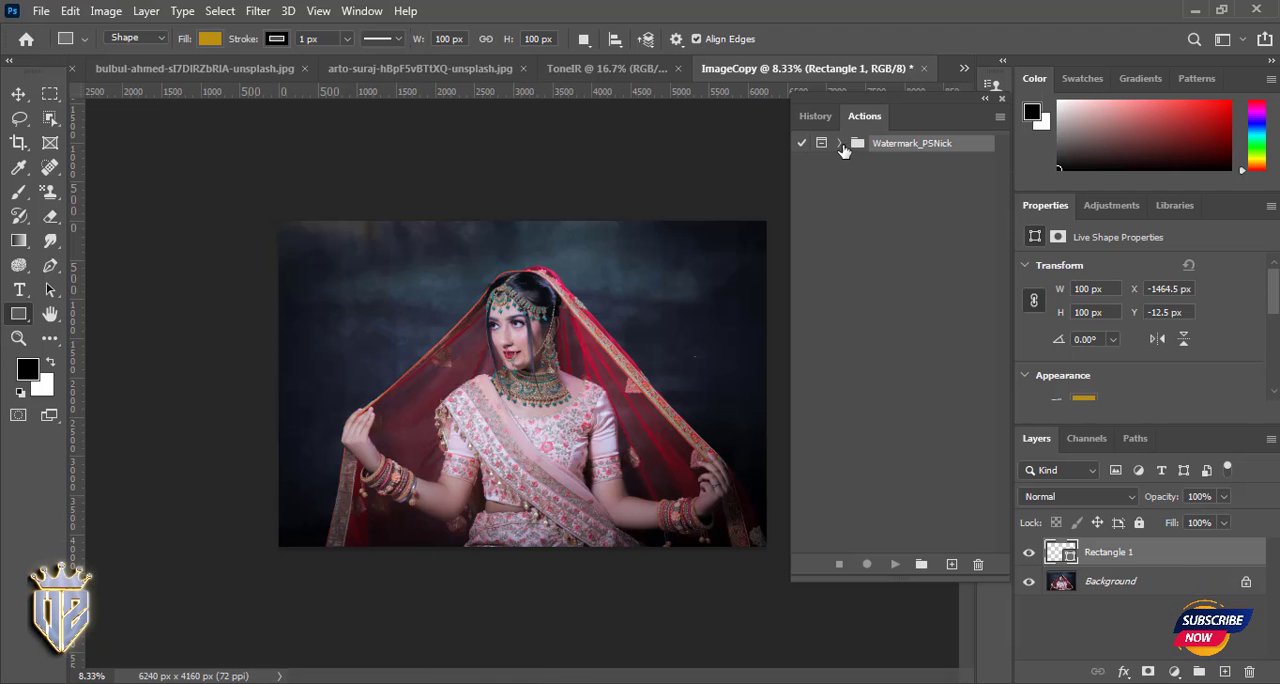
pyautogui.click(843, 148)
# - Play the Read First action, stop it at its welcome message, and delete the Rectangle 1 layer
pyautogui.click(887, 162)
pyautogui.click(895, 564)
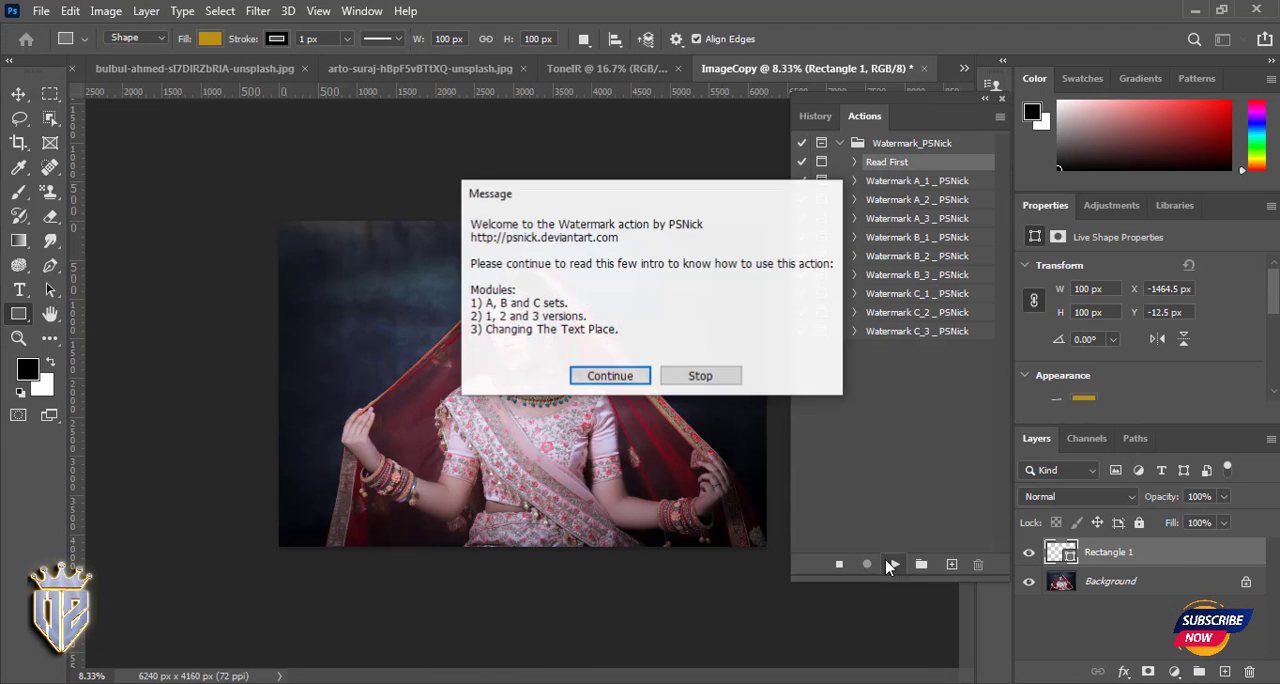
pyautogui.click(686, 531)
pyautogui.press('Delete')
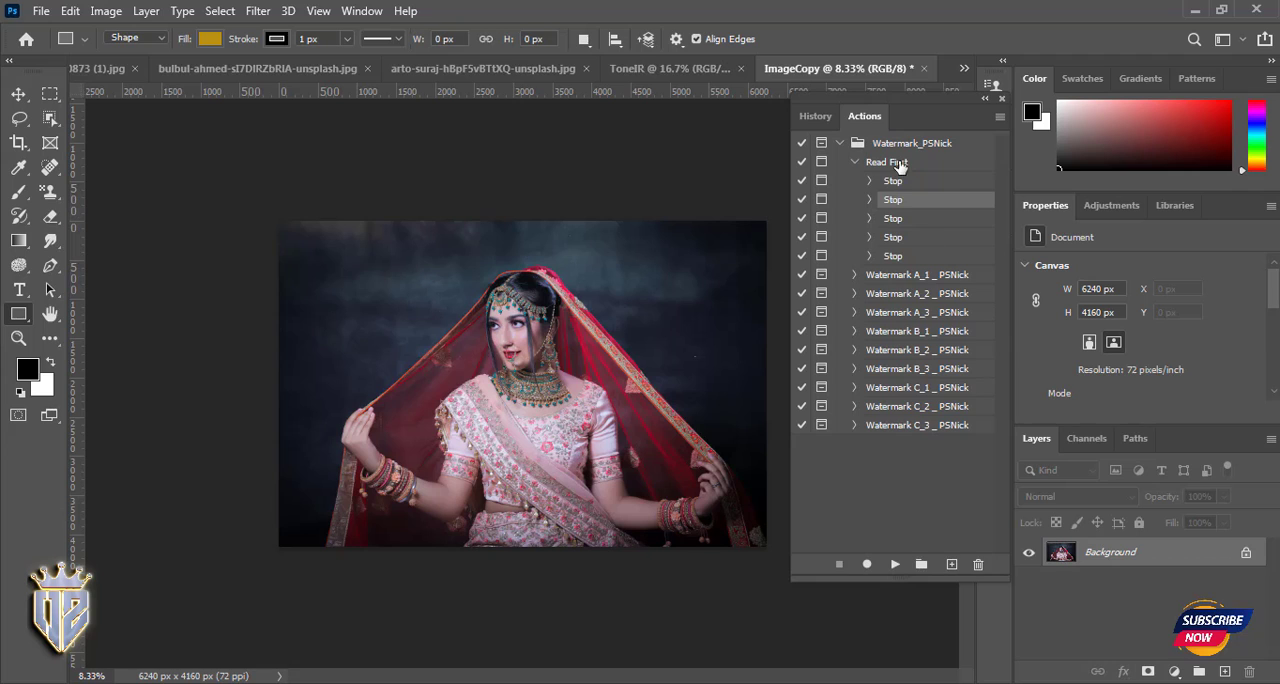
# - Play the Read First action from its first stop and read through all of its instruction messages
pyautogui.click(897, 164)
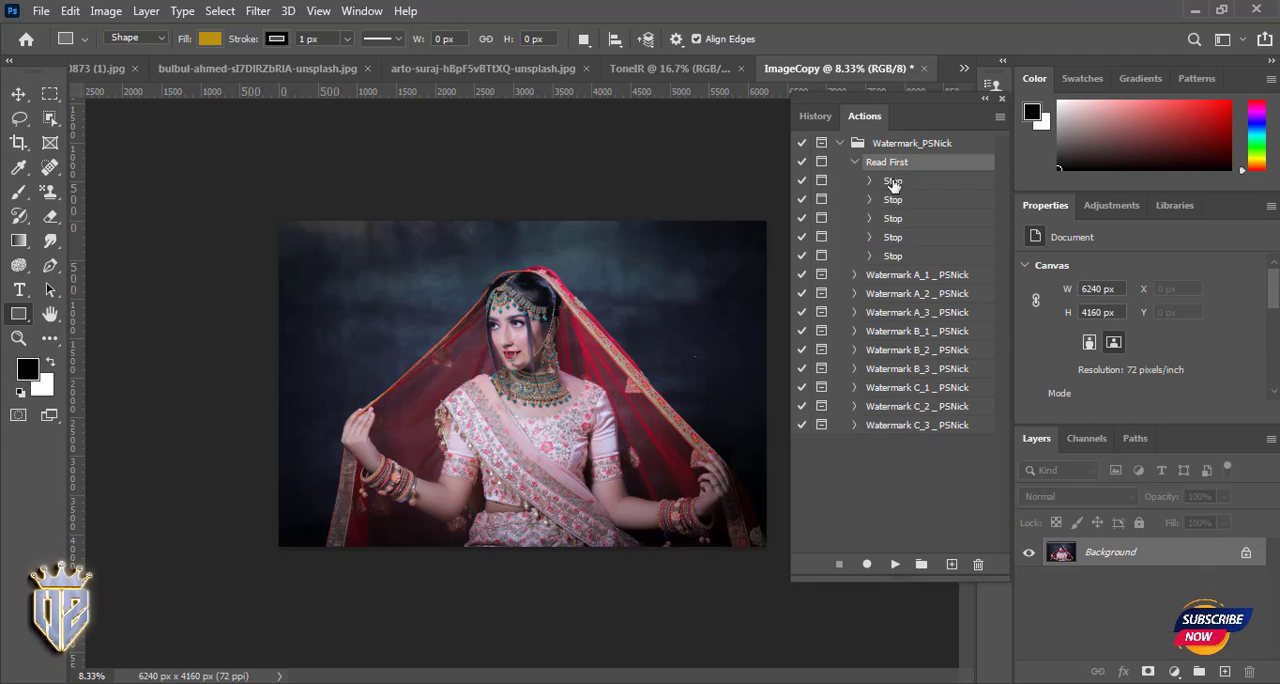
pyautogui.click(895, 564)
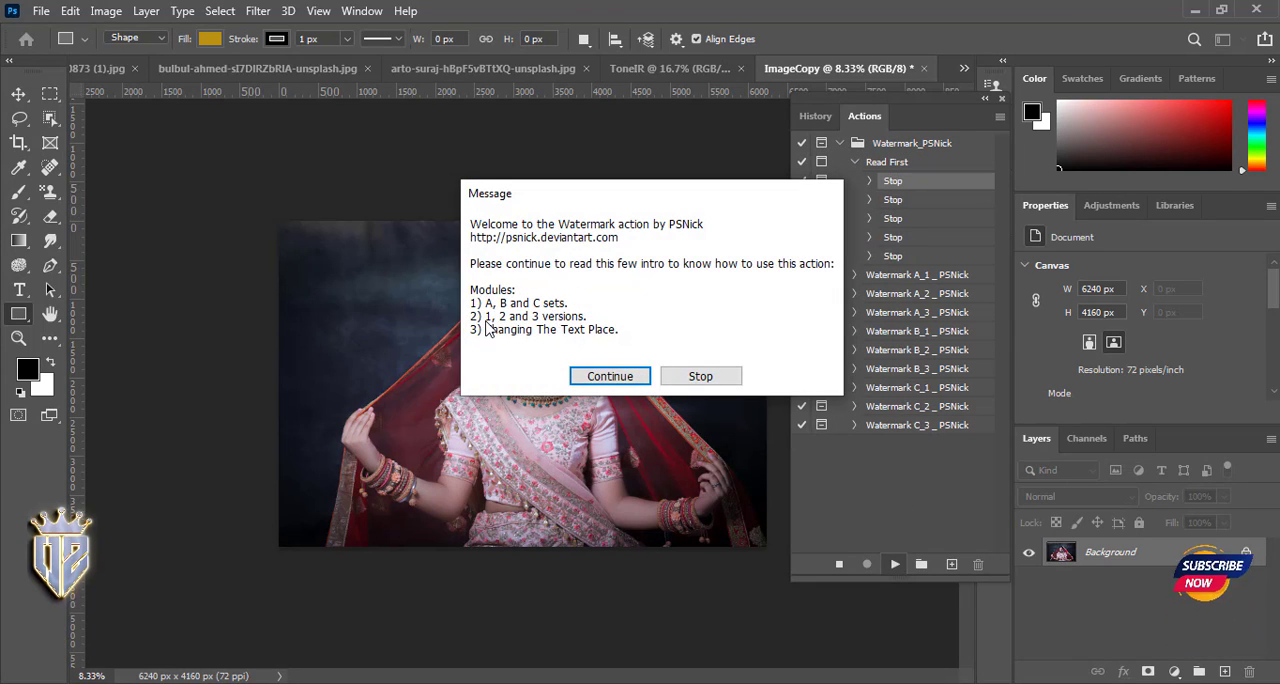
pyautogui.click(611, 376)
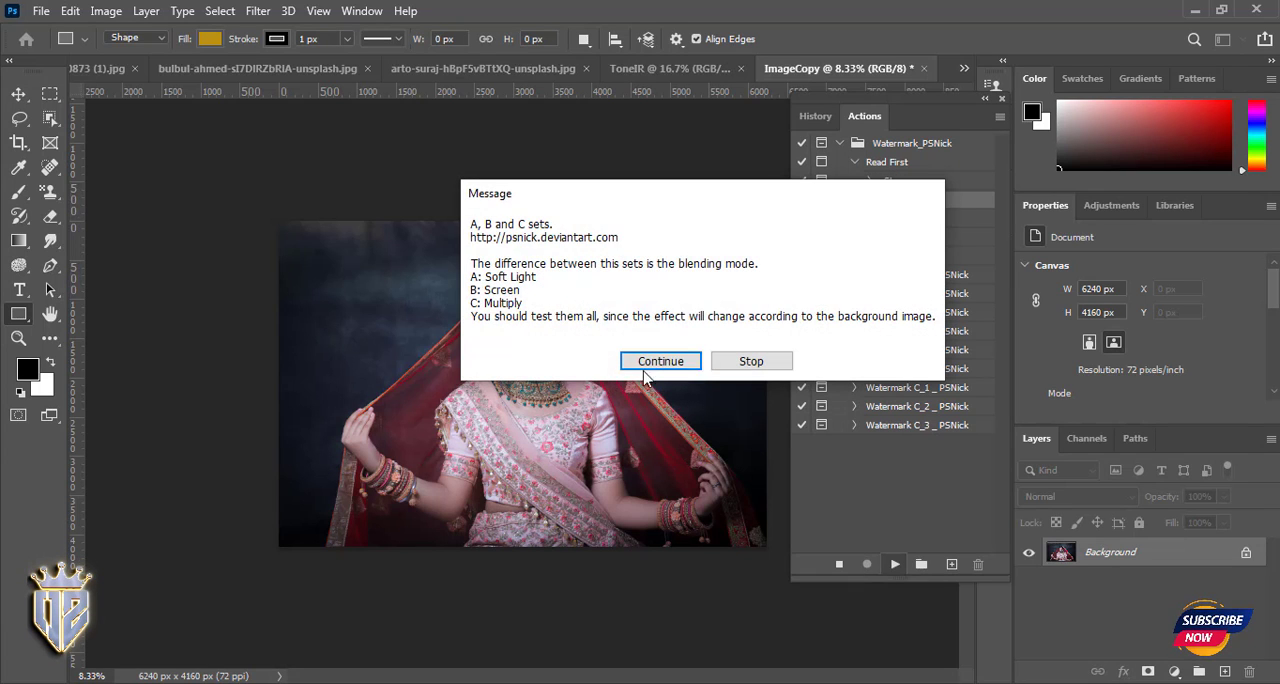
pyautogui.click(652, 365)
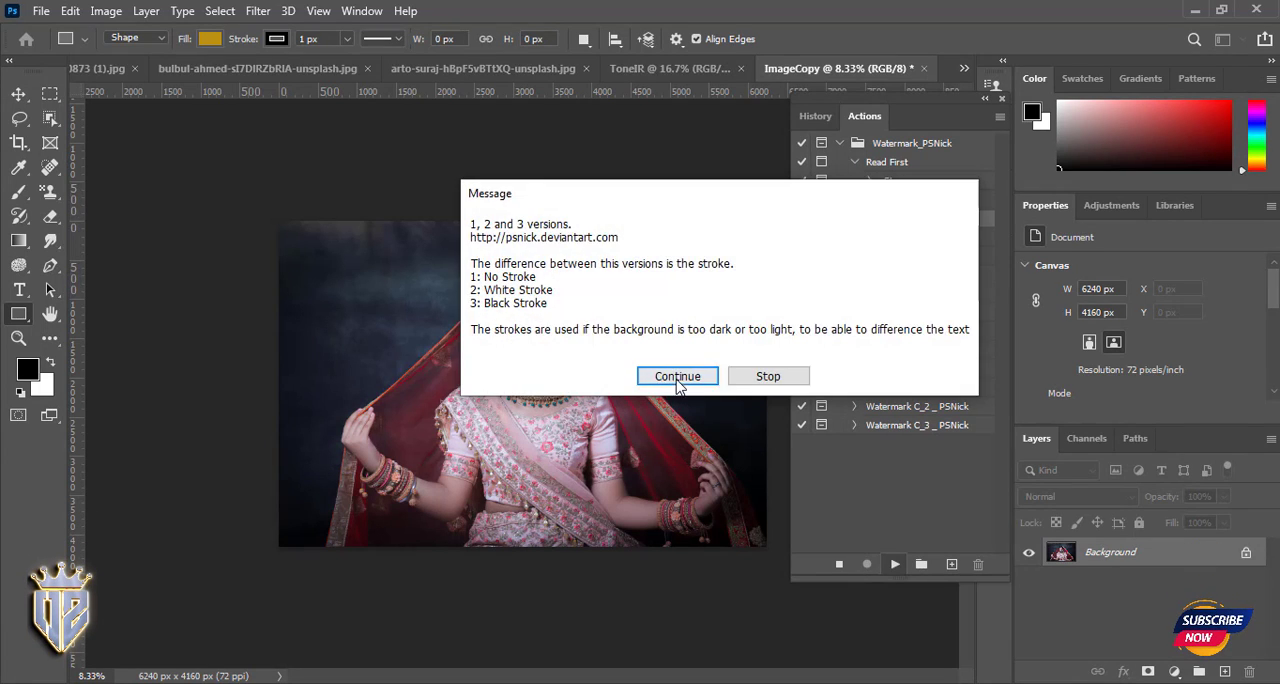
pyautogui.click(676, 366)
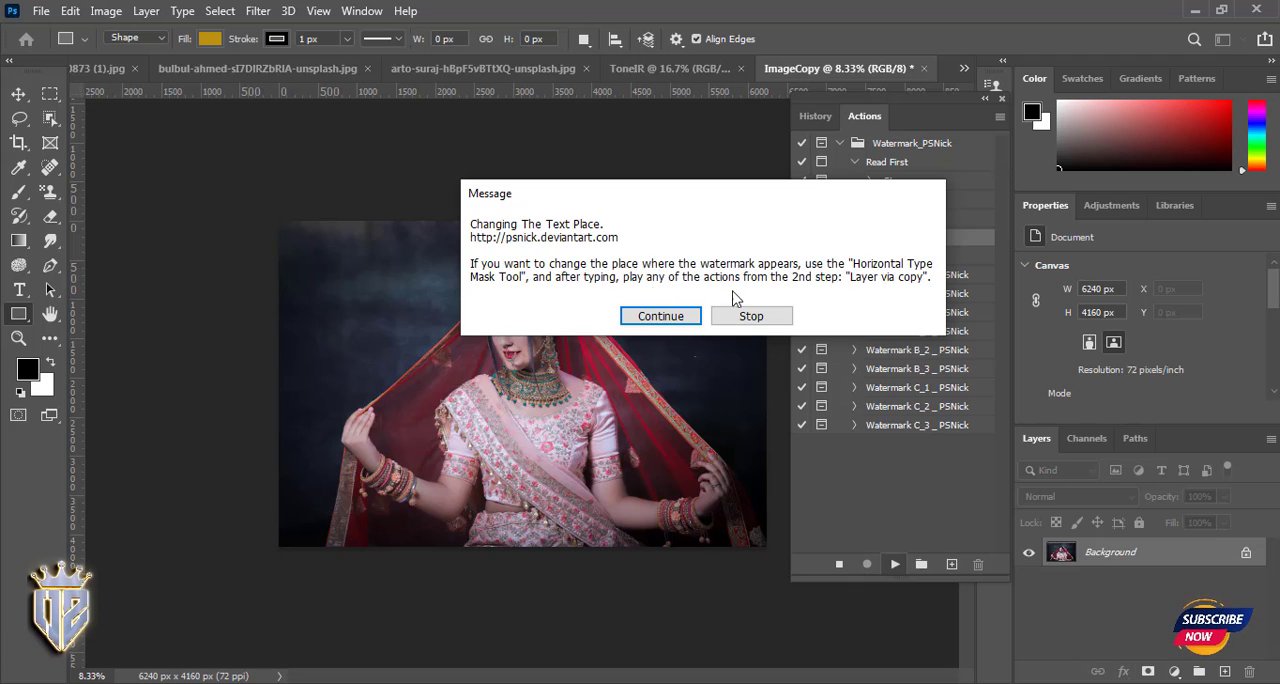
pyautogui.click(677, 320)
pyautogui.click(675, 348)
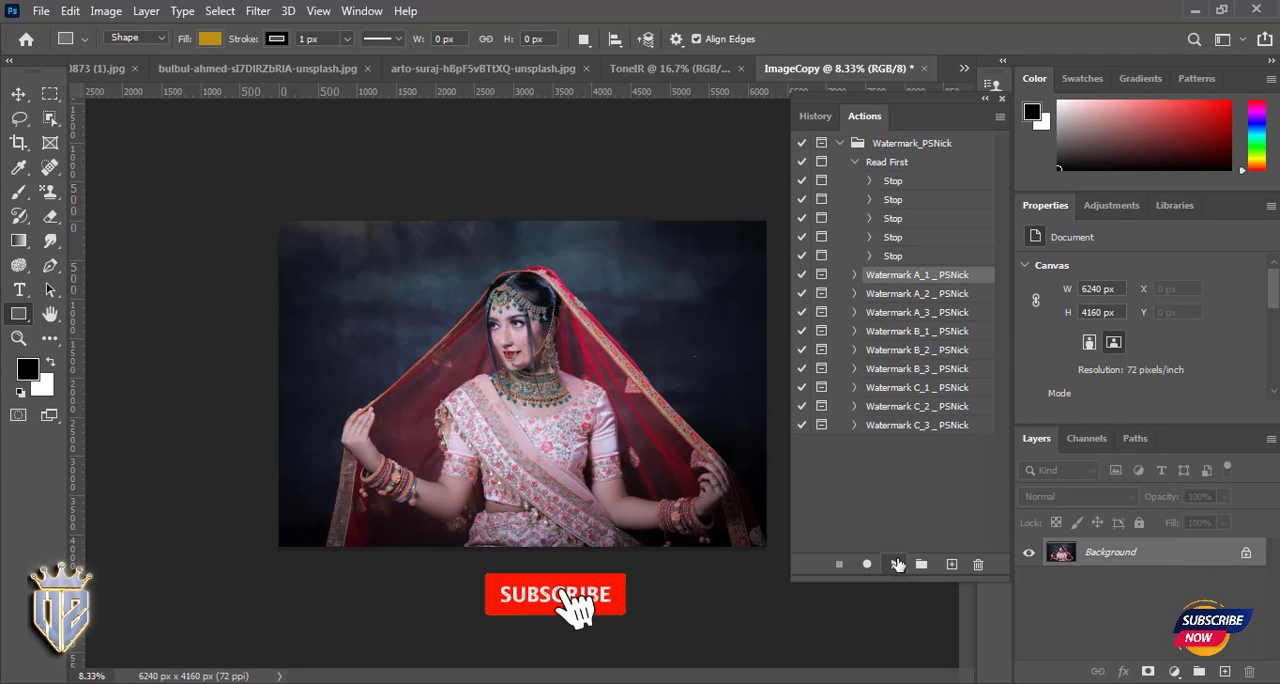
# - Play the Watermark A_1 _ PSNick action on the photo and commit its watermark text
pyautogui.click(896, 564)
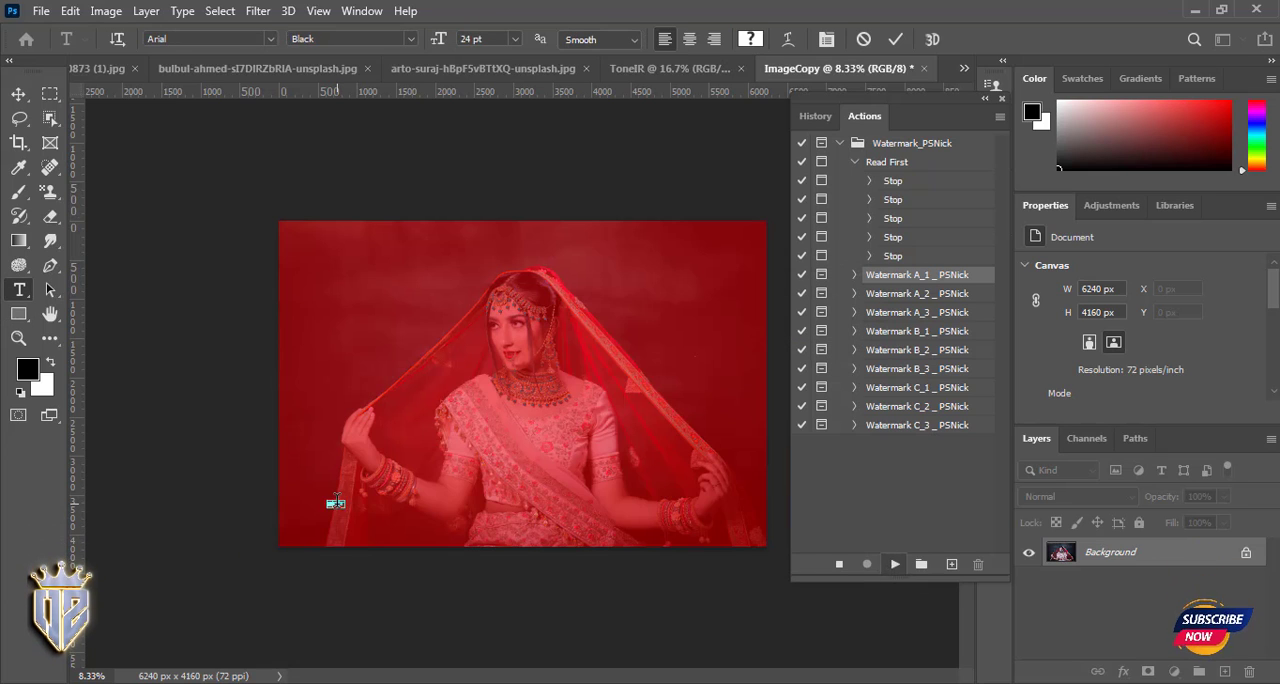
pyautogui.hotkey('ctrl', '+')
pyautogui.hotkey('ctrl', '+')
pyautogui.hotkey('ctrl', '+')
pyautogui.hotkey('ctrl', '+')
pyautogui.click(555, 325)
pyautogui.press('Return')
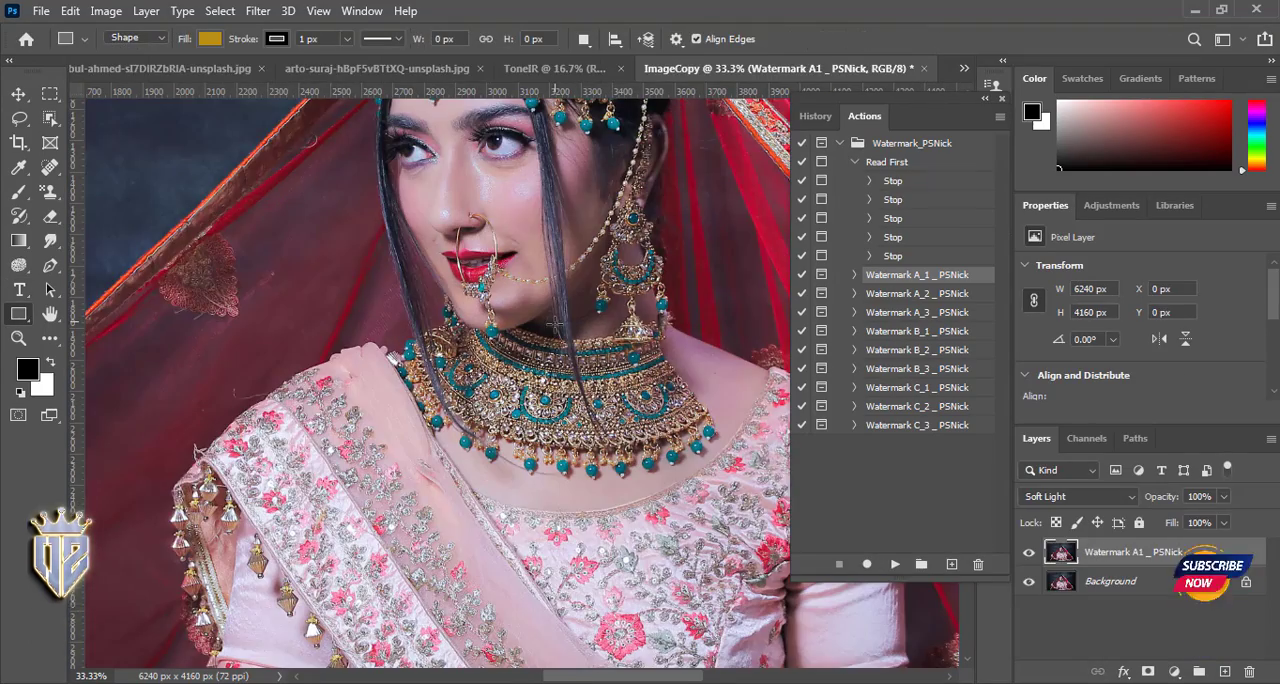
# - Inspect the watermarked photo around the arm and bangles, and undo the watermark action's changes
pyautogui.moveTo(293, 520); pyautogui.dragTo(529, 219)
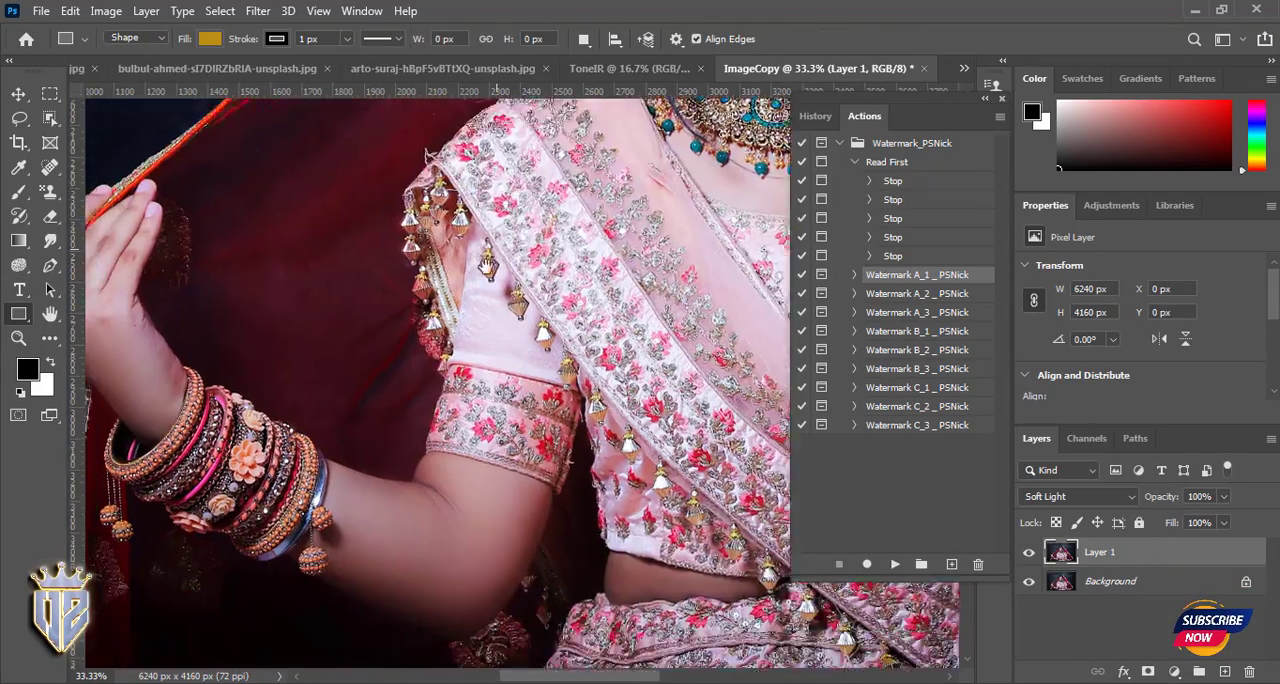
pyautogui.moveTo(360, 631); pyautogui.dragTo(346, 497)
pyautogui.press('z')
pyautogui.hotkey('ctrl', 'z')
pyautogui.hotkey('ctrl', 'z')
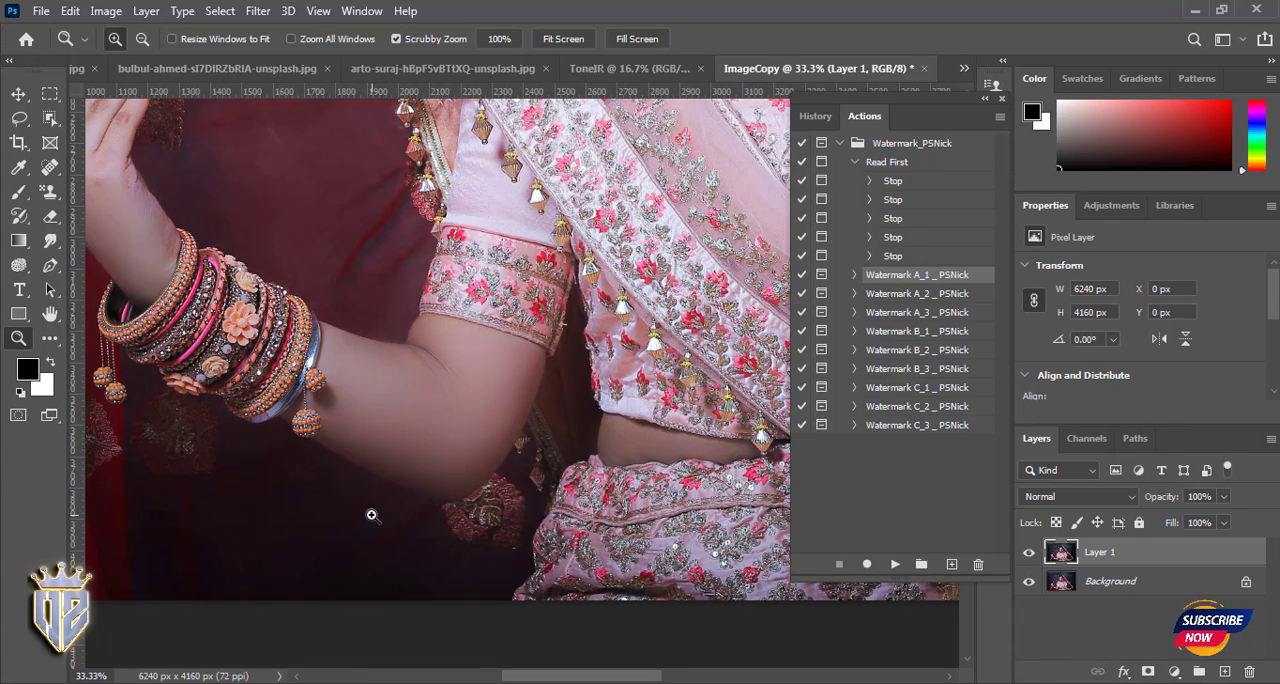
pyautogui.keyDown('alt'); pyautogui.click(379, 514); pyautogui.keyUp('alt')
pyautogui.keyDown('alt'); pyautogui.click(379, 514); pyautogui.keyUp('alt')
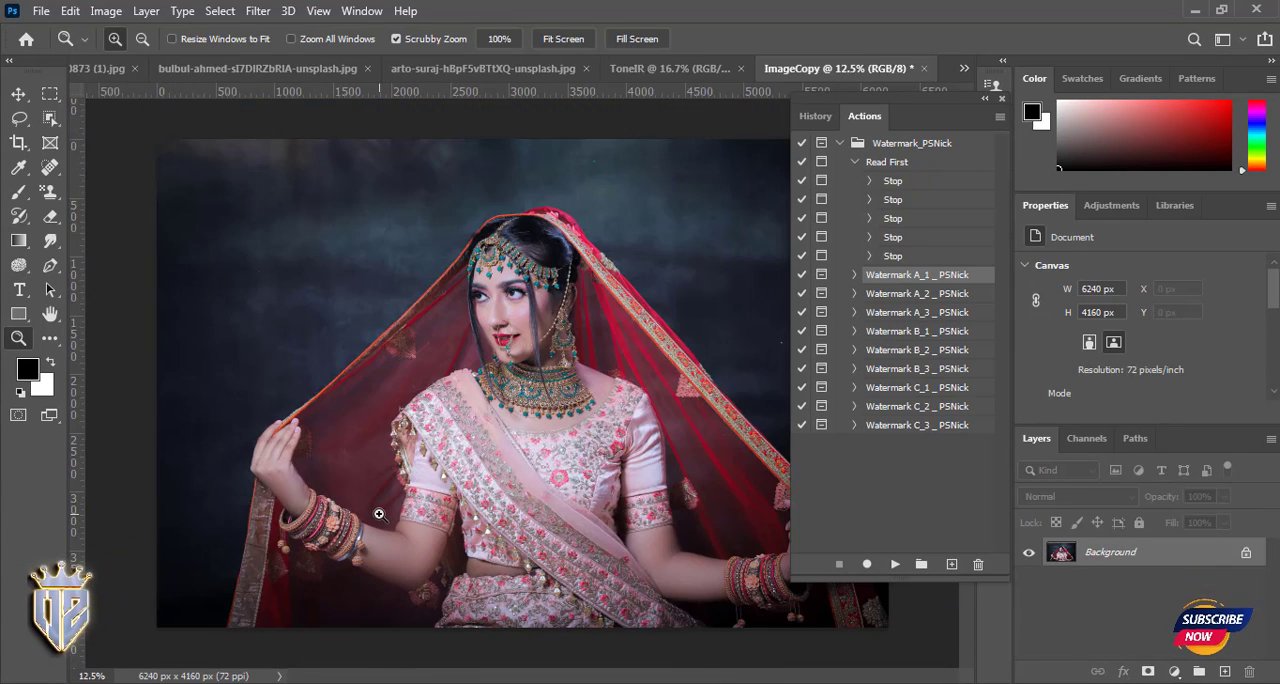
# - Clear all actions and load the You Wished It! action file from the New Digital ACTIONS folder into Photoshop
pyautogui.click(999, 116)
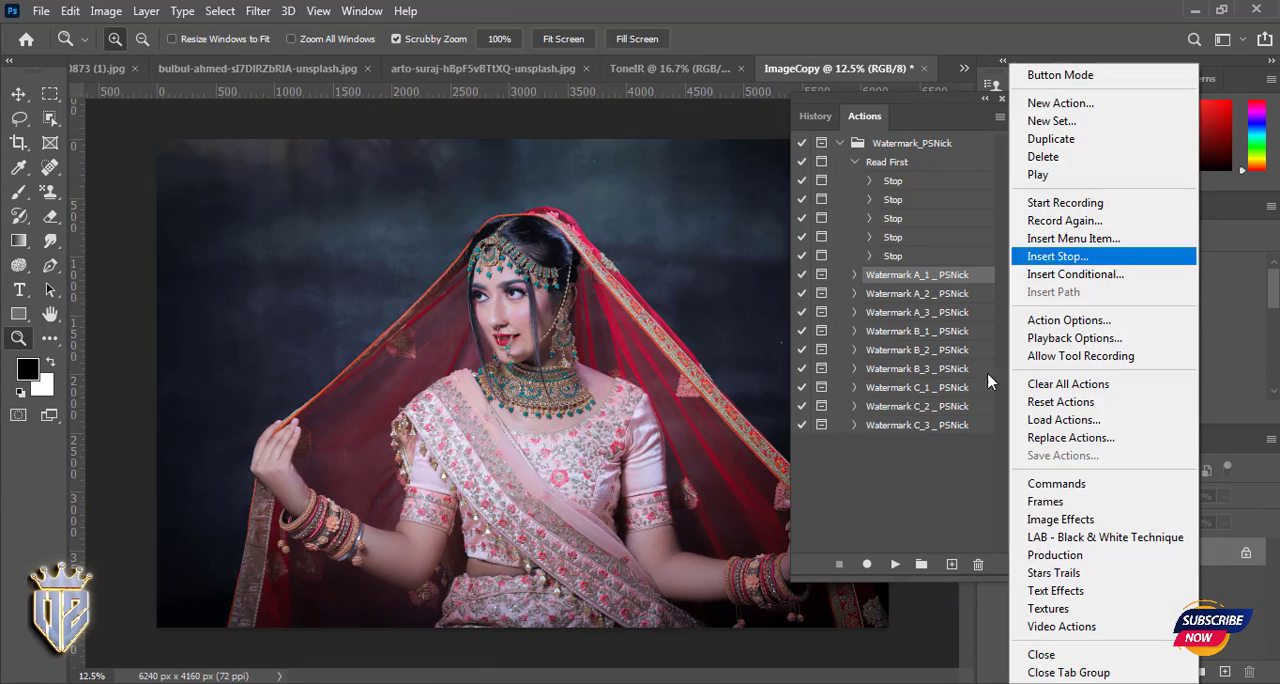
pyautogui.click(1065, 390)
pyautogui.click(557, 272)
pyautogui.click(1193, 10)
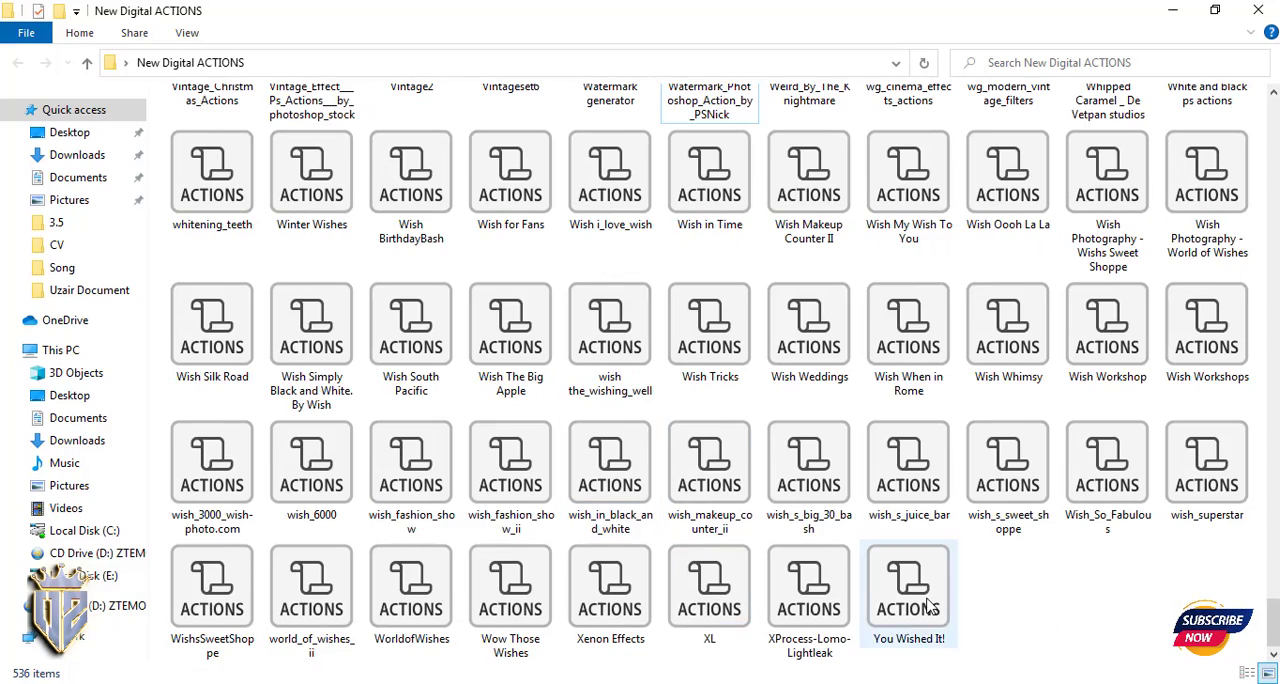
pyautogui.moveTo(914, 600); pyautogui.dragTo(887, 172)
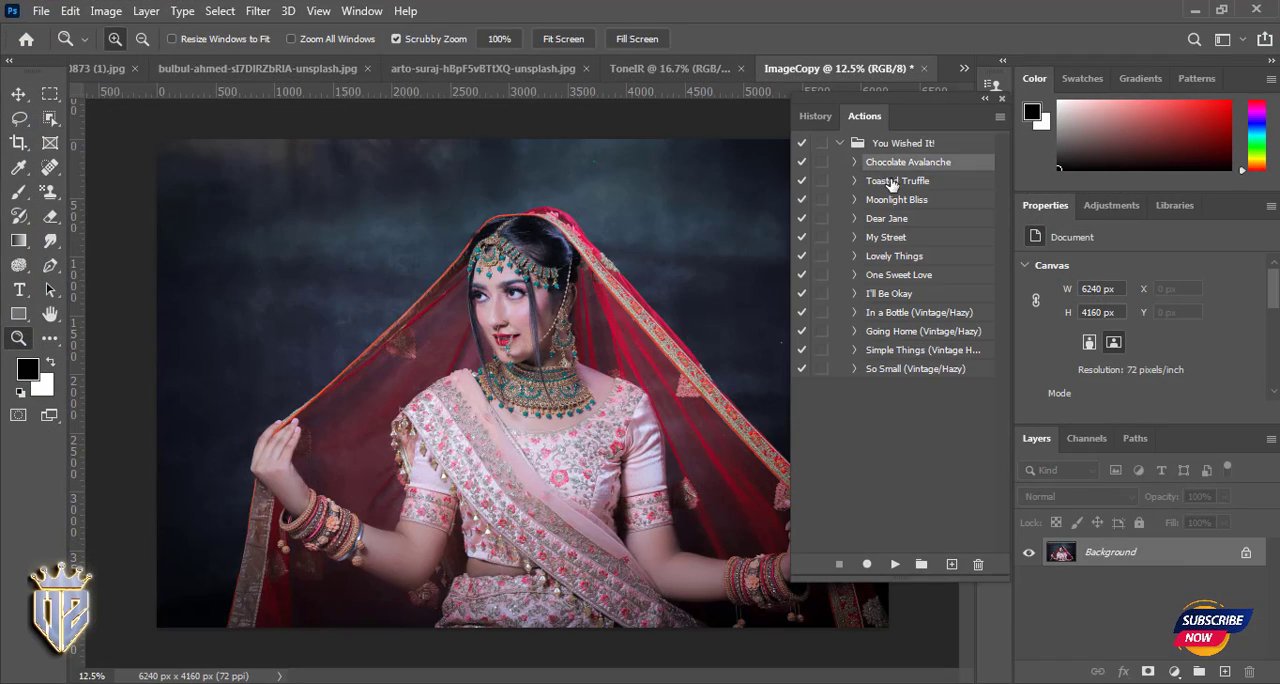
# - Play the My Street action on the photo, remove its effect, and play the Lovely Things action
pyautogui.click(894, 564)
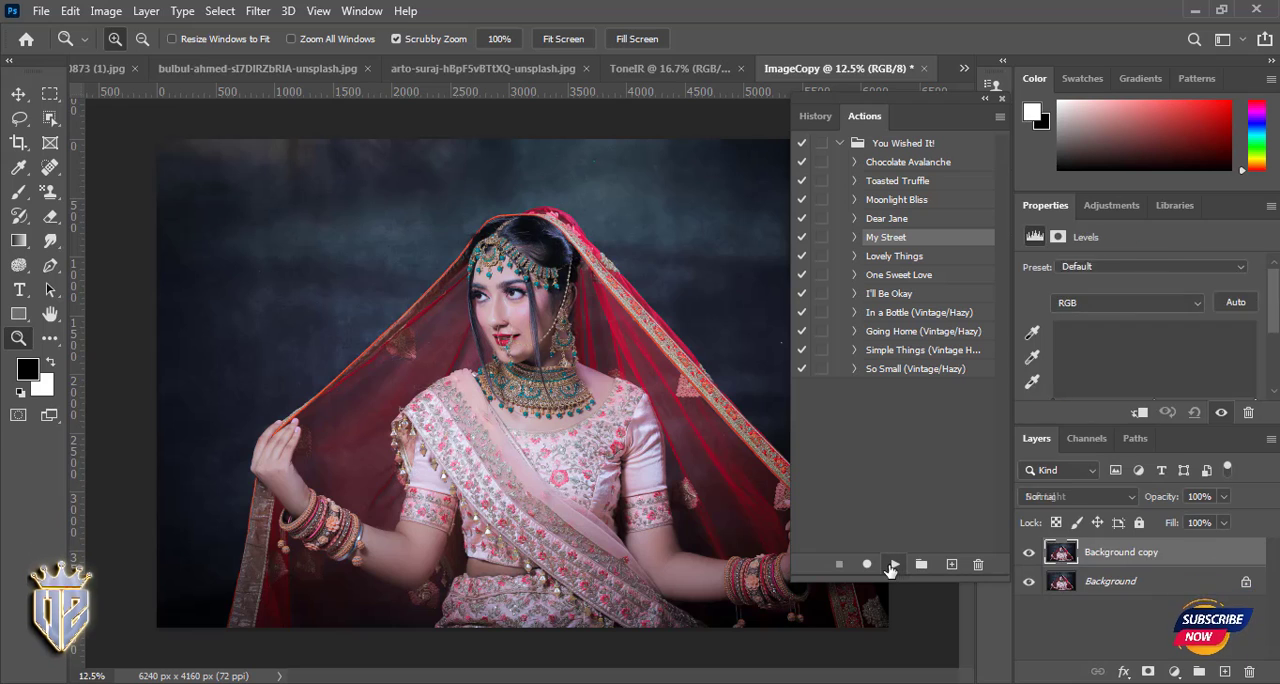
pyautogui.click(894, 256)
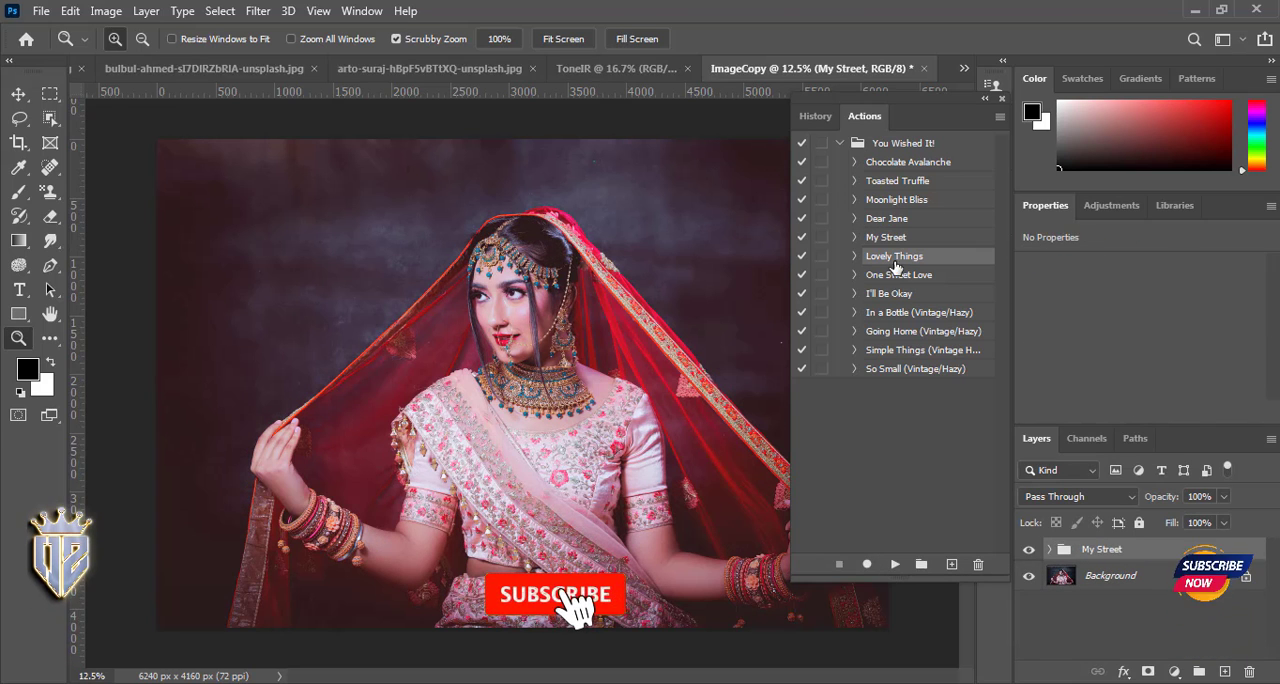
pyautogui.click(894, 564)
pyautogui.click(894, 564)
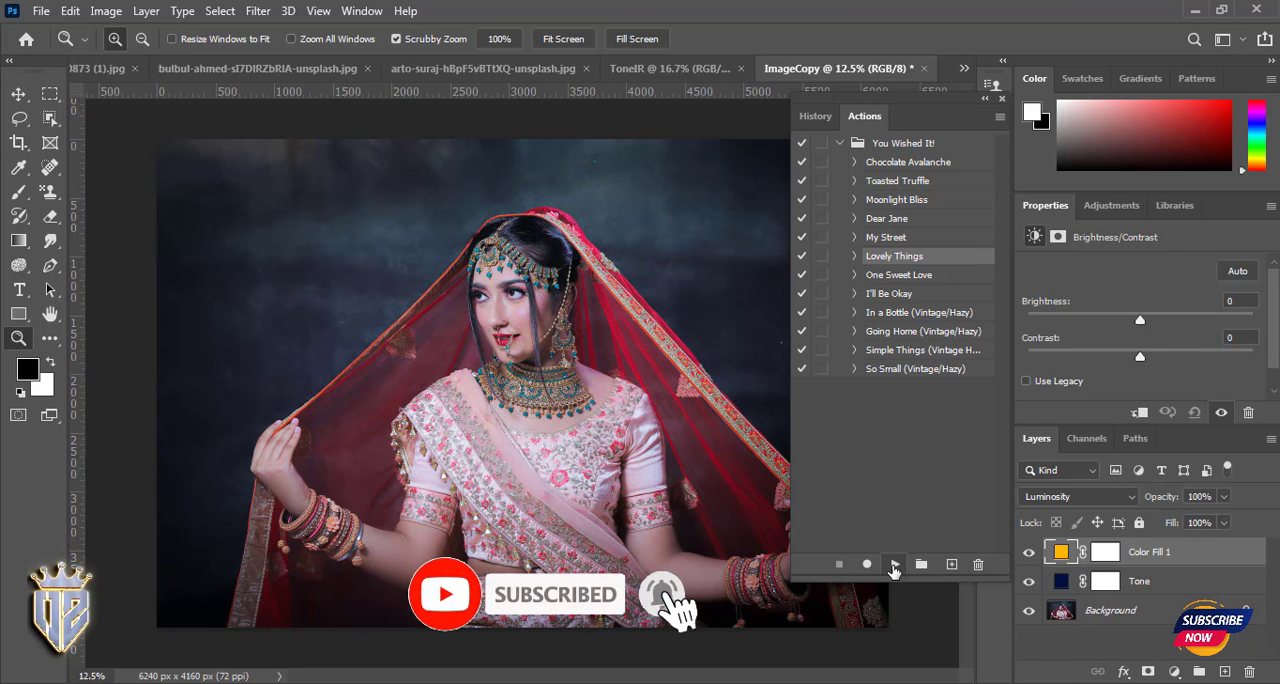
# - Play the One Sweet Love action on the photo and delete its layer group
pyautogui.click(894, 274)
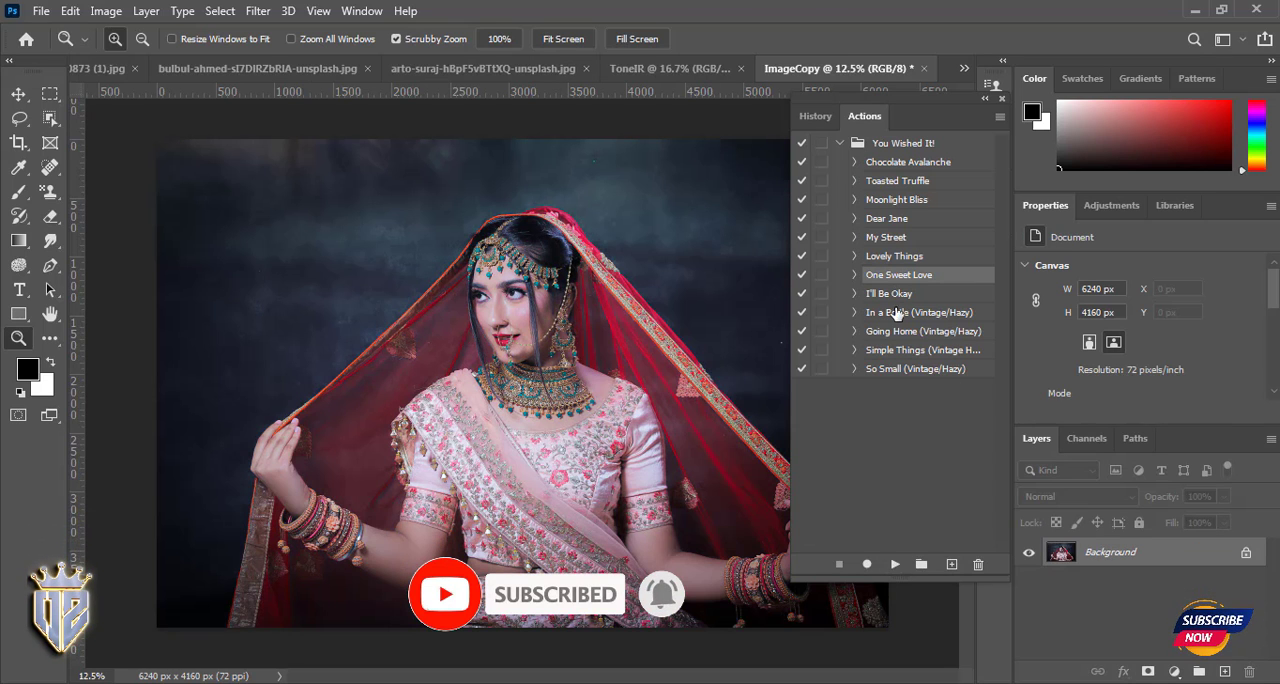
pyautogui.click(894, 564)
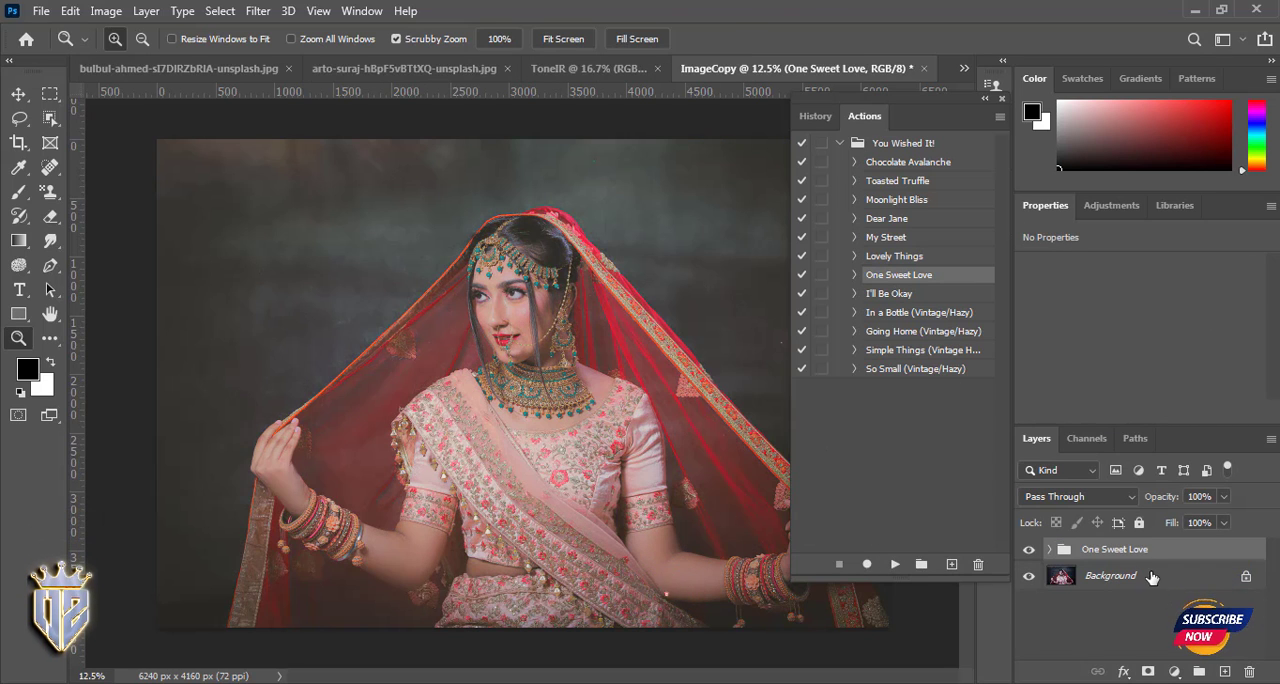
pyautogui.press('Delete')
# - Play the In a Bottle (Vintage/Hazy) action on the photo and delete the resulting layer group
pyautogui.click(894, 564)
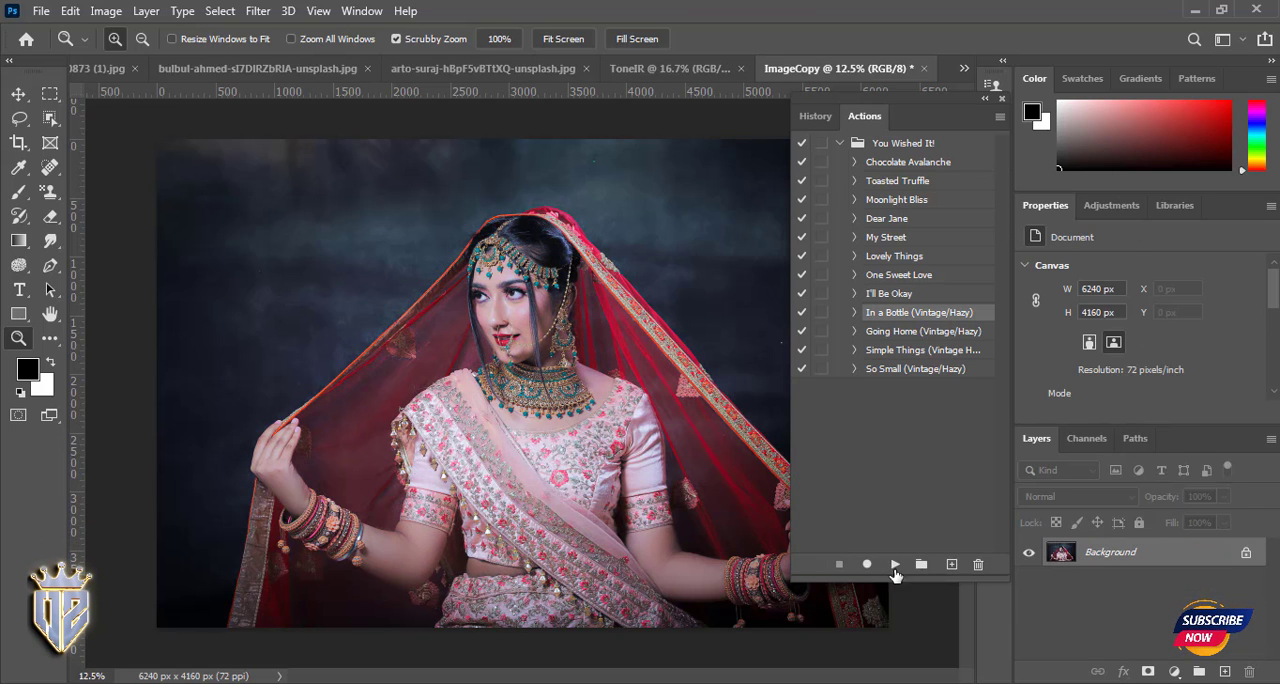
pyautogui.click(894, 564)
pyautogui.press('Delete')
# - Play the Moonlight Bliss action, toggle its layer group's visibility to compare with the original, and delete the group
pyautogui.click(894, 564)
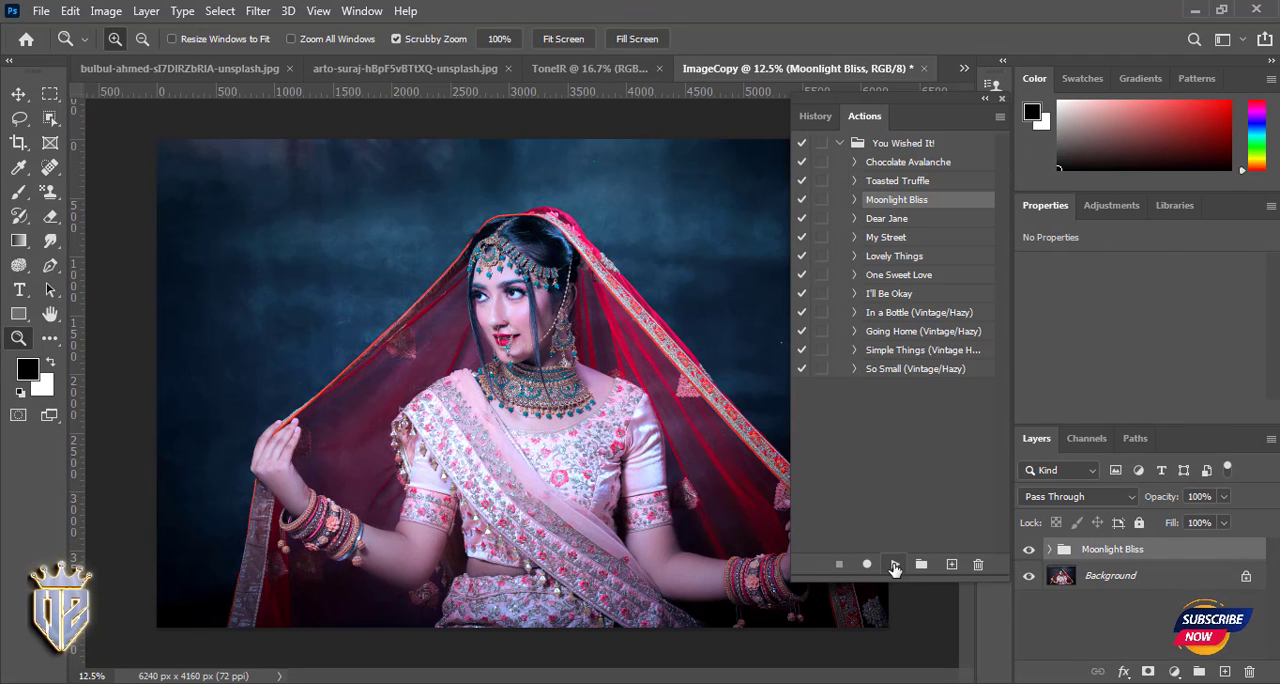
pyautogui.click(1030, 550)
pyautogui.click(1029, 550)
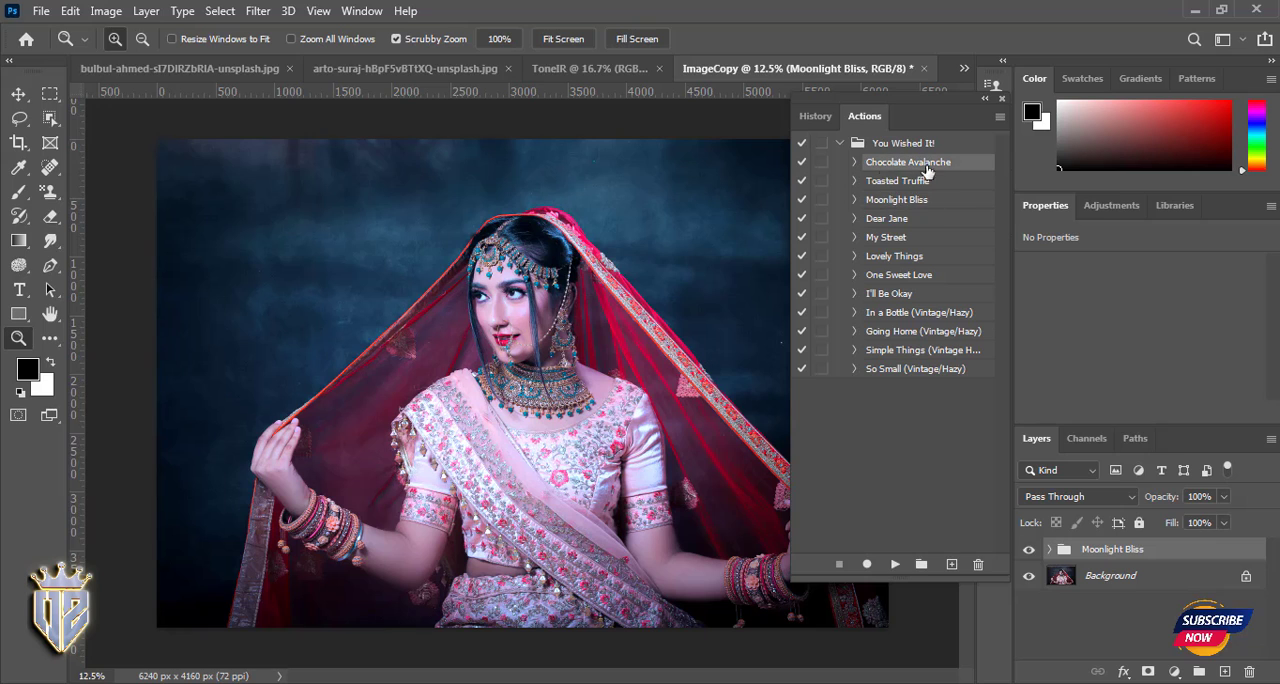
pyautogui.click(920, 331)
pyautogui.press('Delete')
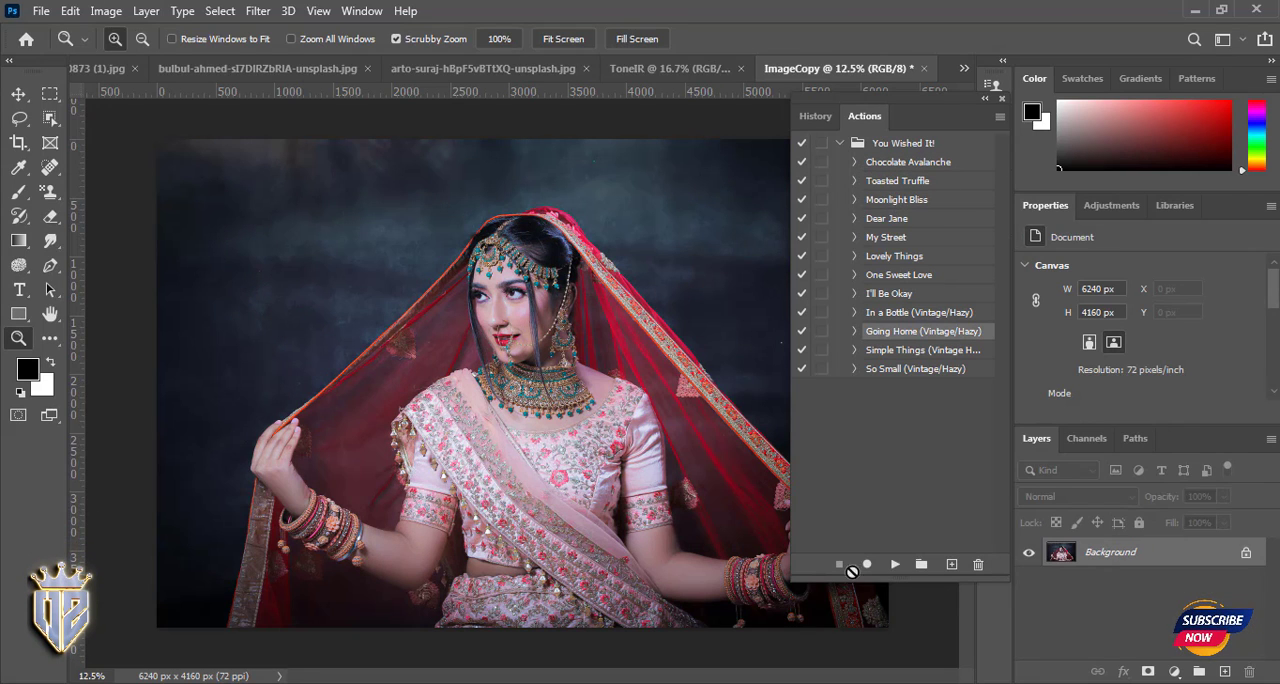
# - Play the Going Home (Vintage/Hazy) action, delete its layer group, and select the So Small (Vintage/Hazy) action
pyautogui.click(894, 564)
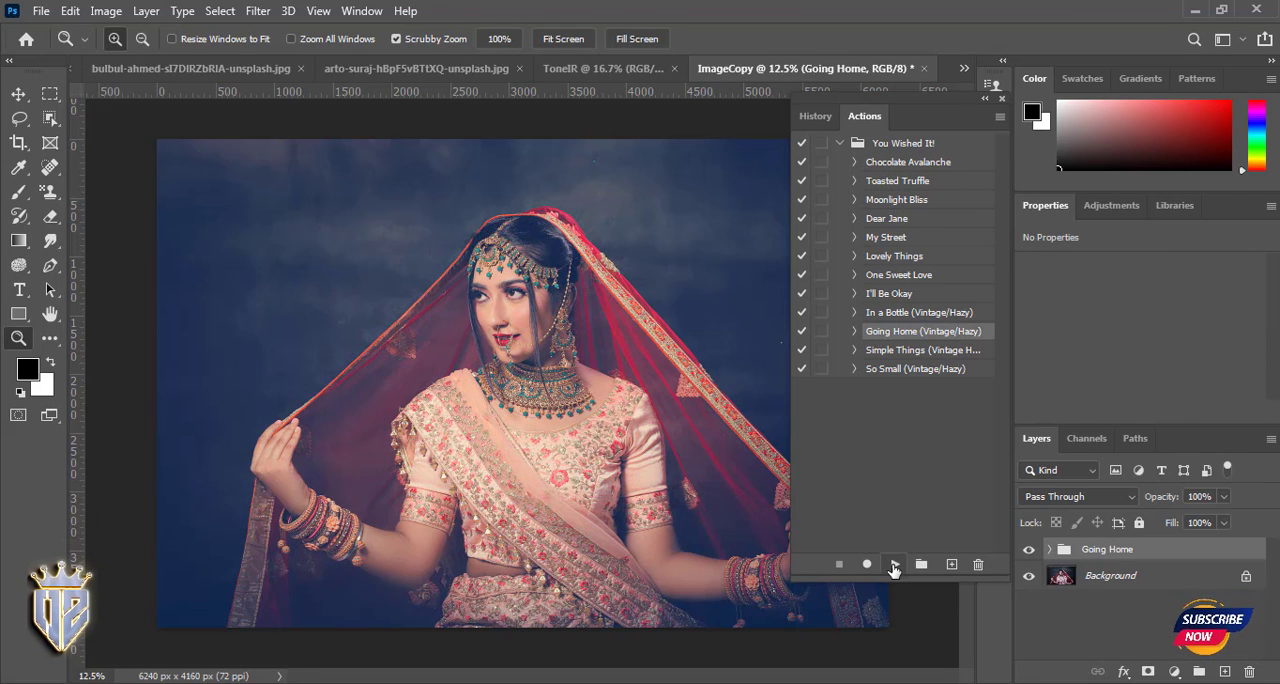
pyautogui.press('Delete')
pyautogui.click(911, 372)
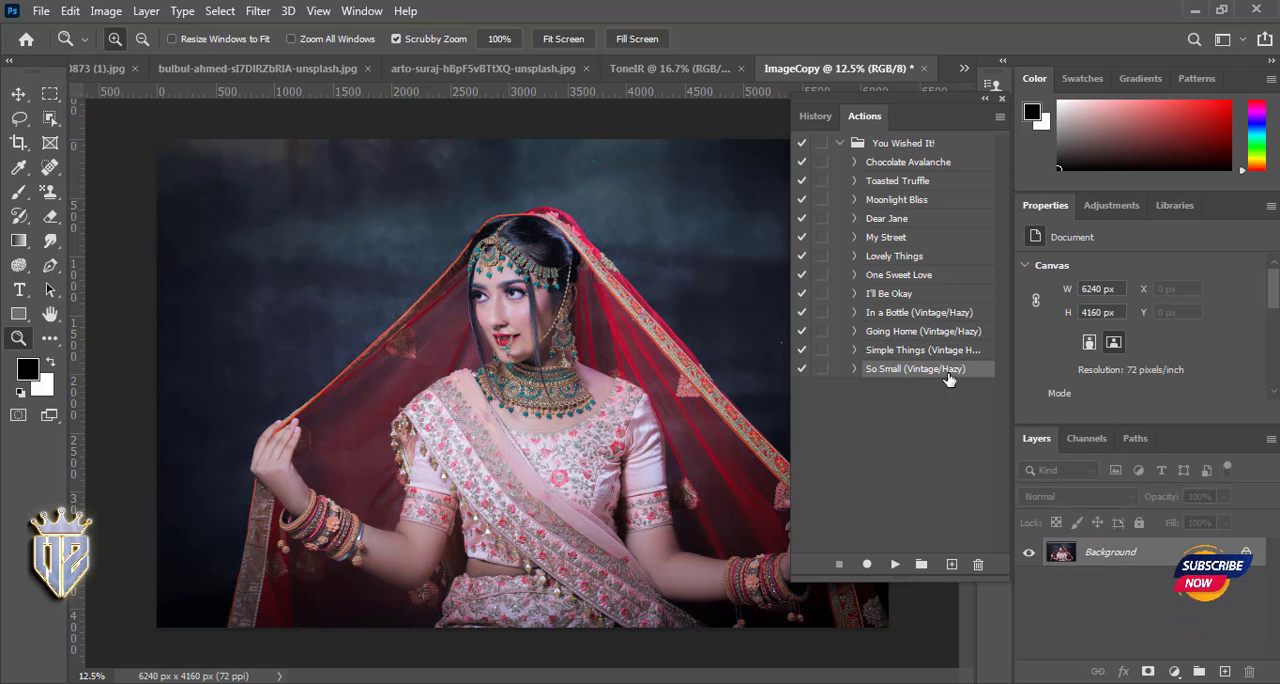
# - Play the So Small (Vintage/Hazy) action on the photo and delete its layer group
pyautogui.click(895, 564)
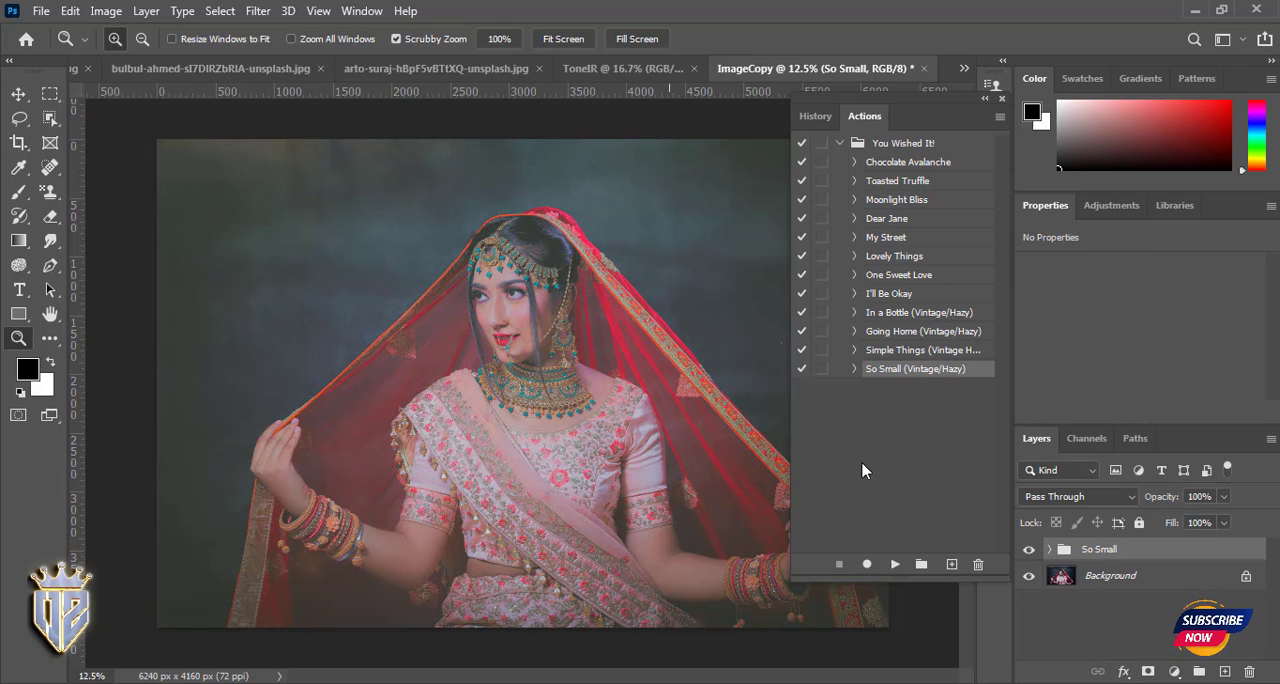
pyautogui.press('Delete')
# - Switch to the open wedding couple photo and play the My Street action on it
pyautogui.click(450, 70)
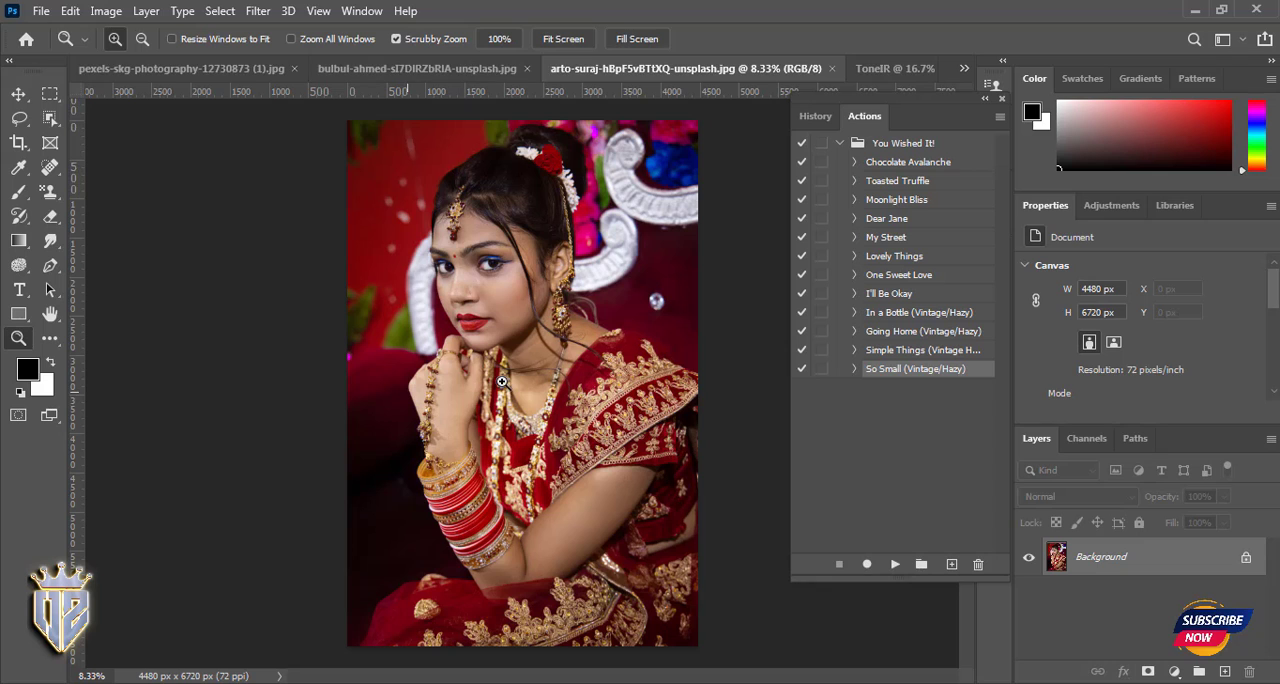
pyautogui.click(285, 69)
pyautogui.click(449, 69)
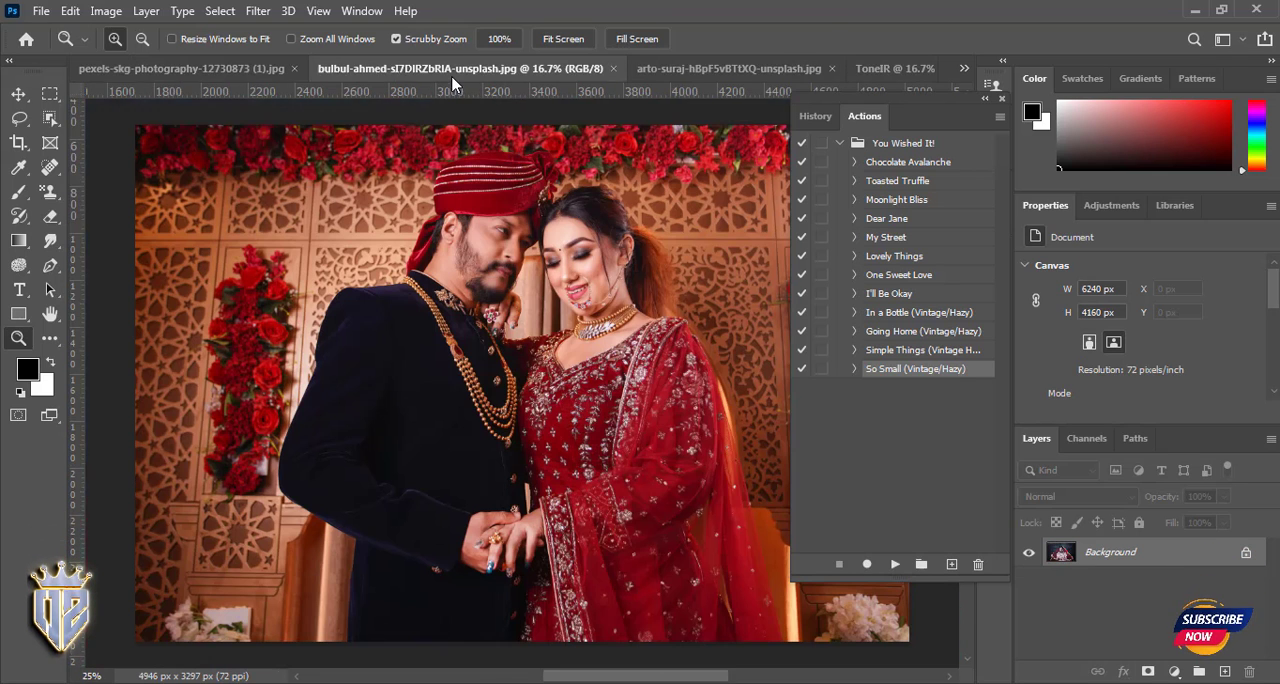
pyautogui.click(886, 240)
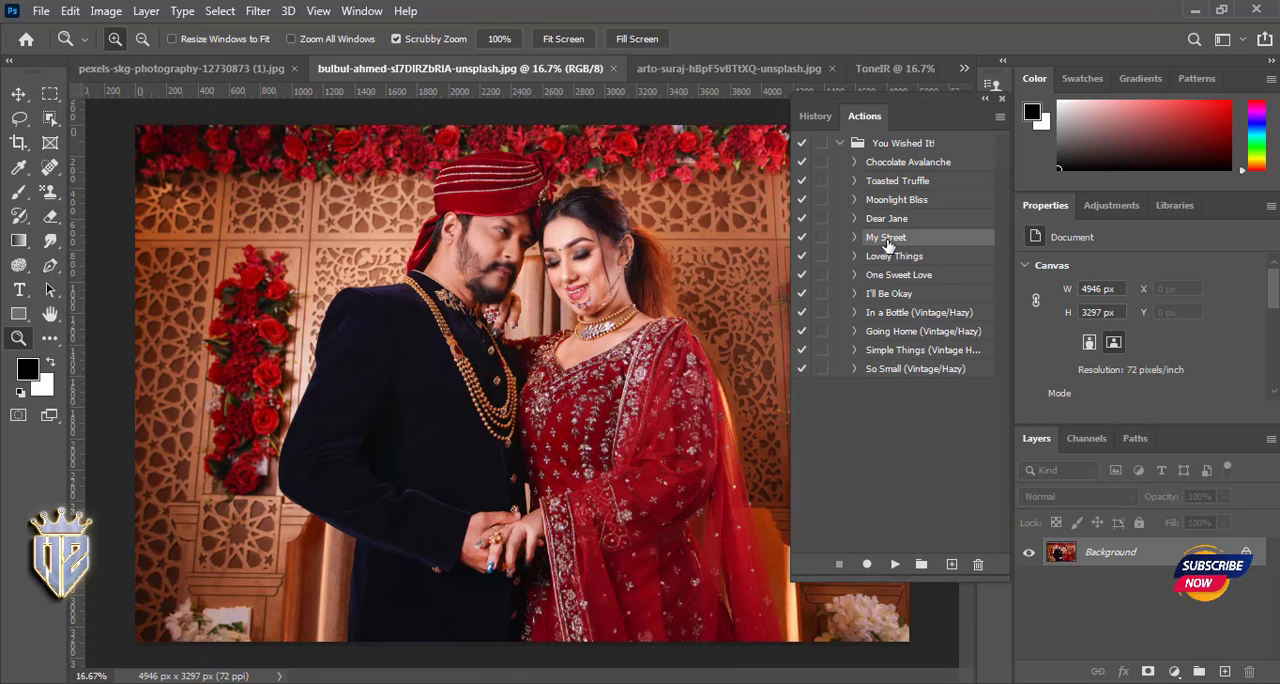
pyautogui.click(895, 564)
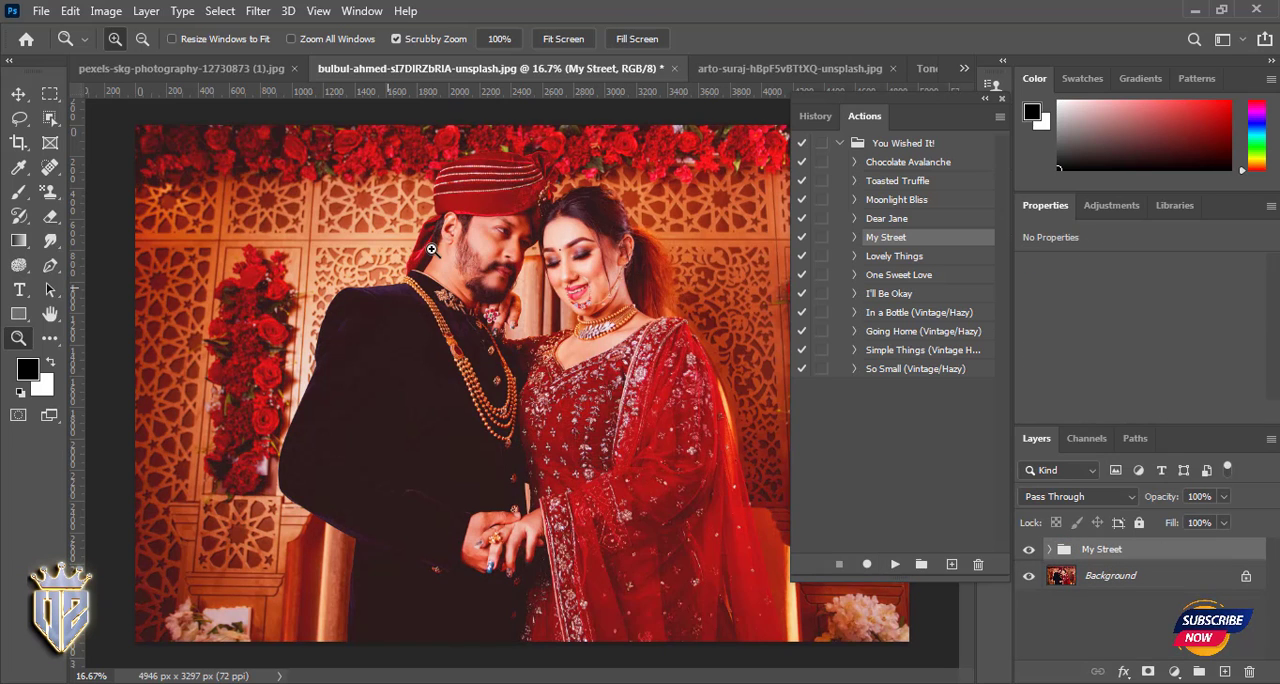
# - Try red, near-white and violet fill colours on the Glow layer of the My Street group and cancel the change
pyautogui.click(1049, 549)
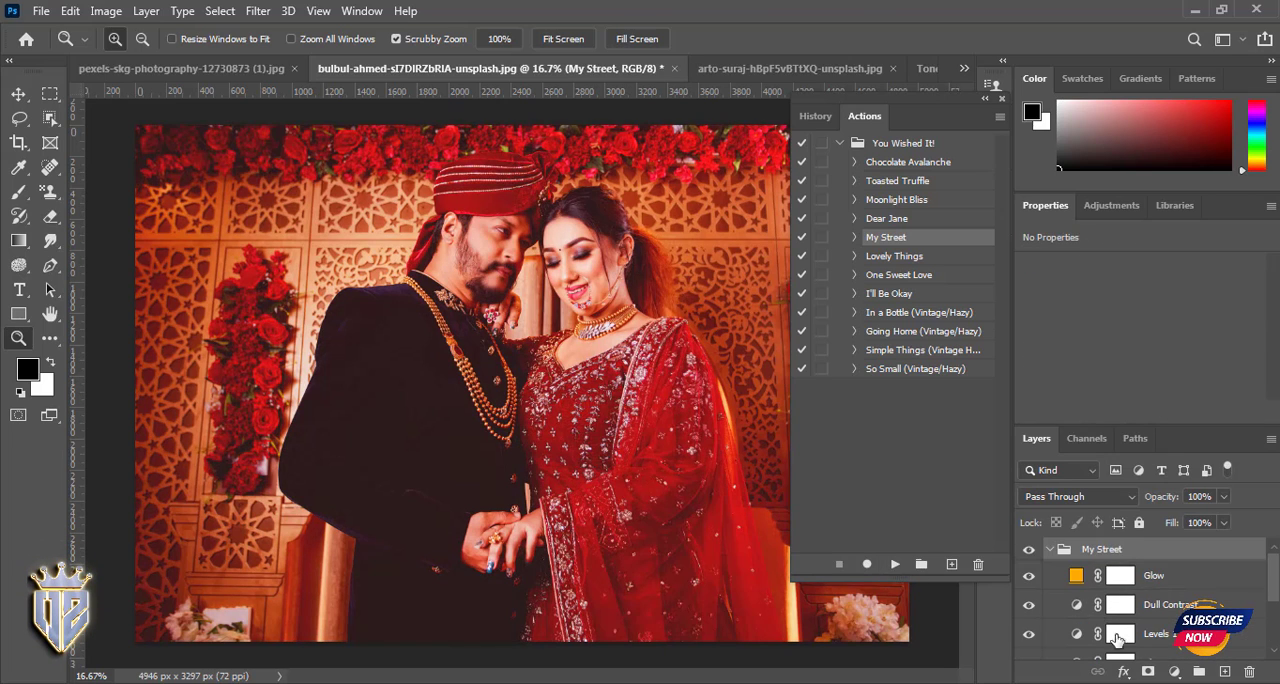
pyautogui.click(1076, 577)
pyautogui.doubleClick(1076, 577)
pyautogui.moveTo(569, 86); pyautogui.dragTo(1003, 88)
pyautogui.moveTo(951, 206); pyautogui.dragTo(979, 169)
pyautogui.moveTo(1096, 155); pyautogui.dragTo(1094, 130)
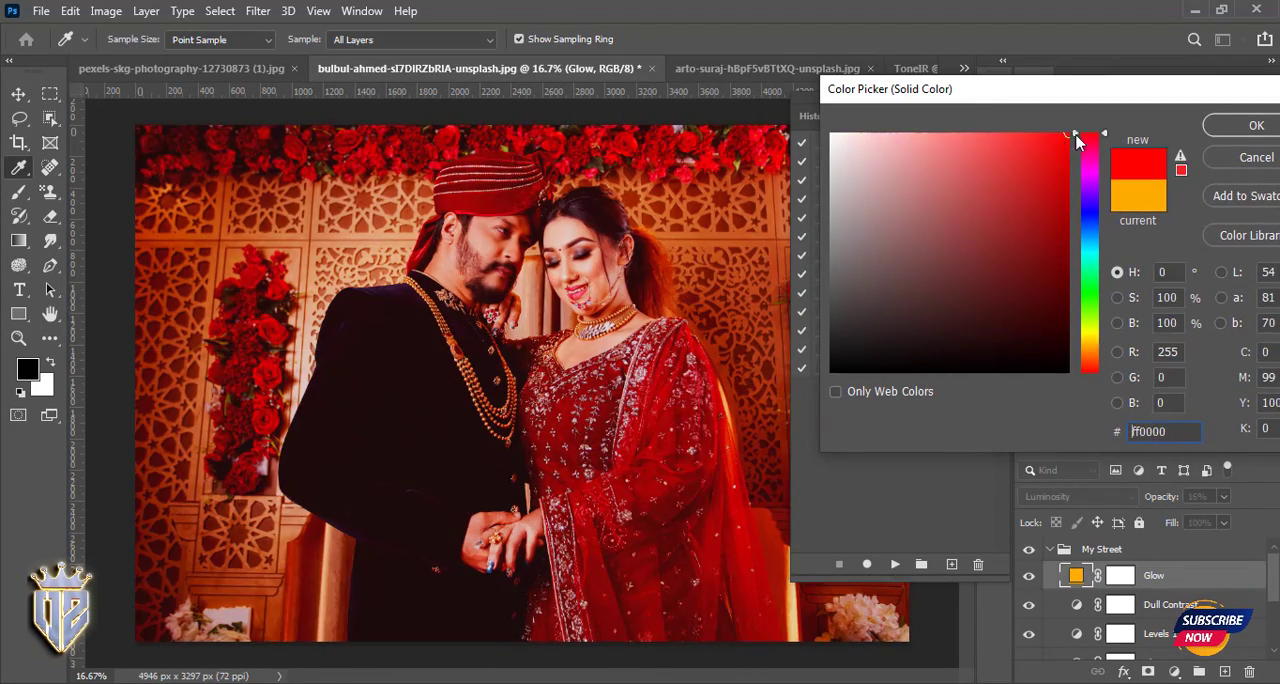
pyautogui.moveTo(968, 195); pyautogui.dragTo(833, 139)
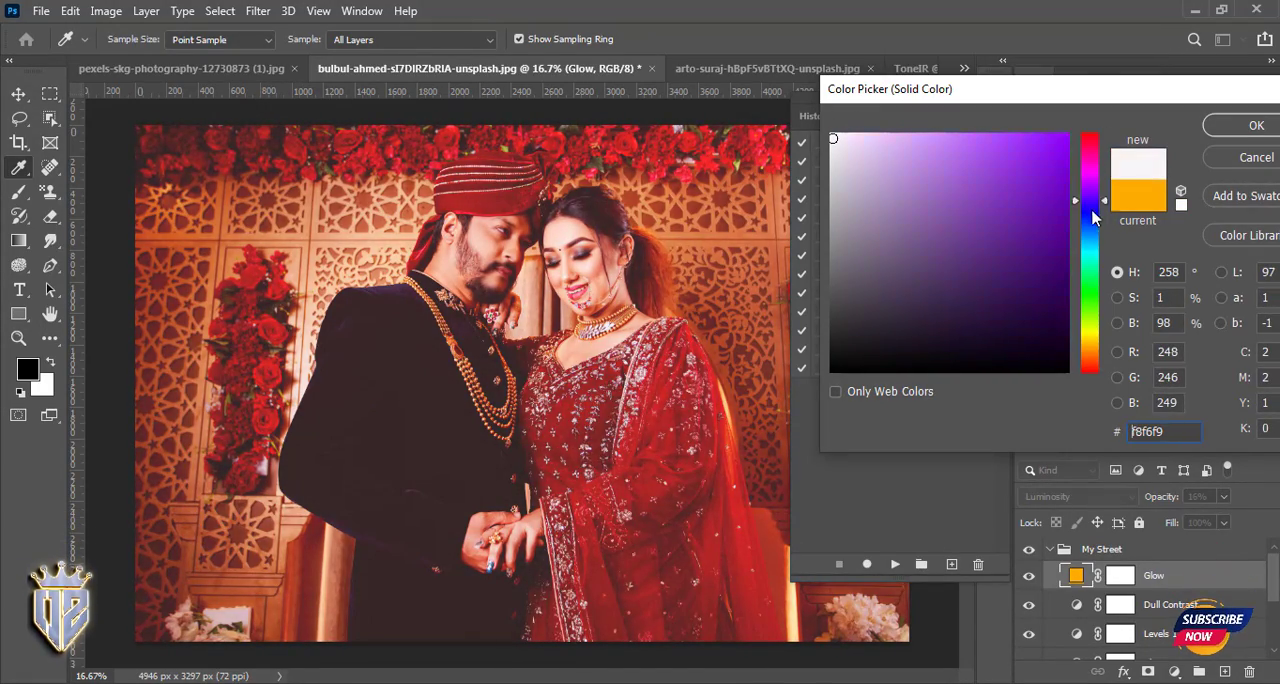
pyautogui.moveTo(1092, 212); pyautogui.dragTo(1092, 216)
pyautogui.moveTo(1040, 148); pyautogui.dragTo(891, 183)
pyautogui.click(1255, 158)
pyautogui.press('z')
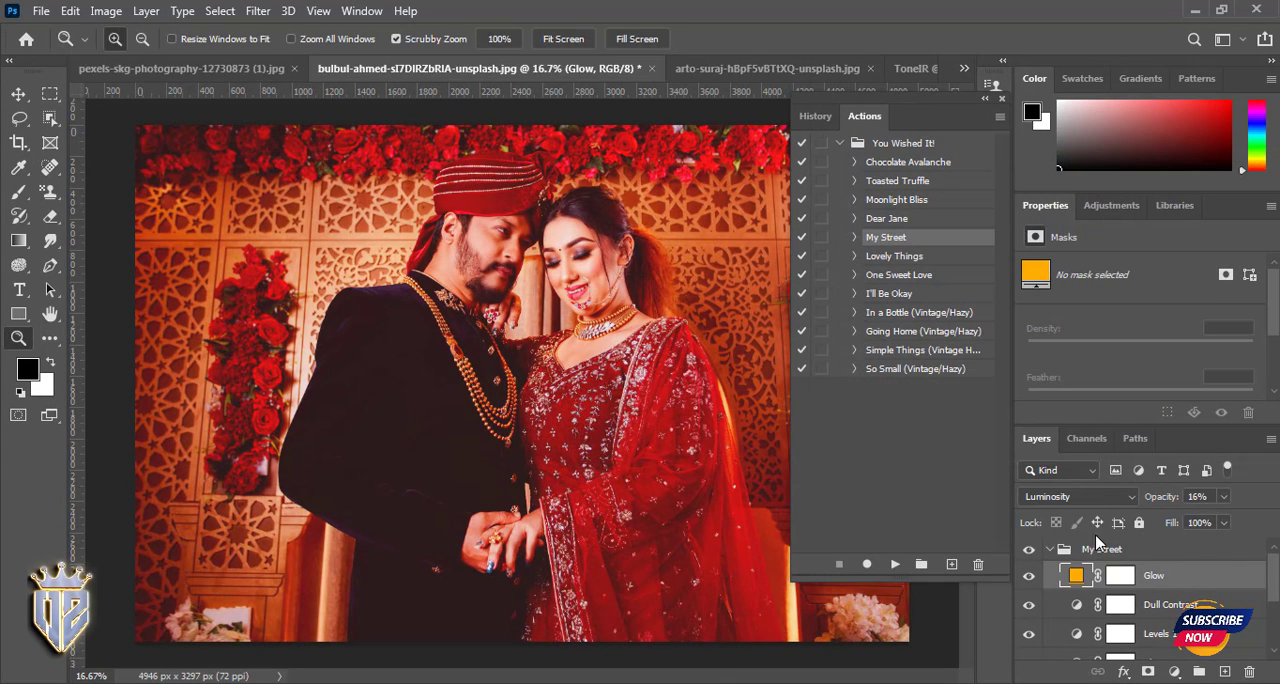
# - Collapse the My Street layer group and delete it
pyautogui.click(1050, 549)
pyautogui.click(1131, 556)
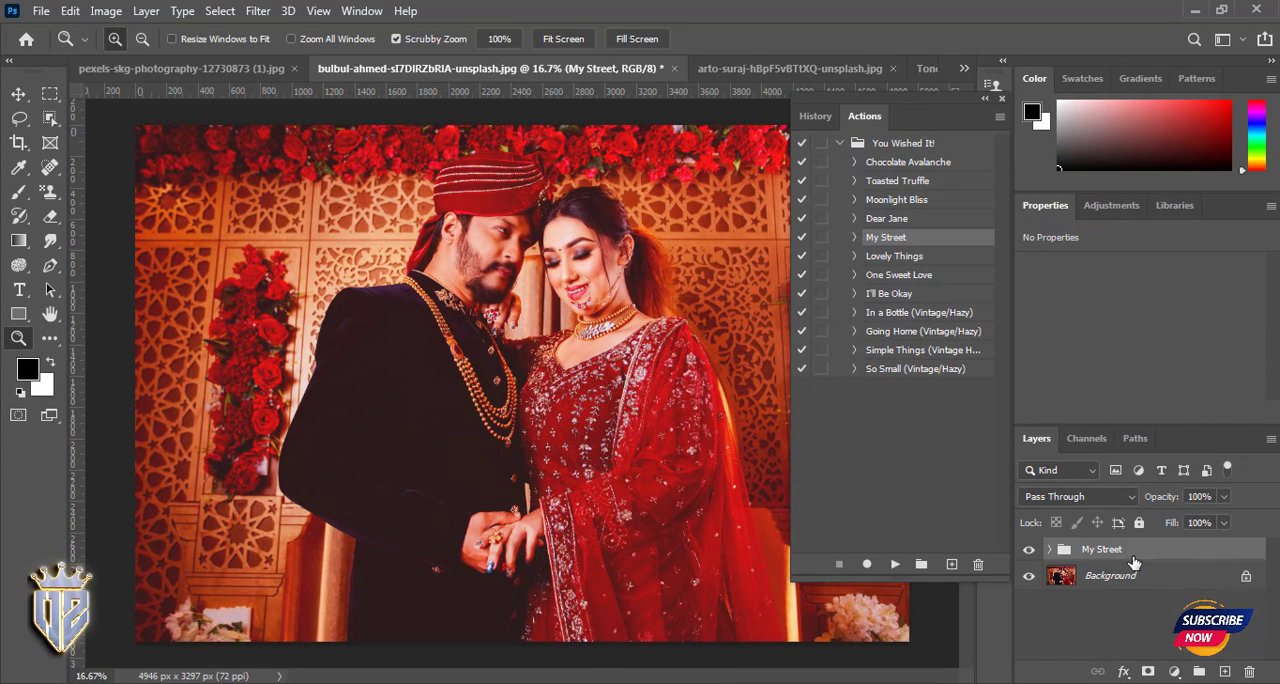
pyautogui.press('Delete')
# - Play the Lovely Things action and recolour its Tone fill layer to a dark slate blue
pyautogui.click(905, 259)
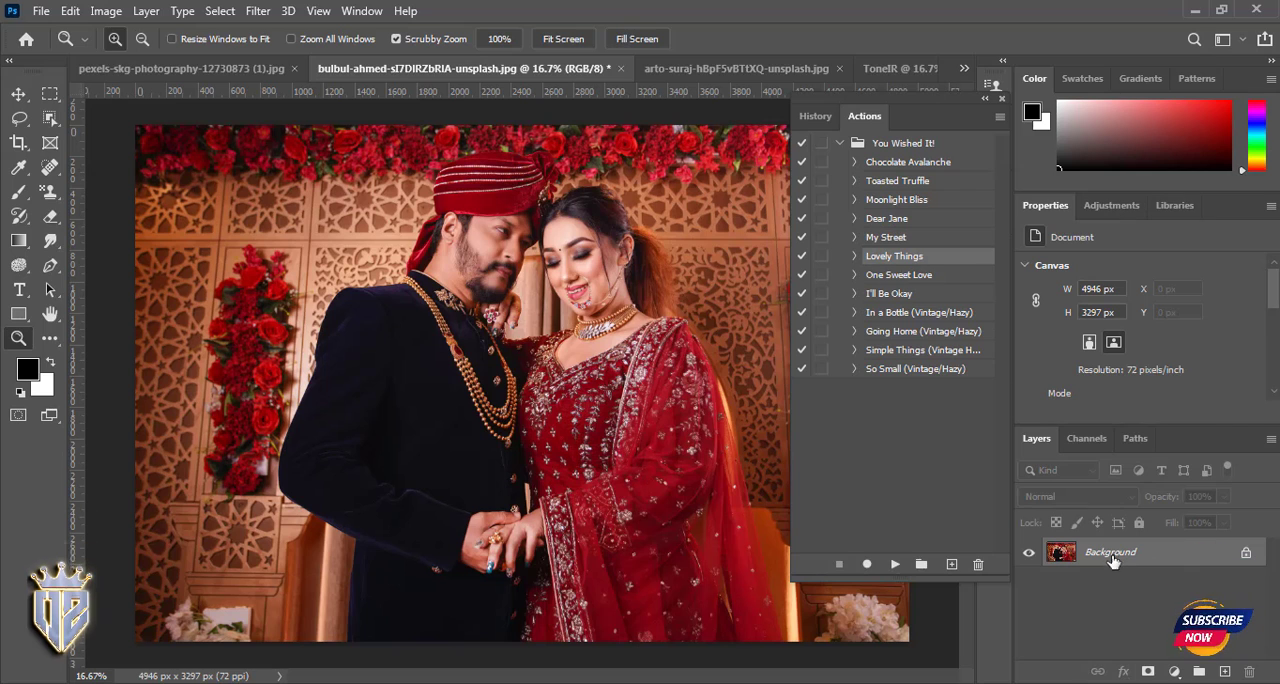
pyautogui.click(893, 565)
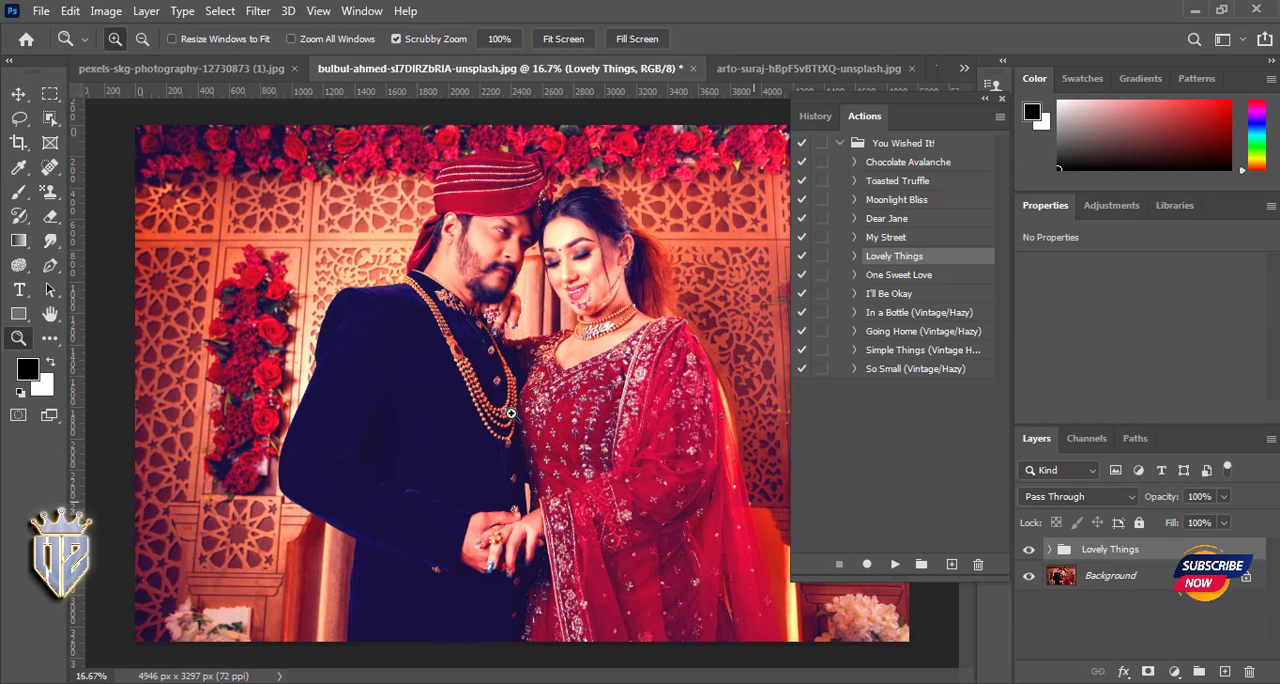
pyautogui.click(1048, 550)
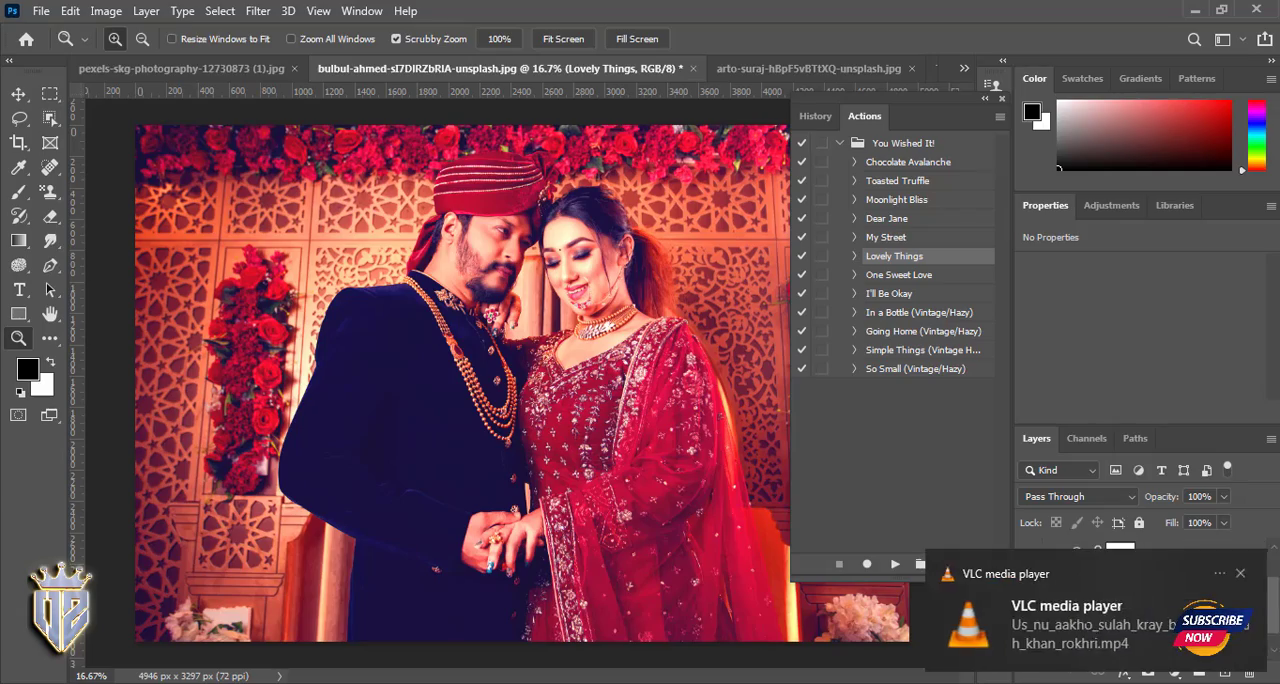
pyautogui.doubleClick(1076, 639)
pyautogui.moveTo(995, 235); pyautogui.dragTo(874, 293)
pyautogui.click(1210, 125)
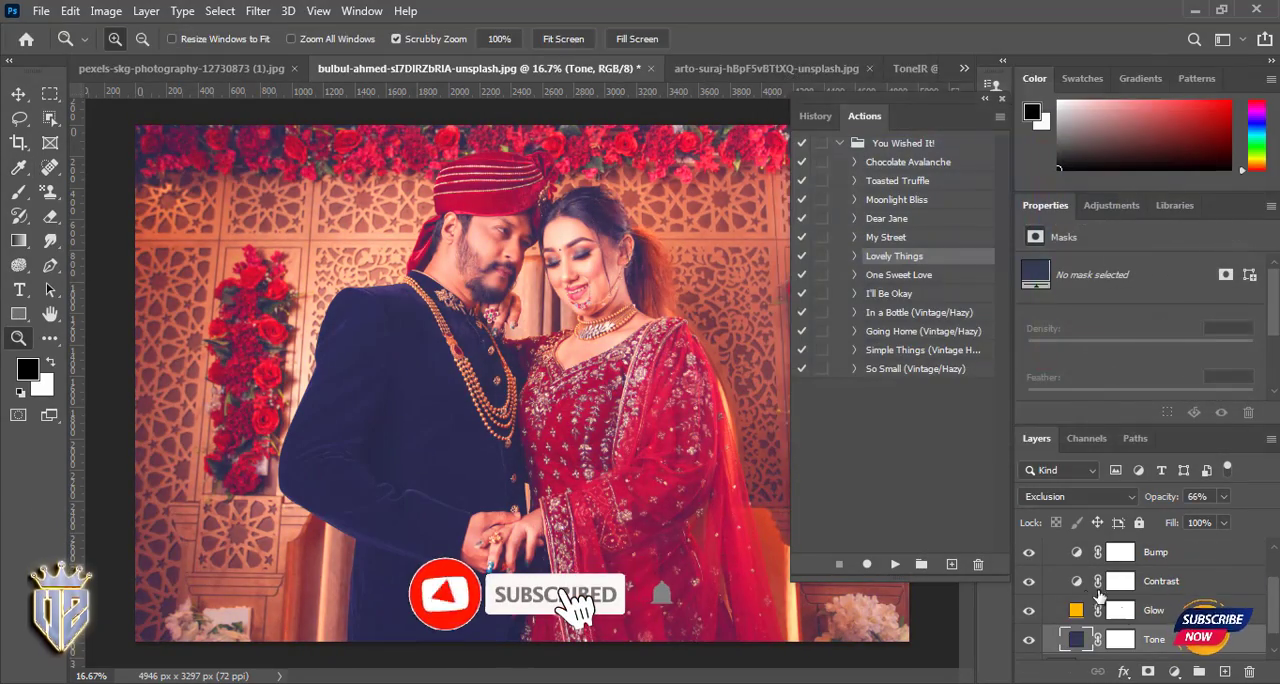
# - Recolour the Glow fill layer to a muted gold and the Sheer Haze fill layer to a dark purple
pyautogui.doubleClick(1076, 610)
pyautogui.moveTo(897, 172); pyautogui.dragTo(890, 236)
pyautogui.click(1207, 128)
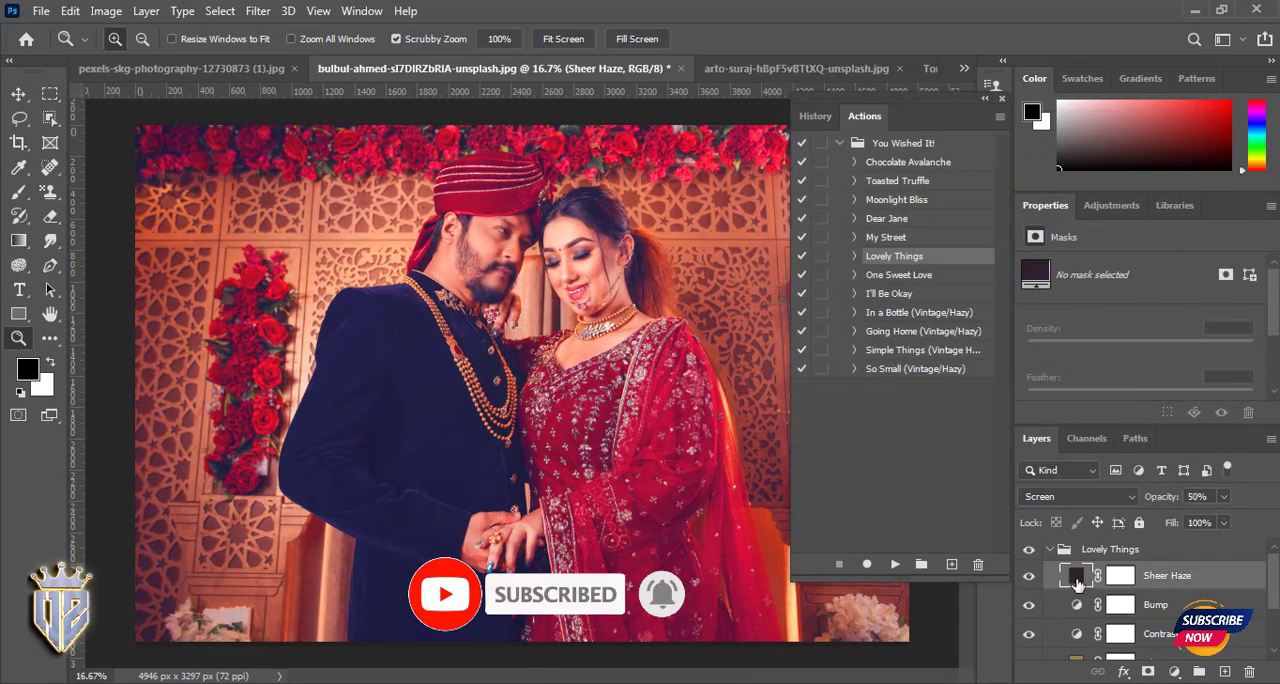
pyautogui.click(977, 298)
pyautogui.moveTo(978, 299); pyautogui.dragTo(992, 331)
pyautogui.click(1201, 126)
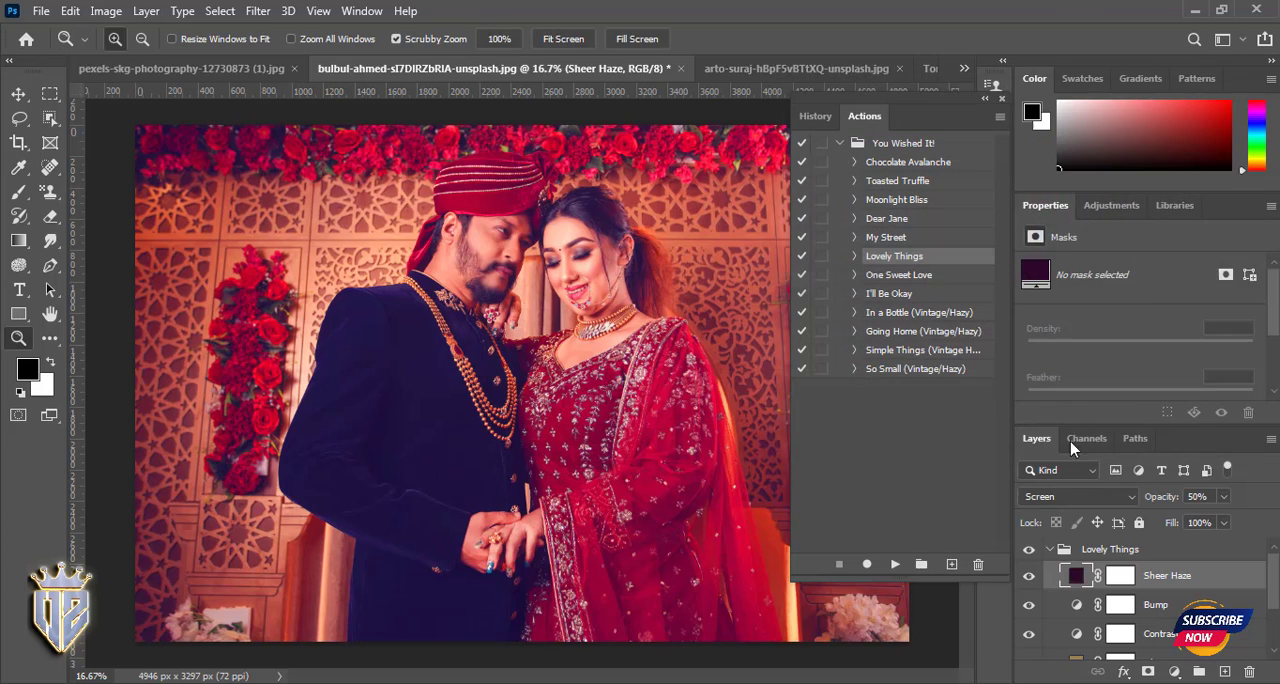
# - Toggle the collapsed Lovely Things group's visibility to compare with the original, and delete the group
pyautogui.click(1049, 549)
pyautogui.click(1029, 549)
pyautogui.click(1029, 549)
pyautogui.click(1029, 549)
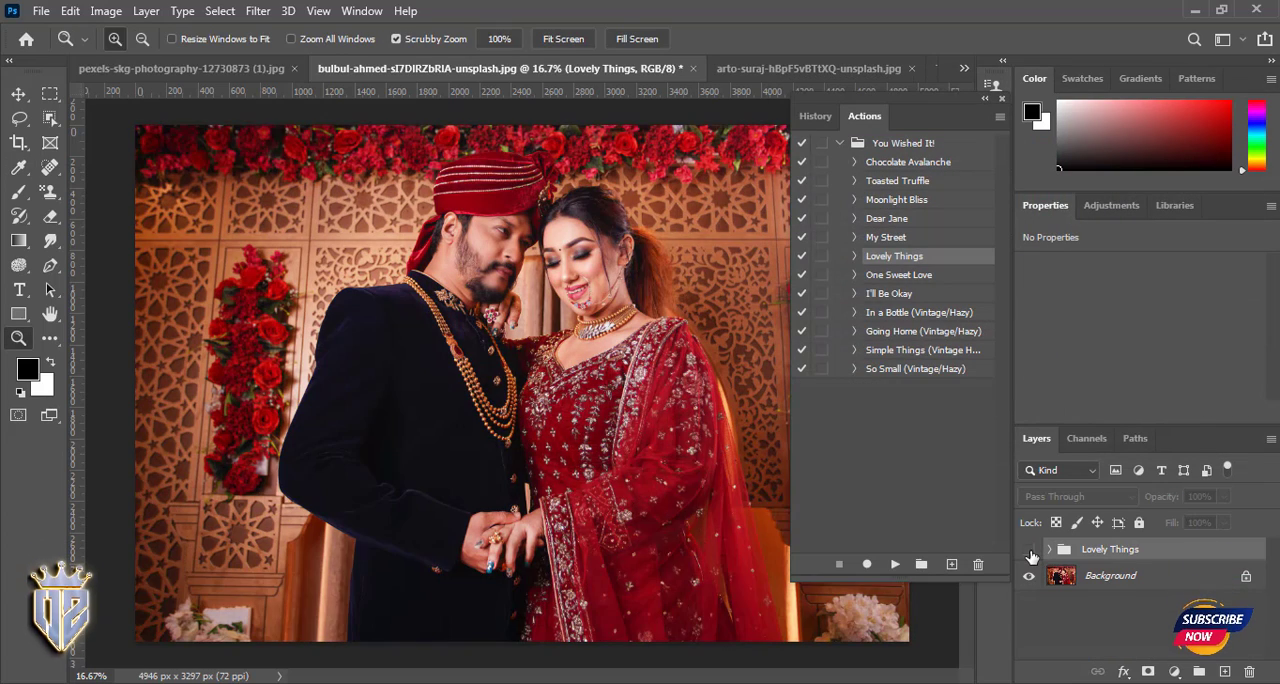
pyautogui.click(1029, 549)
pyautogui.press('Delete')
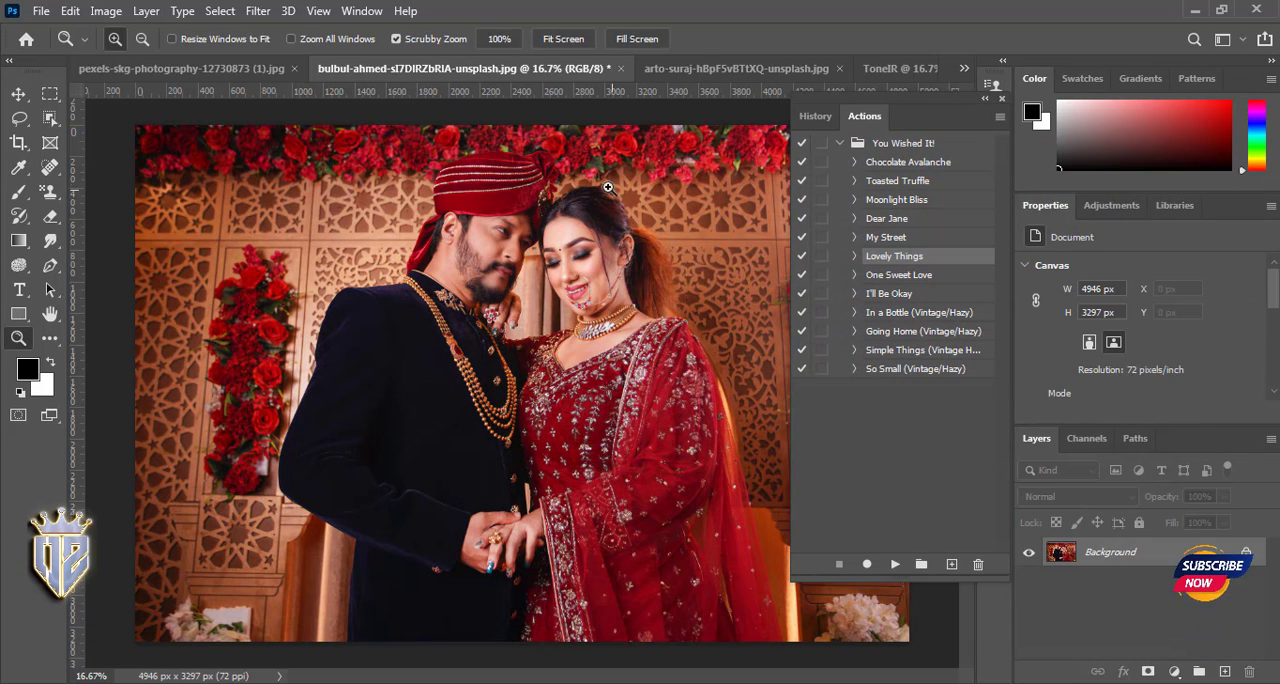
# - Clear all loaded actions and load the wish_3000_wish-photo.com set from the New Digital ACTIONS folder
pyautogui.click(998, 117)
pyautogui.click(1070, 392)
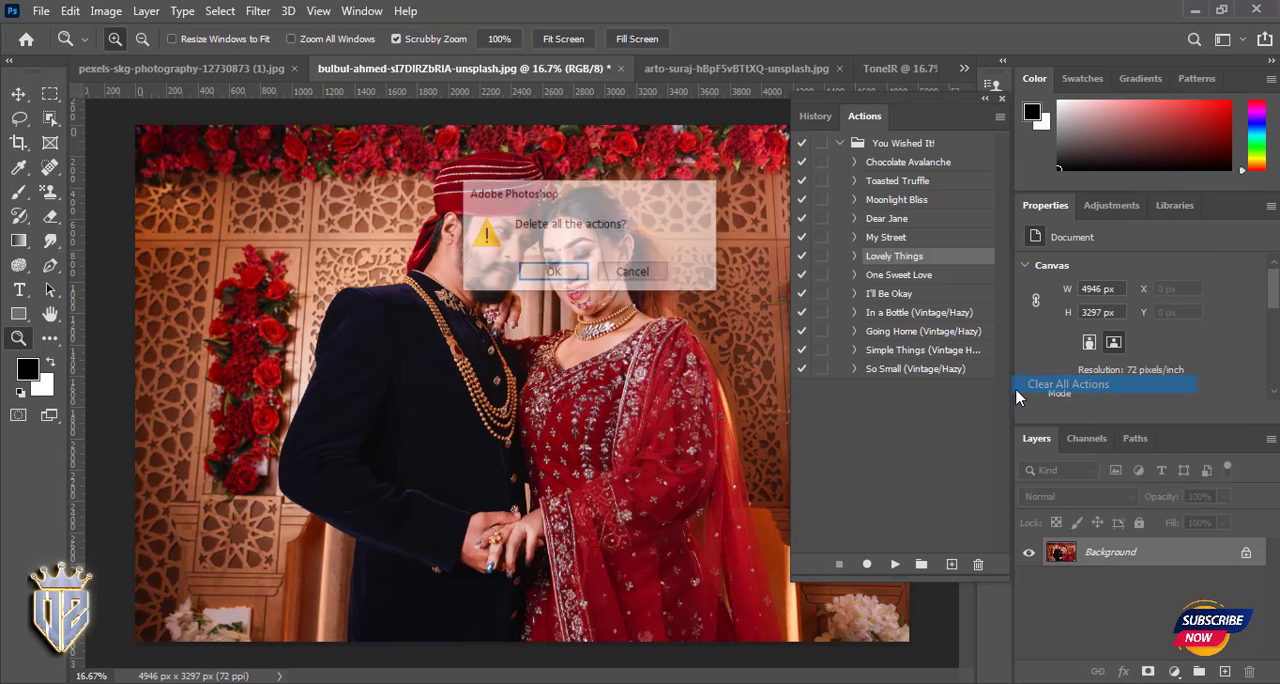
pyautogui.press('Return')
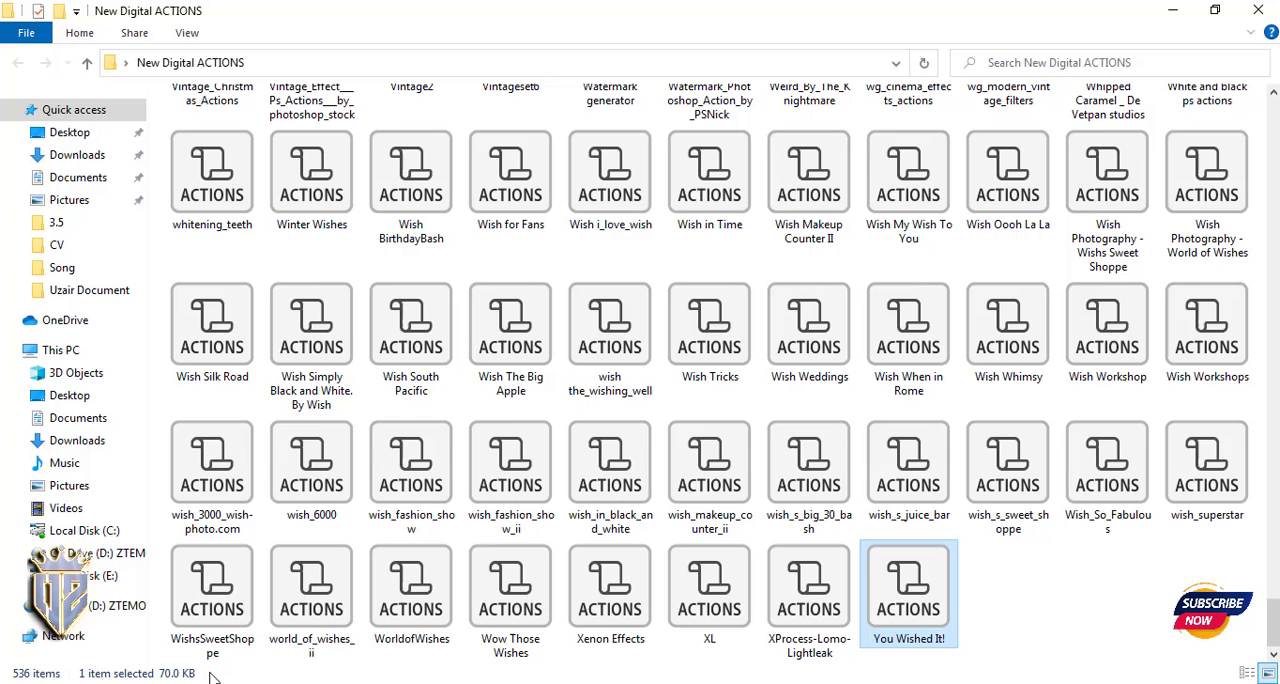
pyautogui.click(220, 535)
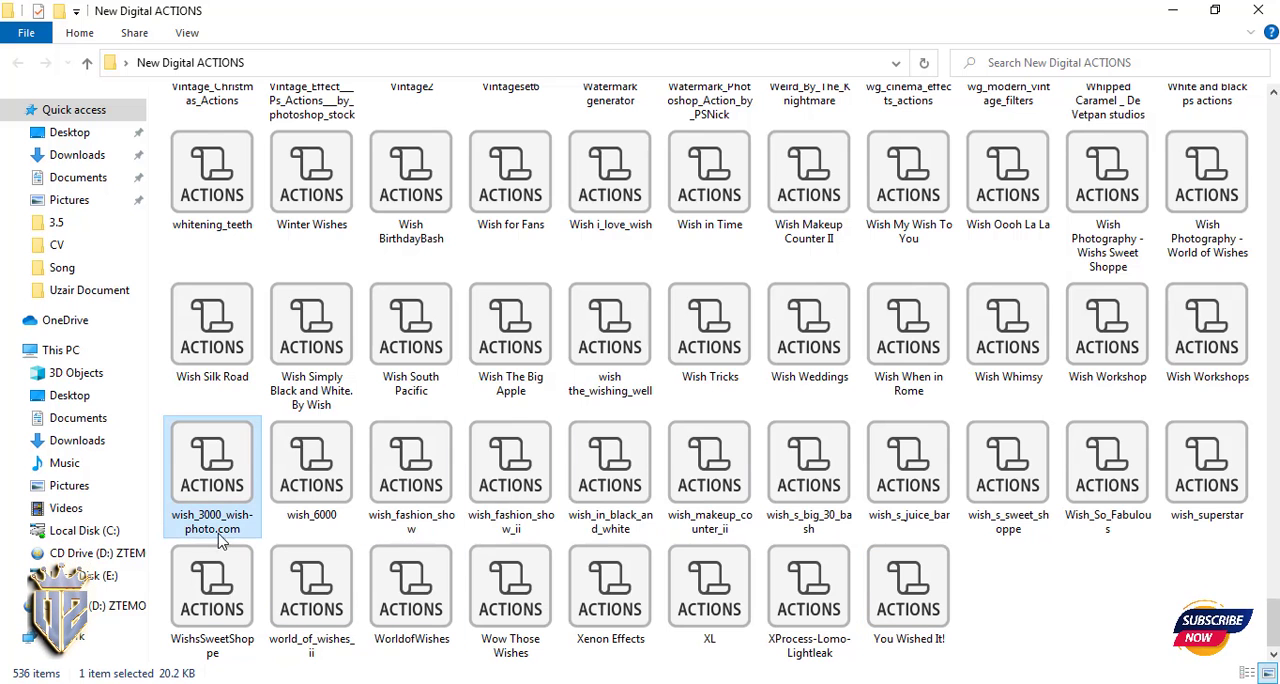
pyautogui.moveTo(208, 485); pyautogui.dragTo(866, 378)
# - Preview the Fabulous Day and Midnight Stroll actions one after the other, removing the layers each one adds
pyautogui.click(894, 566)
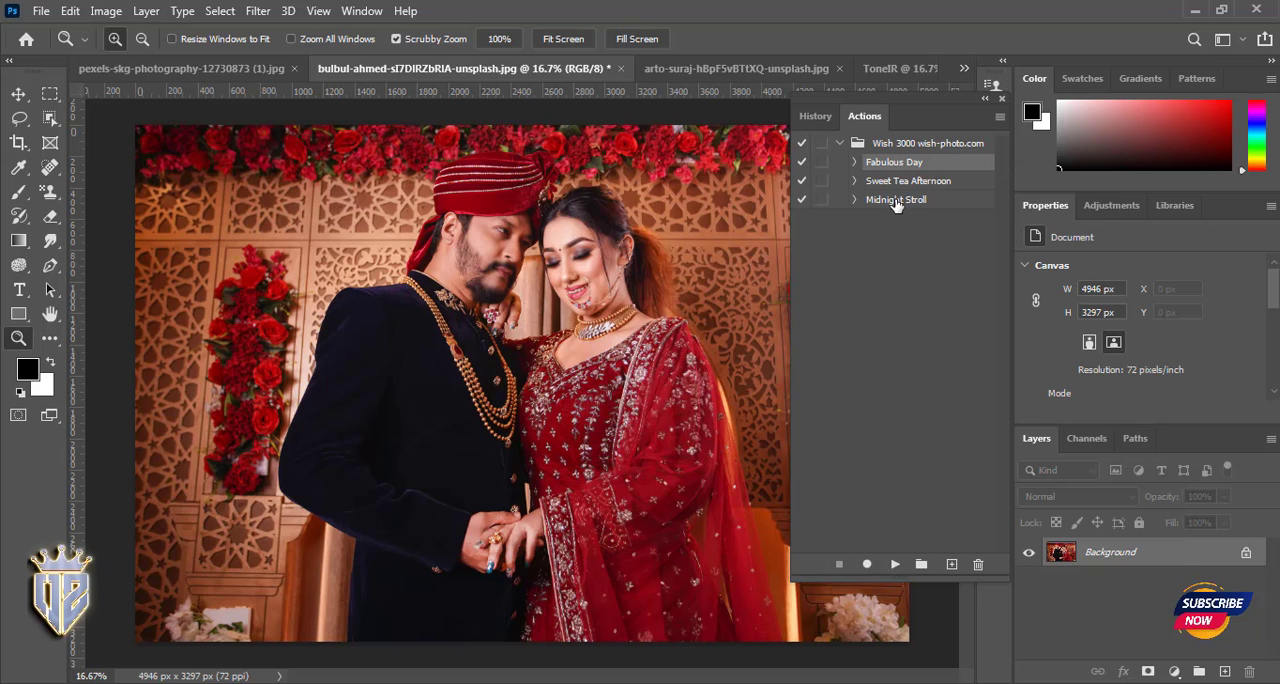
pyautogui.click(903, 199)
pyautogui.click(921, 564)
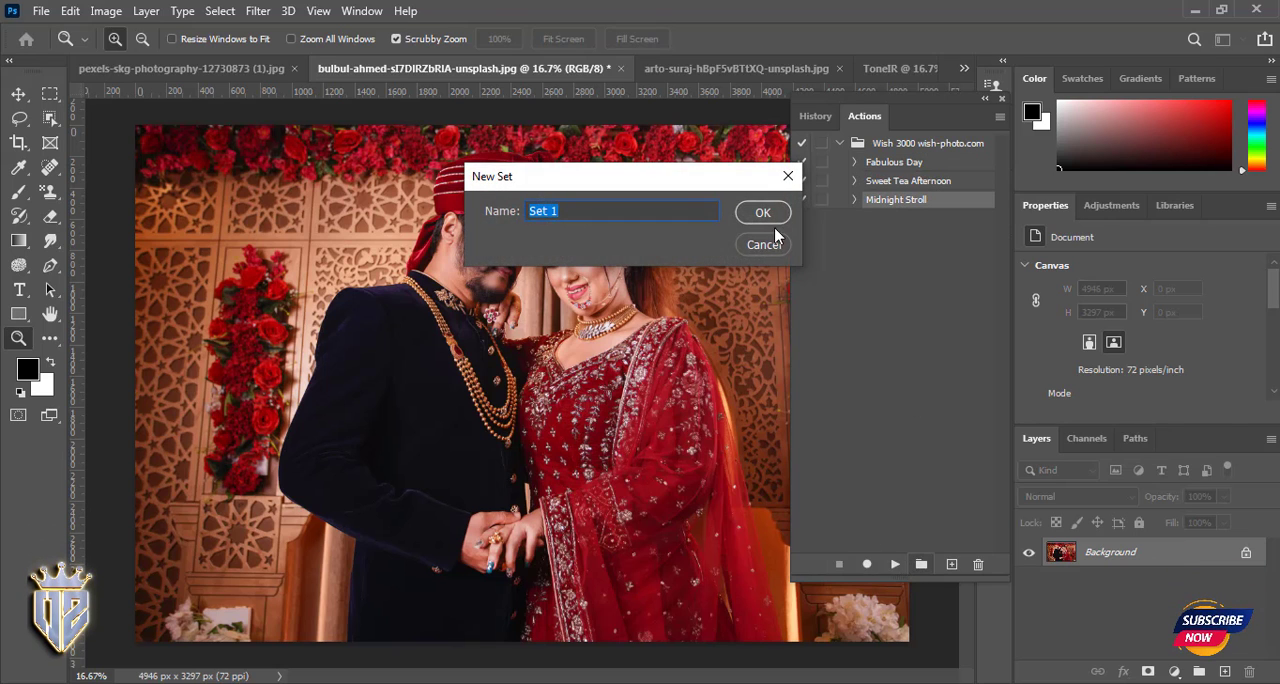
pyautogui.click(770, 241)
pyautogui.click(894, 564)
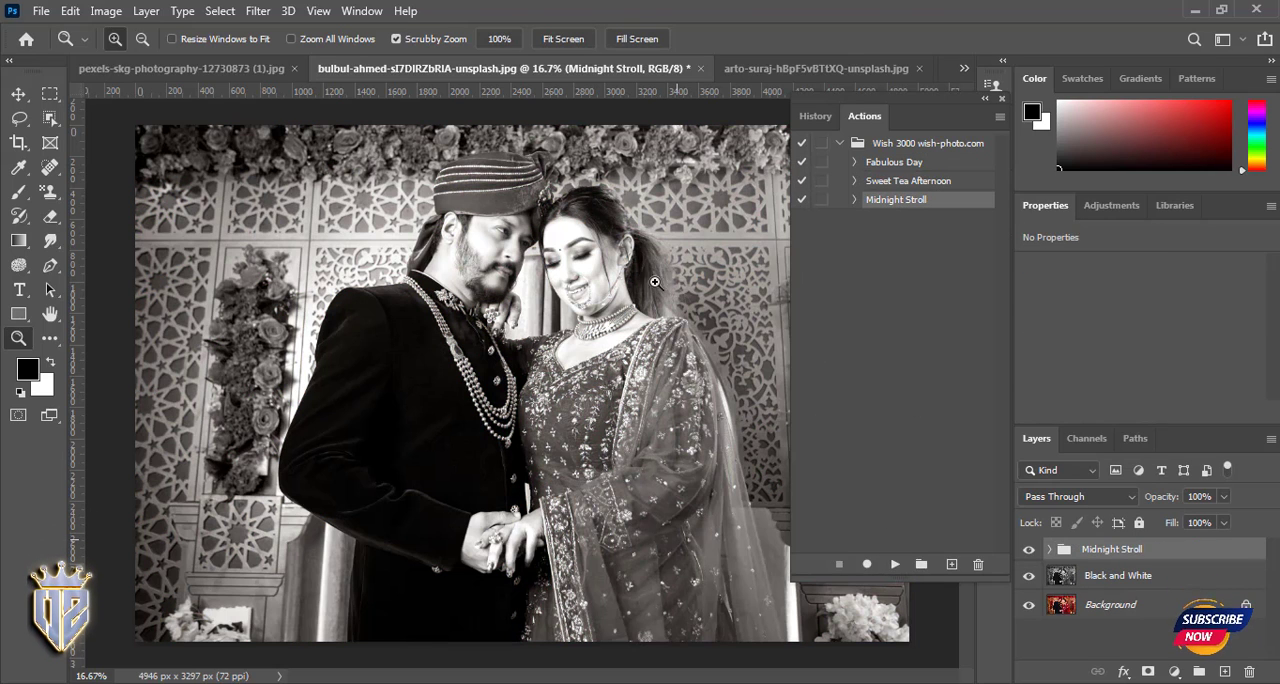
pyautogui.press('Delete')
pyautogui.press('Delete')
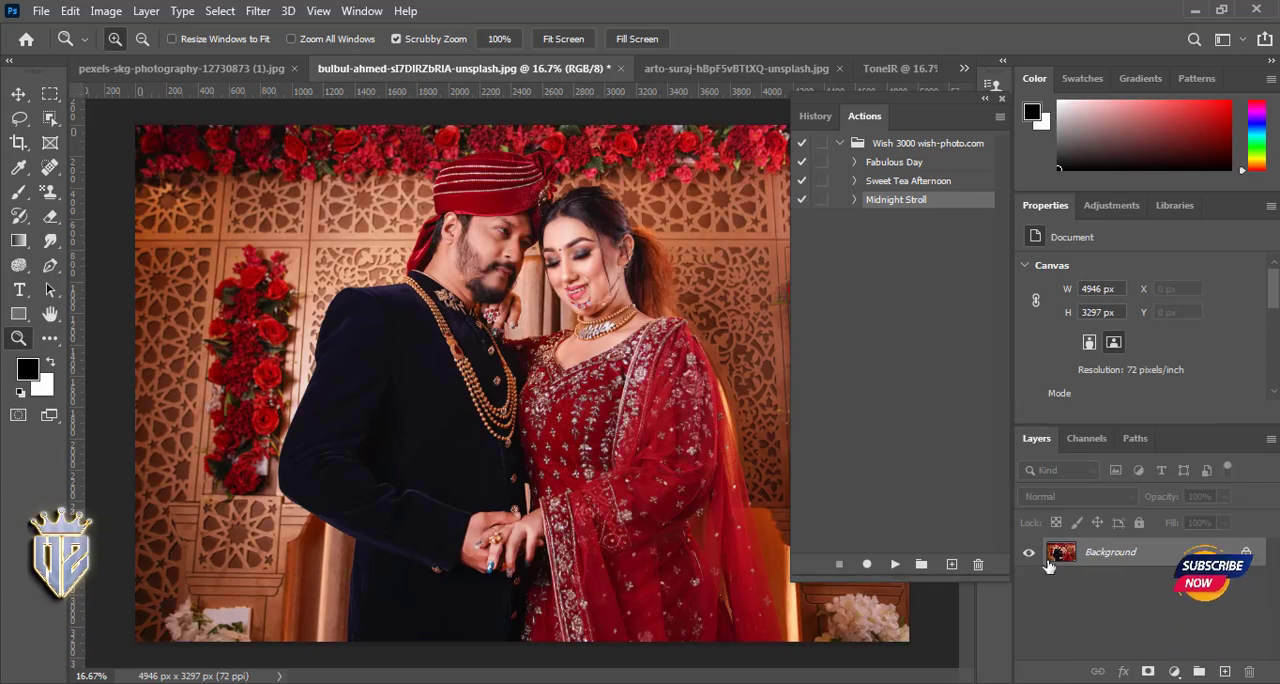
# - Clear all loaded actions and load the Wish Weddings set from the New Digital ACTIONS folder
pyautogui.click(1000, 117)
pyautogui.click(1068, 384)
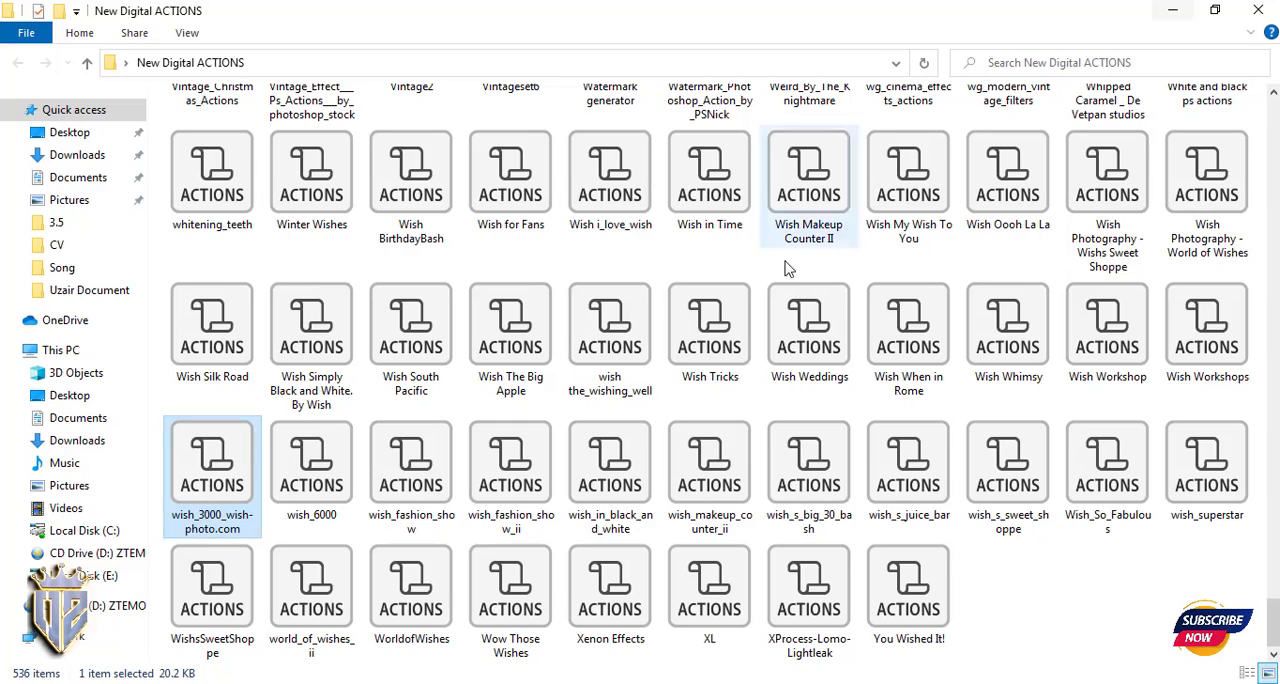
pyautogui.click(808, 380)
pyautogui.moveTo(808, 380); pyautogui.dragTo(862, 298)
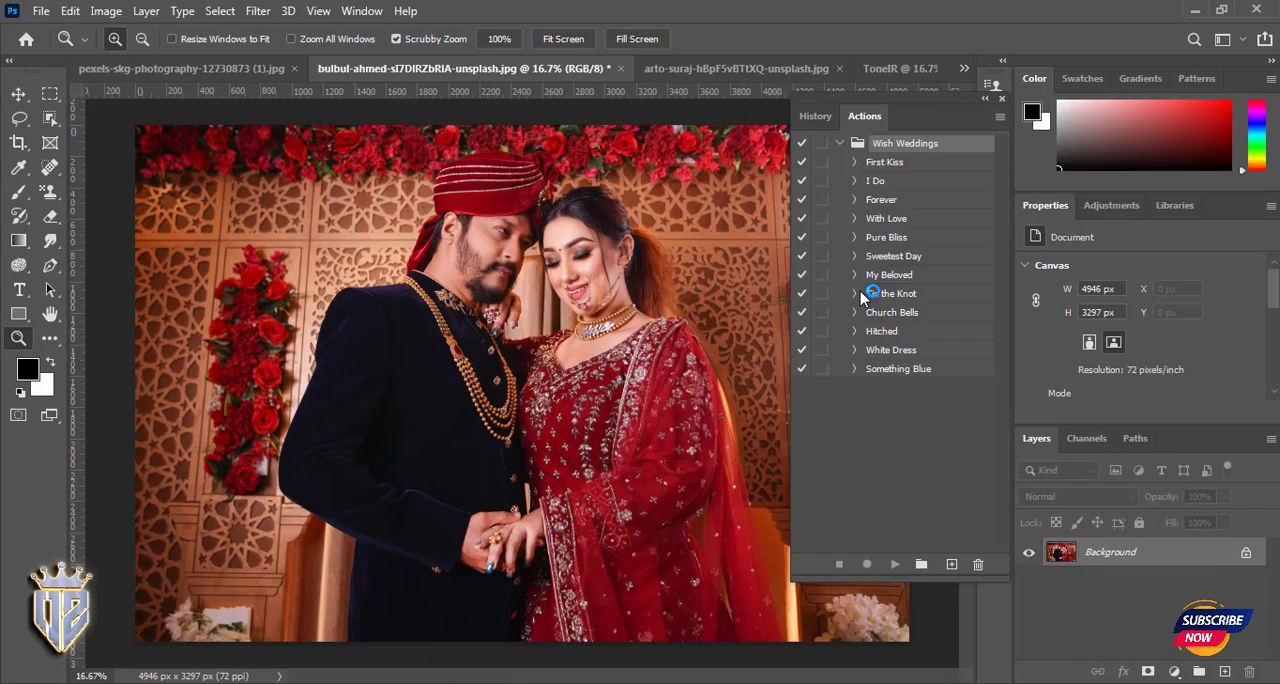
# - Play the With Love action on the couple photo and remove its effect
pyautogui.click(879, 197)
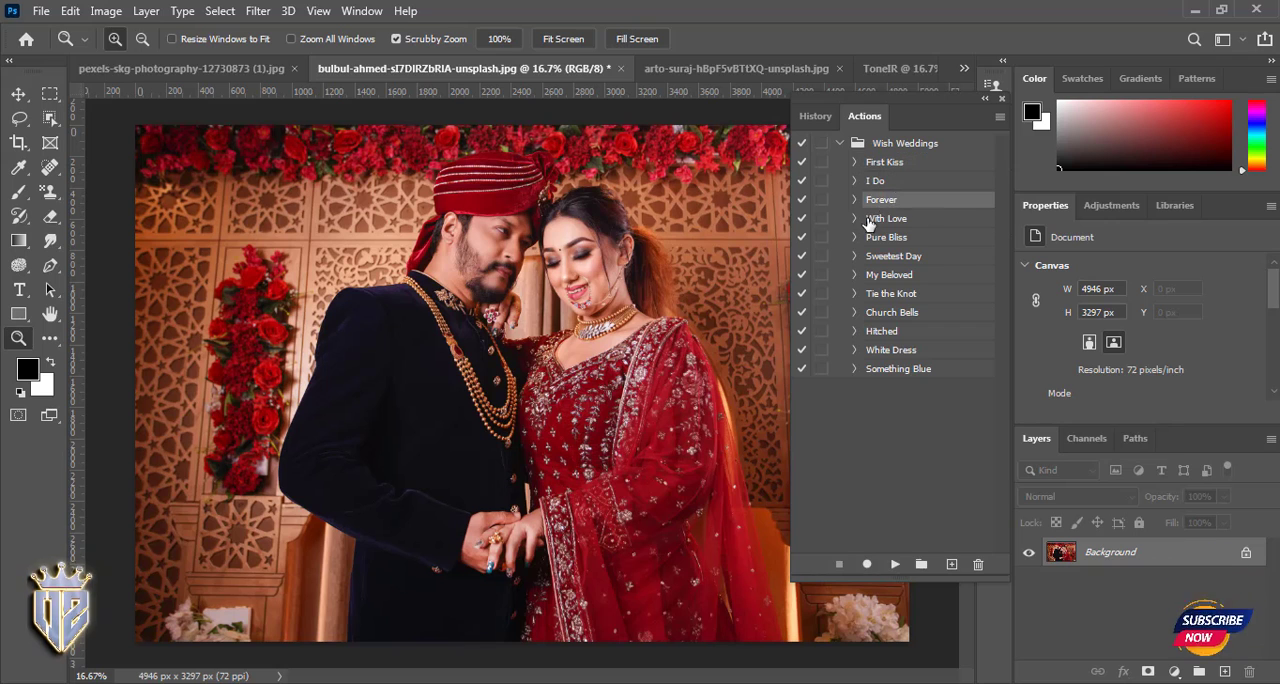
pyautogui.click(895, 564)
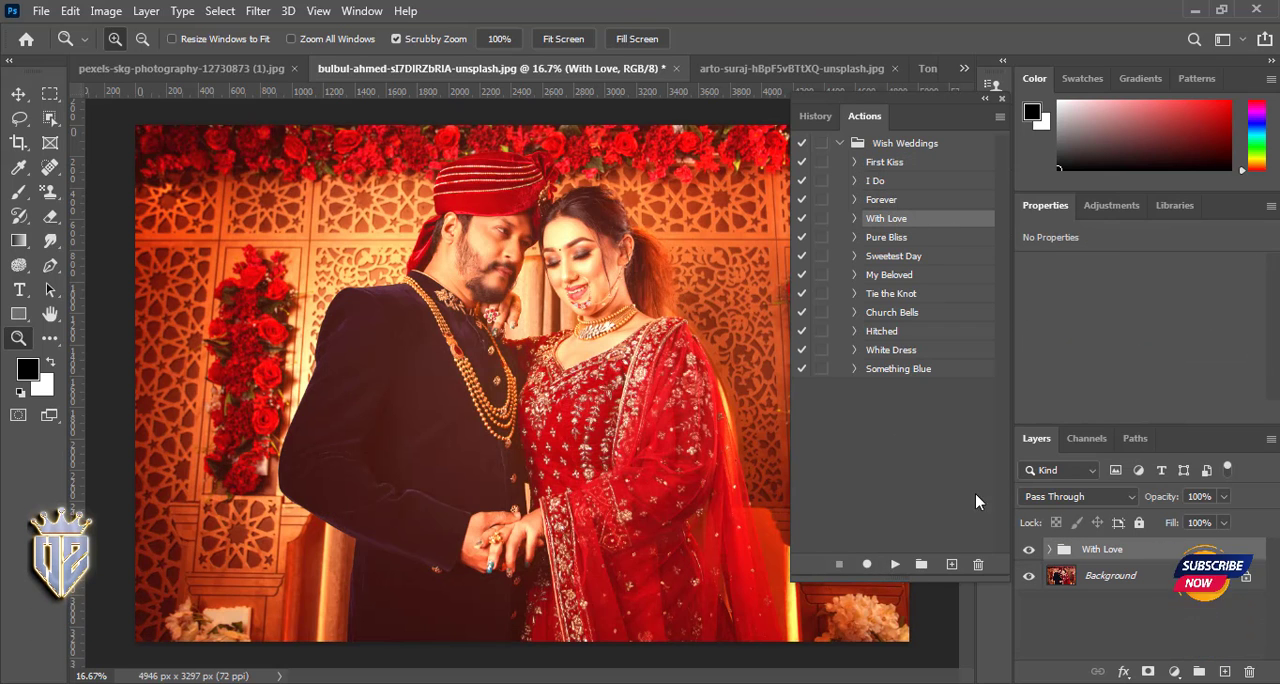
pyautogui.hotkey('ctrl', 'z')
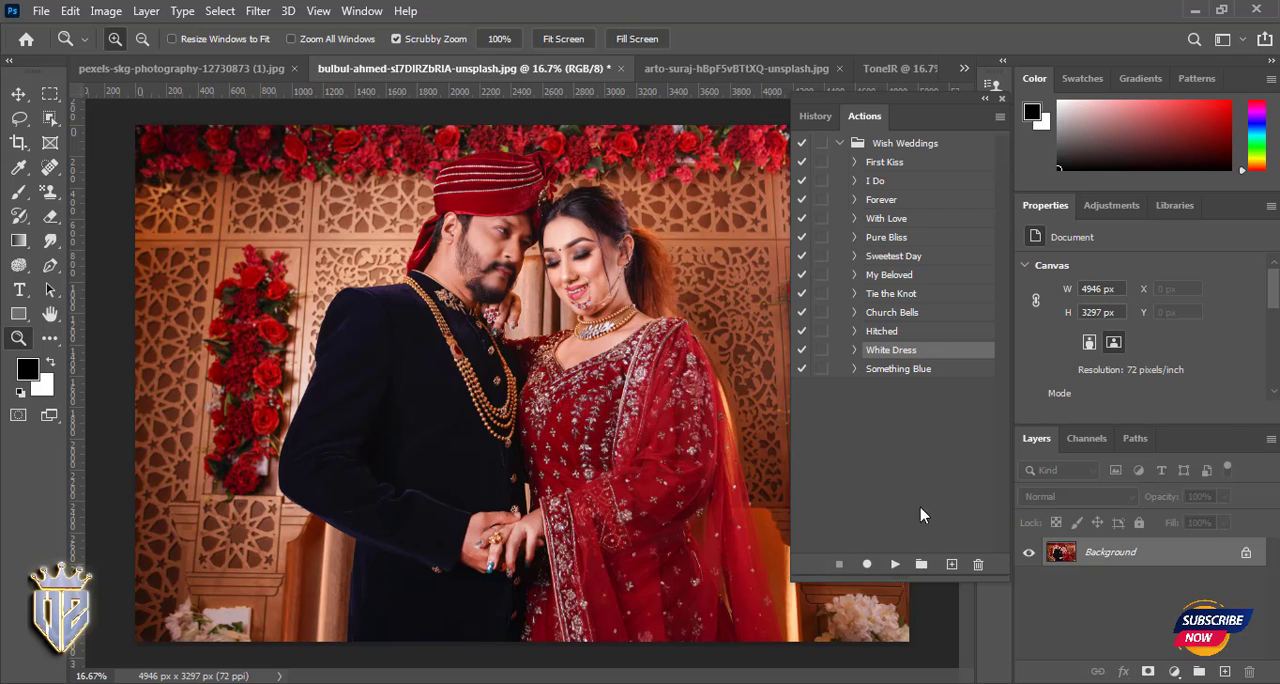
# - Play the White Dress action and set the fill colour of its White Wash layer to #b7b4a4
pyautogui.click(895, 564)
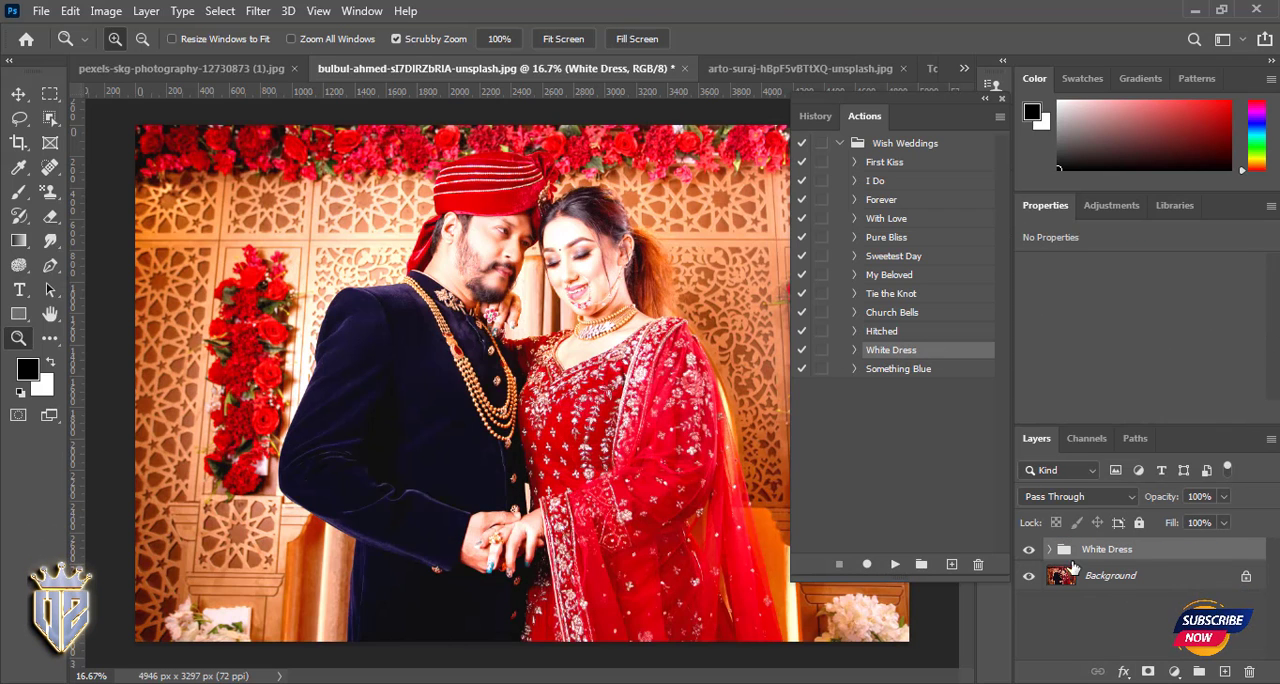
pyautogui.click(1049, 549)
pyautogui.doubleClick(1076, 565)
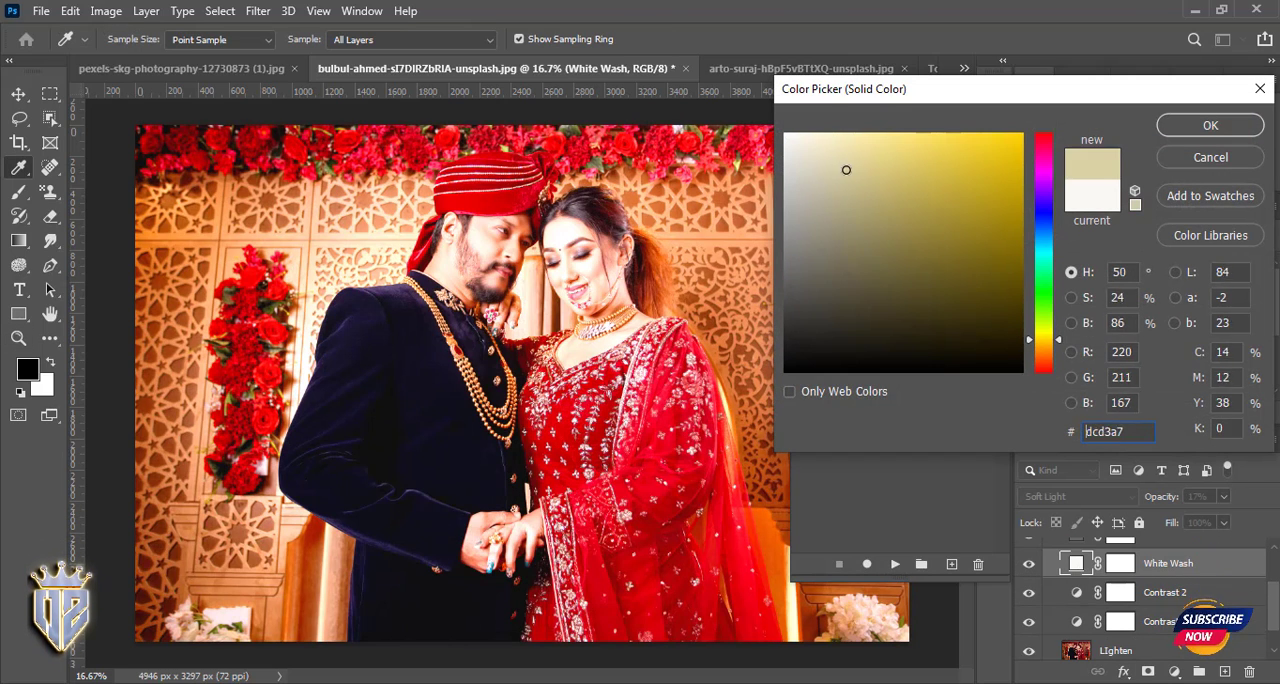
pyautogui.moveTo(984, 345); pyautogui.dragTo(808, 200)
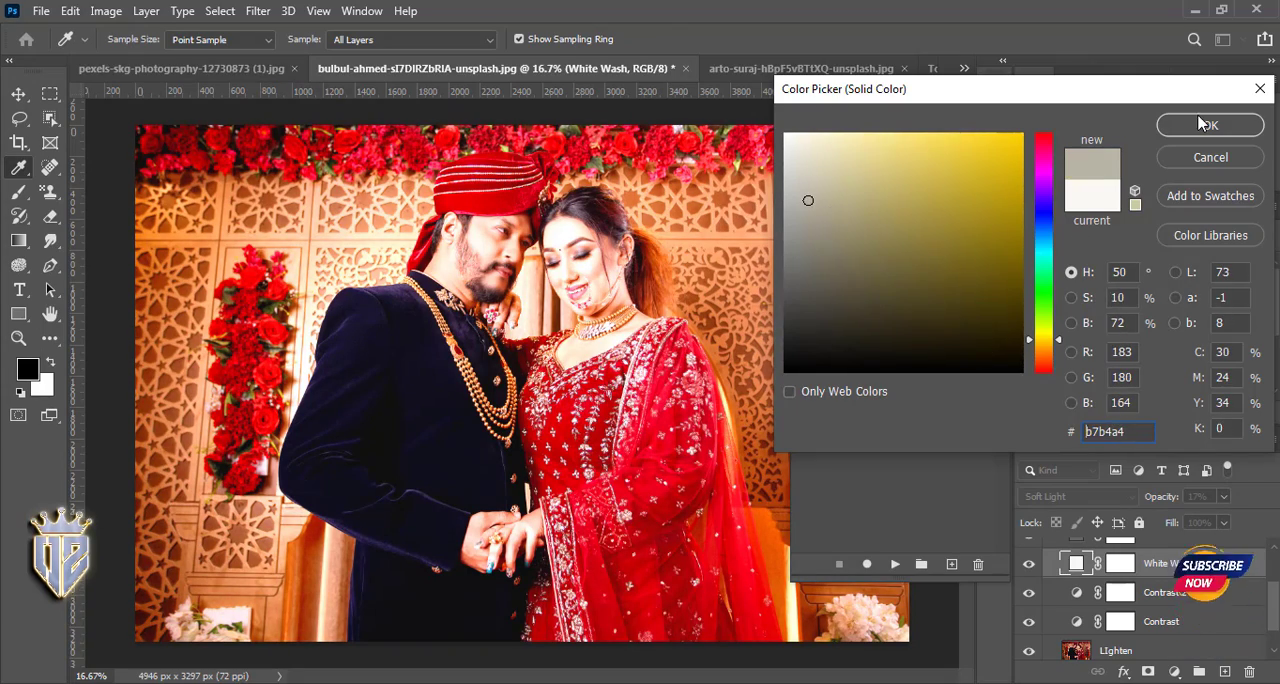
pyautogui.press('Return')
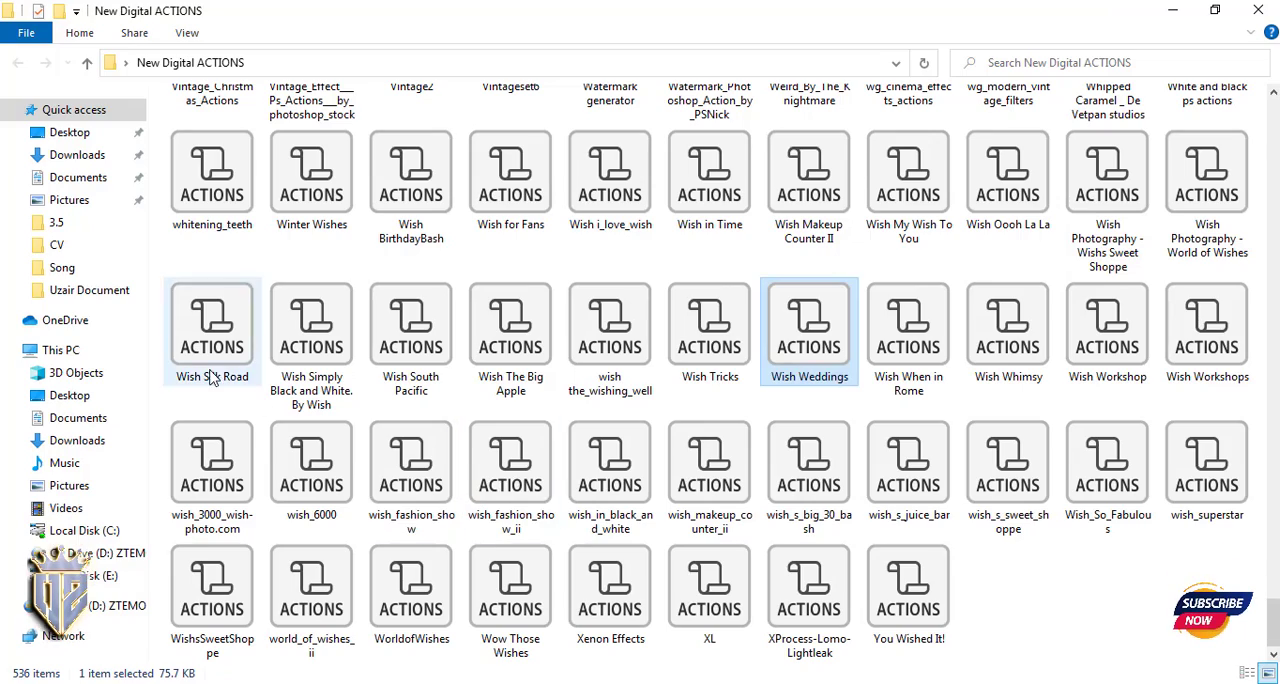
# - Browse the New Digital ACTIONS folder for another action set, going from the Vintage and Video Actions files back to Spring
pyautogui.click(212, 376)
pyautogui.scroll(3, 212, 300)
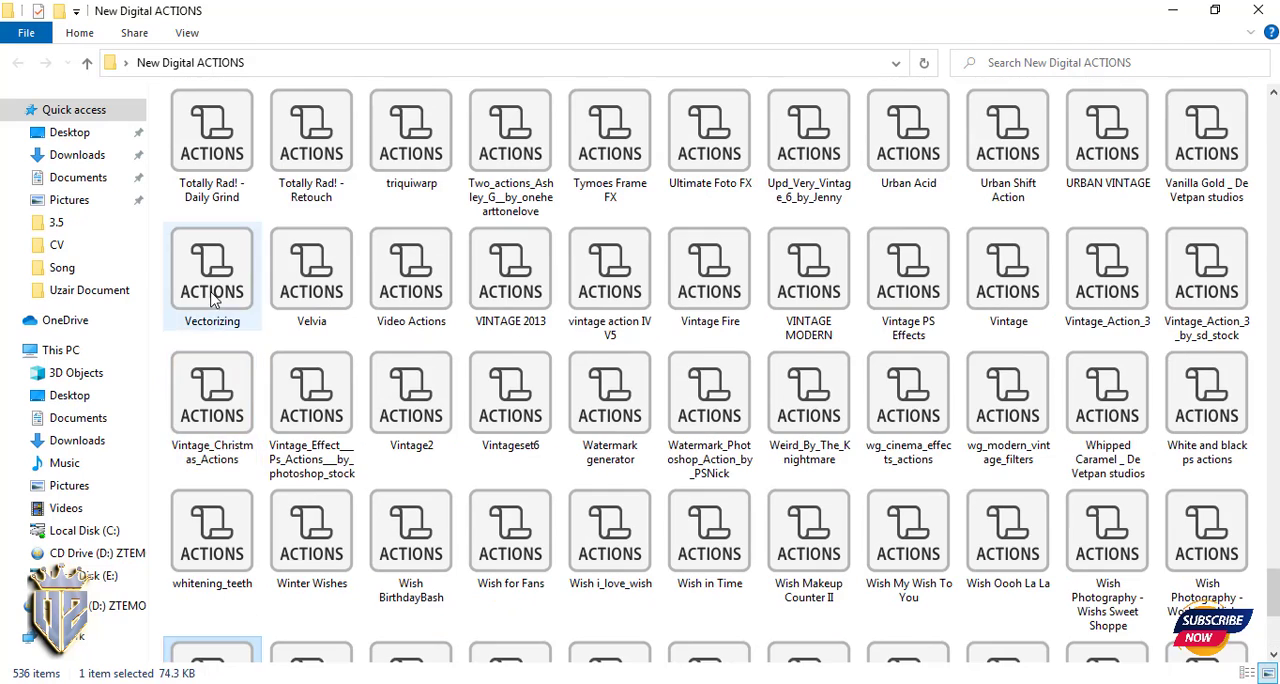
pyautogui.click(205, 455)
pyautogui.click(310, 440)
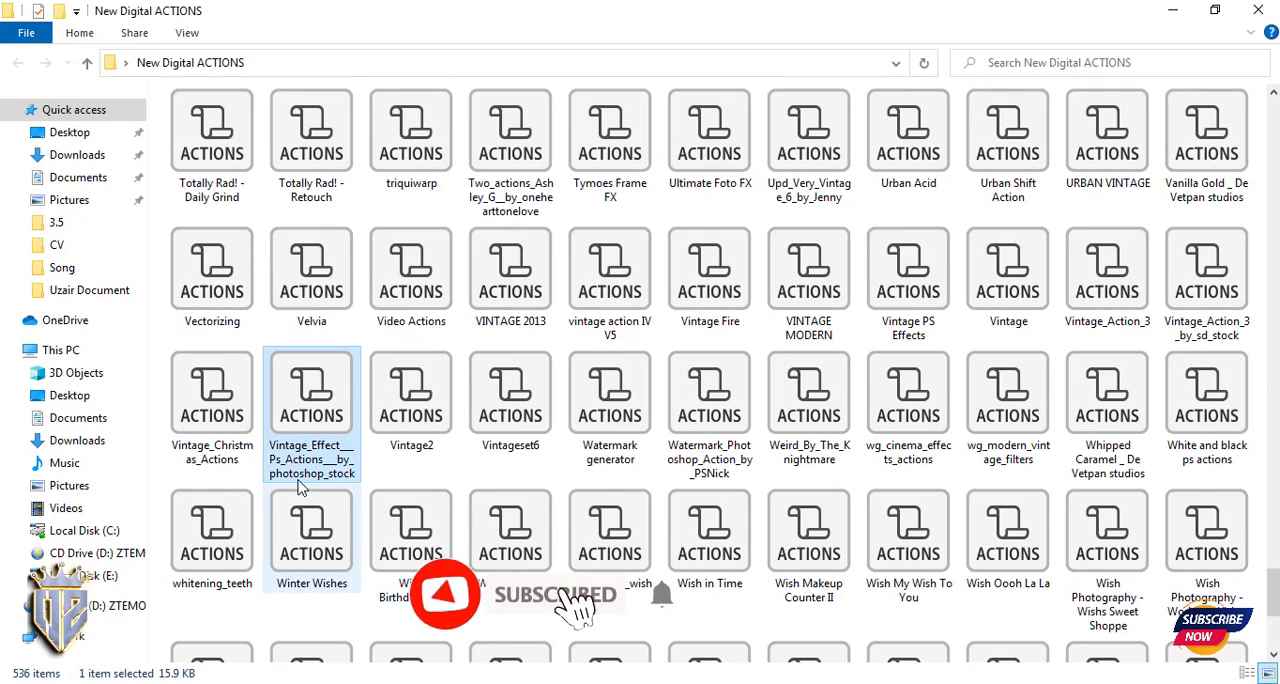
pyautogui.click(425, 440)
pyautogui.click(510, 285)
pyautogui.click(414, 318)
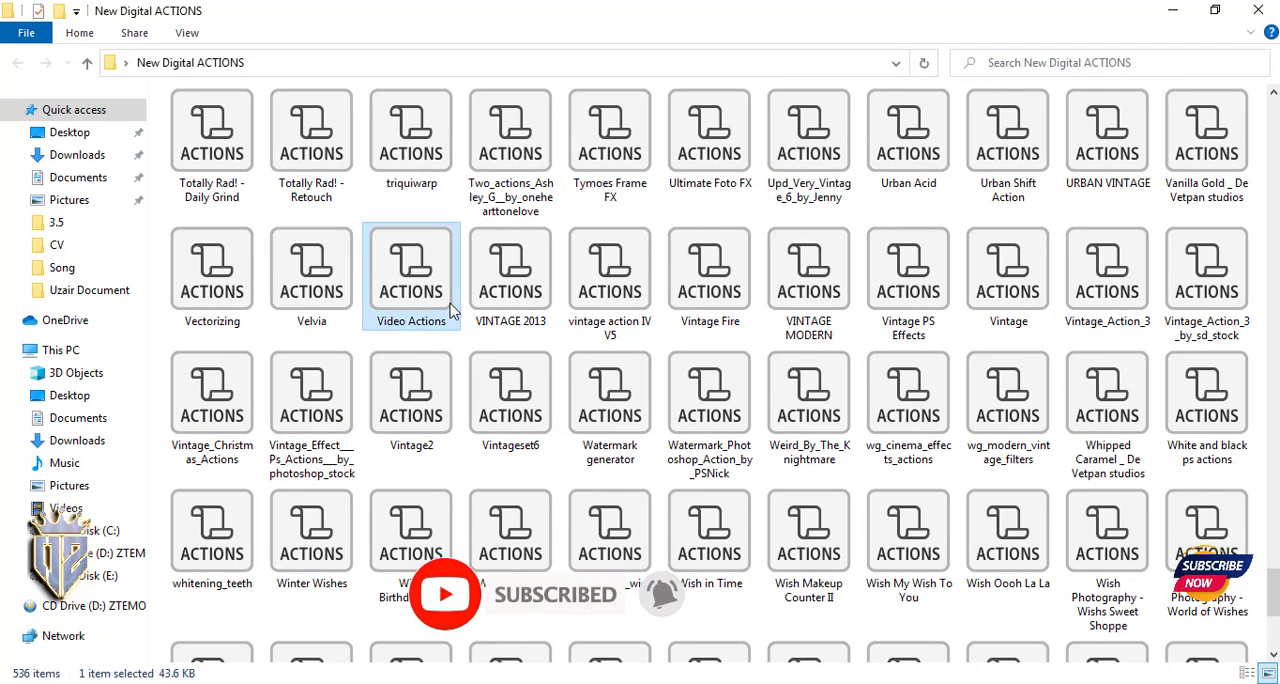
pyautogui.click(818, 338)
pyautogui.scroll(3, 948, 515)
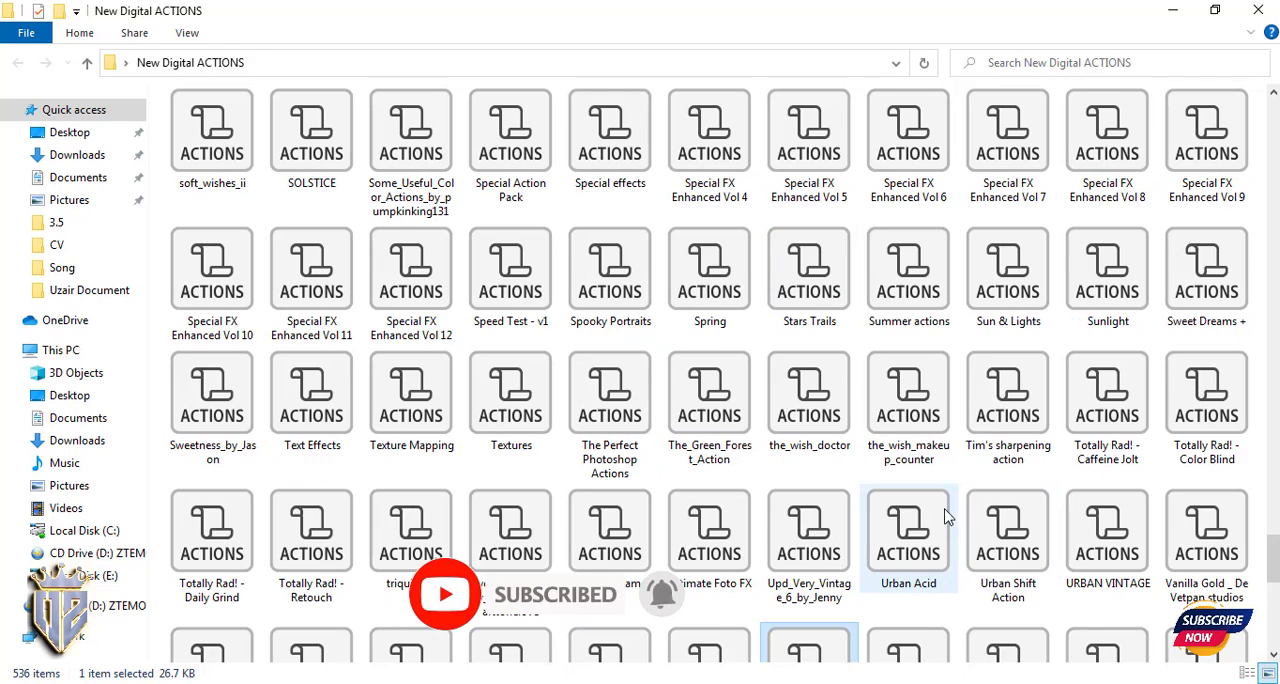
pyautogui.click(1128, 303)
pyautogui.click(905, 292)
pyautogui.click(810, 293)
pyautogui.click(703, 305)
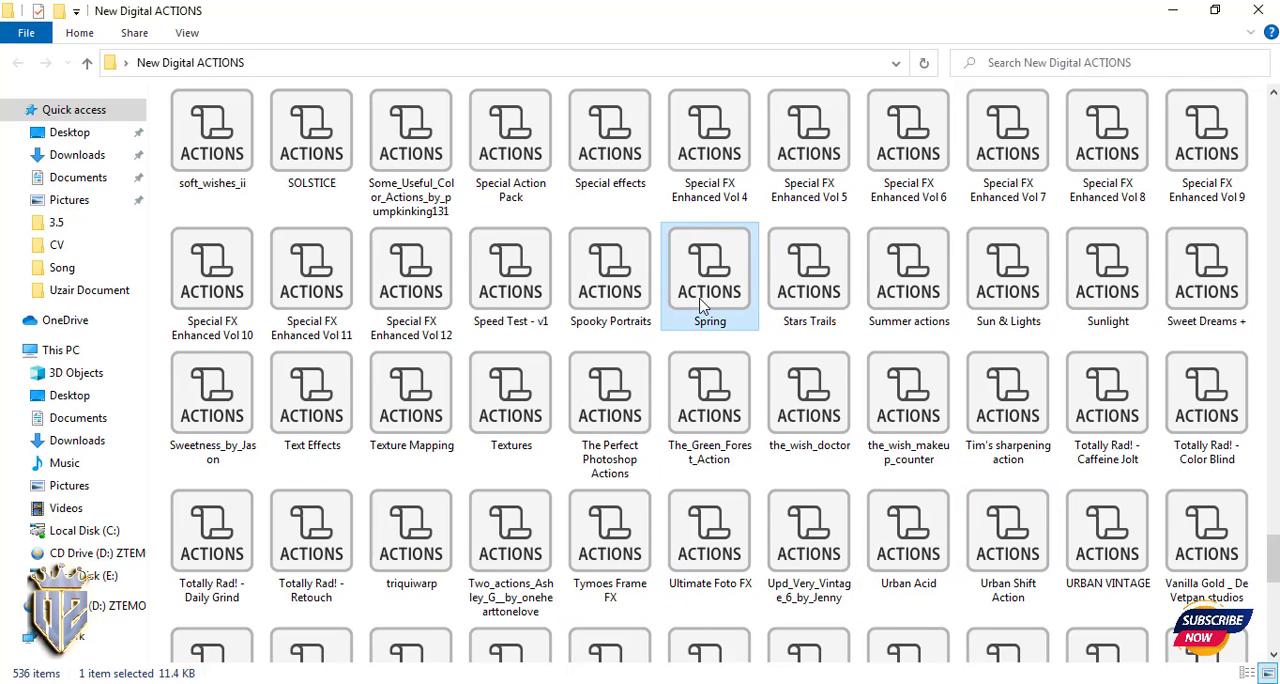
# - Load the LIMITED EDITION - DRESS TO IMPRESS set from the New Digital ACTIONS folder into Photoshop
pyautogui.scroll(5, 414, 470)
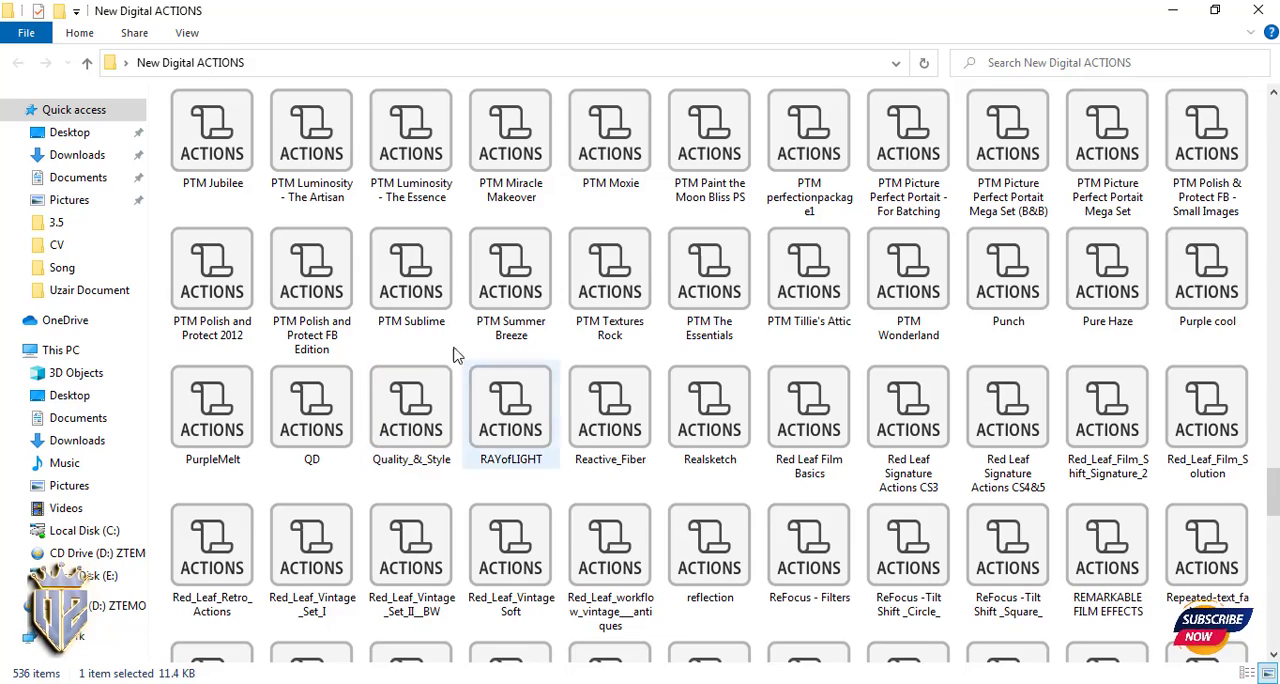
pyautogui.scroll(10, 1170, 350)
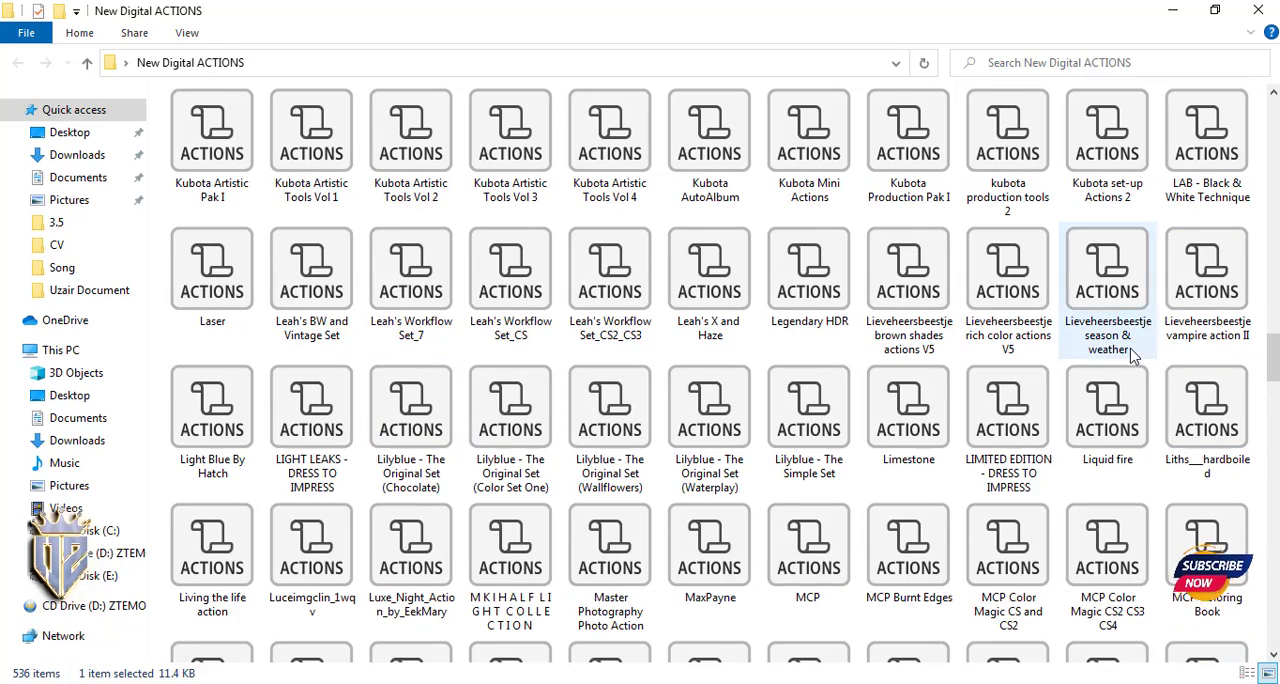
pyautogui.moveTo(1008, 426); pyautogui.dragTo(490, 680)
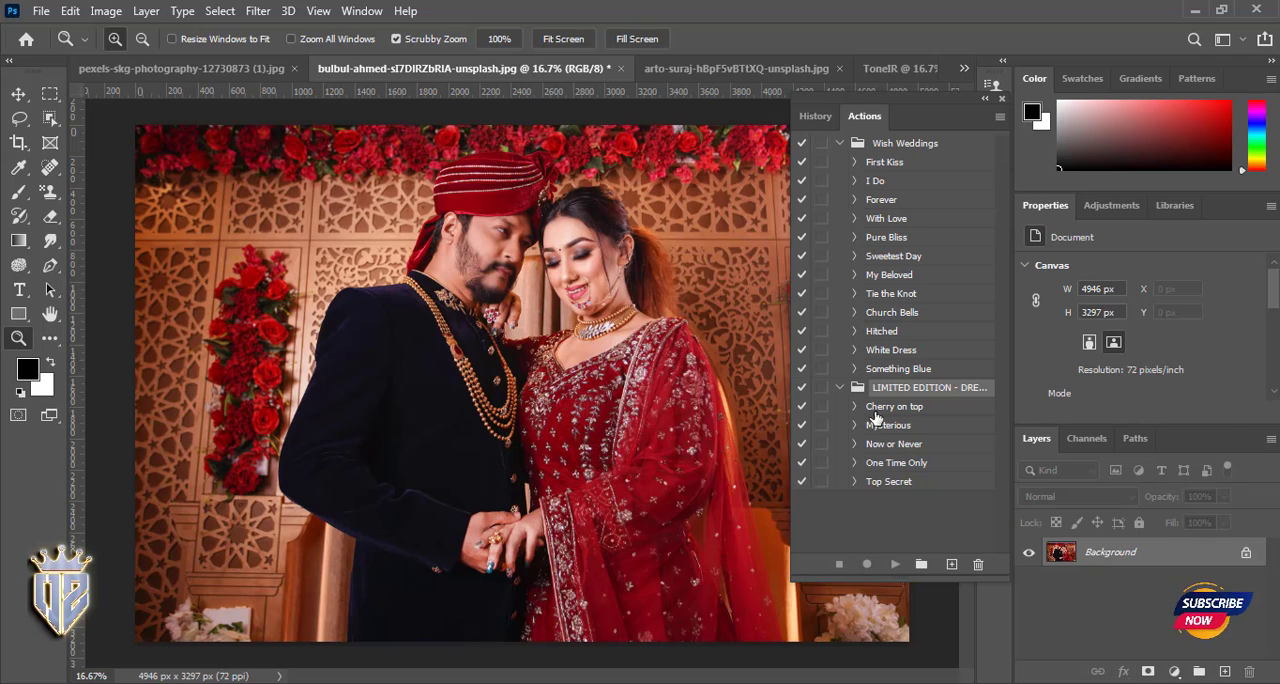
# - Preview the Cherry on top and Top Secret actions on the couple photo, deleting what each one adds
pyautogui.click(893, 406)
pyautogui.click(895, 566)
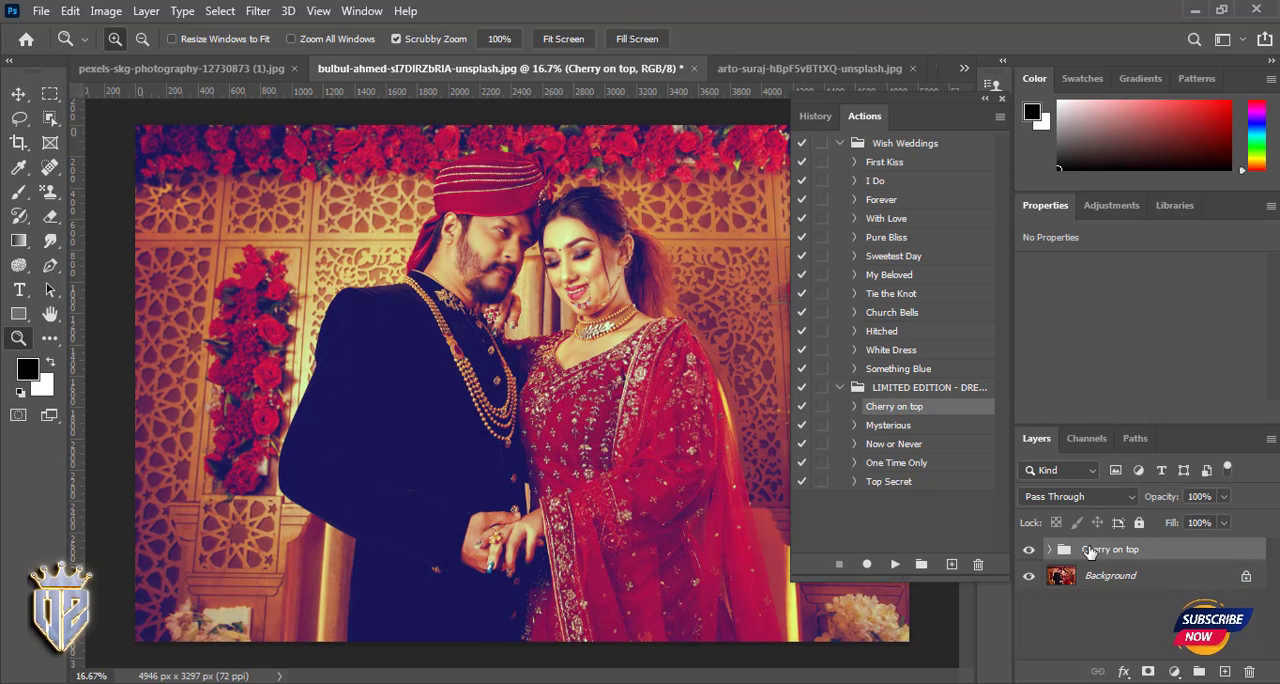
pyautogui.press('Delete')
pyautogui.click(895, 565)
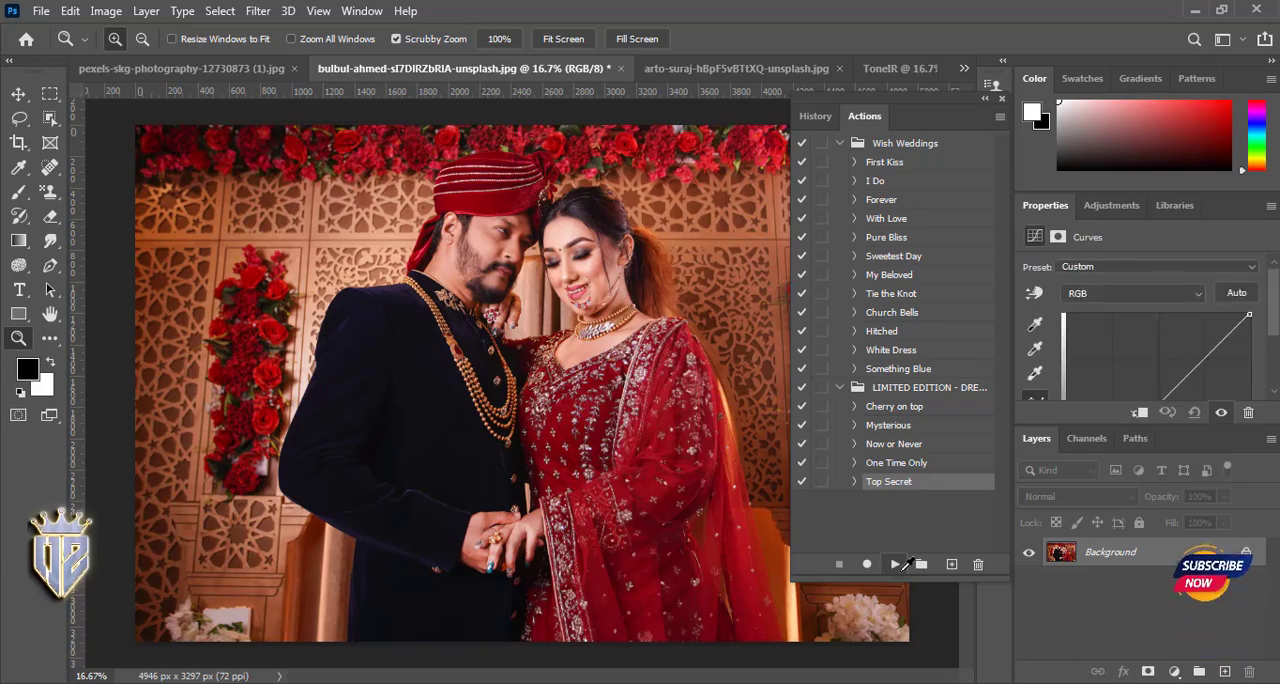
pyautogui.press('Delete')
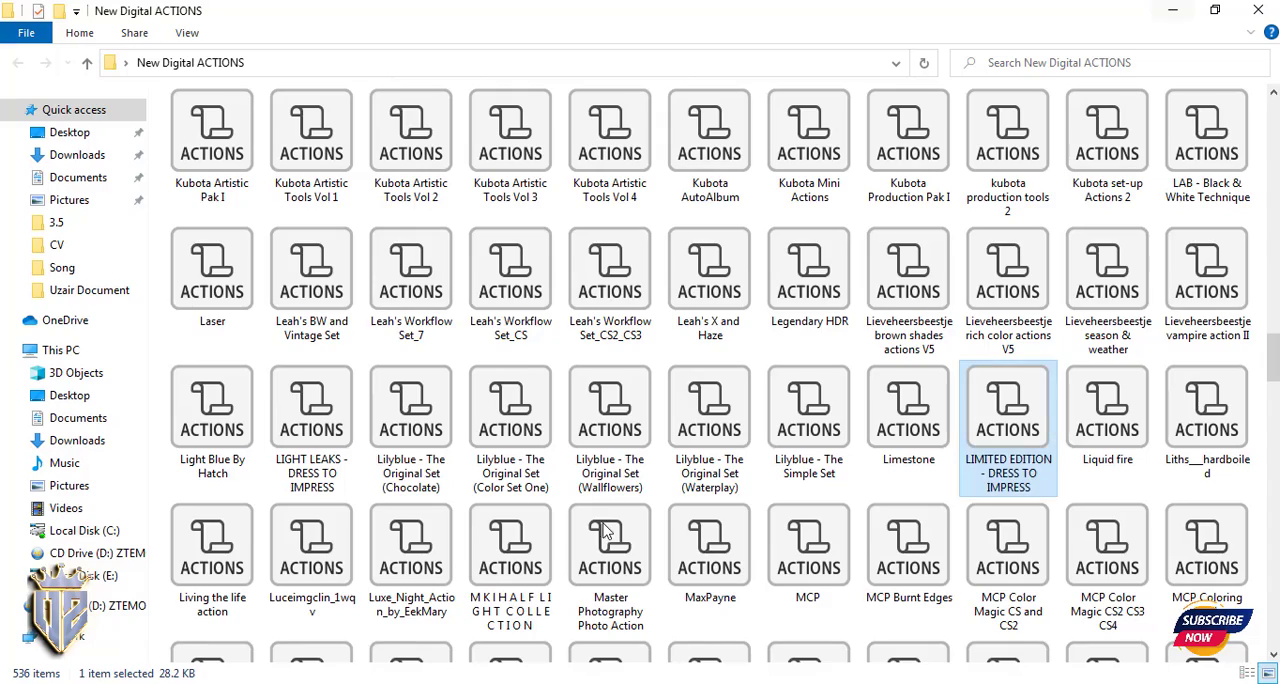
# - Load the 24 Photo Action set from the New Digital ACTIONS folder, then collapse the other sets and expand this one
pyautogui.scroll(10, 757, 541)
pyautogui.scroll(15, 757, 541)
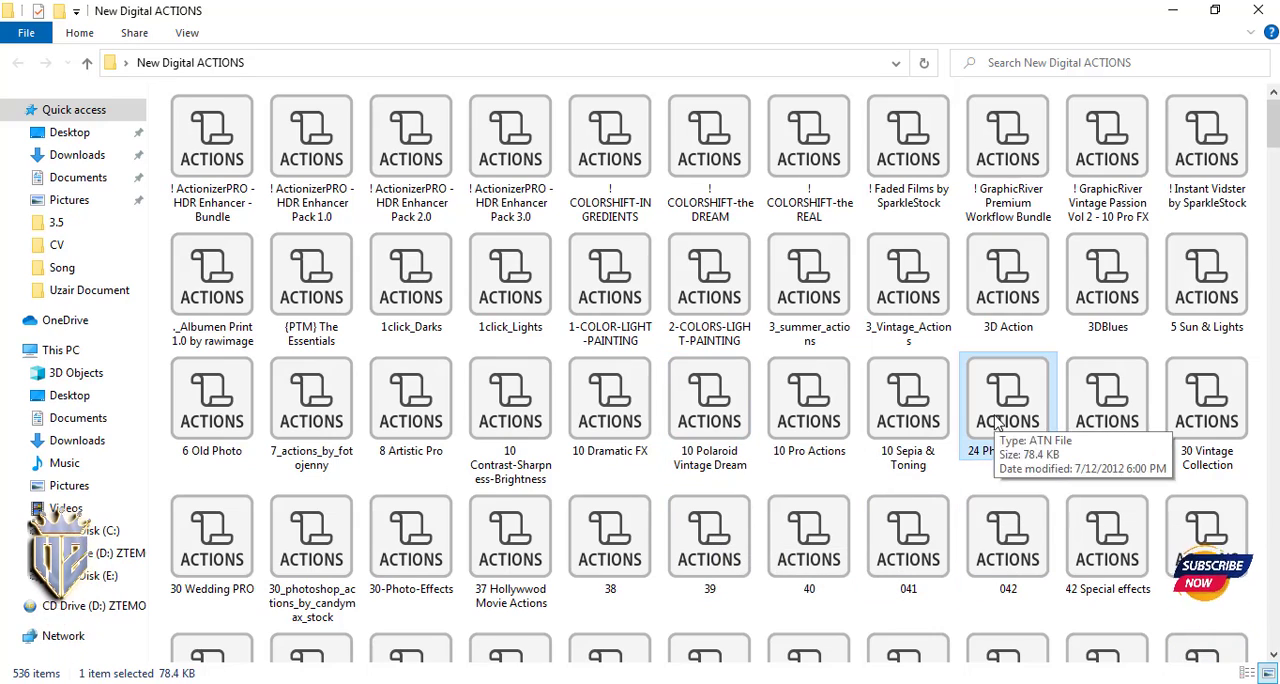
pyautogui.moveTo(1003, 430); pyautogui.dragTo(491, 655)
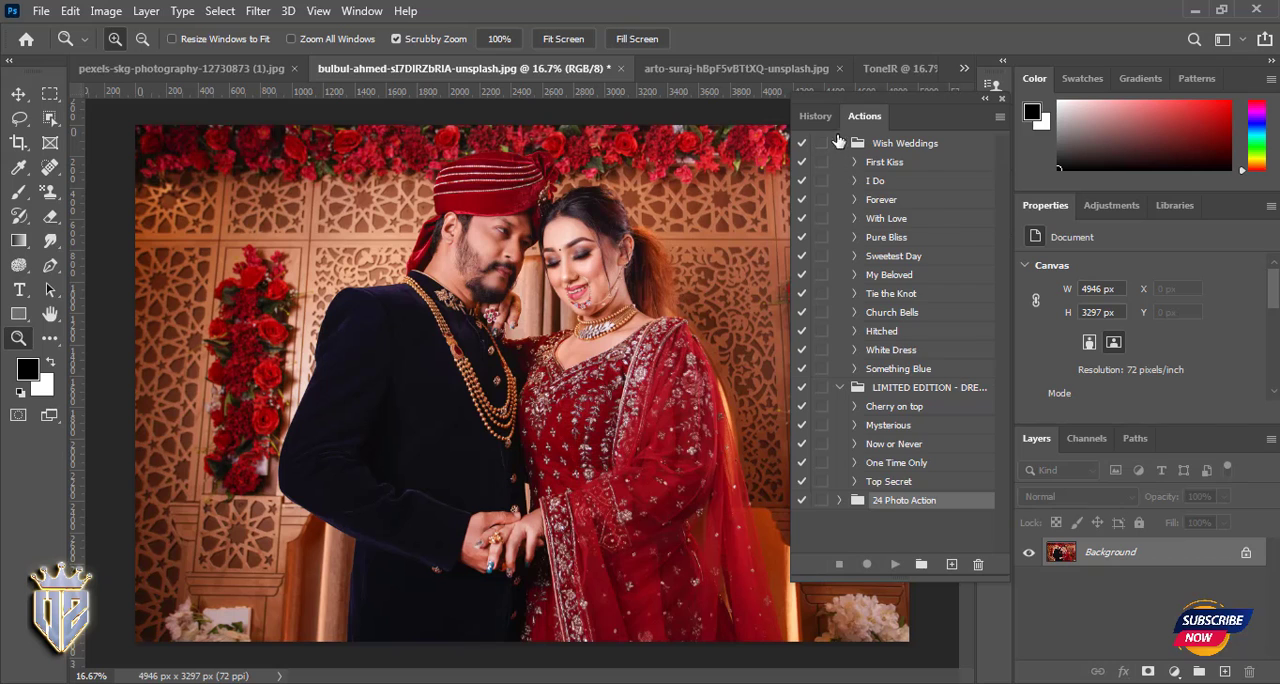
pyautogui.click(839, 143)
pyautogui.click(839, 162)
pyautogui.click(839, 181)
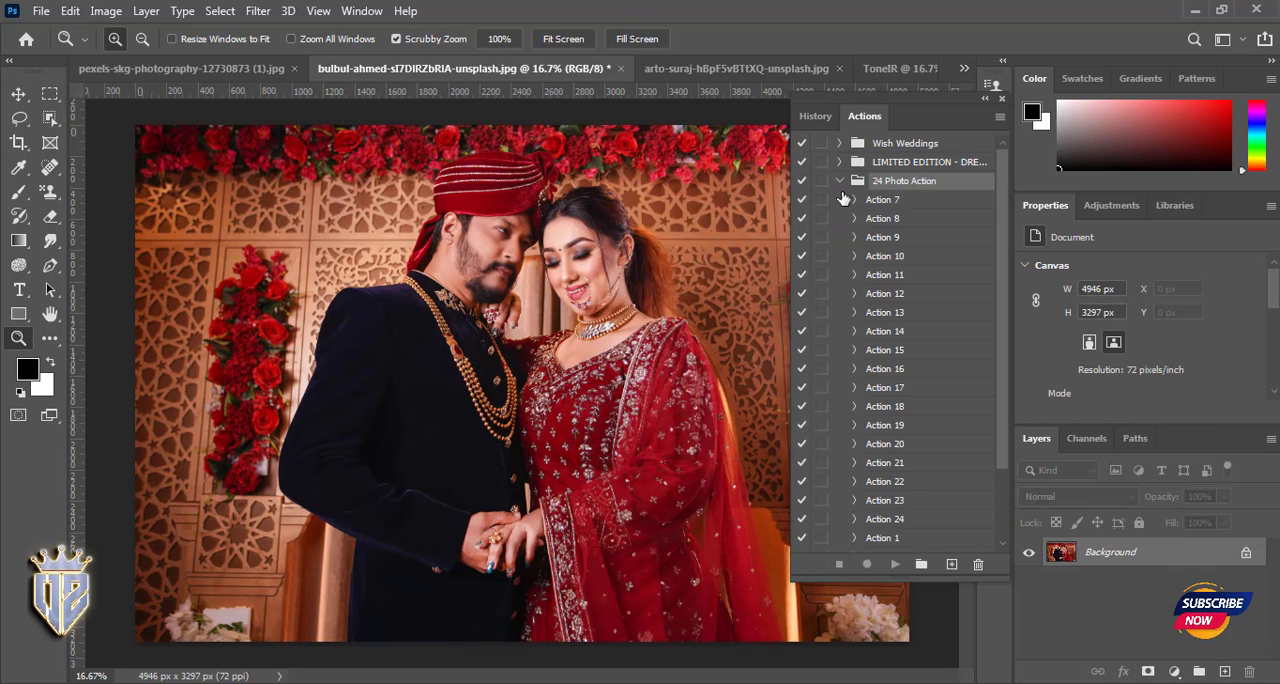
# - Play Action 7 of the 24 Photo Action set on the couple photo and delete its layers
pyautogui.click(895, 565)
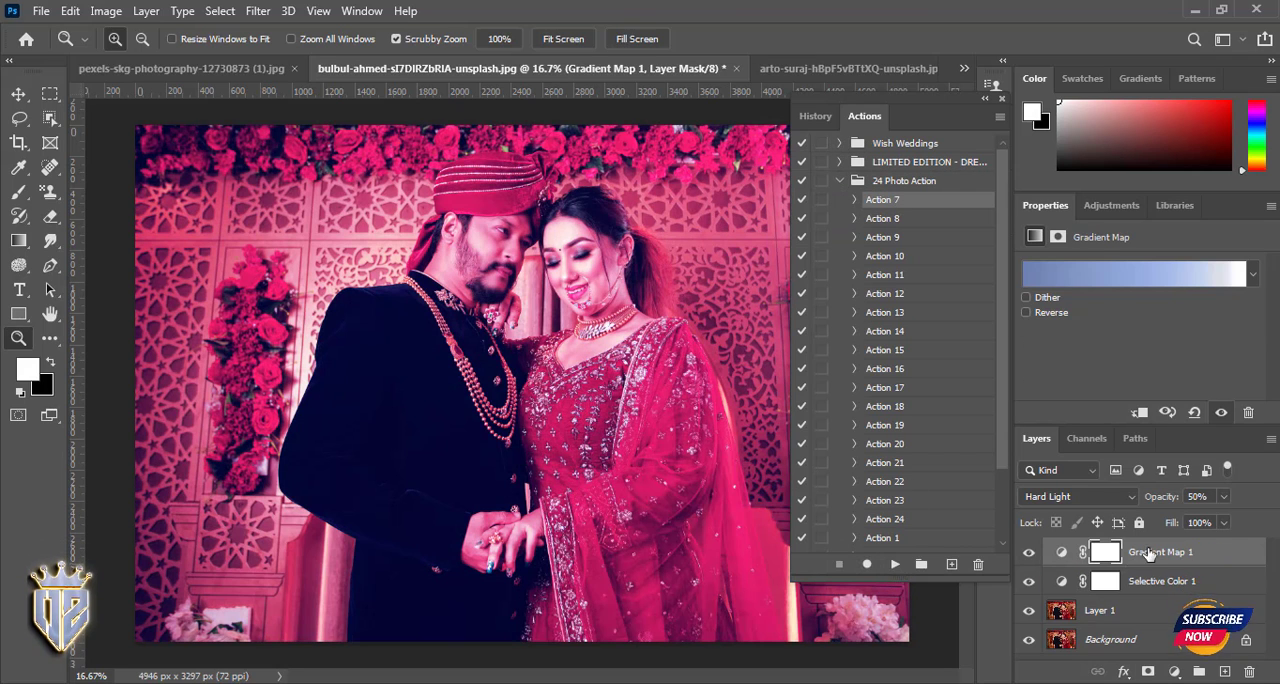
pyautogui.press('Delete')
pyautogui.press('Delete')
pyautogui.press('Delete')
# - Play Action 10 on the couple photo and group its Color Balance, Curves and Exposure layers
pyautogui.click(880, 256)
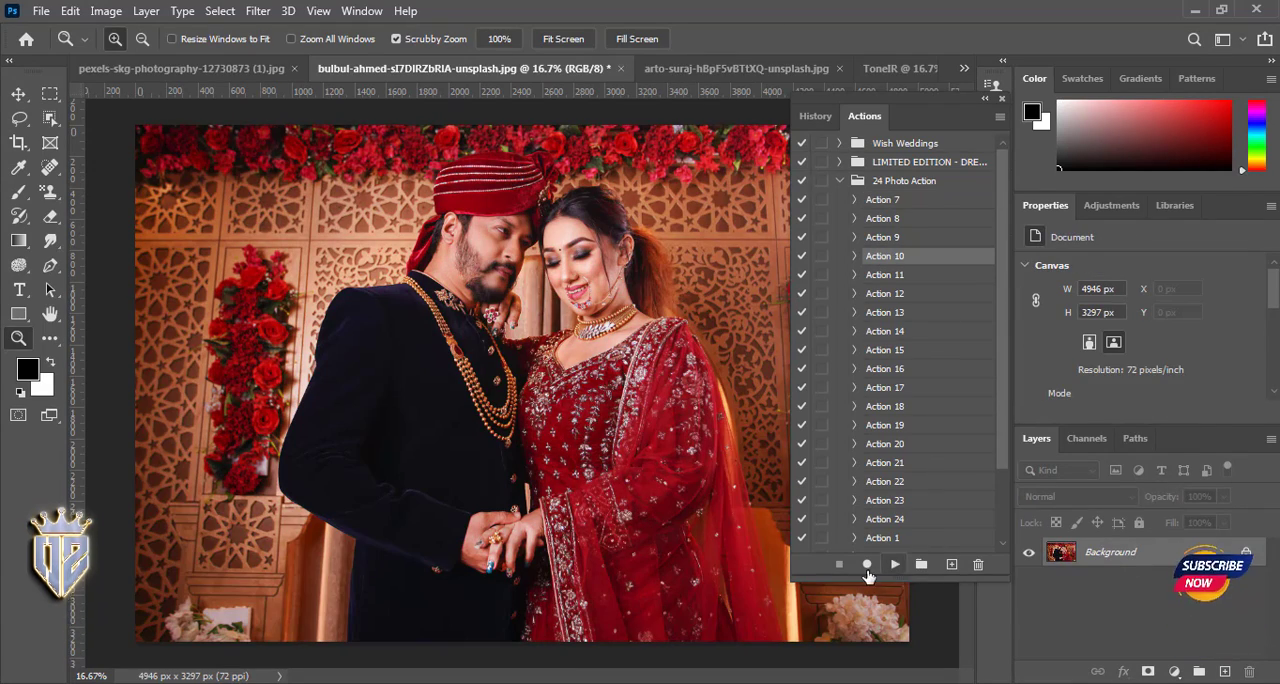
pyautogui.click(895, 566)
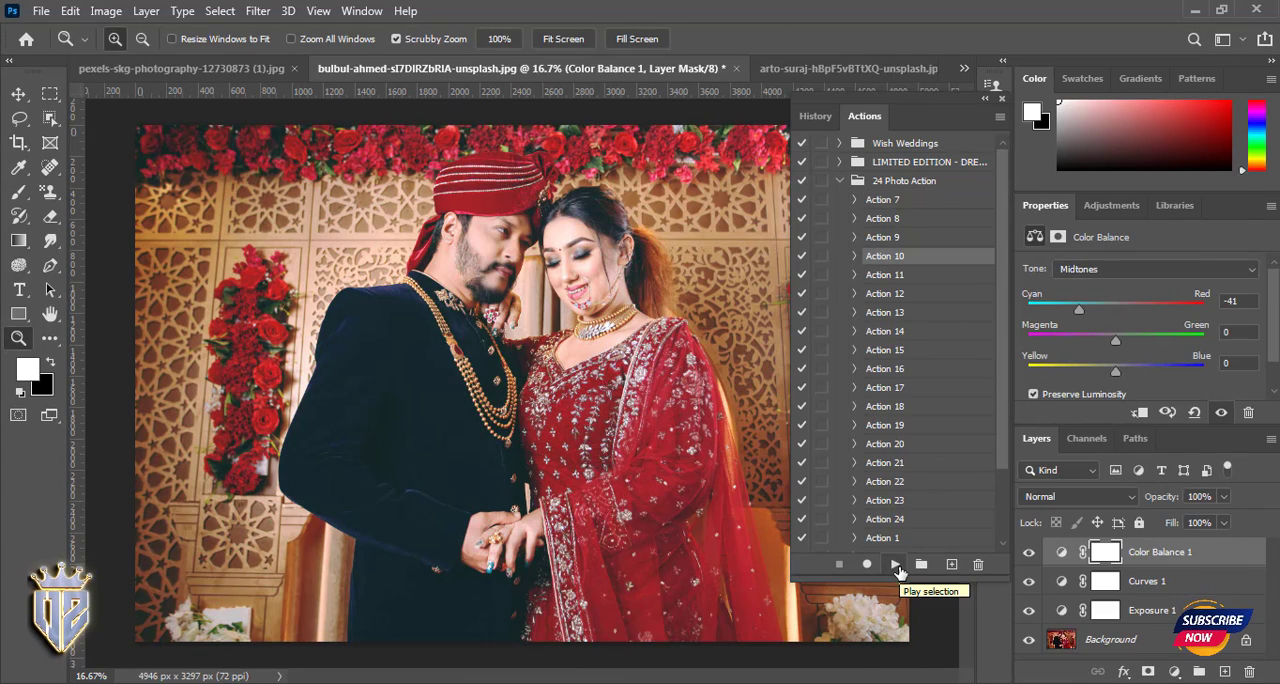
pyautogui.moveTo(578, 241); pyautogui.dragTo(586, 373)
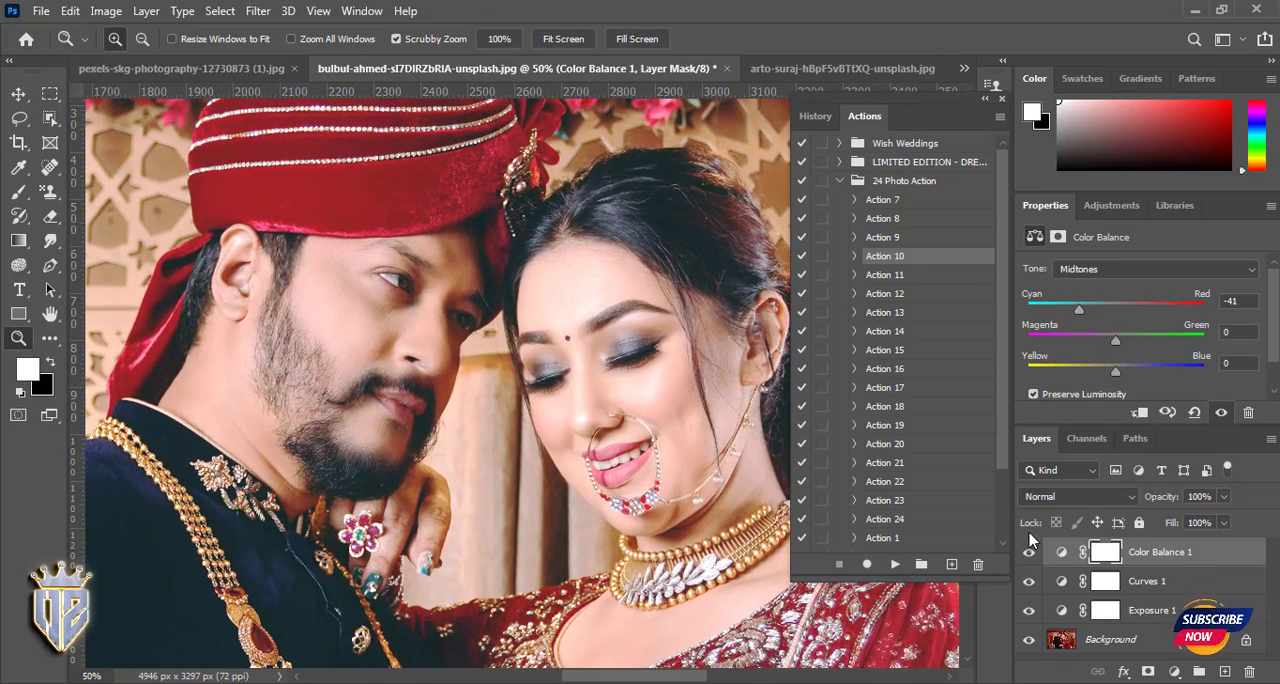
pyautogui.scroll(3, 1032, 545)
pyautogui.scroll(-3, 1024, 556)
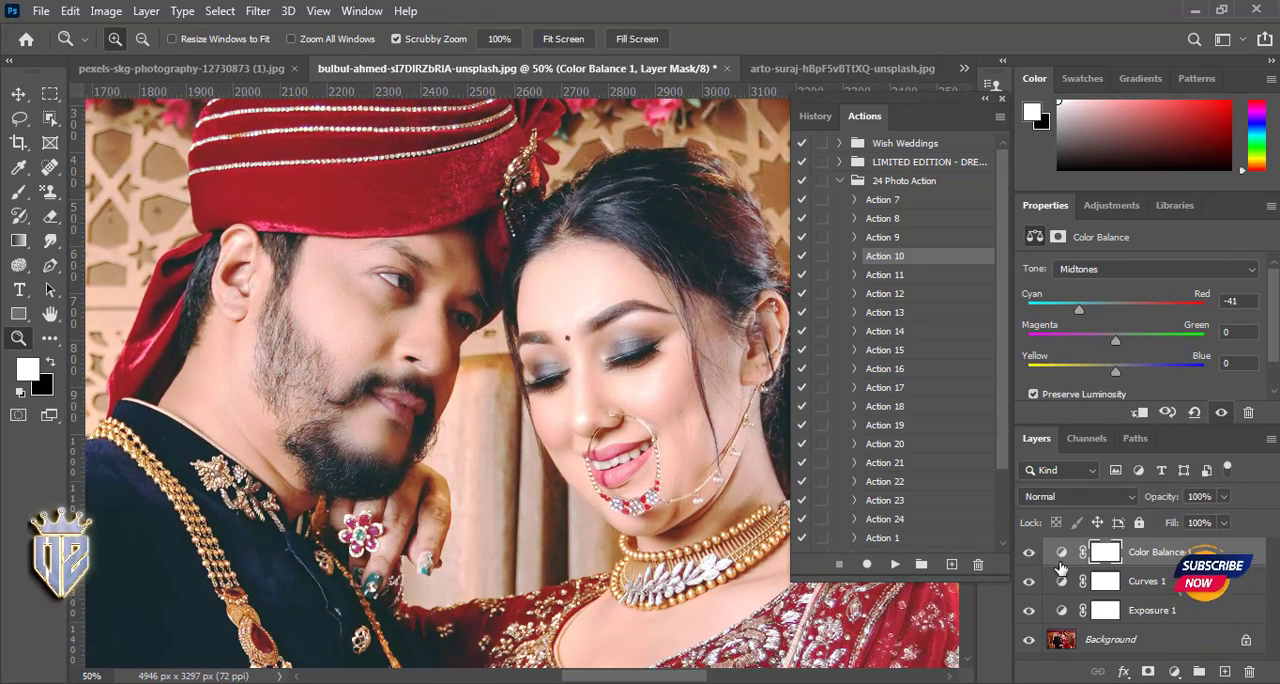
pyautogui.hotkey('ctrl', 'alt', 'a')
pyautogui.hotkey('ctrl', 'g')
# - Compare the photo with and without the Action 10 layer group, then delete the group
pyautogui.click(1028, 552)
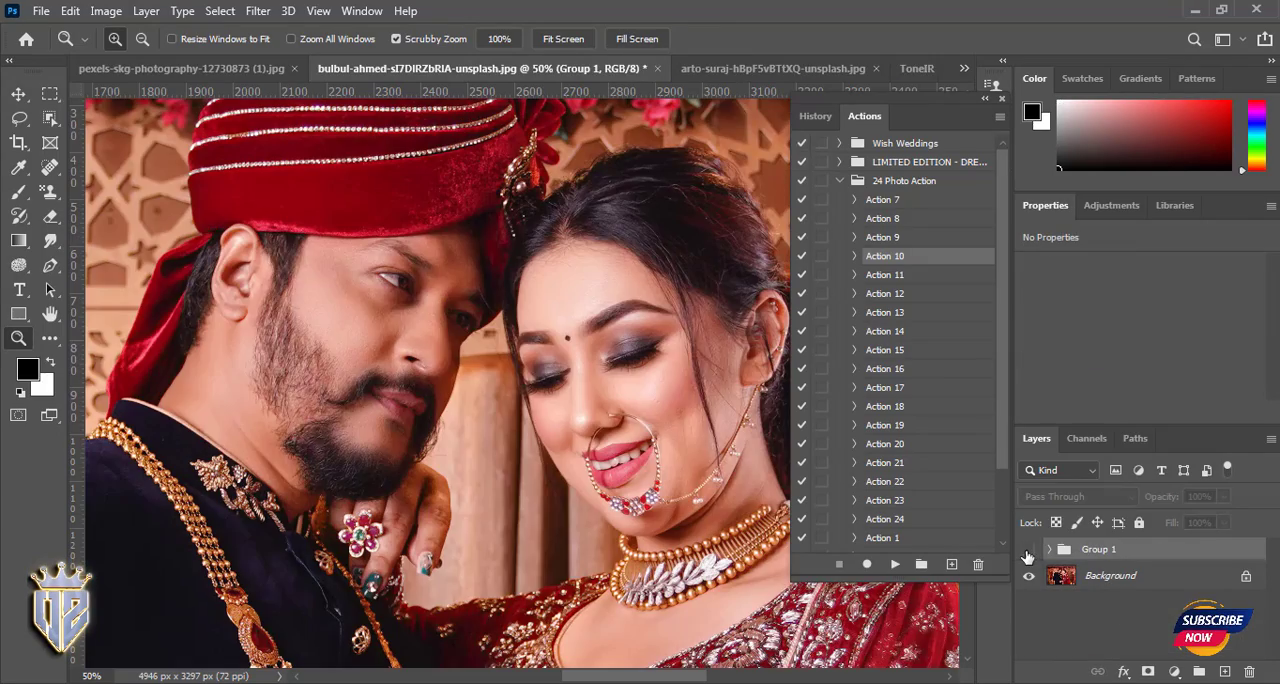
pyautogui.click(1028, 552)
pyautogui.click(1028, 552)
pyautogui.click(1028, 552)
pyautogui.click(1028, 552)
pyautogui.click(1028, 552)
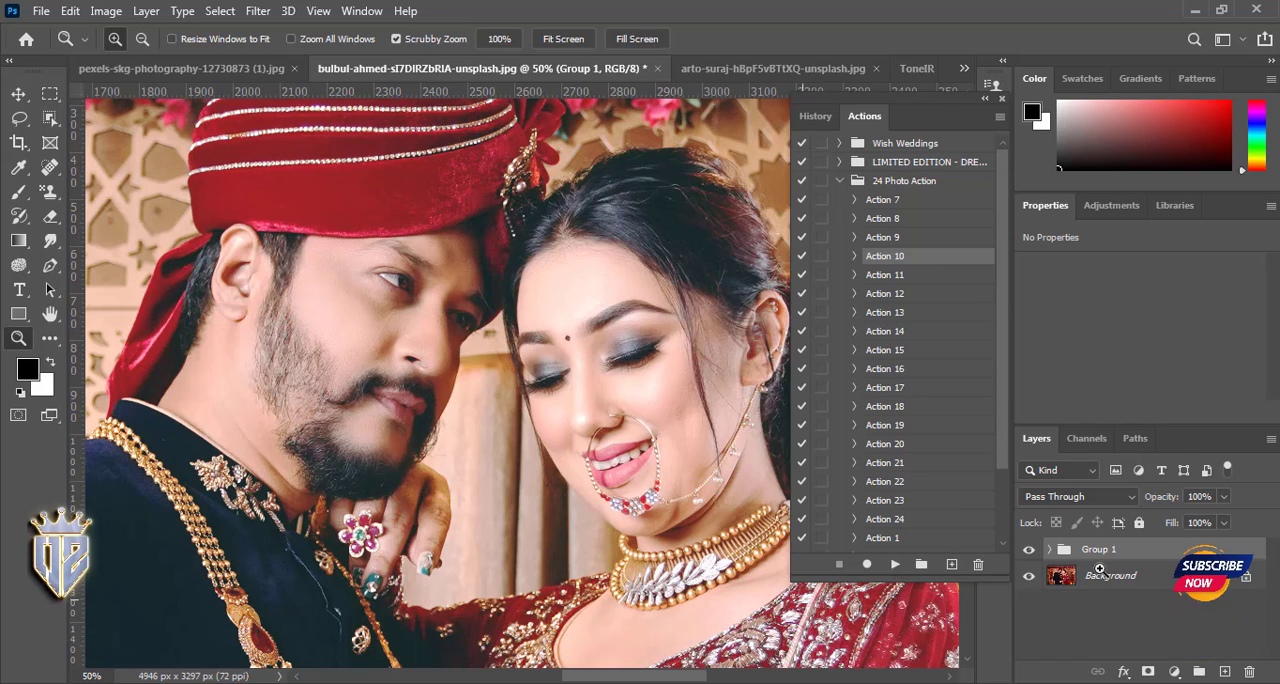
pyautogui.click(1031, 551)
pyautogui.click(1031, 551)
pyautogui.press('Delete')
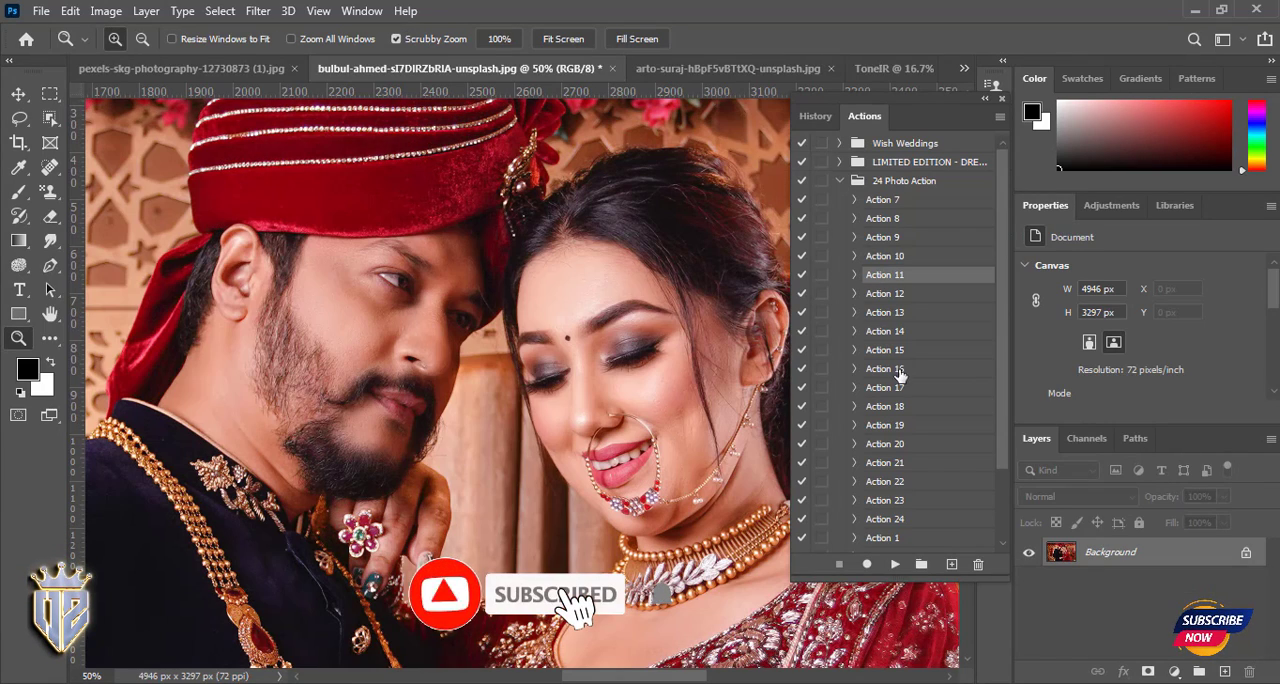
# - Play Action 16 and hide its Curves, Levels, Gradient Fill and Photo Filter layers to compare their effects
pyautogui.click(884, 368)
pyautogui.click(894, 565)
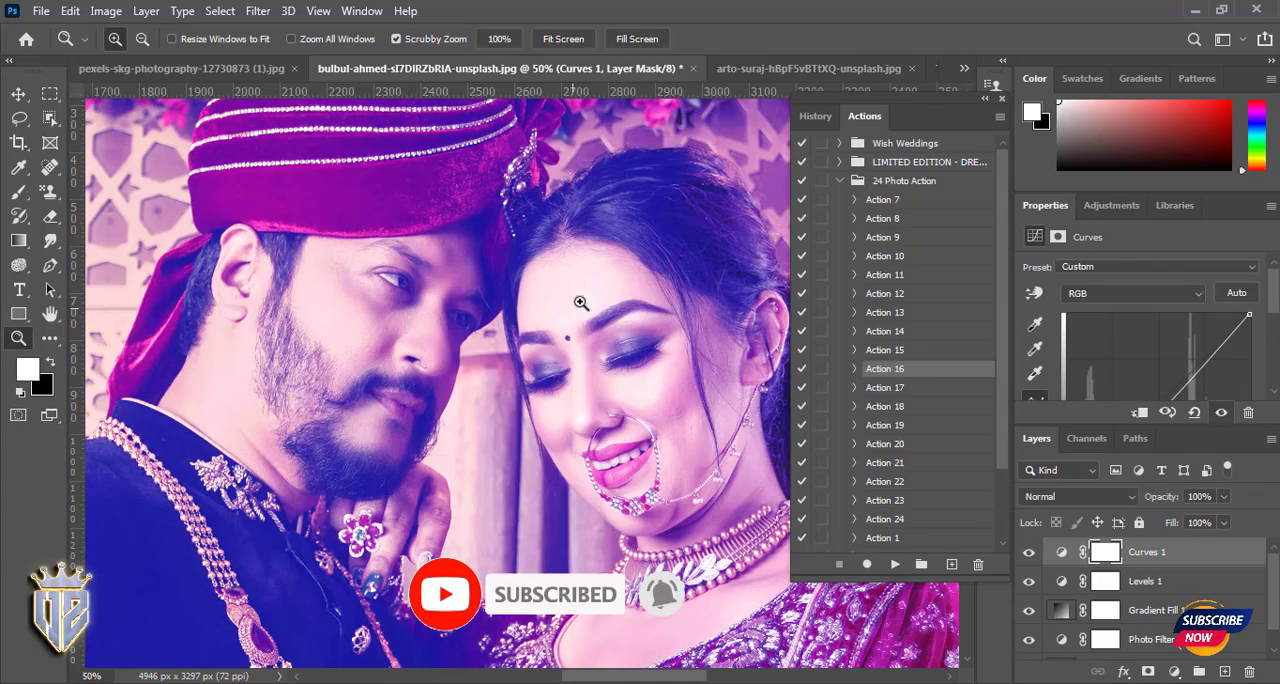
pyautogui.click(1029, 556)
pyautogui.click(1029, 582)
pyautogui.click(1029, 556)
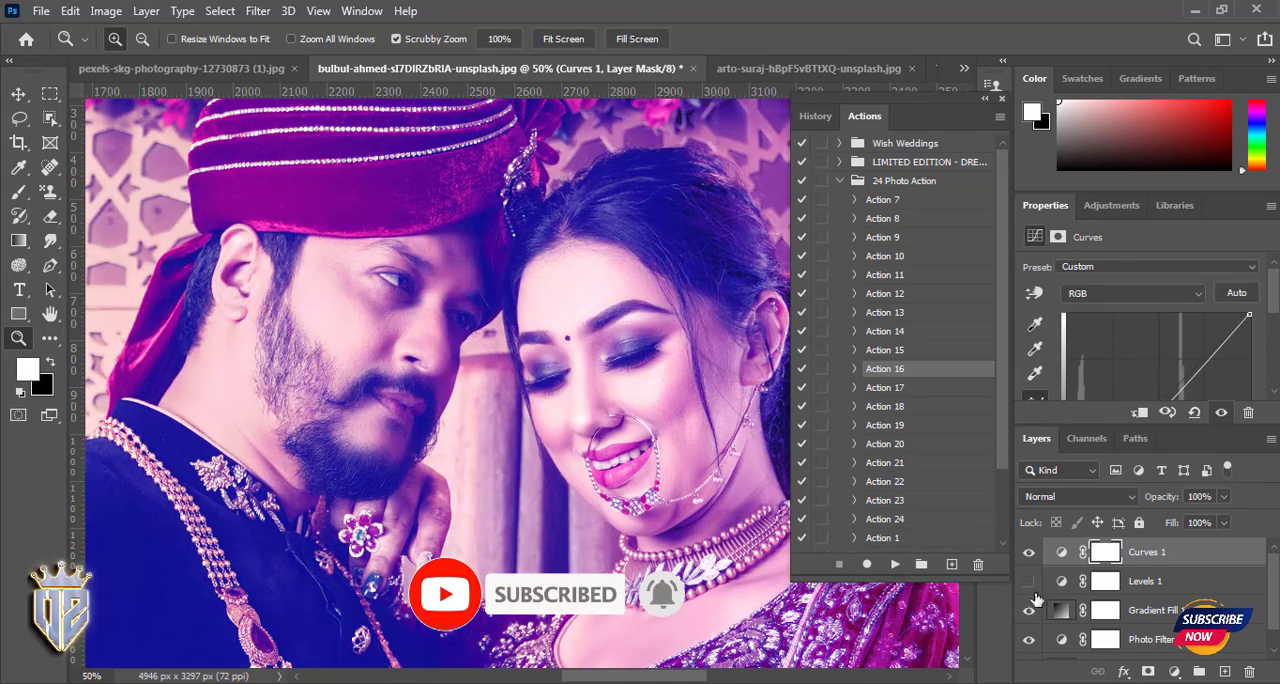
pyautogui.click(1029, 612)
pyautogui.click(1029, 612)
pyautogui.click(1029, 612)
pyautogui.click(1029, 640)
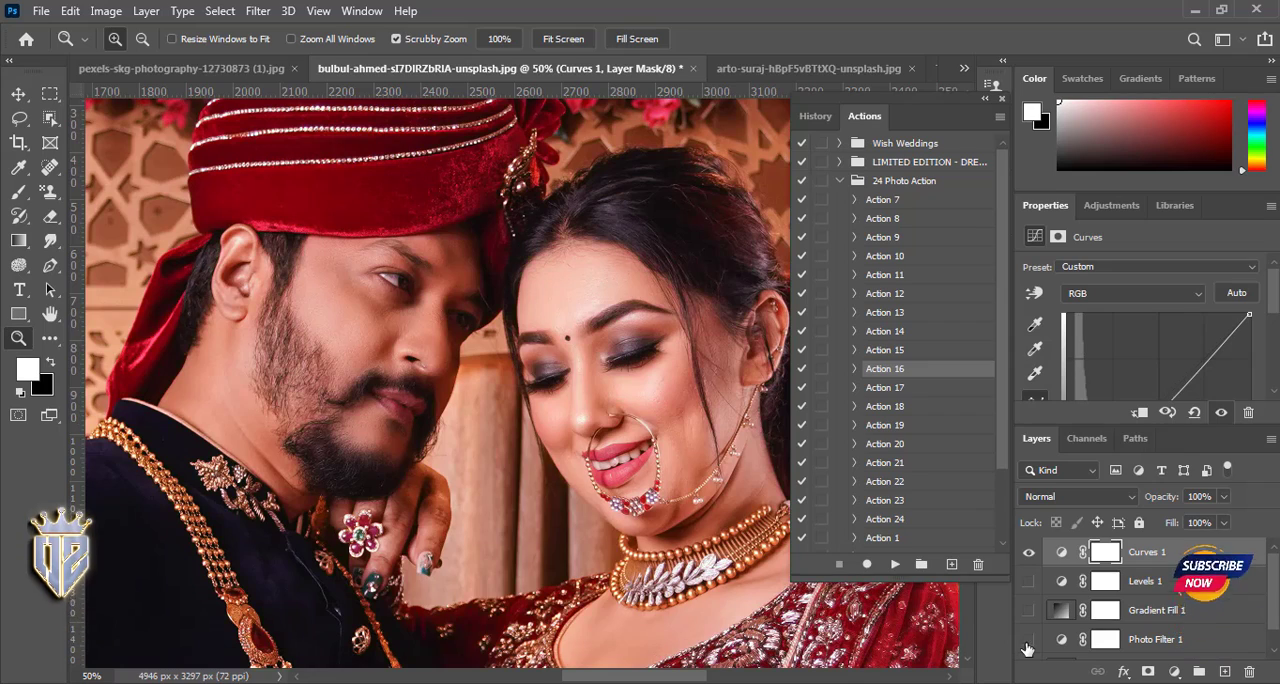
pyautogui.click(1029, 612)
pyautogui.click(1029, 612)
pyautogui.click(1029, 556)
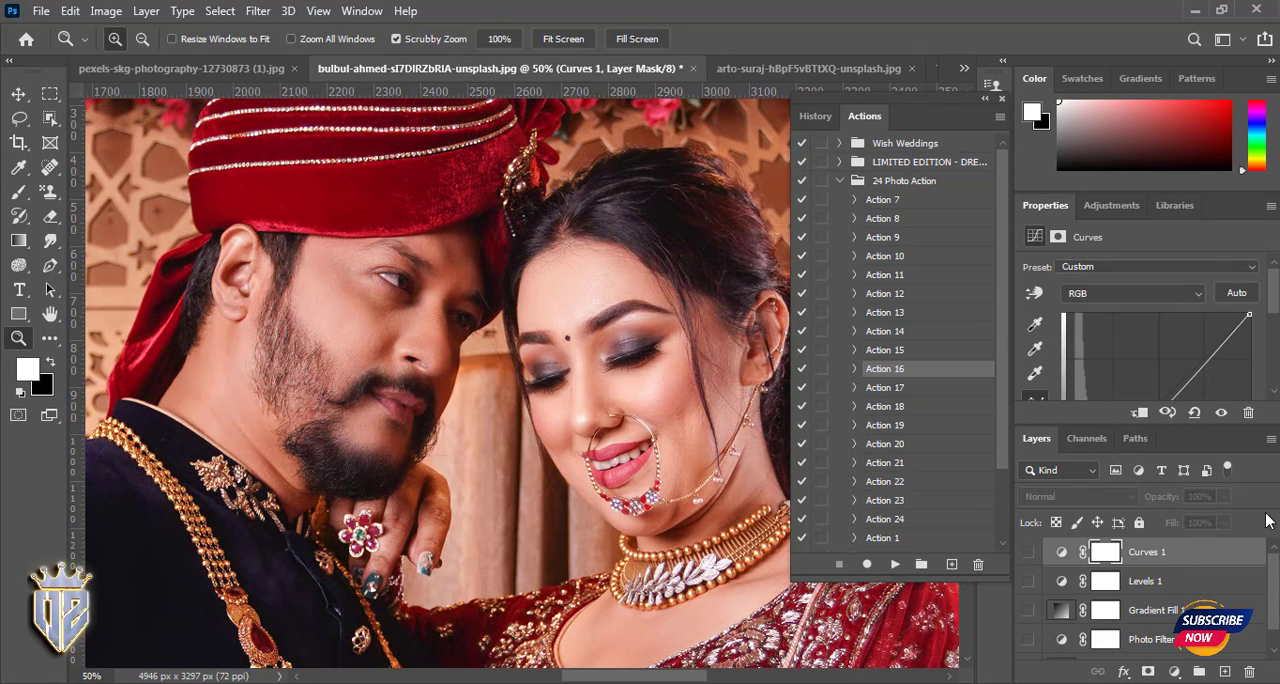
# - Close the Properties panel group to make room for the layer list and delete the Action 16 layers
pyautogui.click(1271, 205)
pyautogui.click(1110, 424)
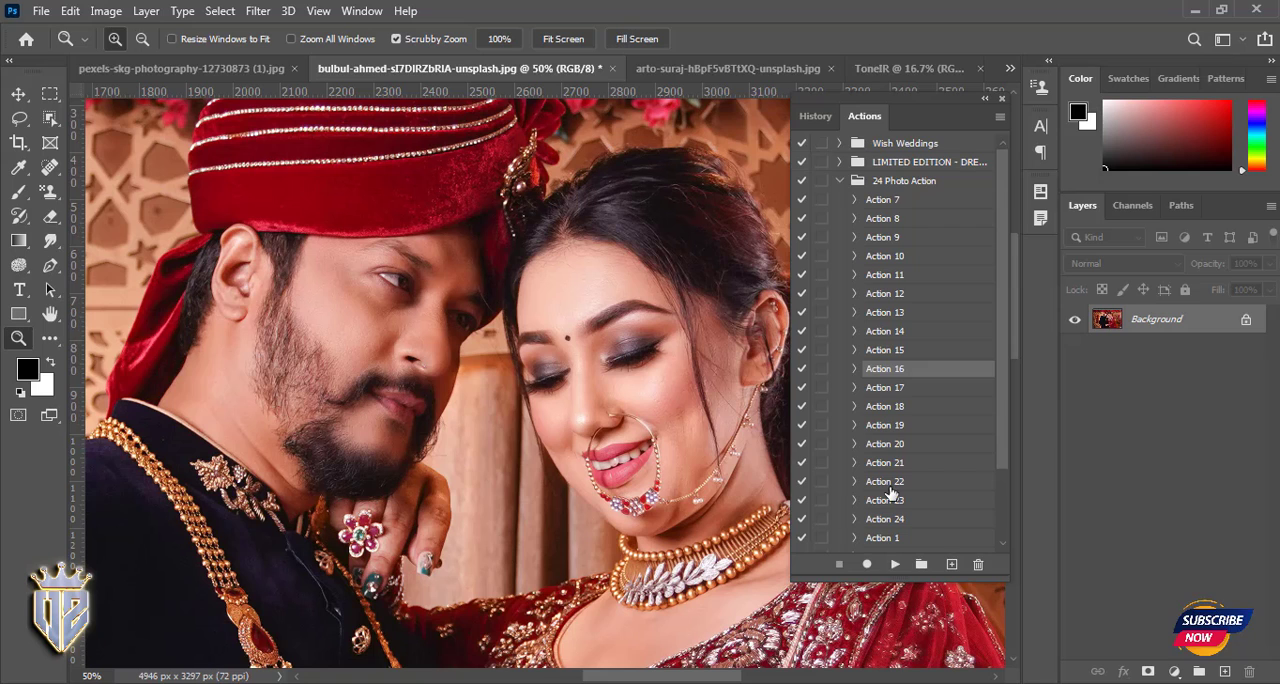
# - Preview Action 2 and Action 5 one after the other, removing the effect of each
pyautogui.scroll(-3, 894, 480)
pyautogui.click(883, 468)
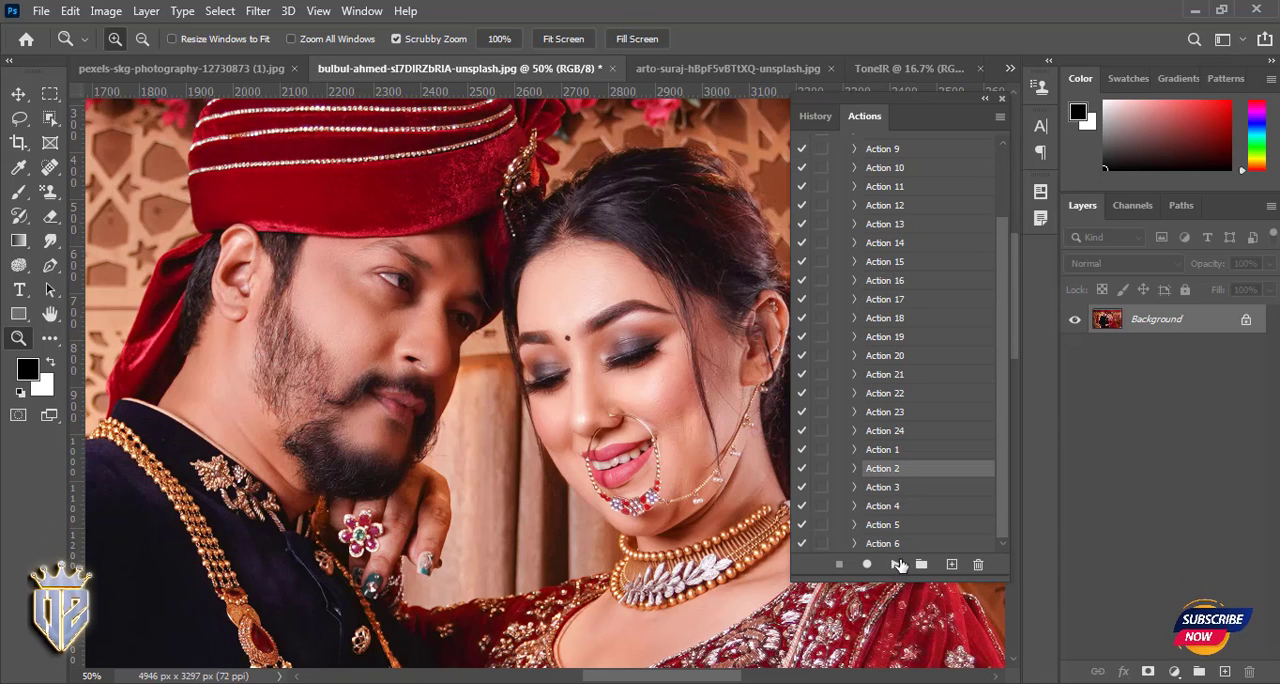
pyautogui.click(896, 564)
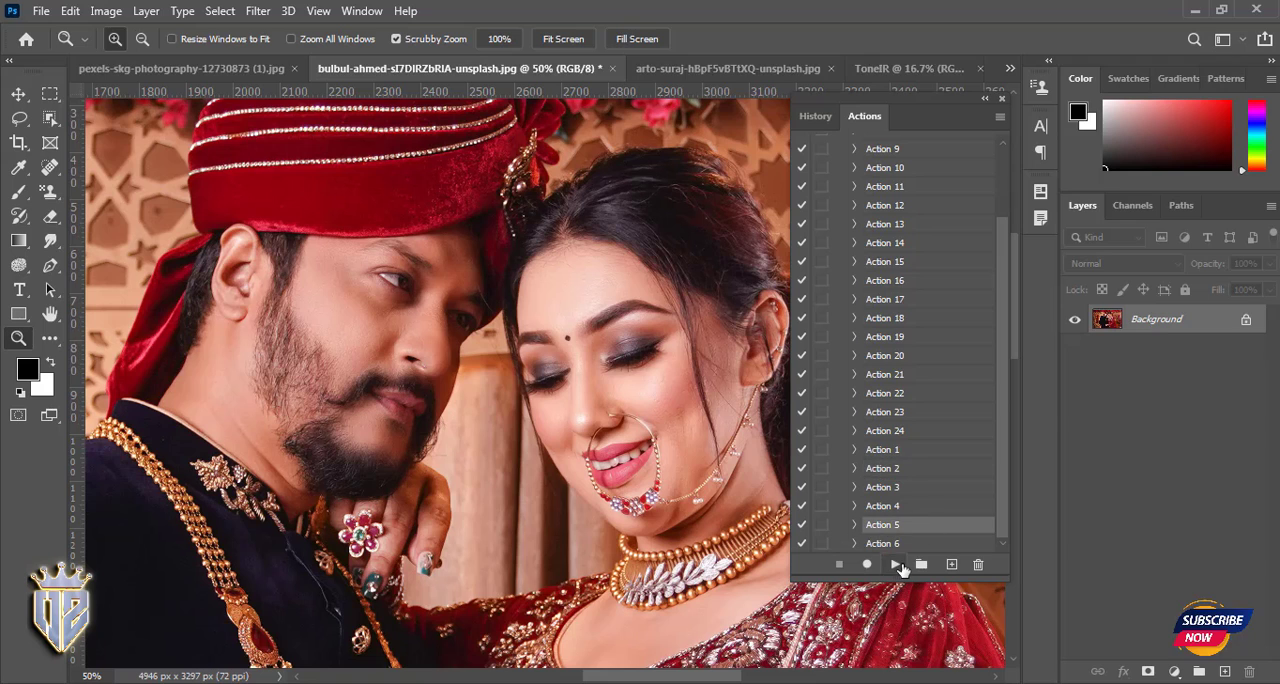
pyautogui.click(896, 565)
# - Preview Action 4, Action 20, Action 18 and Action 6 in turn, deleting the layers they add
pyautogui.click(882, 502)
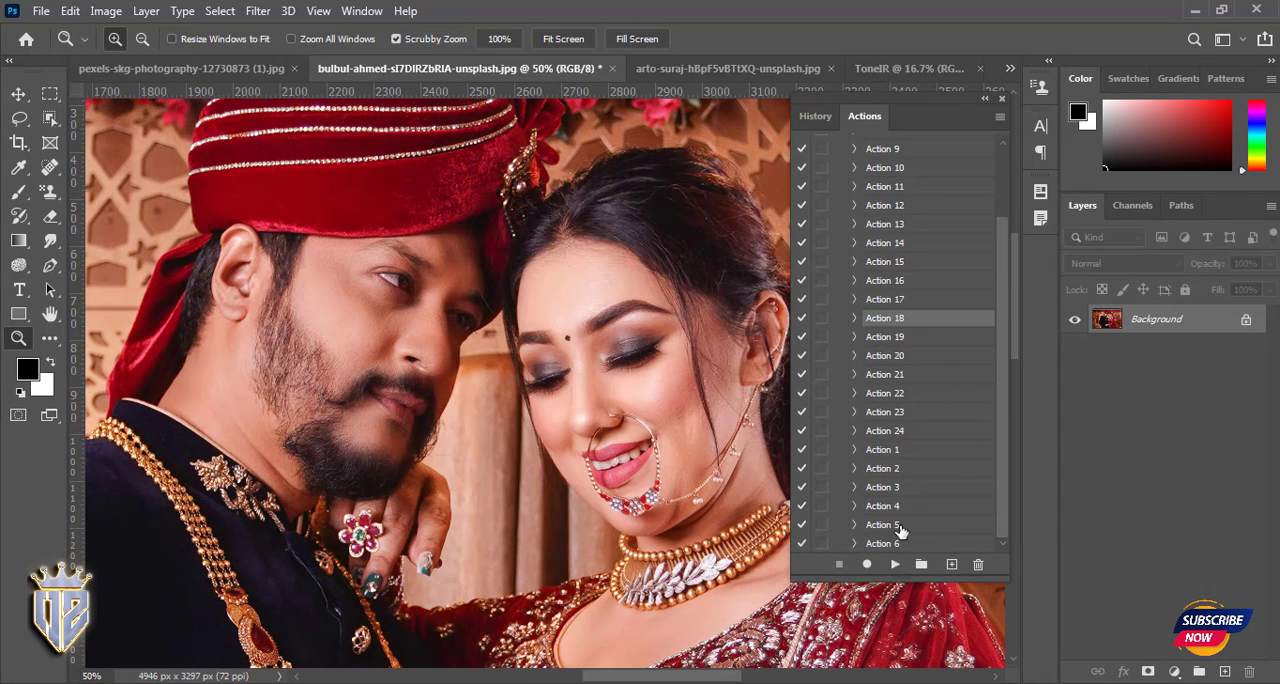
pyautogui.click(895, 564)
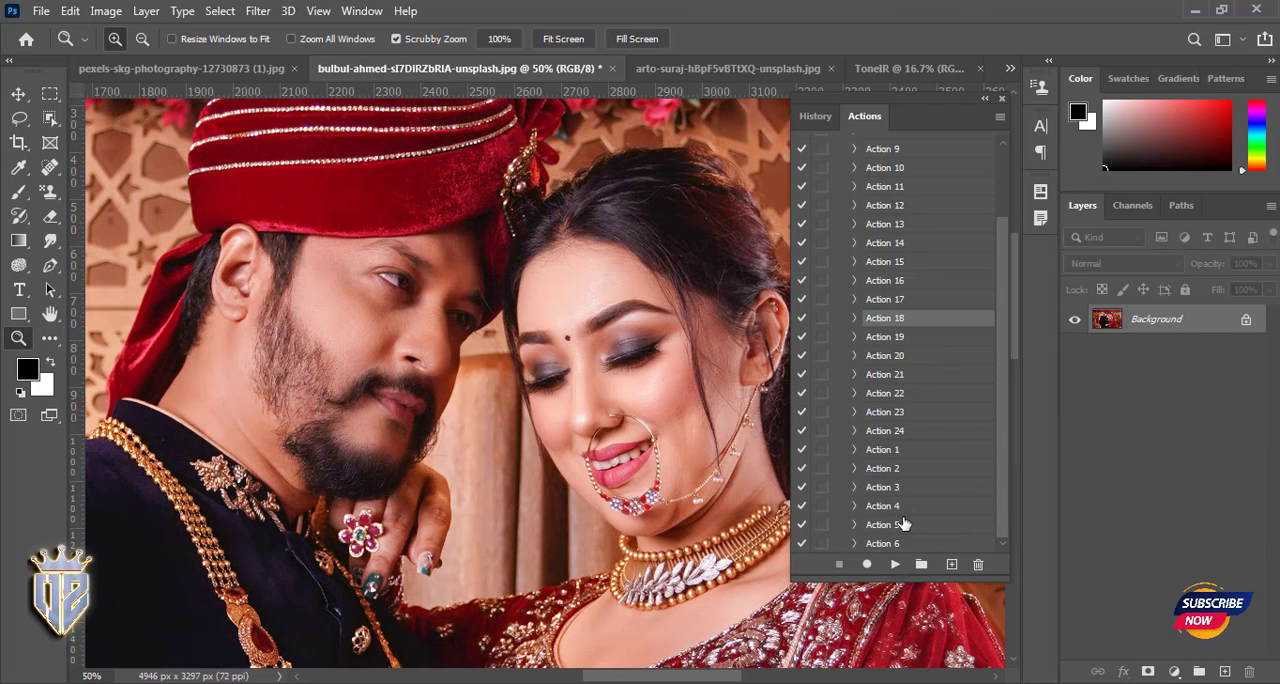
pyautogui.click(885, 543)
pyautogui.click(893, 564)
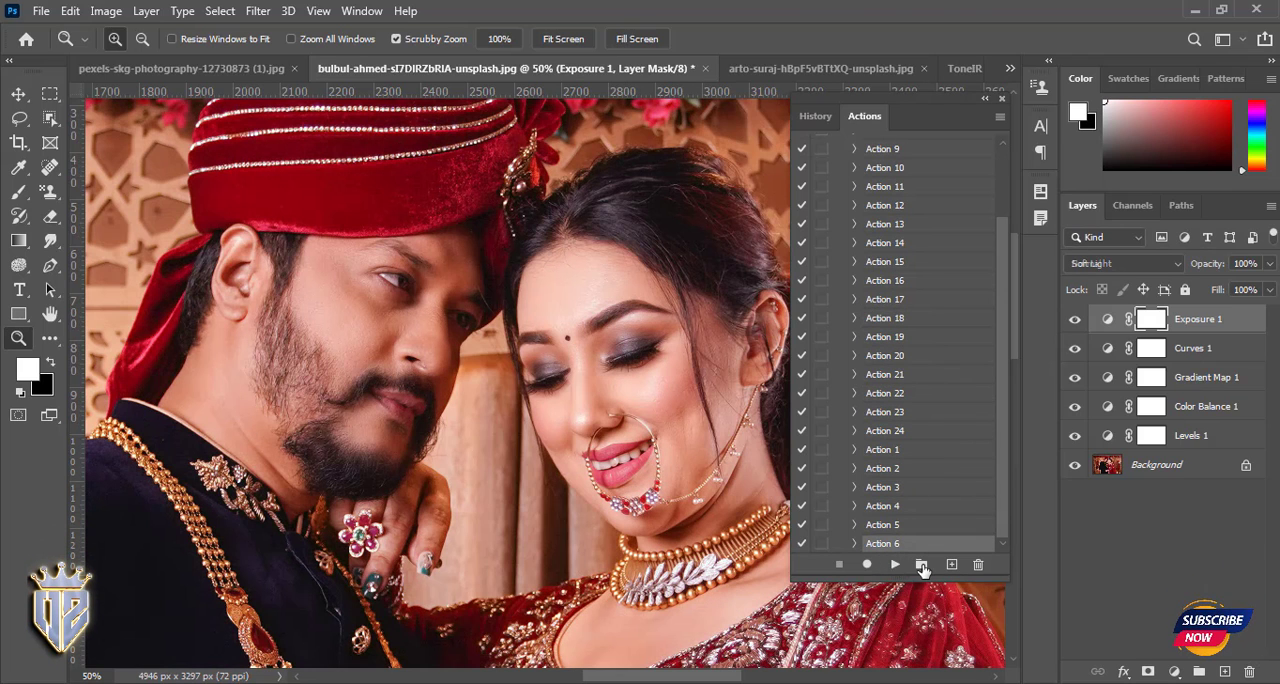
# - Collapse the 24 Photo Action set and load the Crush action set from the New Digital ACTIONS folder into Photoshop
pyautogui.scroll(10, 923, 343)
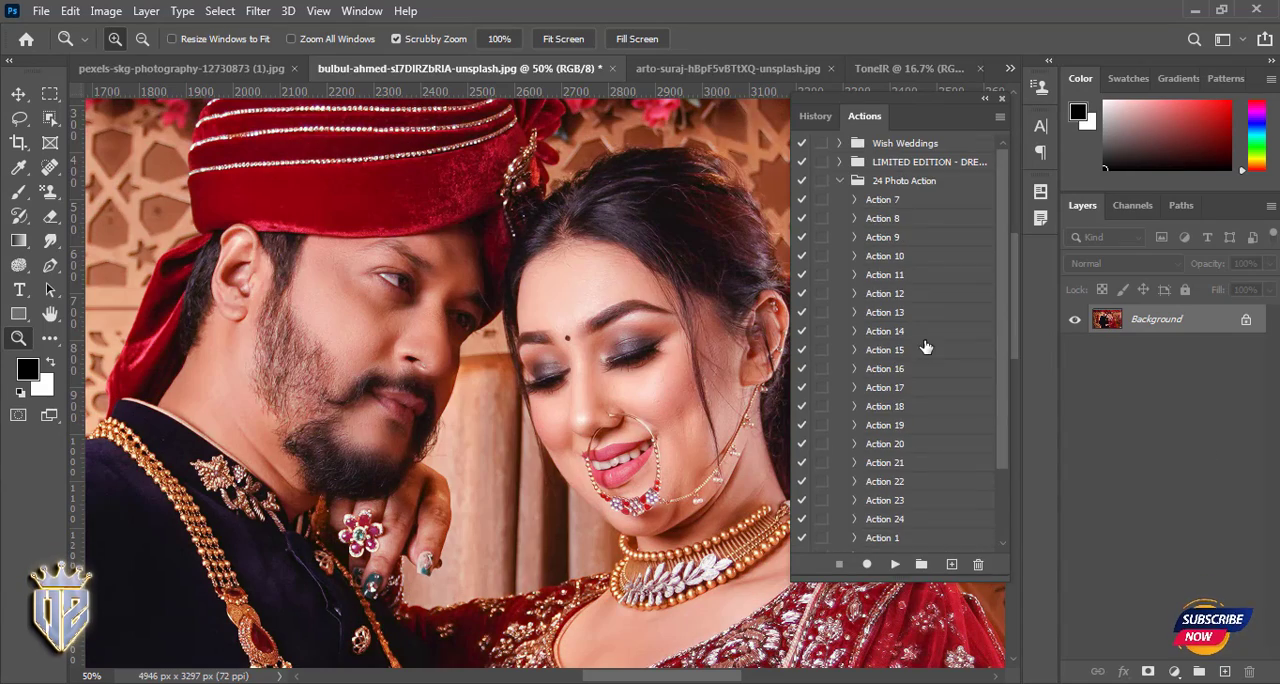
pyautogui.click(840, 181)
pyautogui.click(1190, 14)
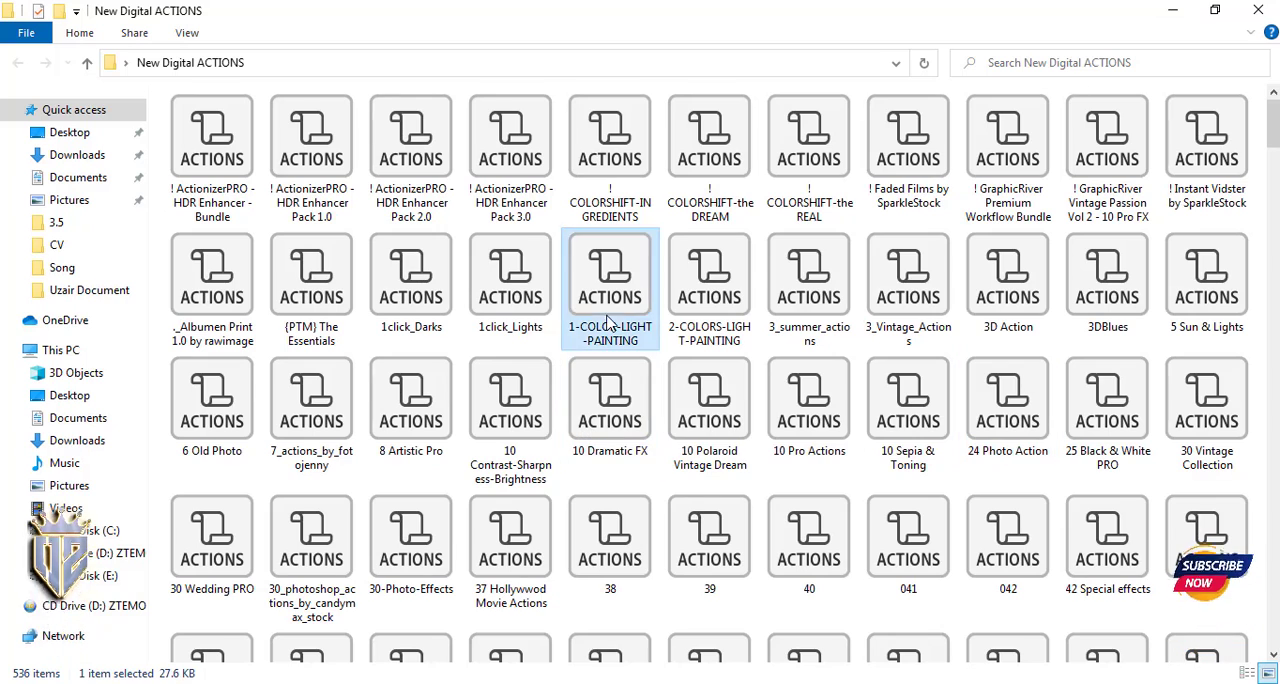
pyautogui.scroll(-10, 325, 342)
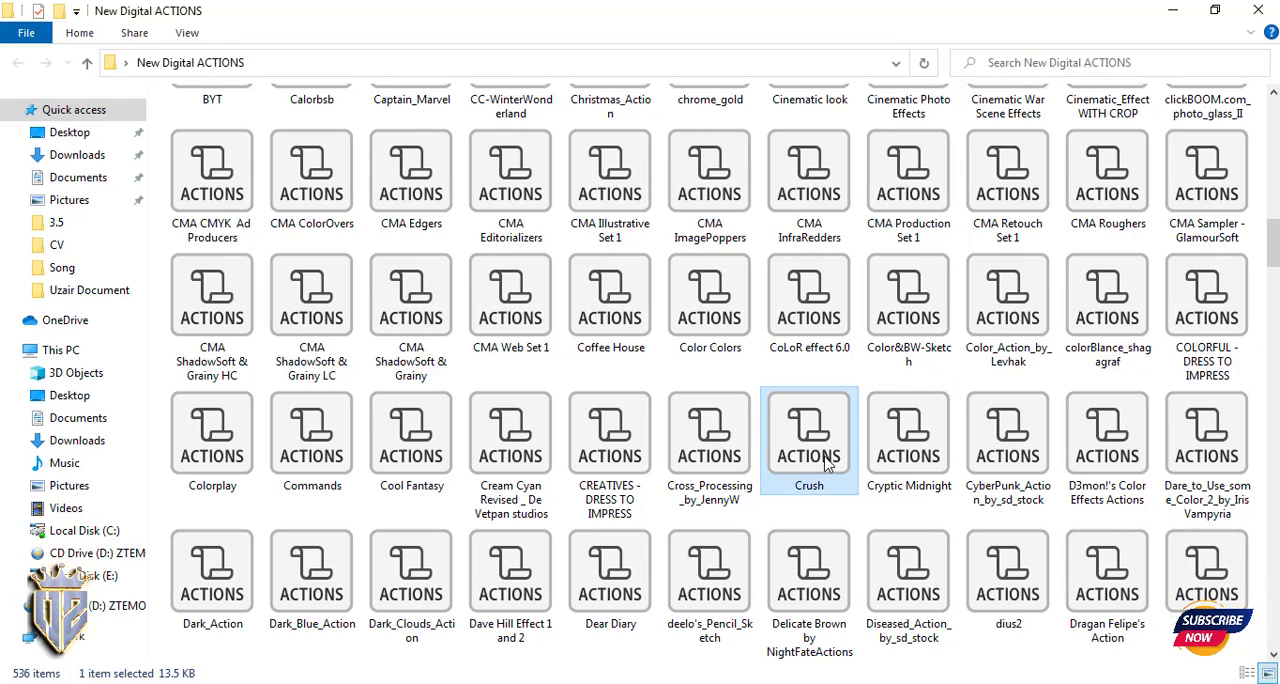
pyautogui.moveTo(733, 625); pyautogui.dragTo(876, 231)
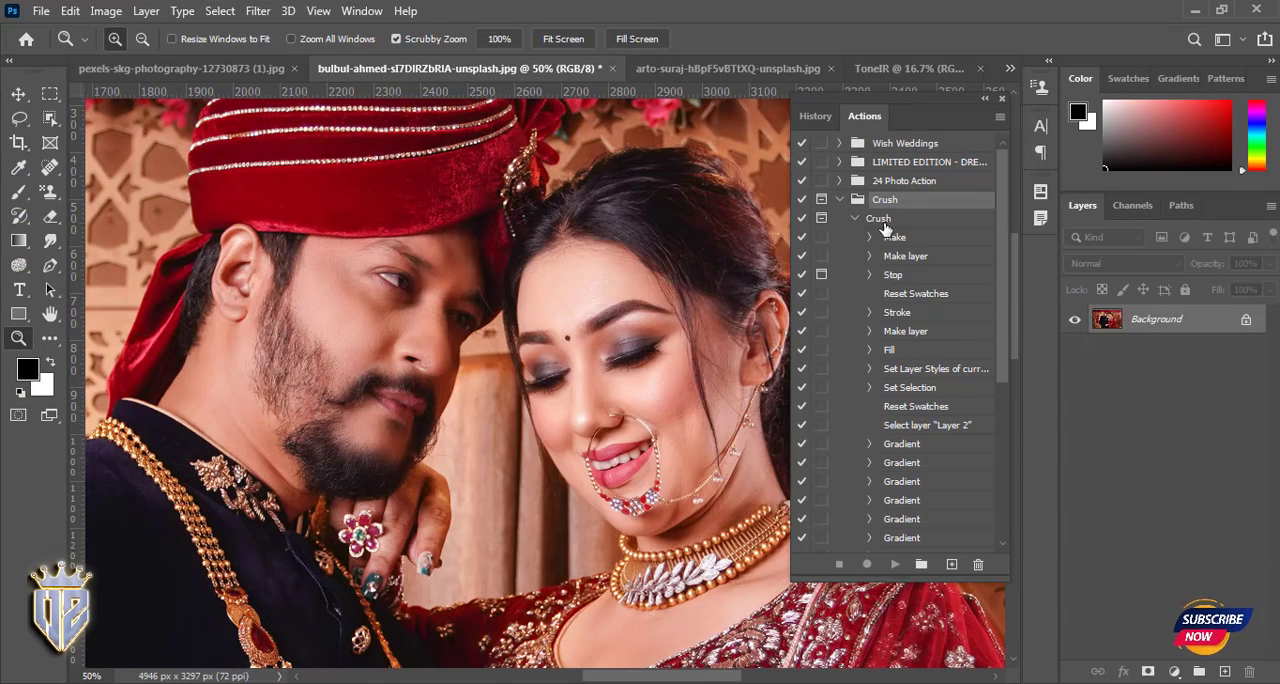
# - Try out the Crush action, continuing past its message, and collapse the Crush action and its set
pyautogui.click(895, 565)
pyautogui.click(640, 366)
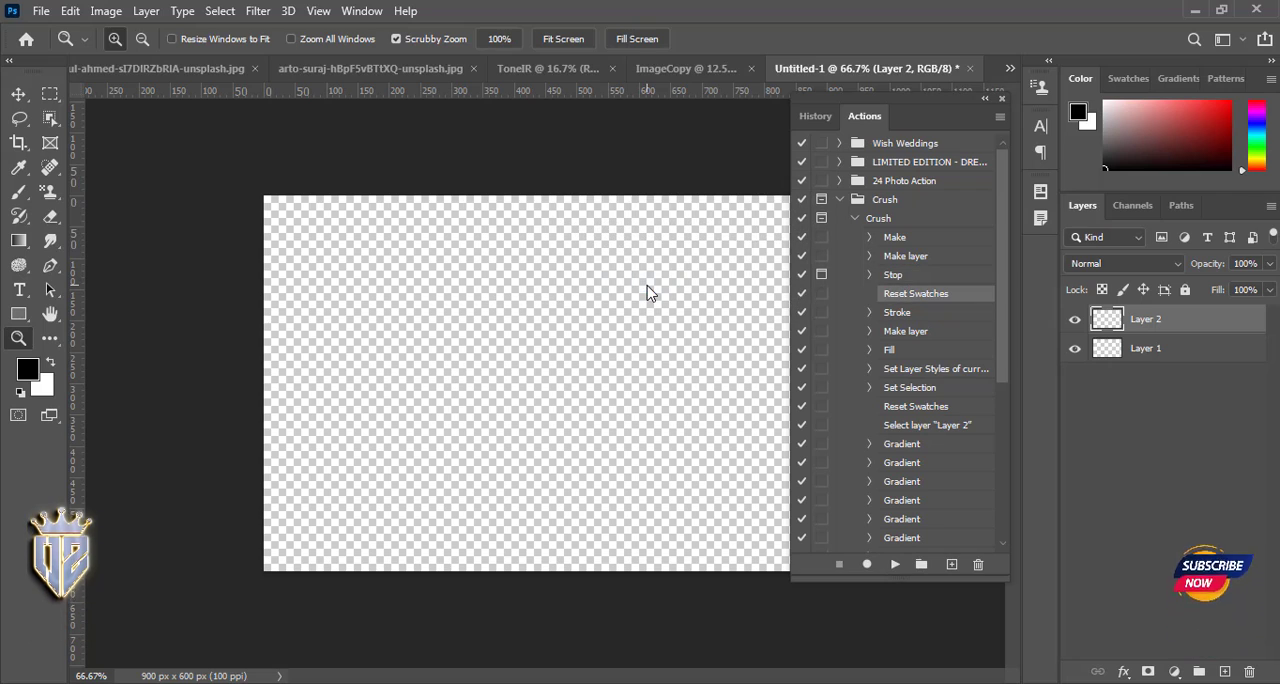
pyautogui.click(855, 218)
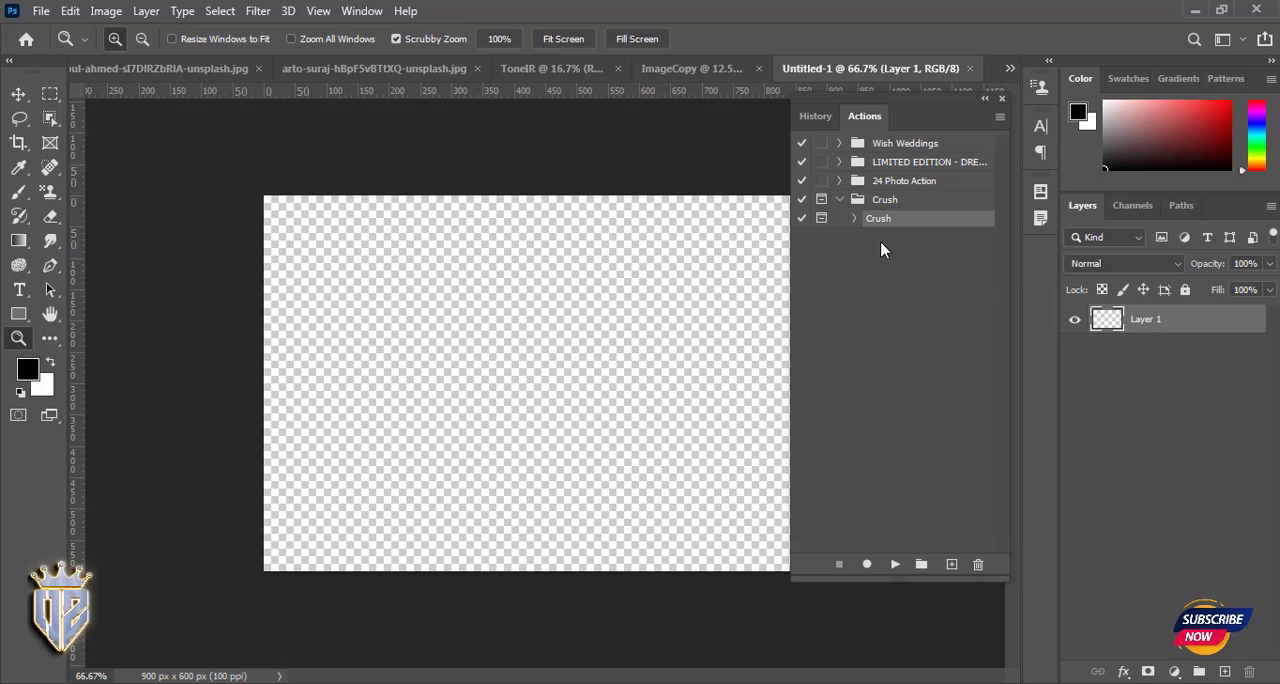
pyautogui.click(843, 200)
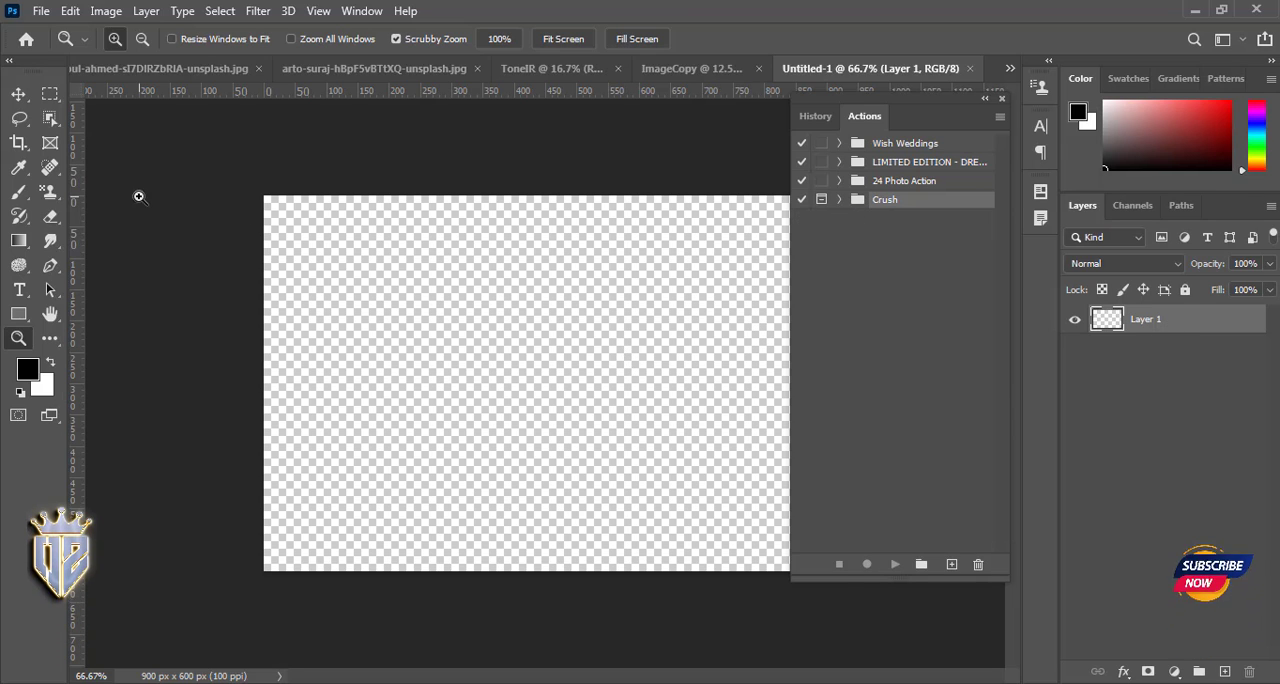
pyautogui.click(306, 309)
pyautogui.keyDown('alt'); pyautogui.click(307, 312); pyautogui.keyUp('alt')
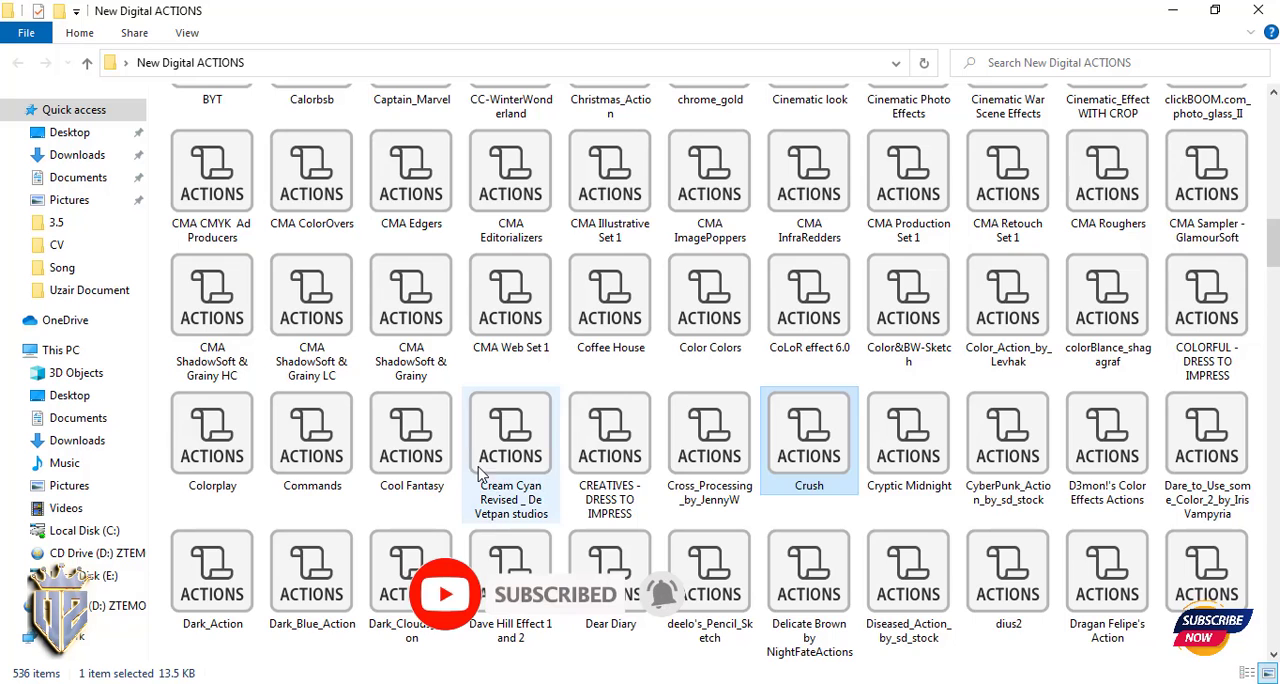
# - Browse the New Digital ACTIONS folder and load the Photographers Toolkit 1 action set into Photoshop
pyautogui.scroll(-3, 470, 458)
pyautogui.click(409, 505)
pyautogui.click(307, 515)
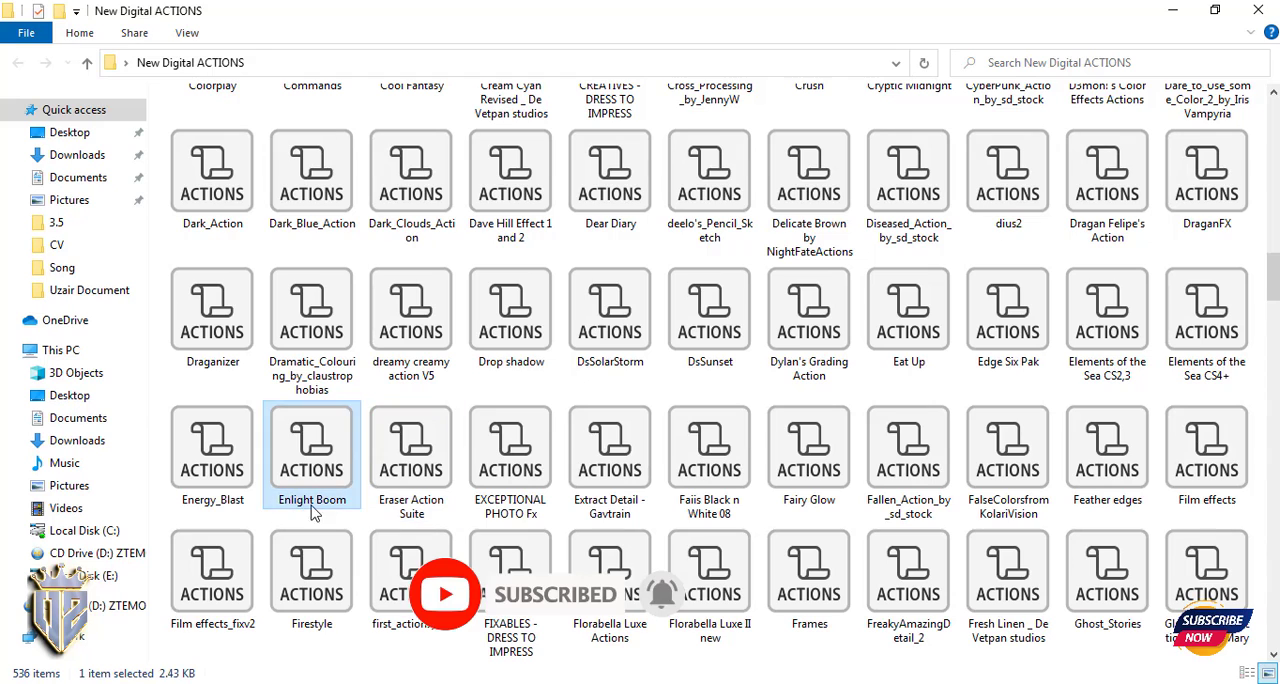
pyautogui.click(214, 510)
pyautogui.scroll(-5, 640, 620)
pyautogui.click(350, 645)
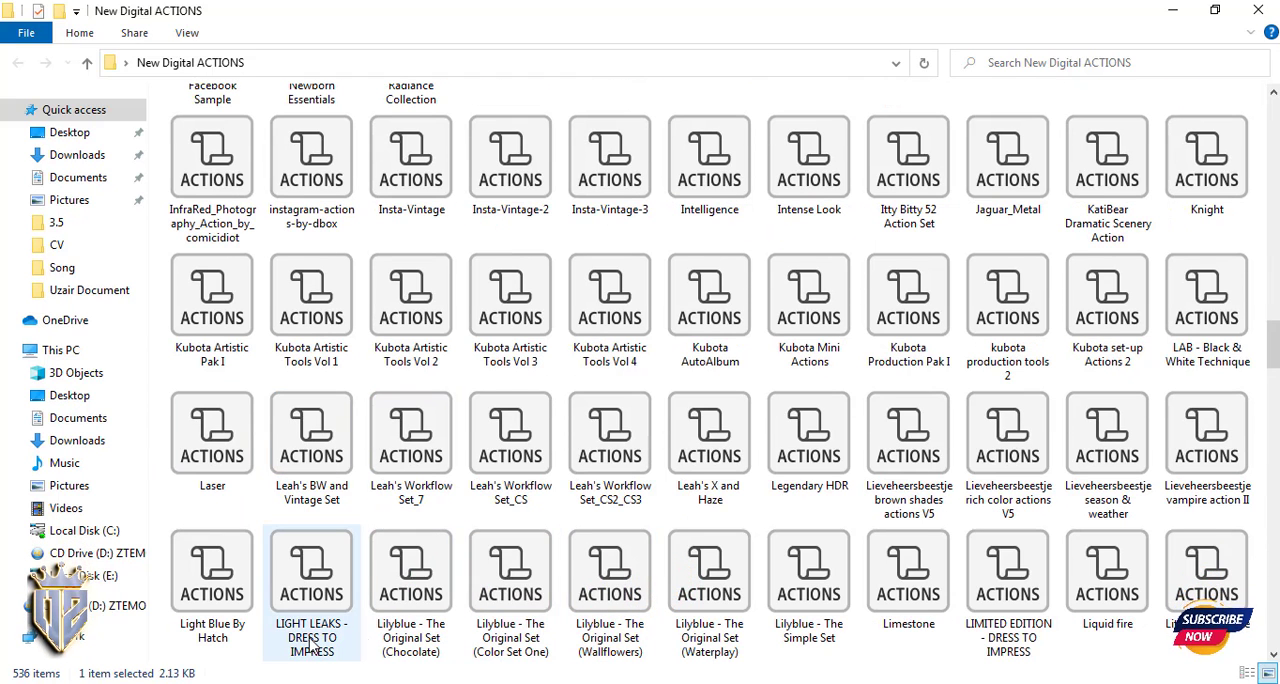
pyautogui.scroll(-5, 898, 648)
pyautogui.click(813, 588)
pyautogui.click(709, 615)
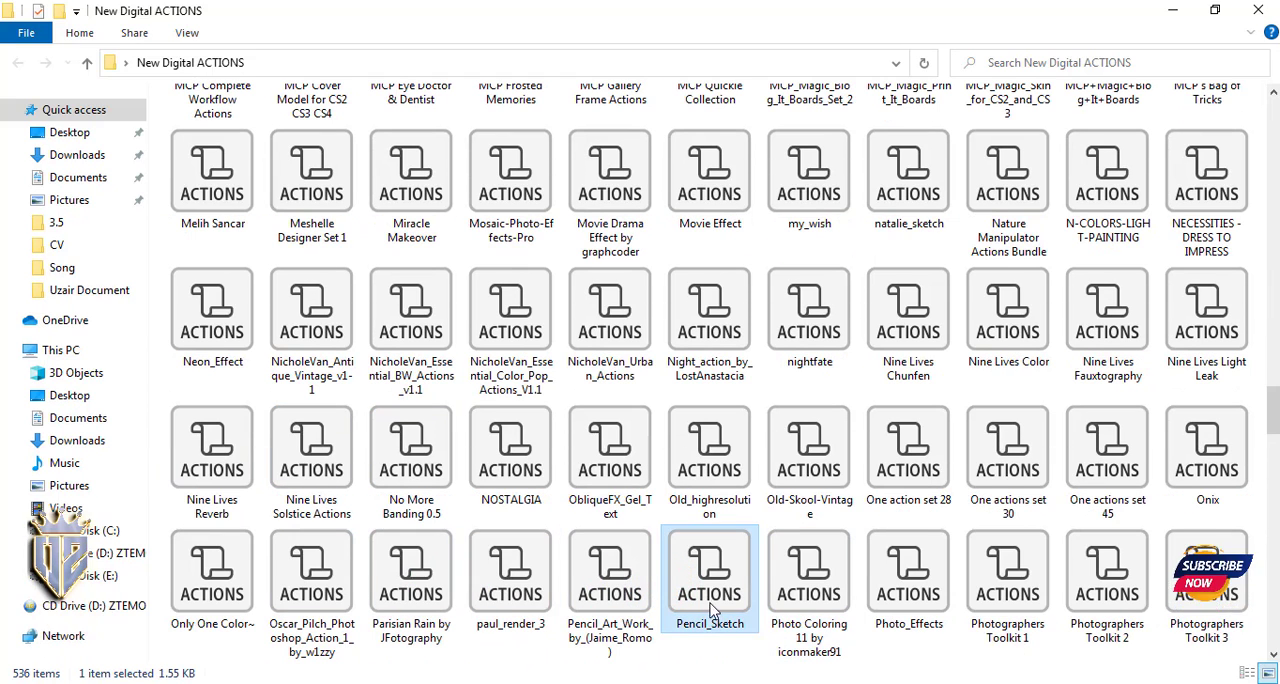
pyautogui.click(920, 616)
pyautogui.click(1000, 627)
pyautogui.moveTo(995, 606); pyautogui.dragTo(903, 462)
# - Preview Black frame - portrait-V1 on the wedding photo, delete the white line and black frame layers, and collapse the action
pyautogui.click(876, 242)
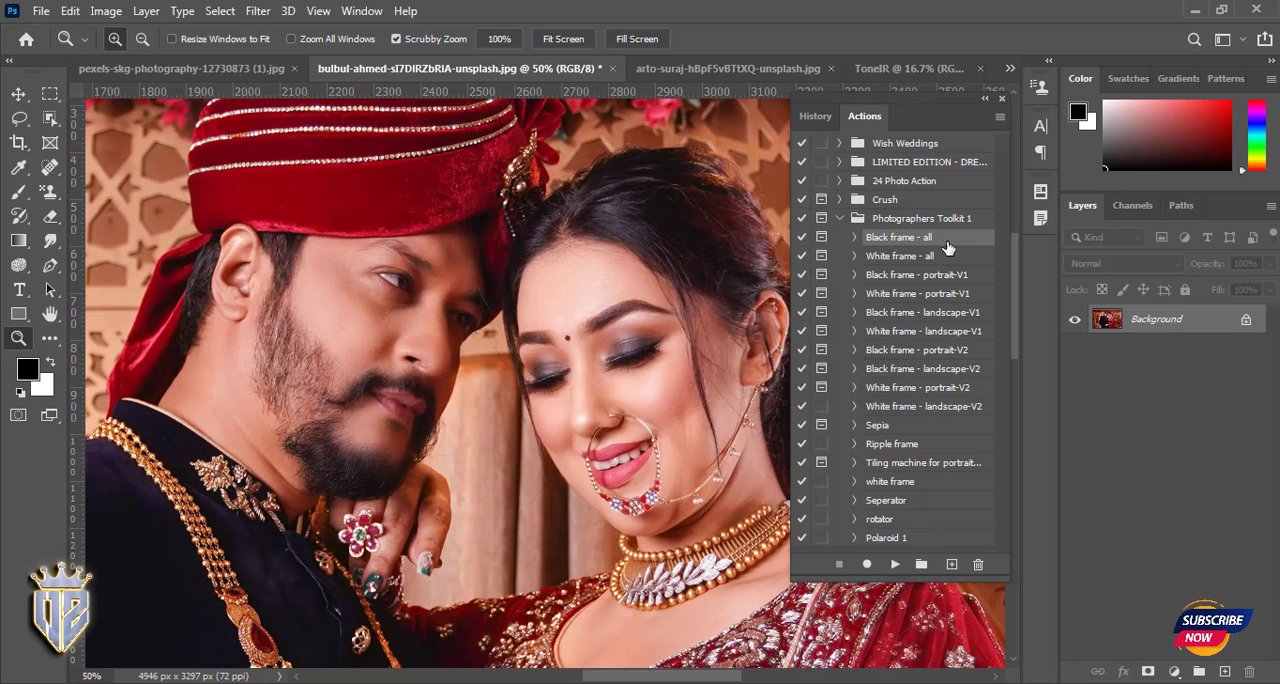
pyautogui.click(895, 566)
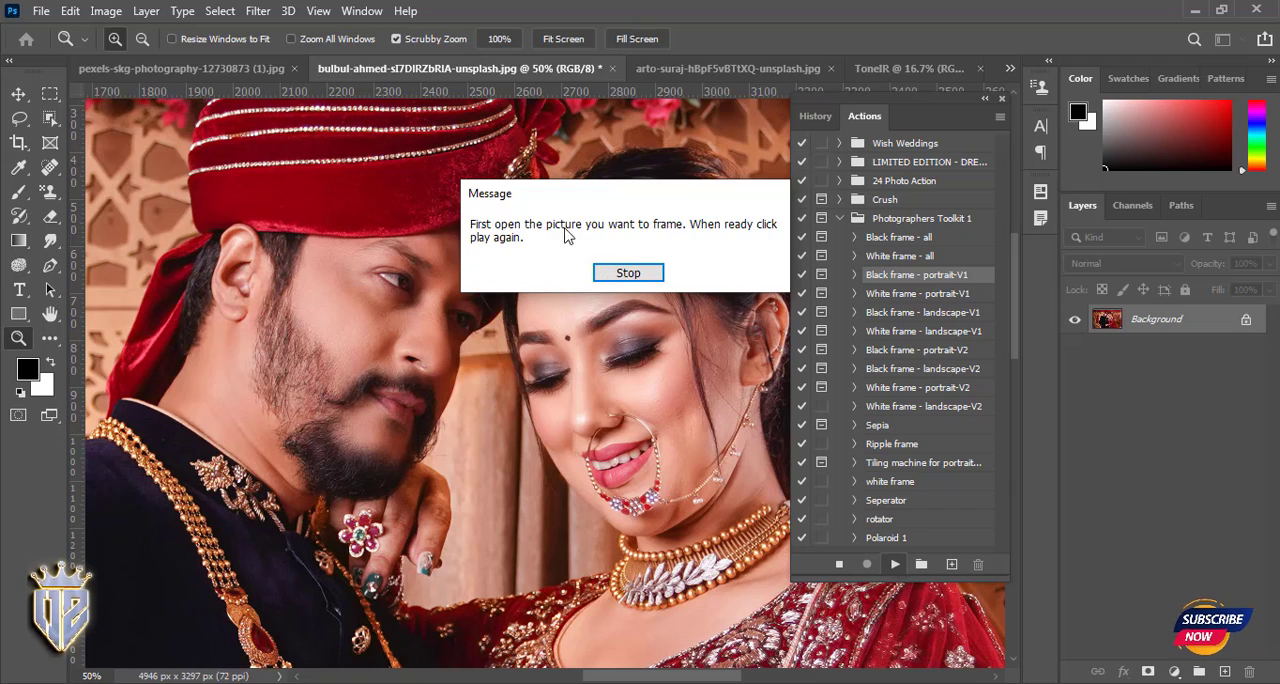
pyautogui.click(617, 273)
pyautogui.click(895, 564)
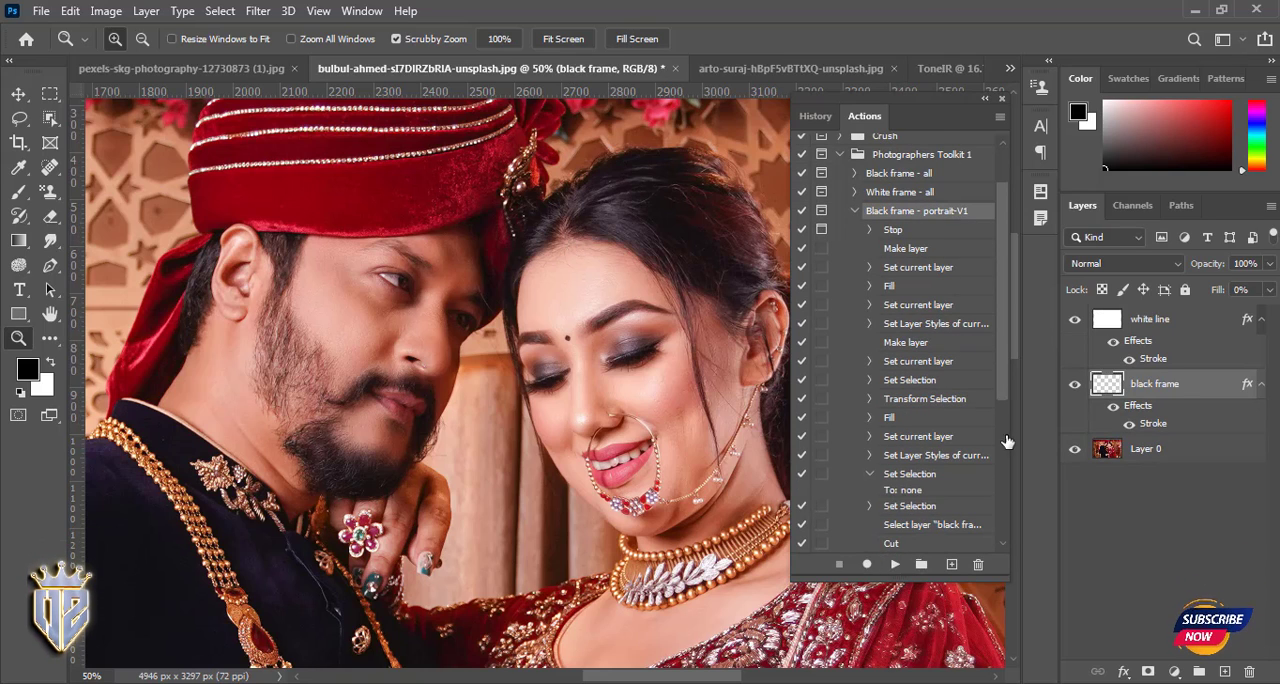
pyautogui.click(1158, 344)
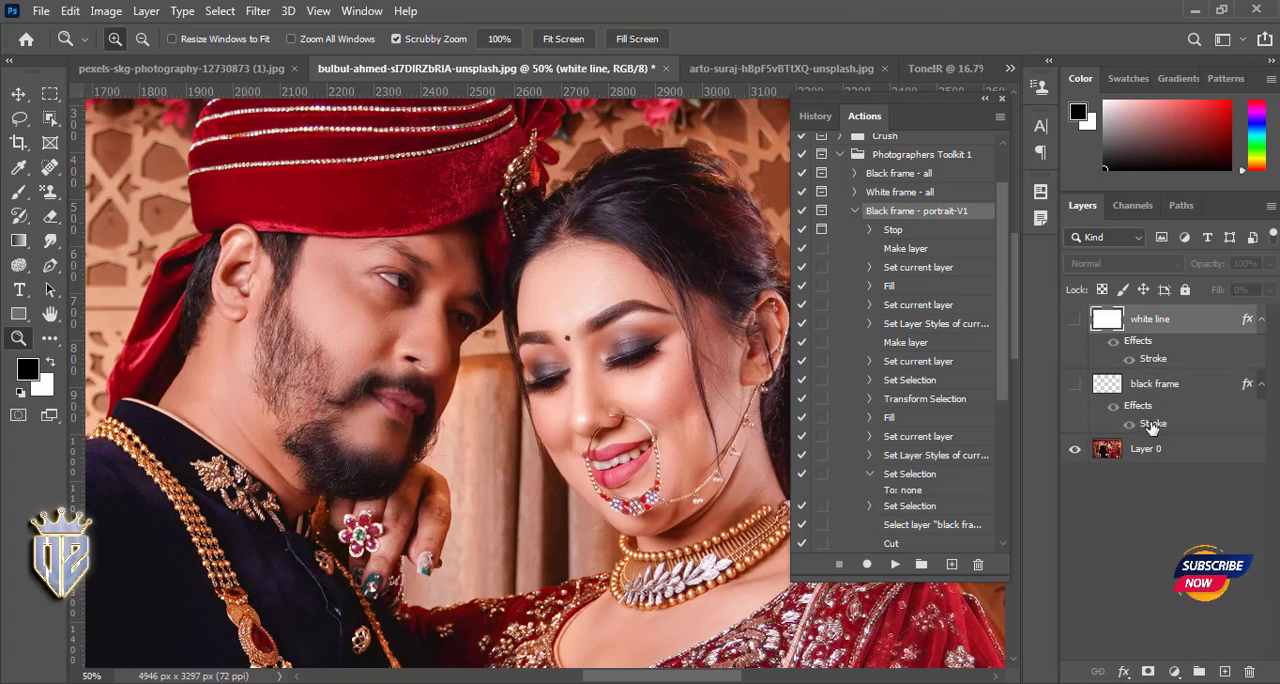
pyautogui.keyDown('shift'); pyautogui.click(1151, 425); pyautogui.keyUp('shift')
pyautogui.press('Delete')
pyautogui.click(853, 211)
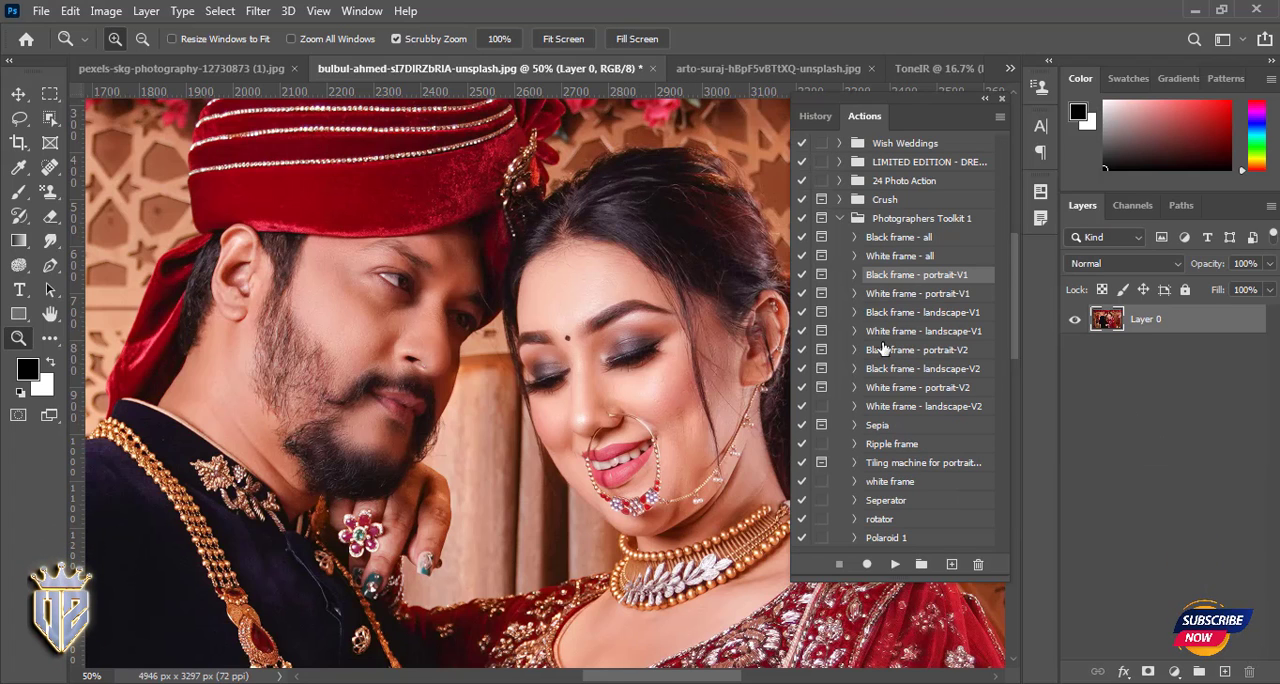
# - Preview White frame - portrait-V2 on the whole photo and delete its black line and frame layers
pyautogui.scroll(-3, 360, 630)
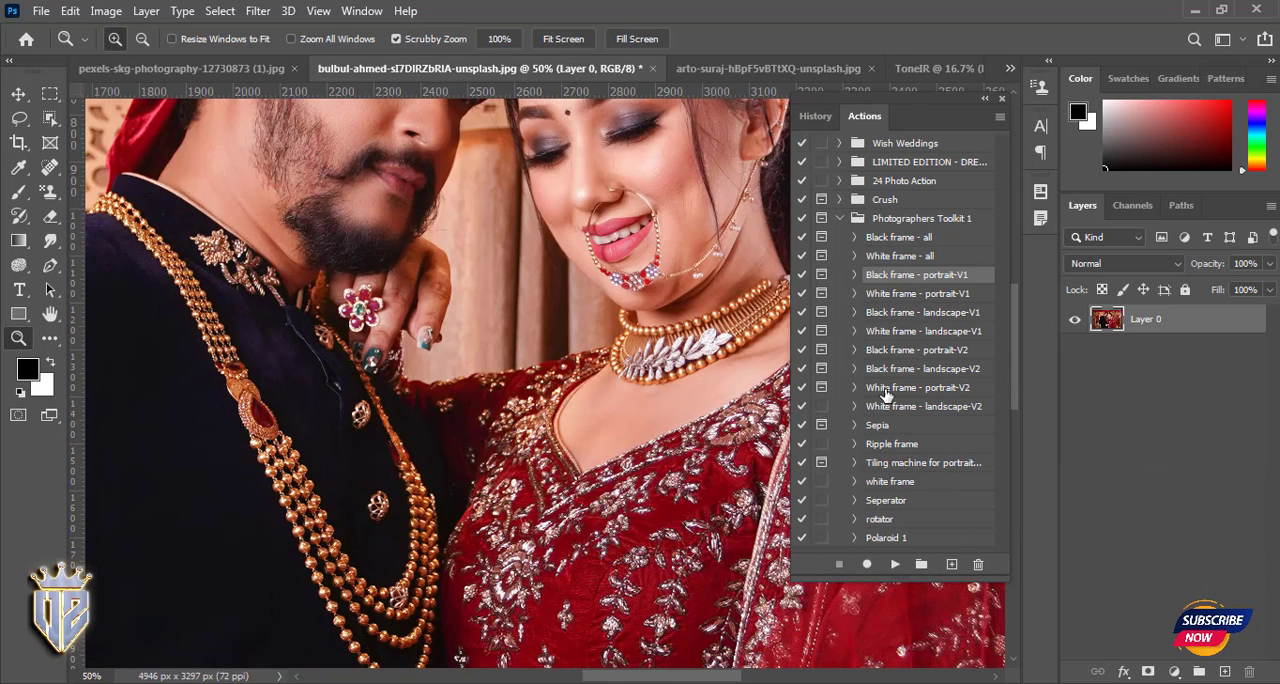
pyautogui.click(895, 564)
pyautogui.click(577, 287)
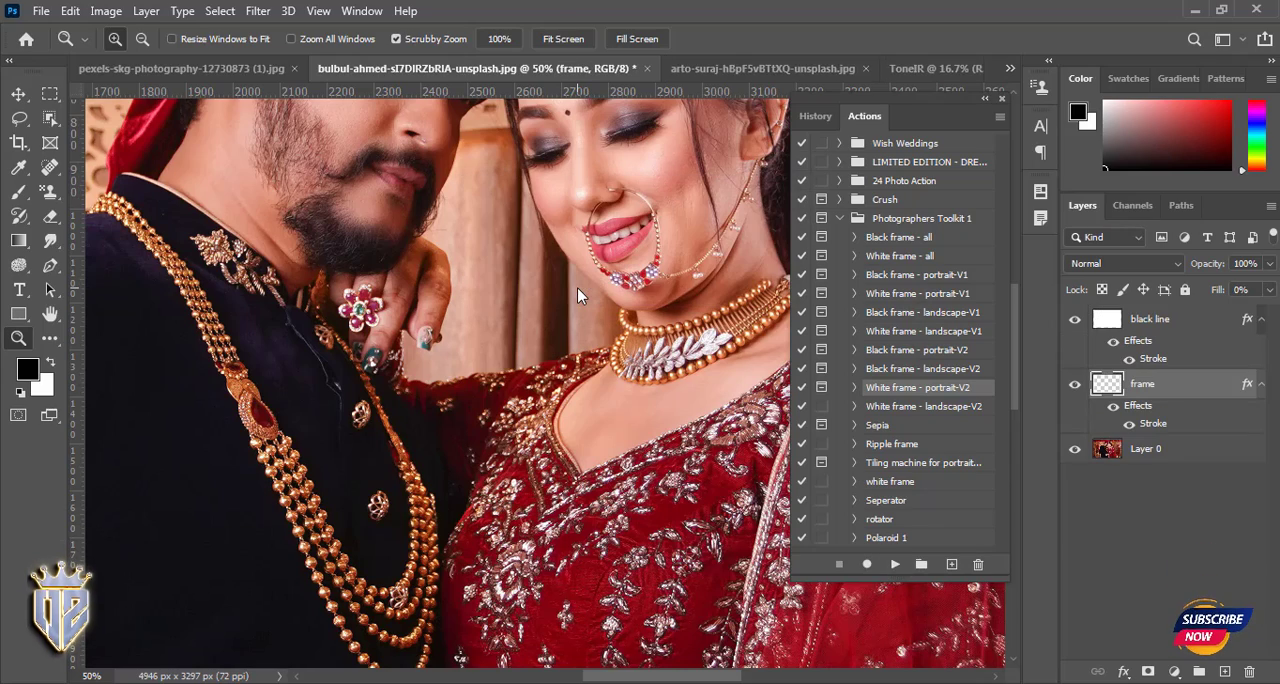
pyautogui.click(1130, 320)
pyautogui.click(1076, 320)
pyautogui.hotkey('ctrl', '-')
pyautogui.hotkey('ctrl', '-')
pyautogui.hotkey('ctrl', '-')
pyautogui.hotkey('ctrl', '-')
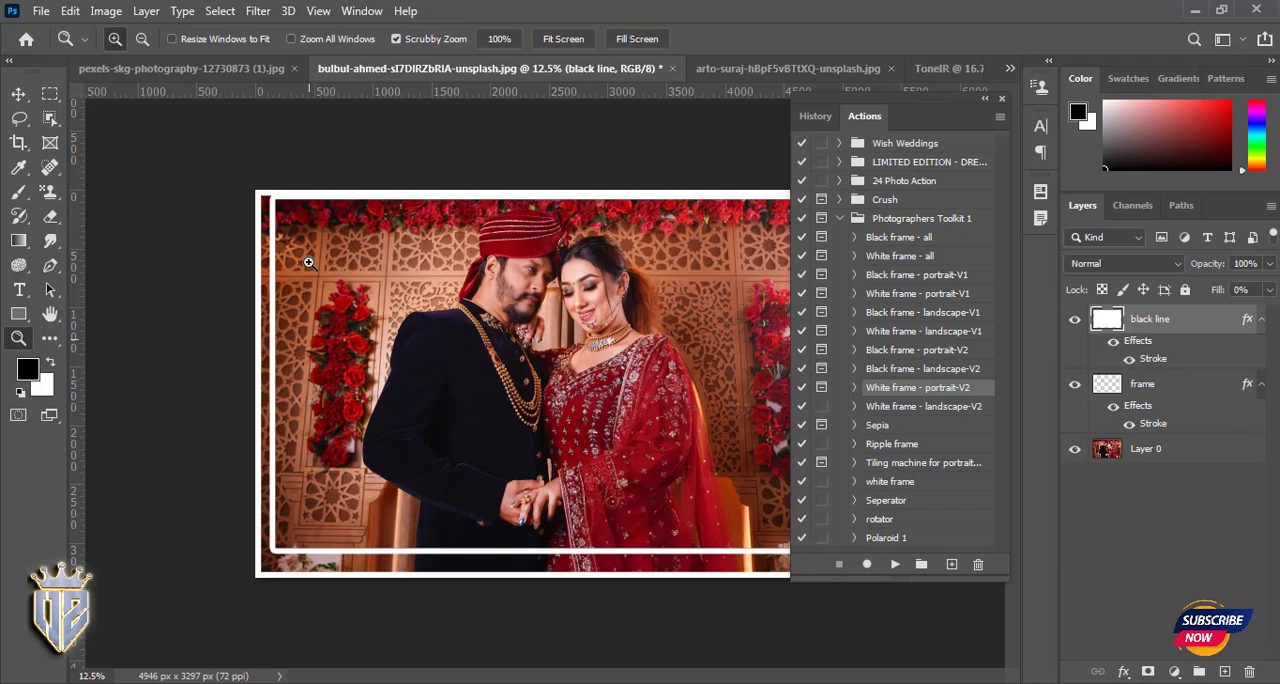
pyautogui.keyDown('shift'); pyautogui.click(1196, 386); pyautogui.keyUp('shift')
pyautogui.press('Delete')
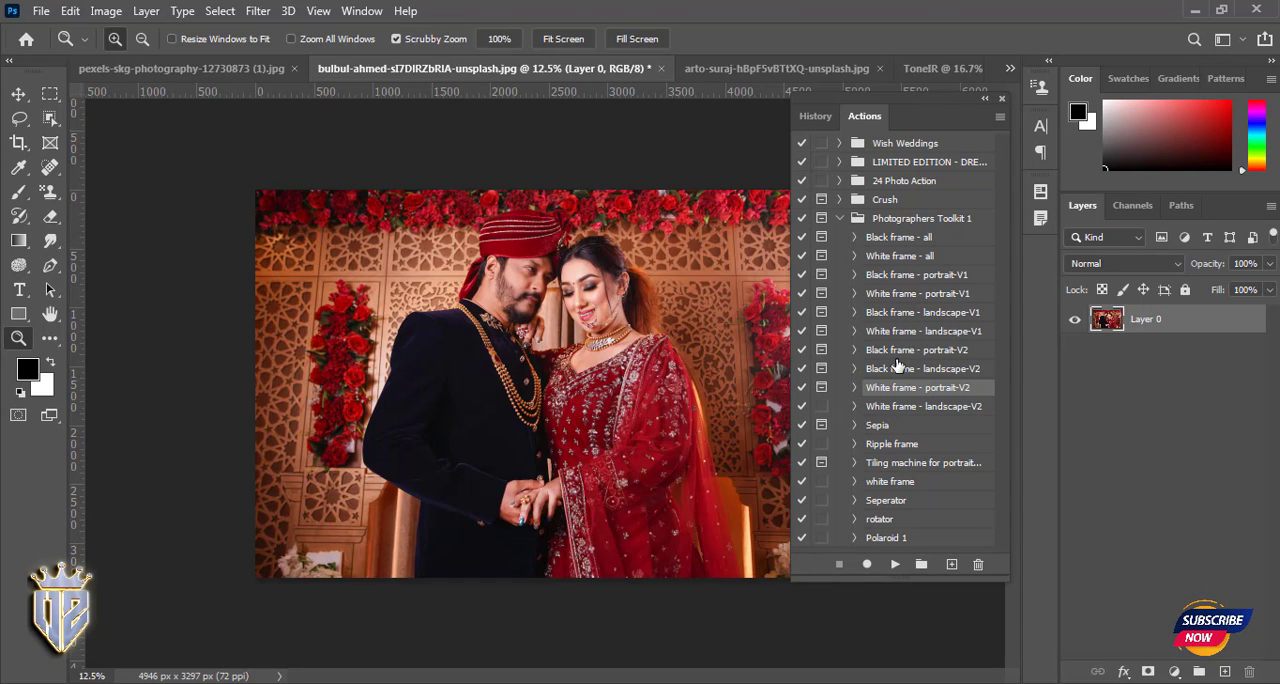
# - Preview Black frame - portrait-V2, continuing past its message, and delete its white line and frame layers
pyautogui.click(895, 564)
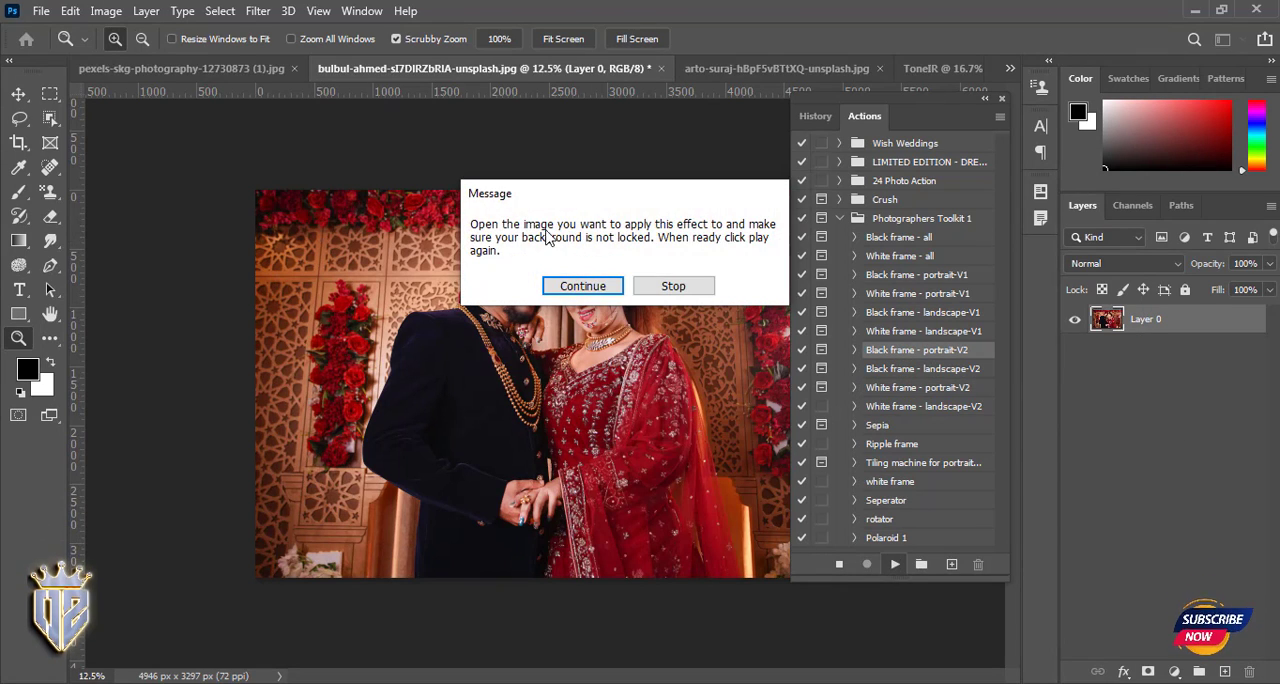
pyautogui.click(580, 287)
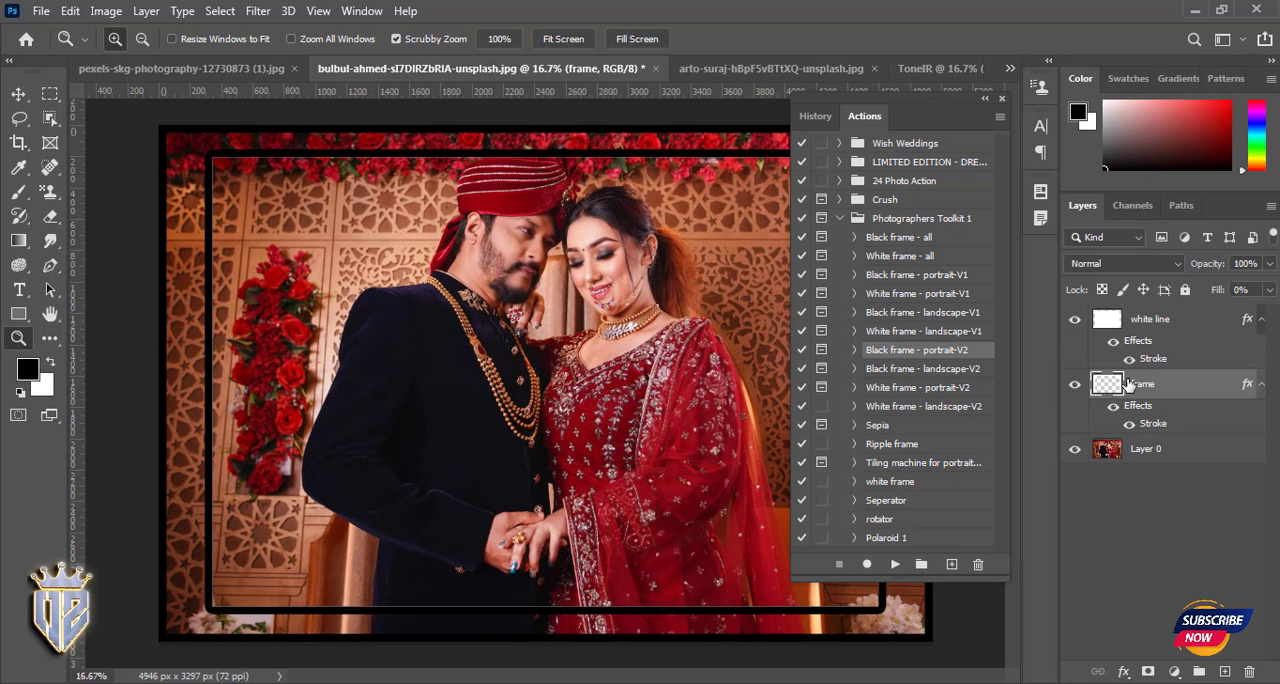
pyautogui.keyDown('shift'); pyautogui.click(1142, 330); pyautogui.keyUp('shift')
pyautogui.press('Delete')
# - Preview the Ripple frame action on the photo and delete the frame layer it adds
pyautogui.click(908, 449)
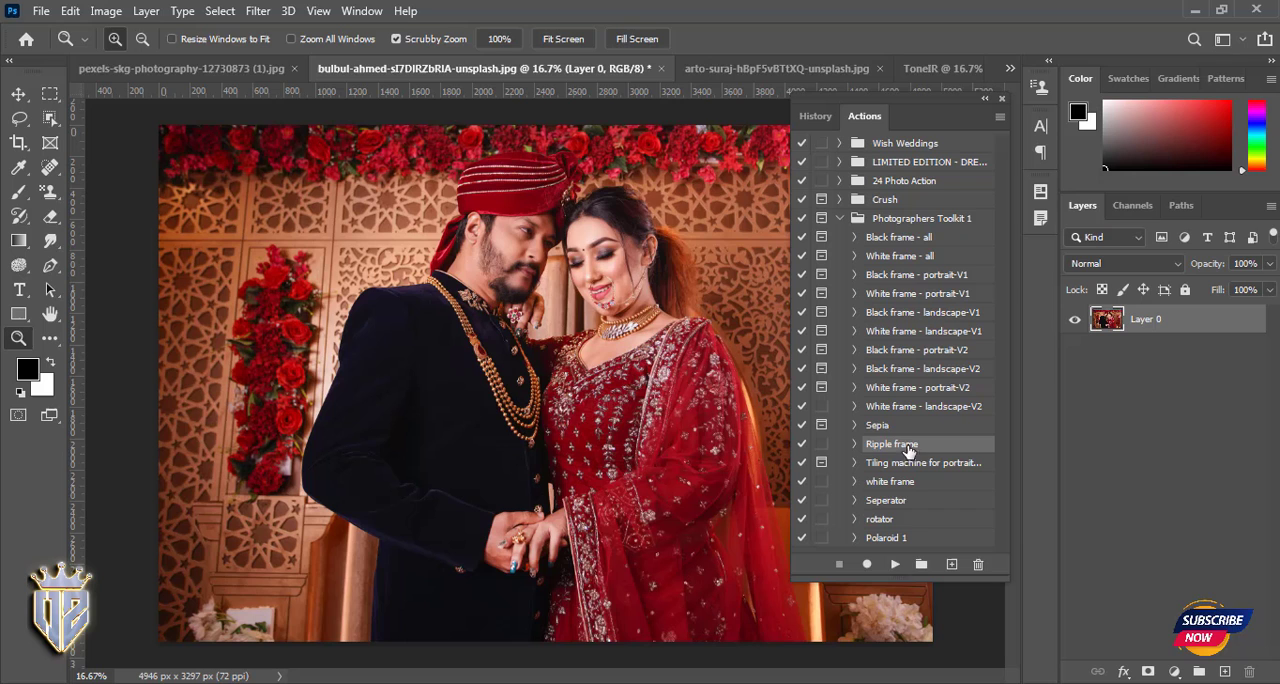
pyautogui.click(893, 565)
pyautogui.click(555, 277)
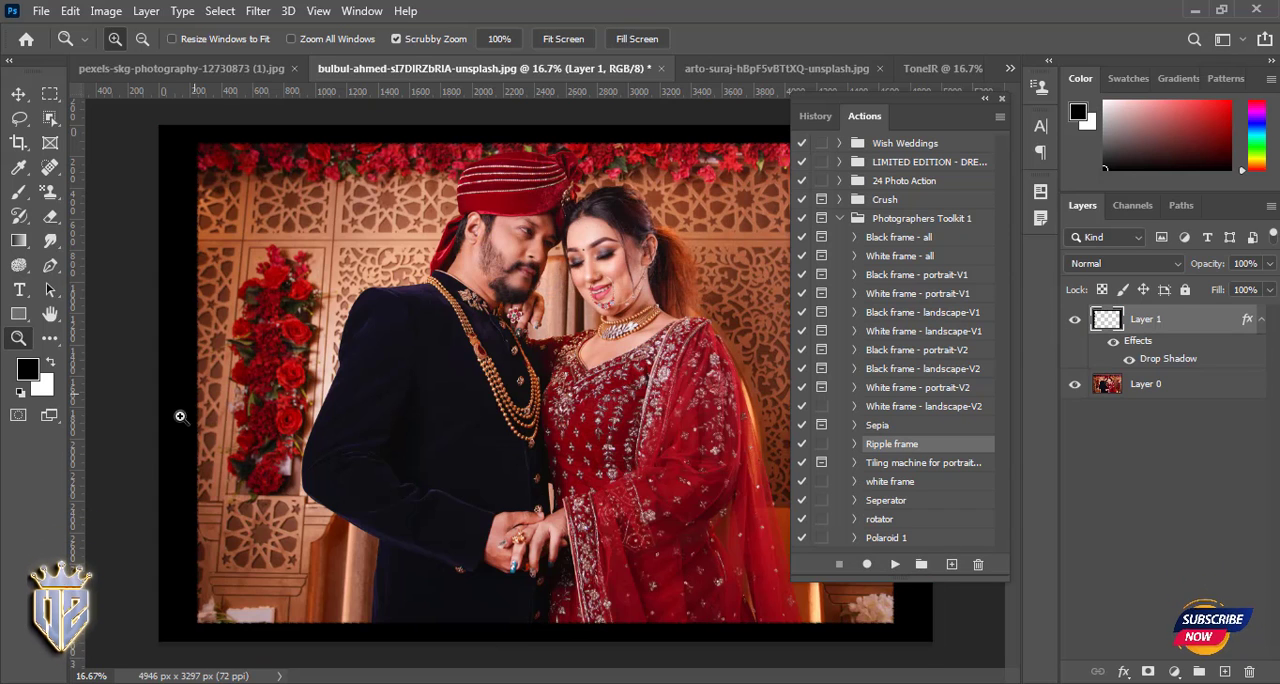
pyautogui.press('Delete')
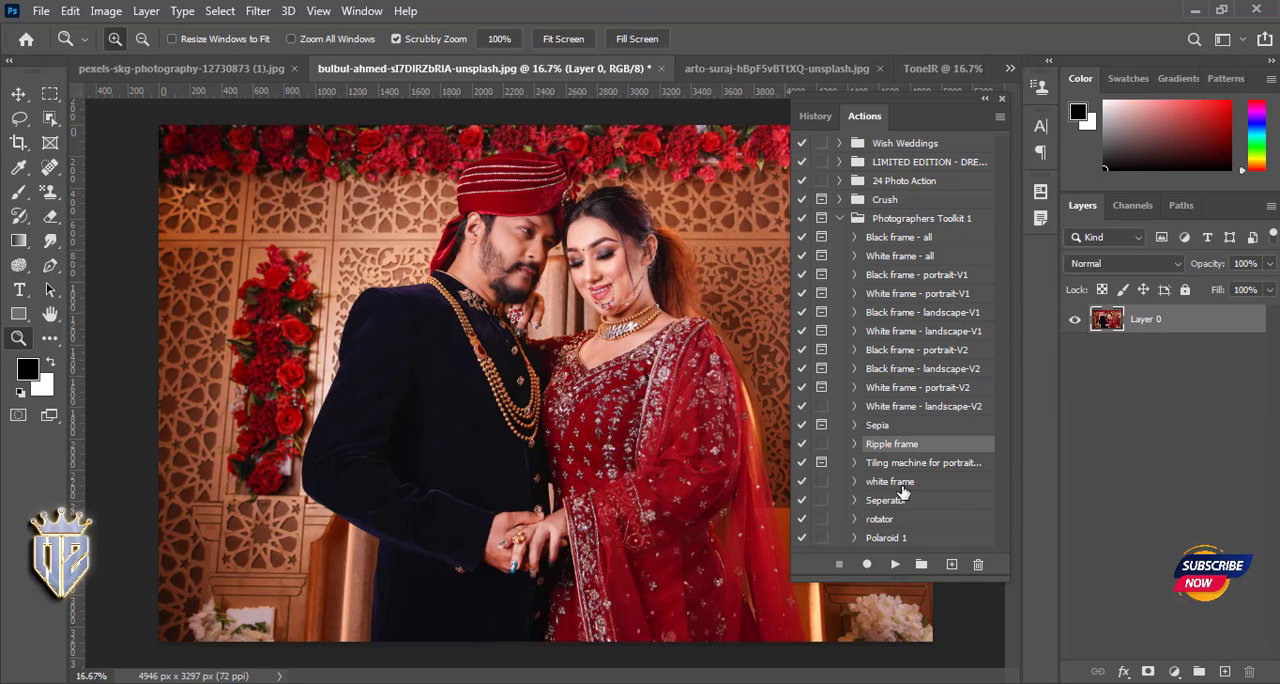
# - Preview the rotator action, continuing past its messages, and undo the rotation of the photo
pyautogui.click(880, 519)
pyautogui.click(895, 566)
pyautogui.click(553, 275)
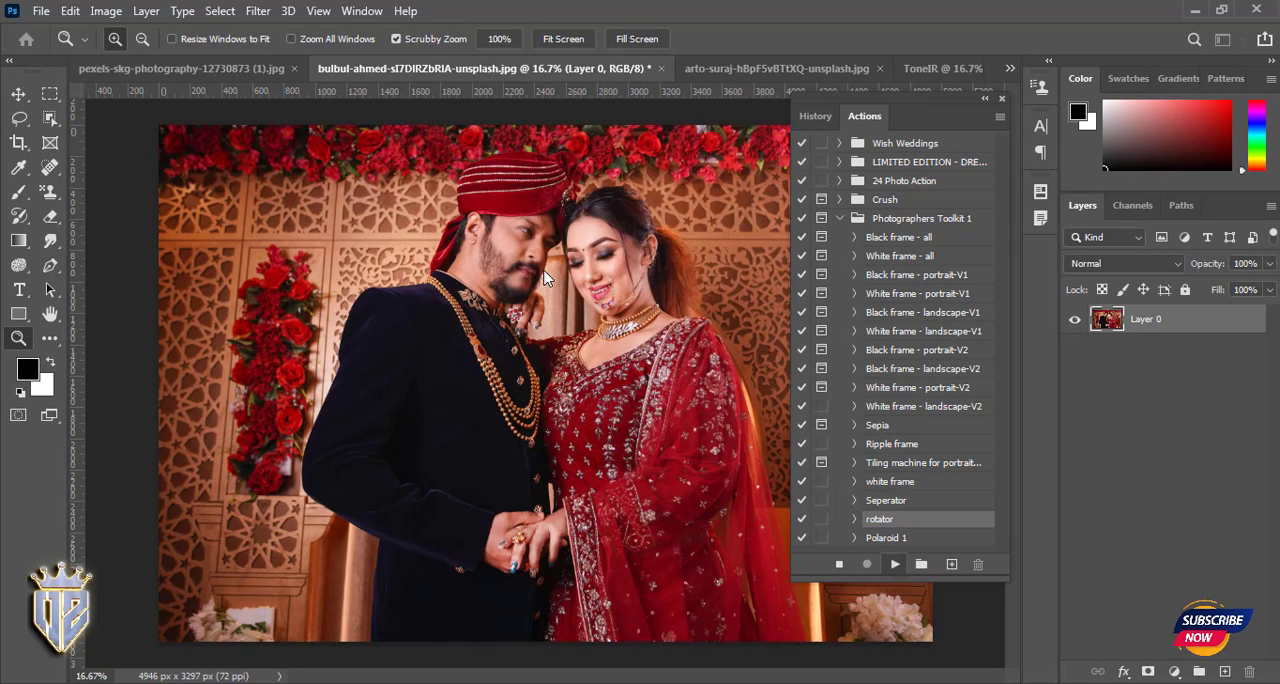
pyautogui.click(553, 275)
pyautogui.click(562, 274)
pyautogui.click(568, 277)
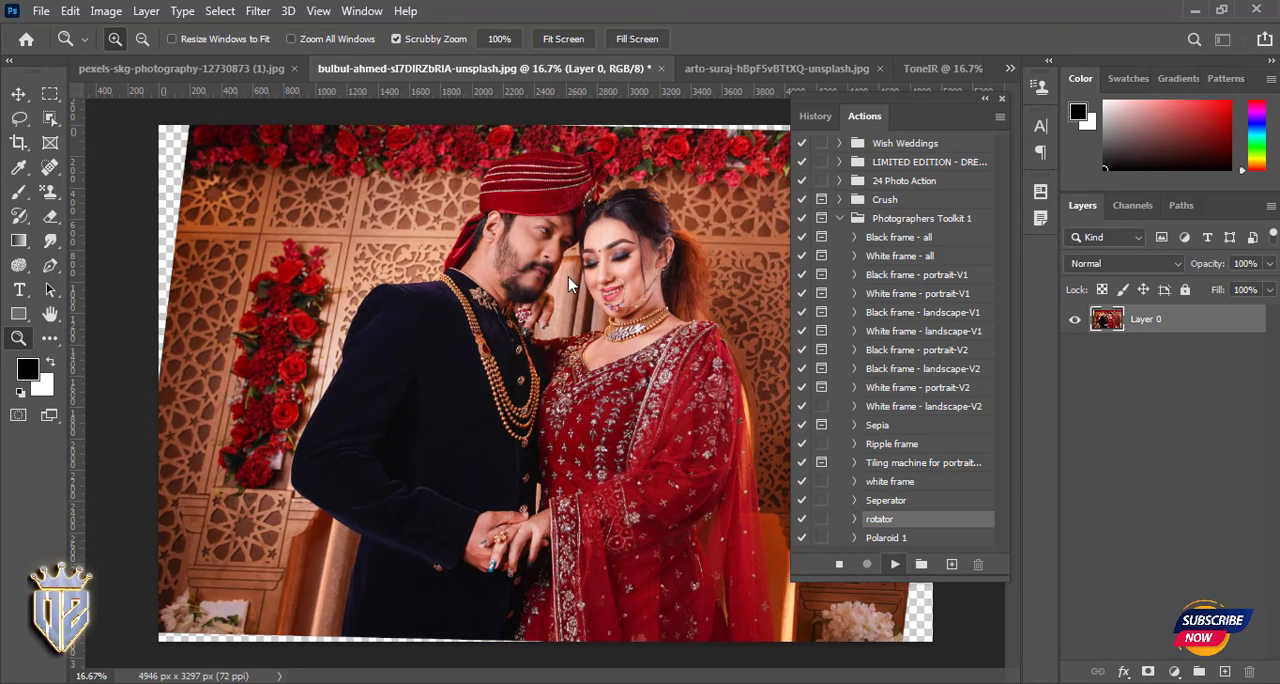
pyautogui.click(568, 277)
pyautogui.click(555, 273)
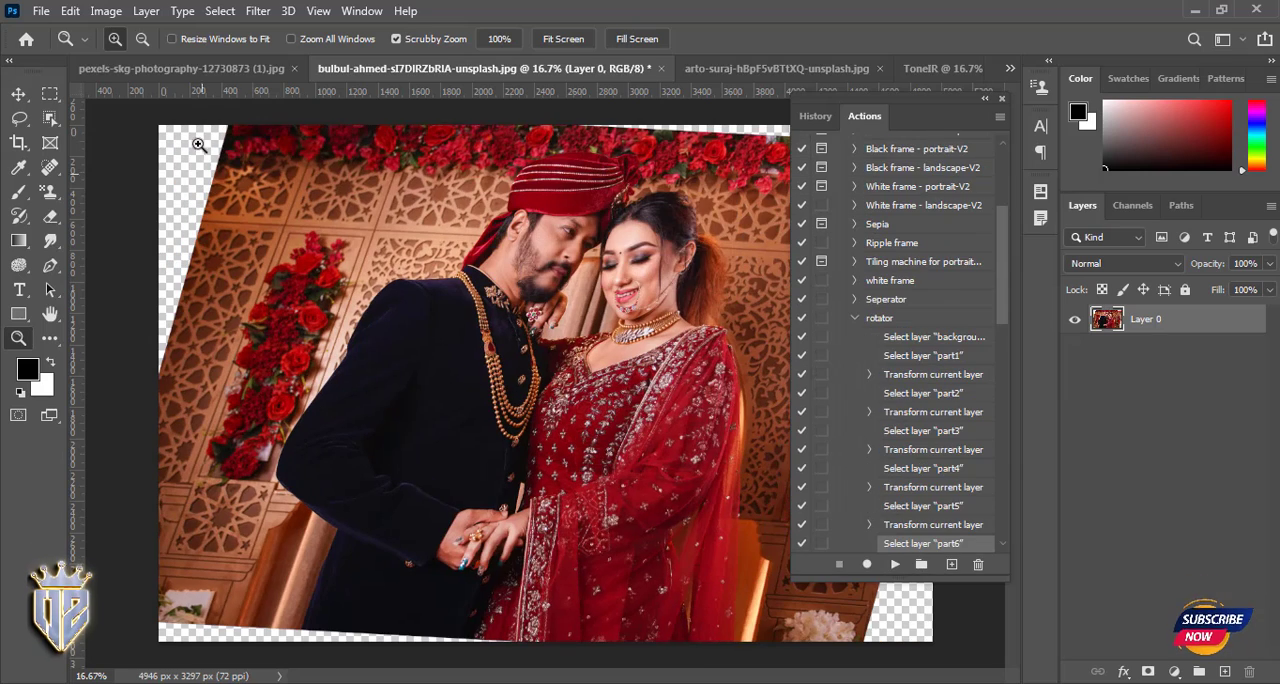
pyautogui.click(1240, 581)
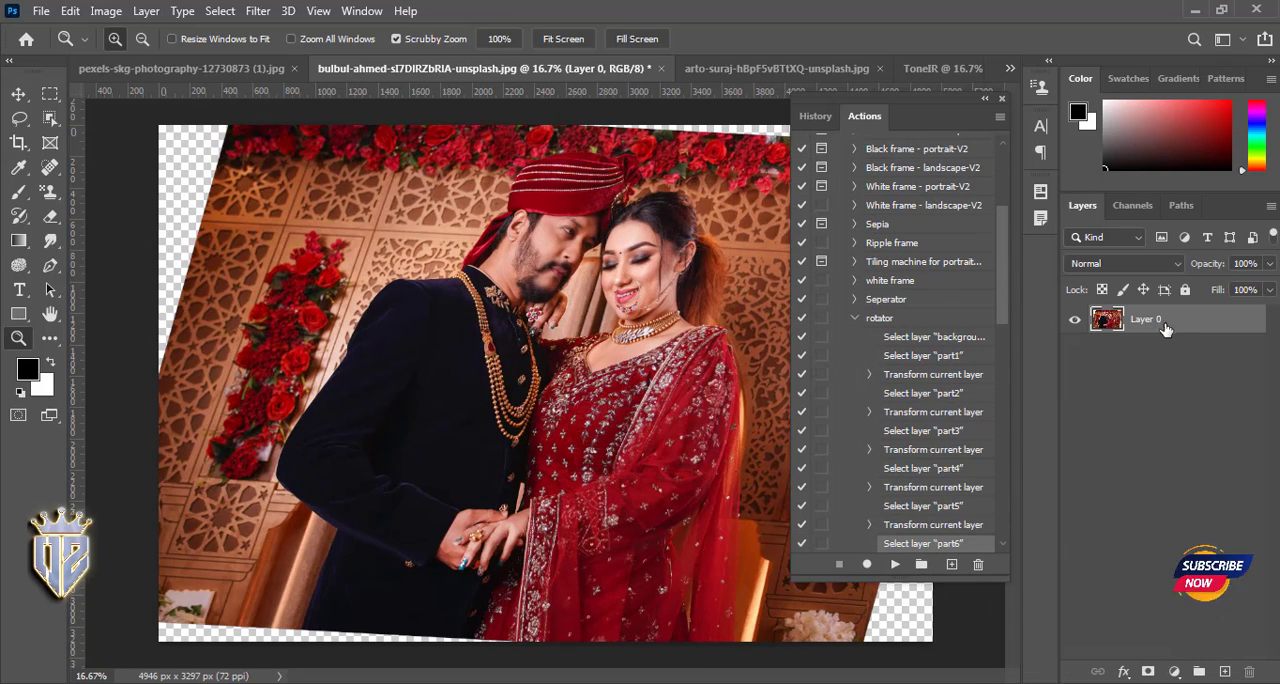
pyautogui.click(248, 64)
pyautogui.click(480, 68)
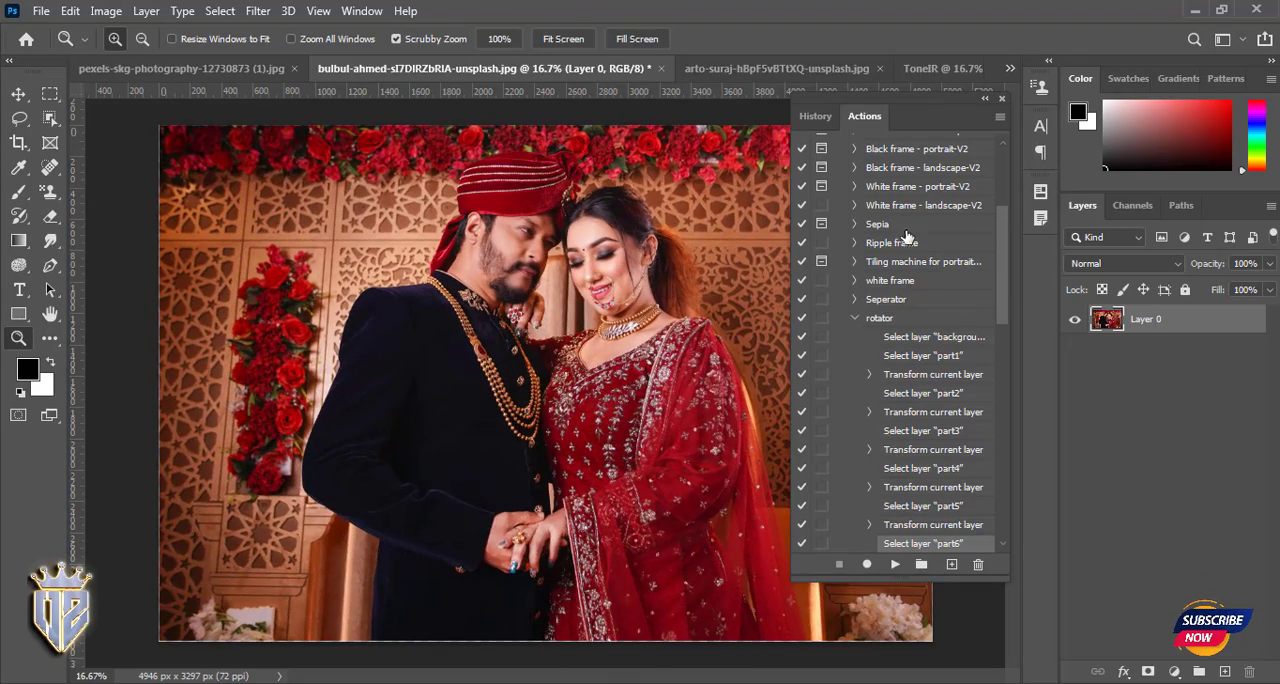
# - Clear all loaded action sets from the actions list and confirm the deletion
pyautogui.scroll(5, 906, 240)
pyautogui.click(999, 116)
pyautogui.click(1057, 380)
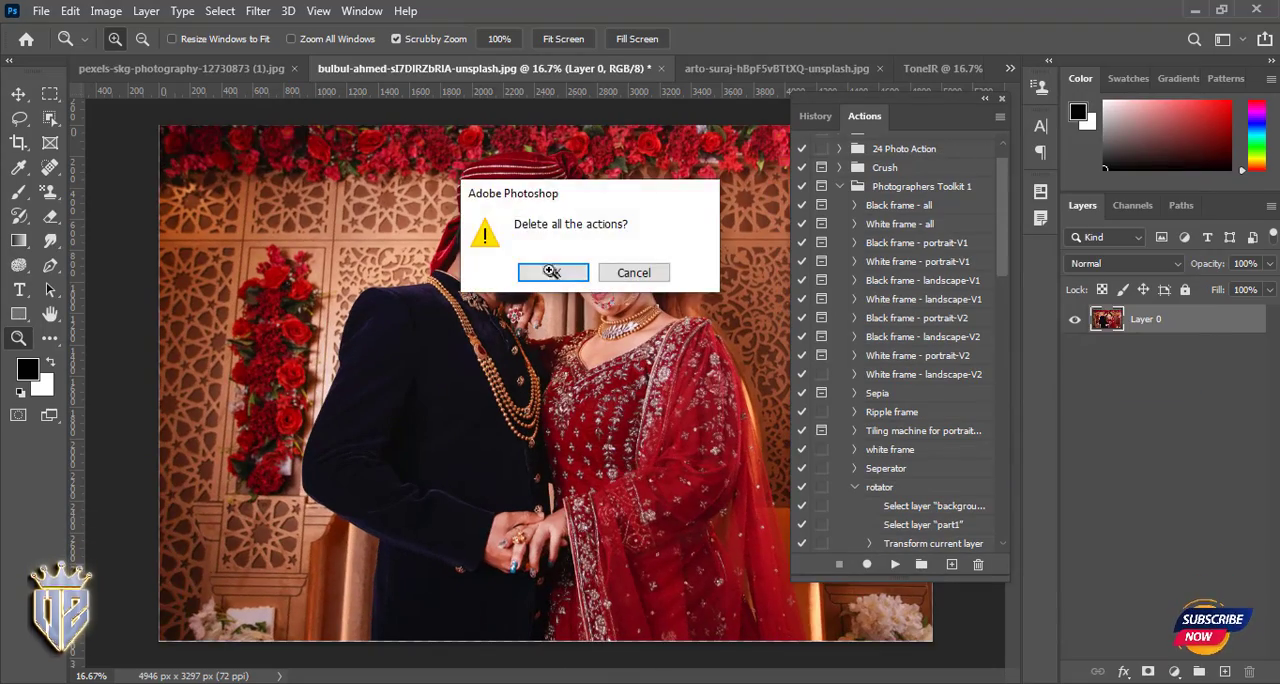
pyautogui.click(551, 272)
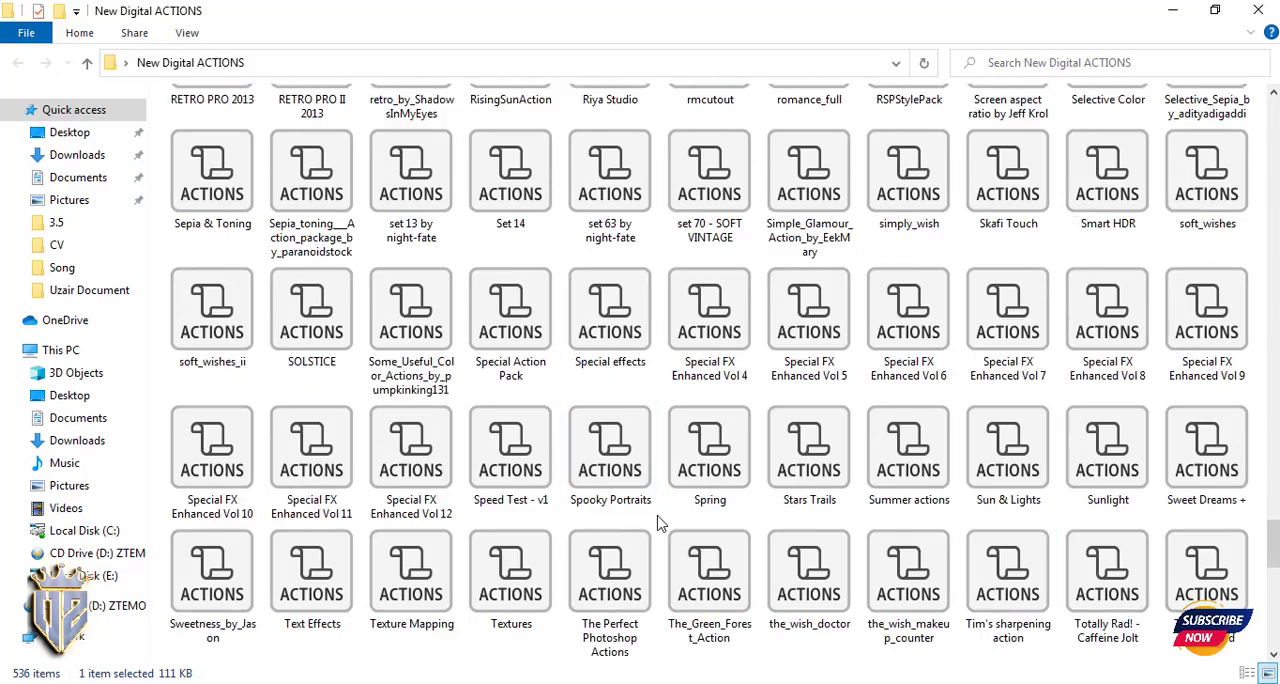
# - Switch to the New Digital ACTIONS folder and look through its action files from end to start
pyautogui.scroll(-15, 510, 470)
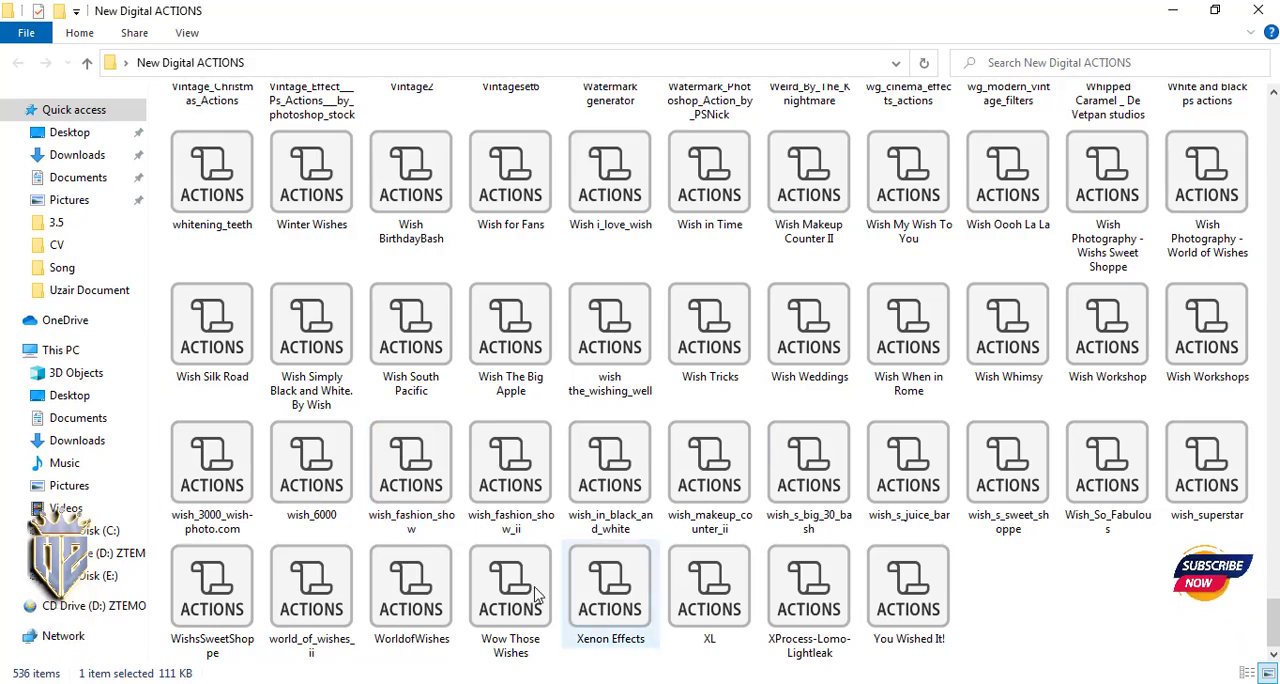
pyautogui.scroll(20, 712, 460)
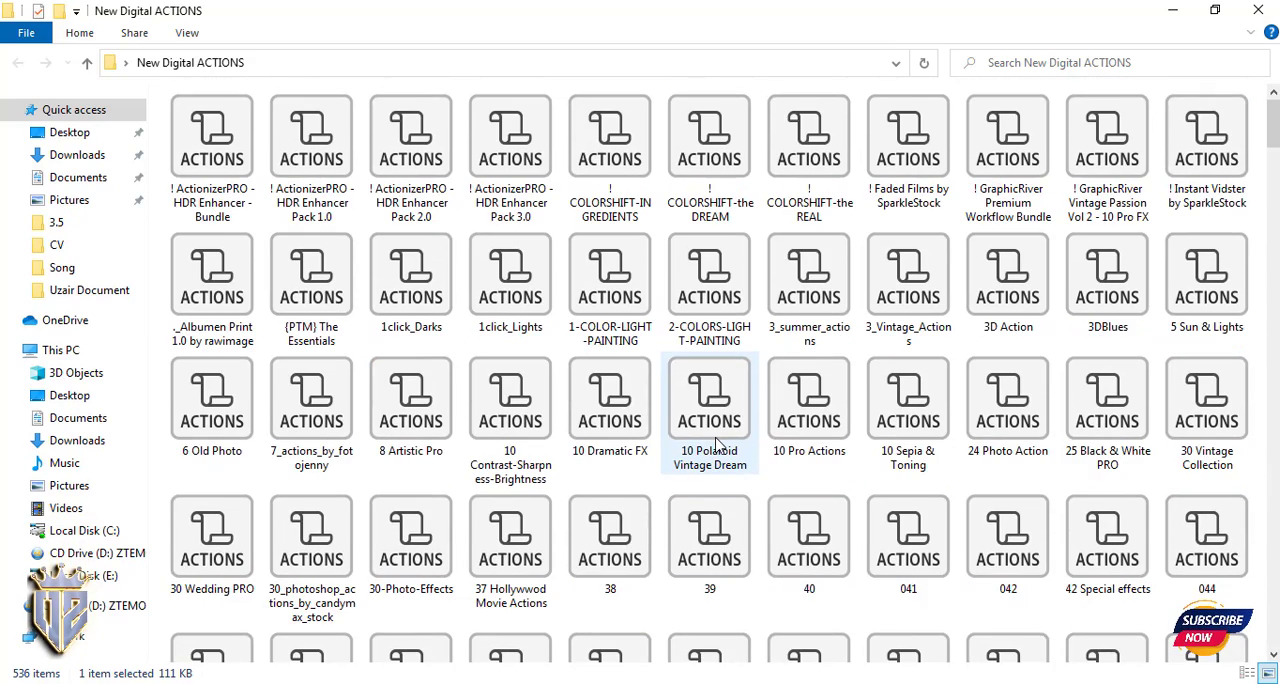